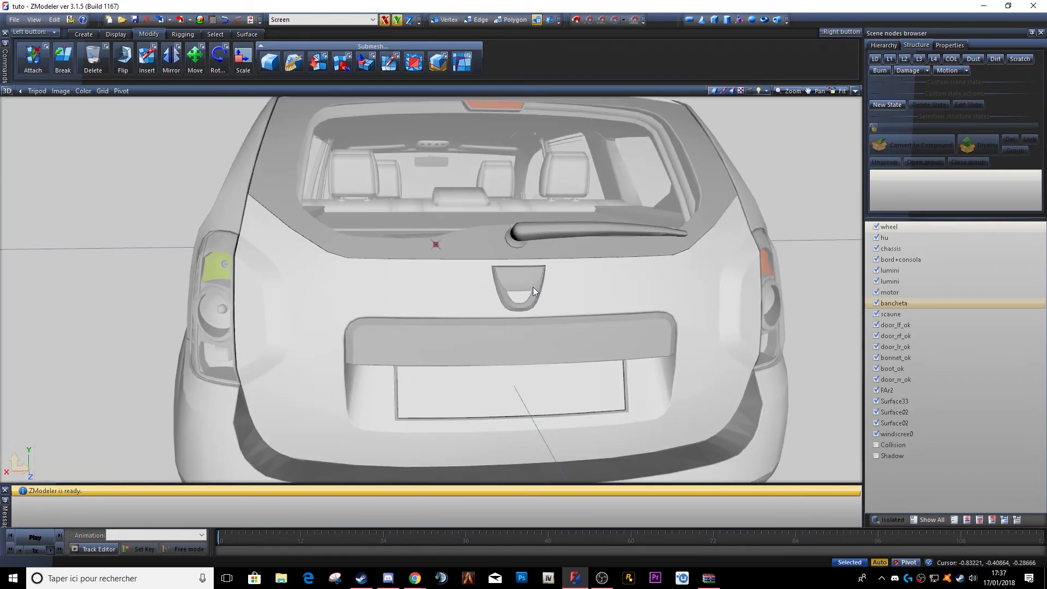
middle_drag(523, 295, 496, 288)
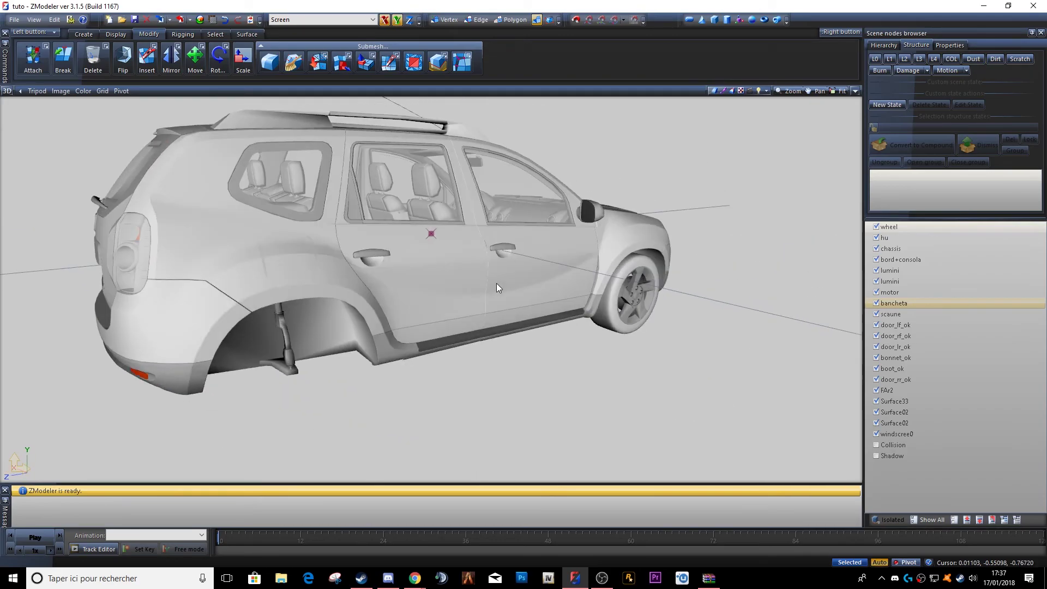
middle_drag(496, 288, 457, 279)
scroll(377, 278, up, 8)
scroll(378, 278, down, 6)
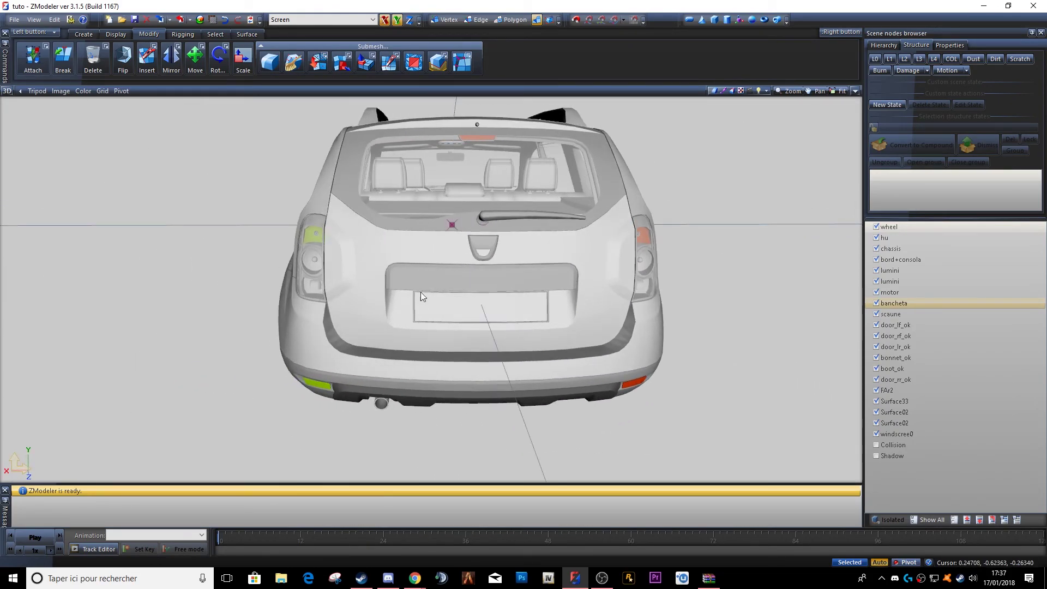
Step: Browse to the TUTO folder on the desktop in File Explorer to check its project files
key(super+e)
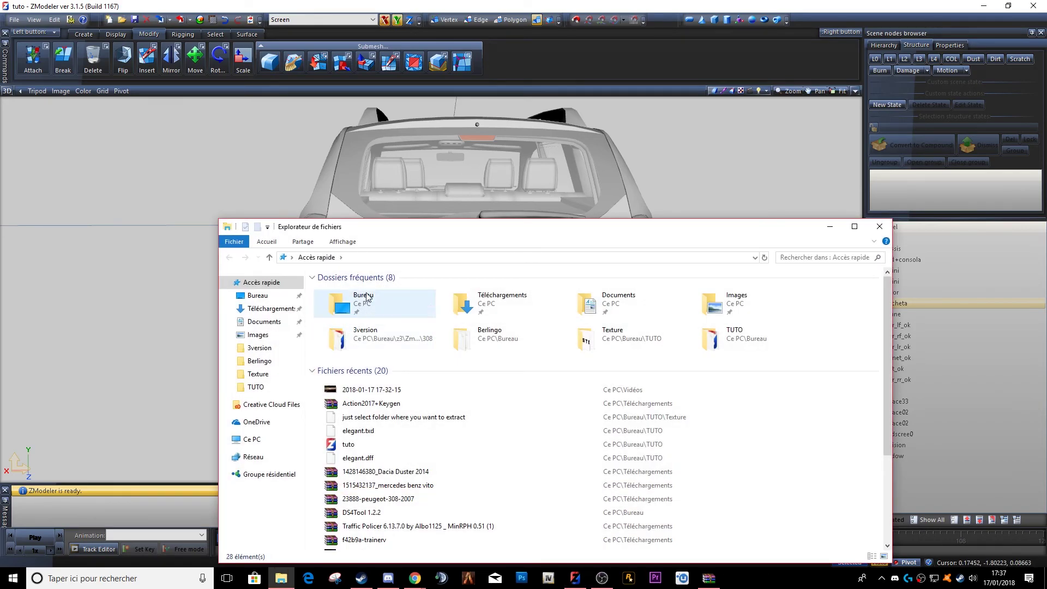
double_click(362, 297)
scroll(403, 468, down, 7)
scroll(338, 429, up, 4)
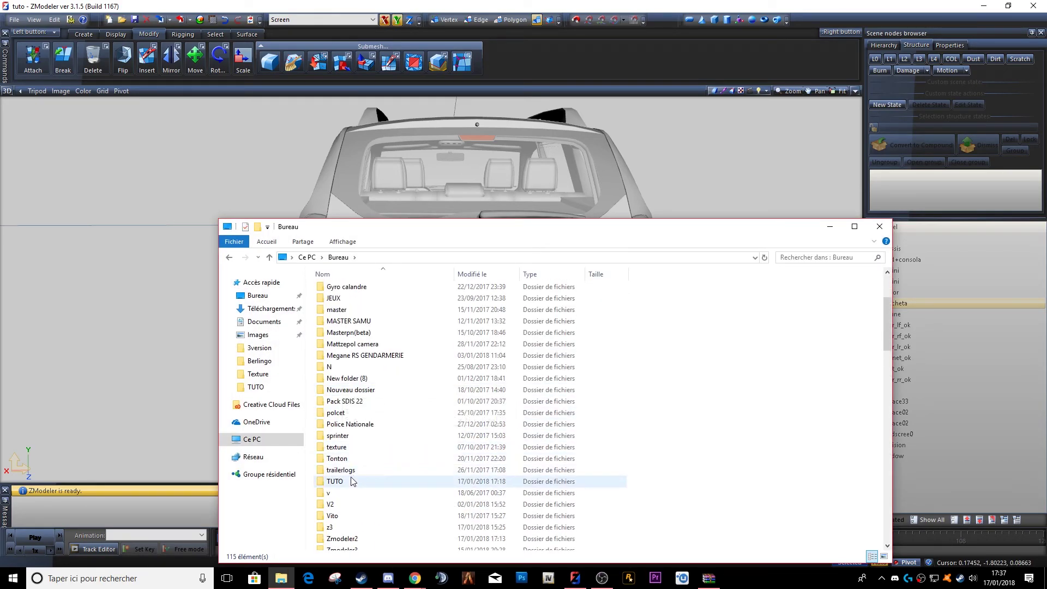
double_click(333, 481)
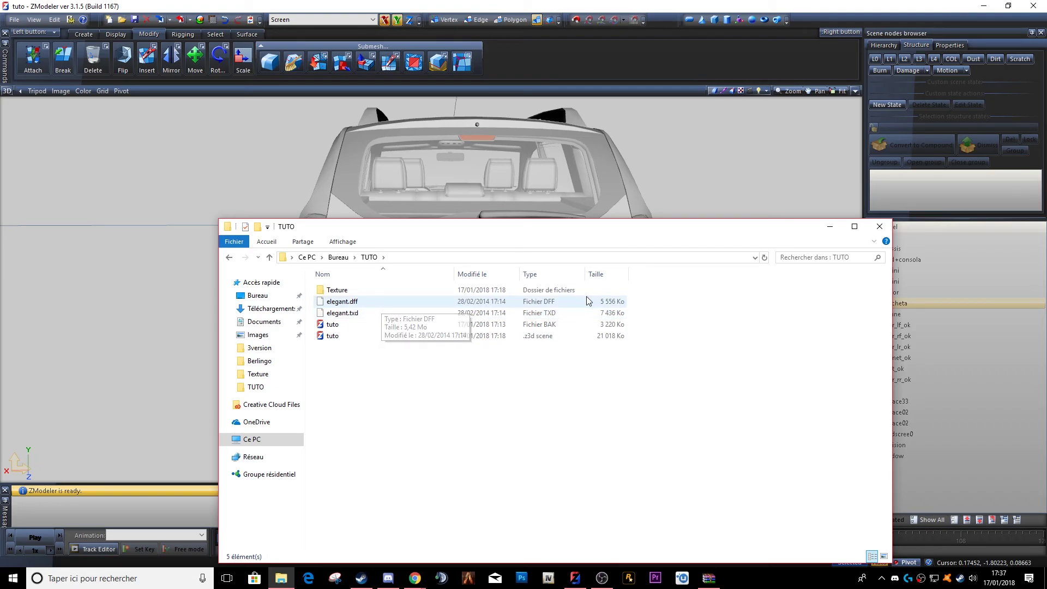
click(879, 226)
Step: Examine the car model's rear, front and both sides in the 3D view, including the wheel arches
middle_drag(659, 241, 558, 234)
scroll(350, 250, up, 6)
scroll(376, 267, down, 5)
middle_drag(376, 267, 441, 525)
scroll(465, 277, down, 3)
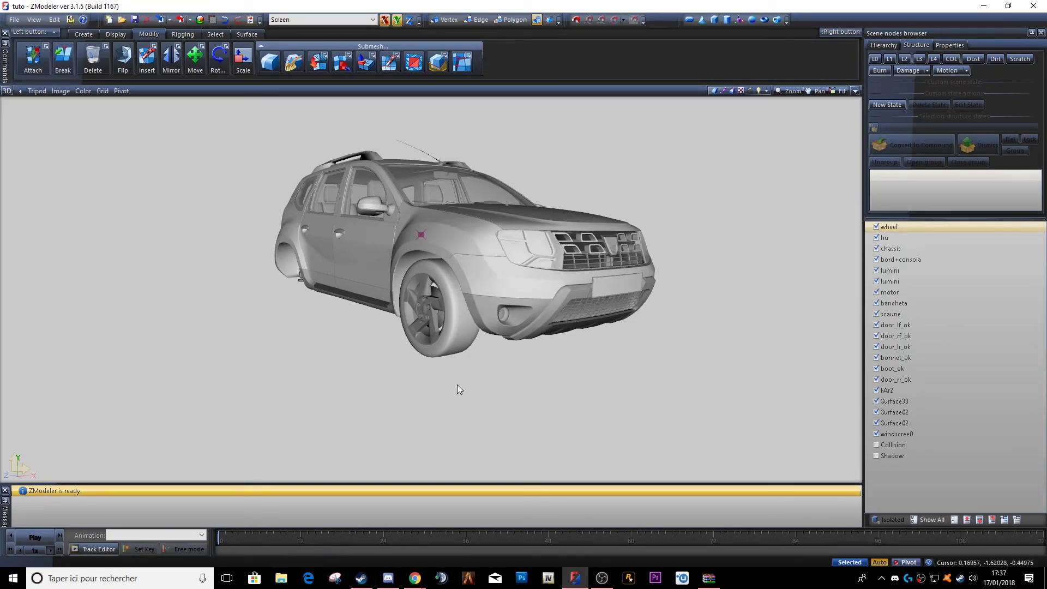
middle_drag(380, 200, 399, 235)
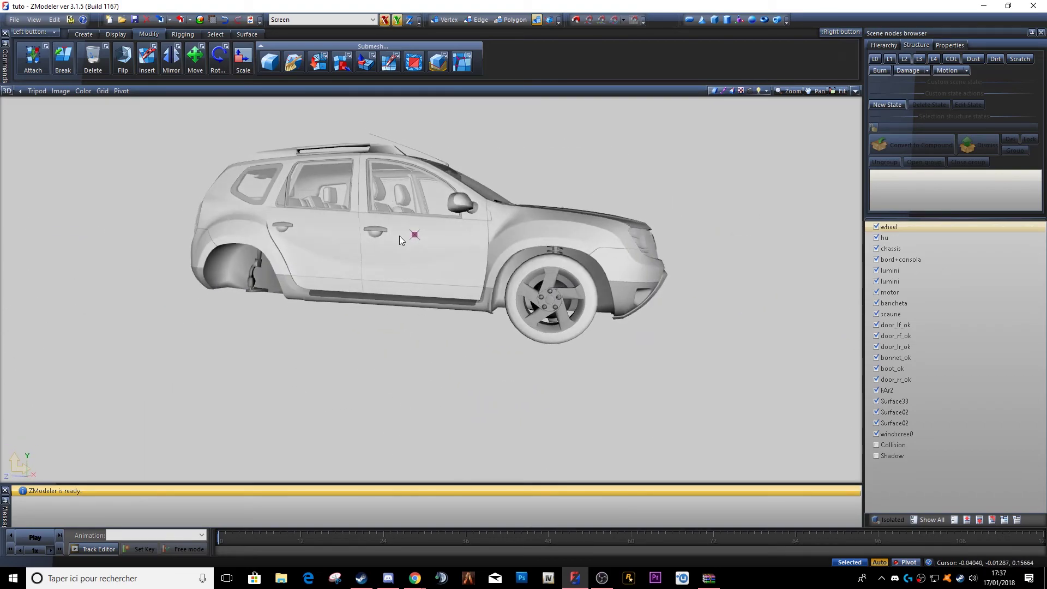
middle_drag(556, 266, 322, 270)
Step: Open the Texture subfolder of the desktop's TUTO folder in File Explorer
click(286, 578)
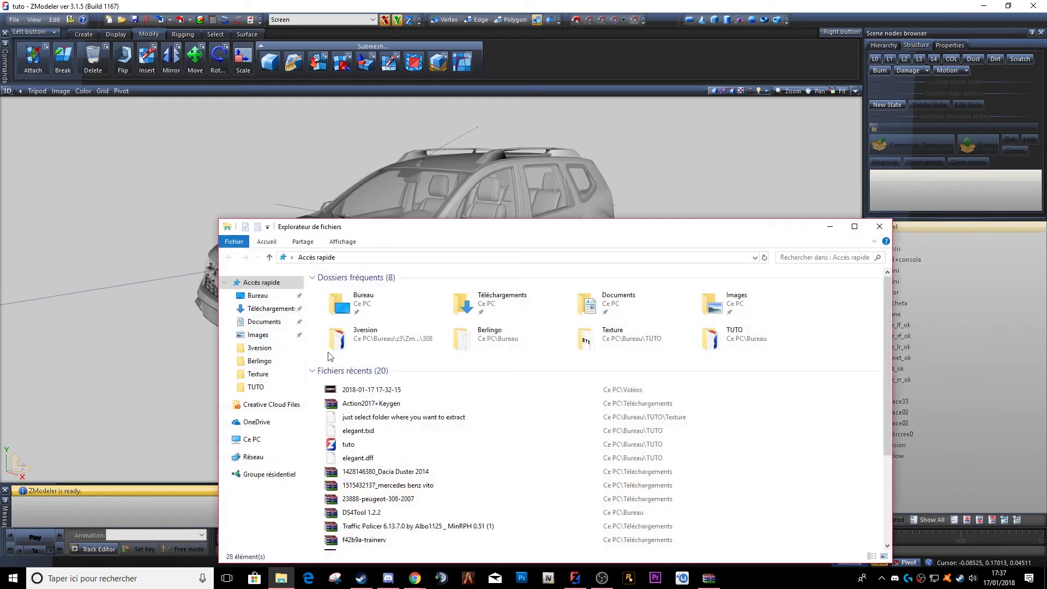
double_click(366, 303)
scroll(363, 460, down, 6)
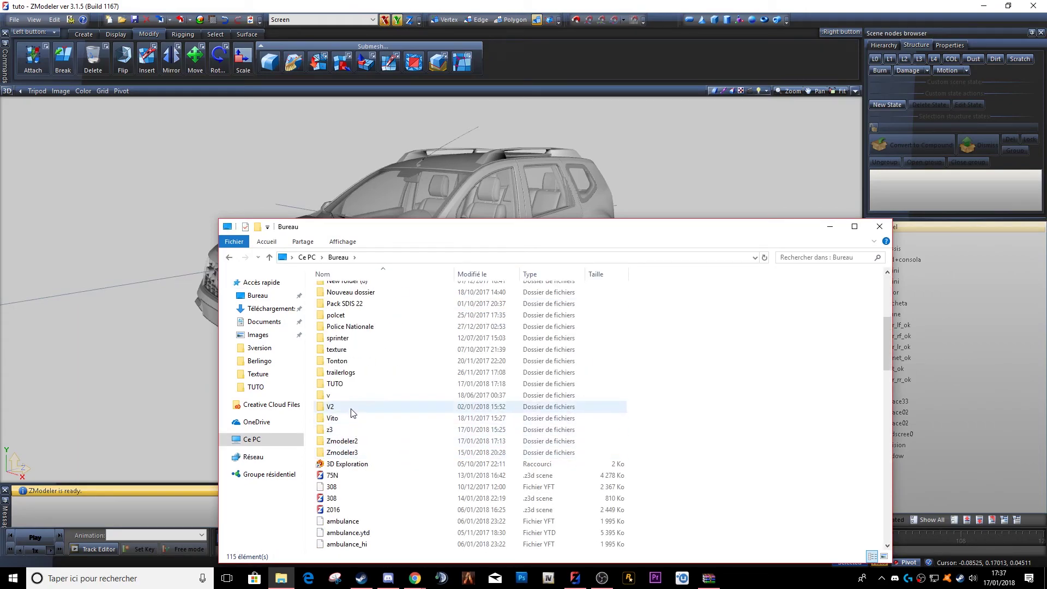
double_click(351, 384)
click(516, 337)
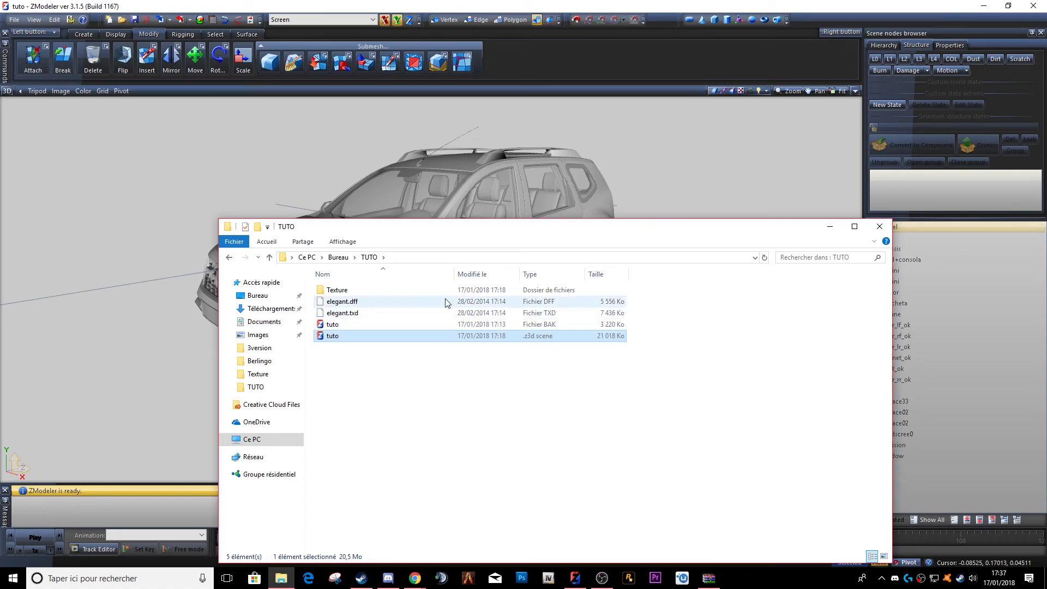
double_click(400, 290)
Step: Review all the texture images in the Texture folder and return to the ZModeler scene
scroll(720, 371, down, 1)
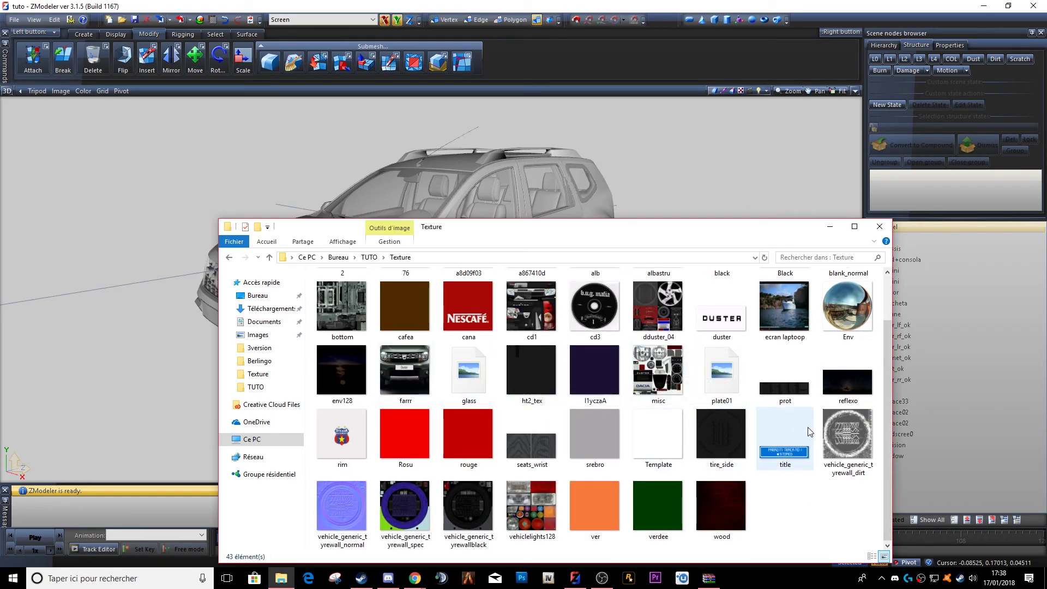
scroll(717, 409, up, 1)
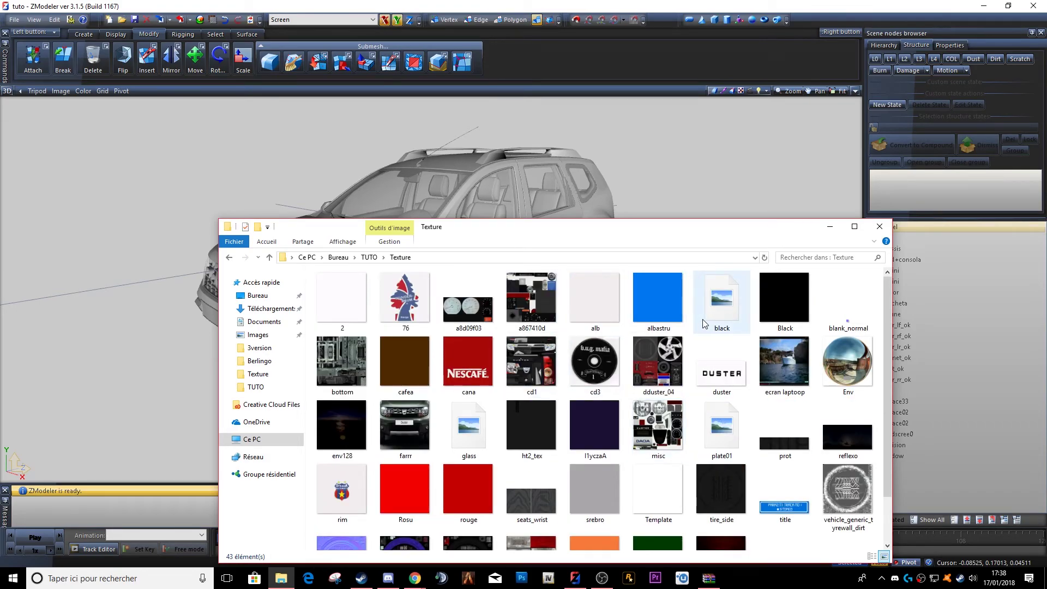
scroll(706, 326, down, 1)
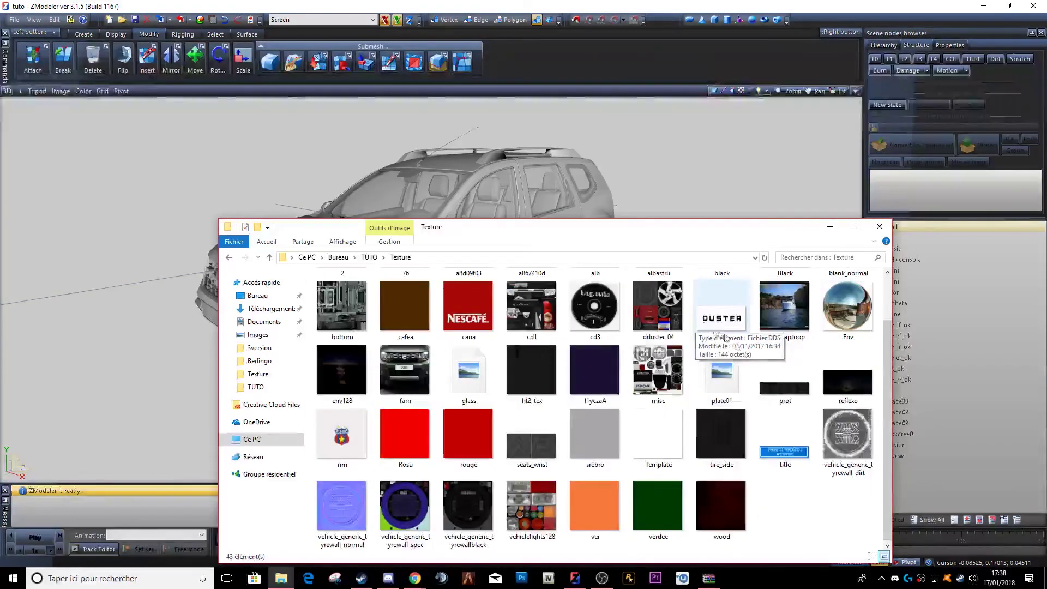
drag(858, 518, 352, 287)
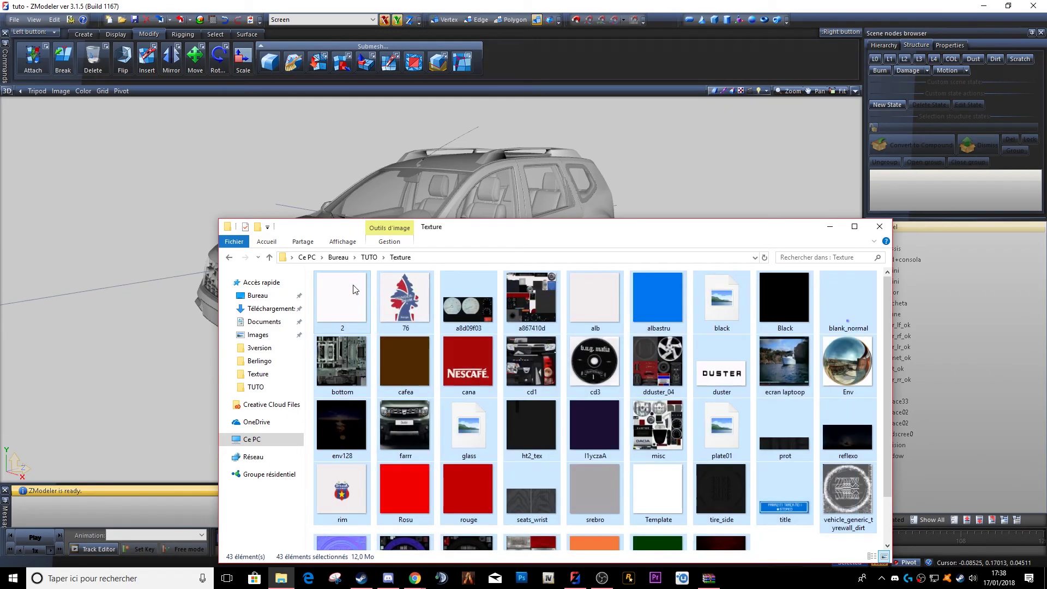
click(809, 529)
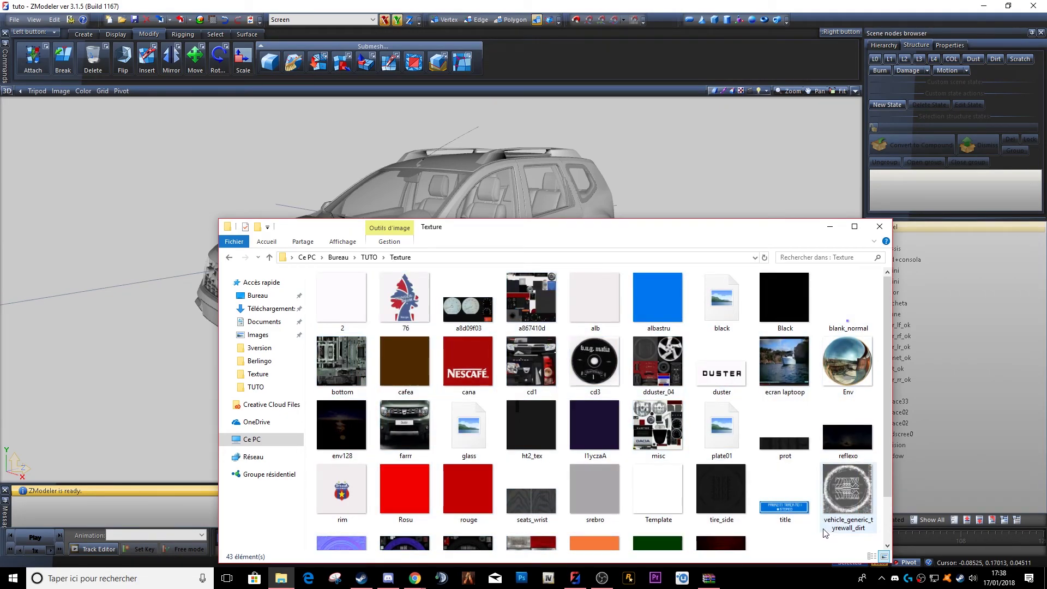
scroll(824, 533, down, 1)
drag(837, 517, 330, 261)
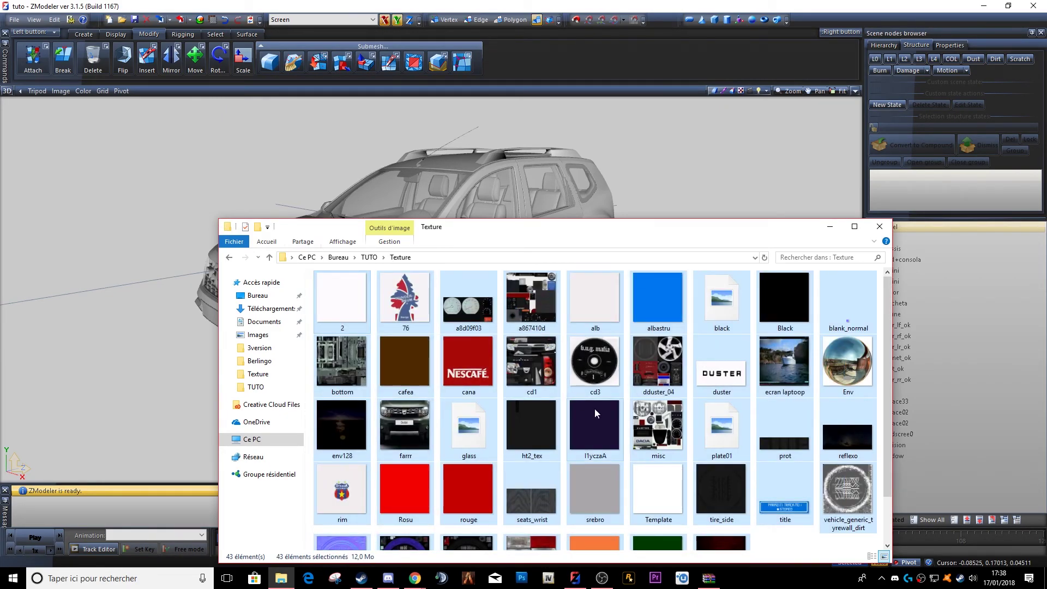
scroll(593, 411, down, 1)
click(833, 497)
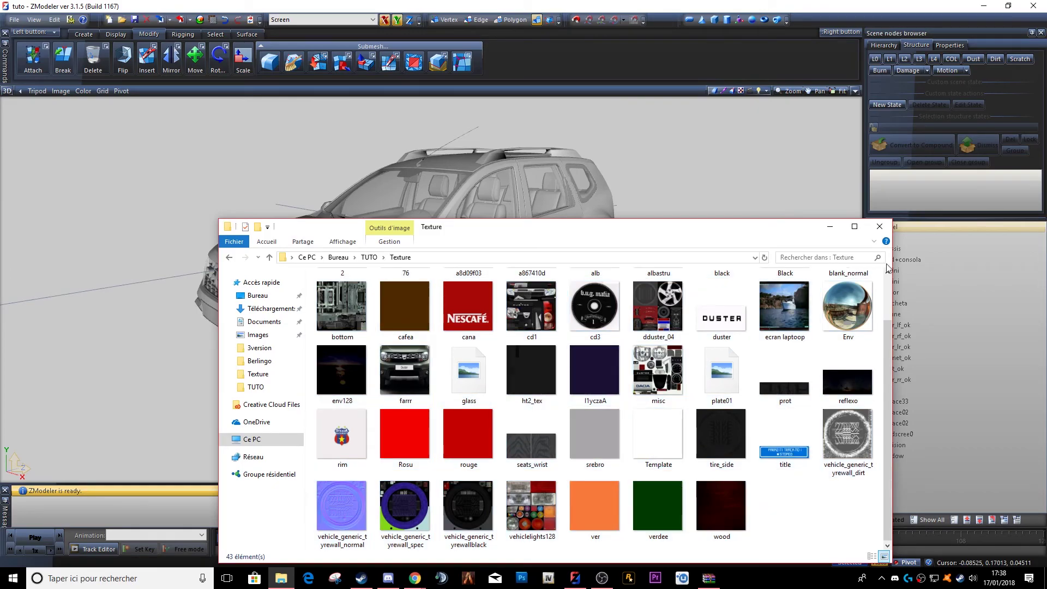
click(829, 227)
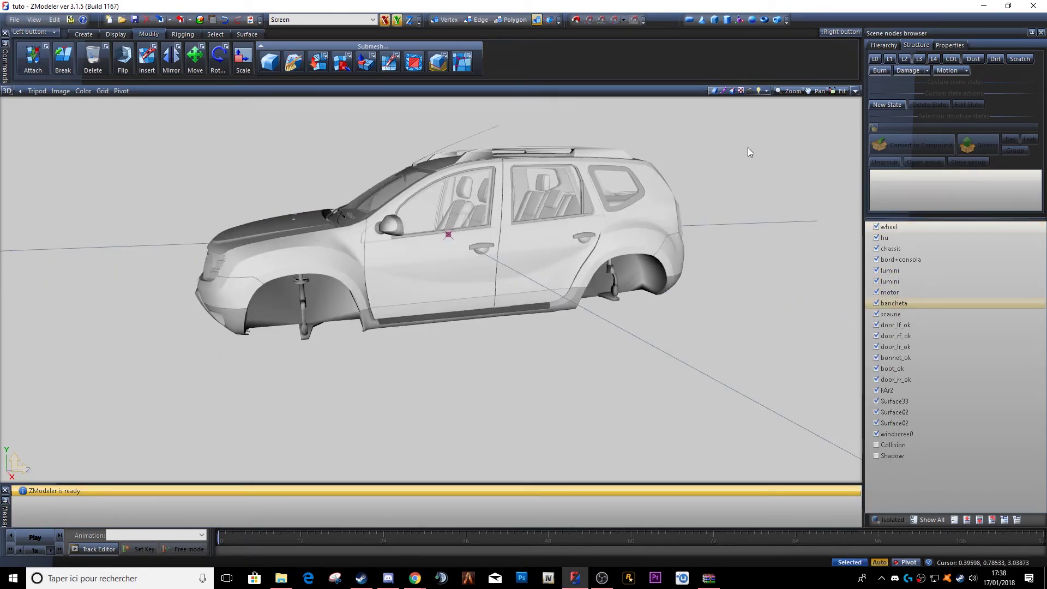
Step: Display the car in the four-viewport layout after a close look at its side in 3D
click(853, 92)
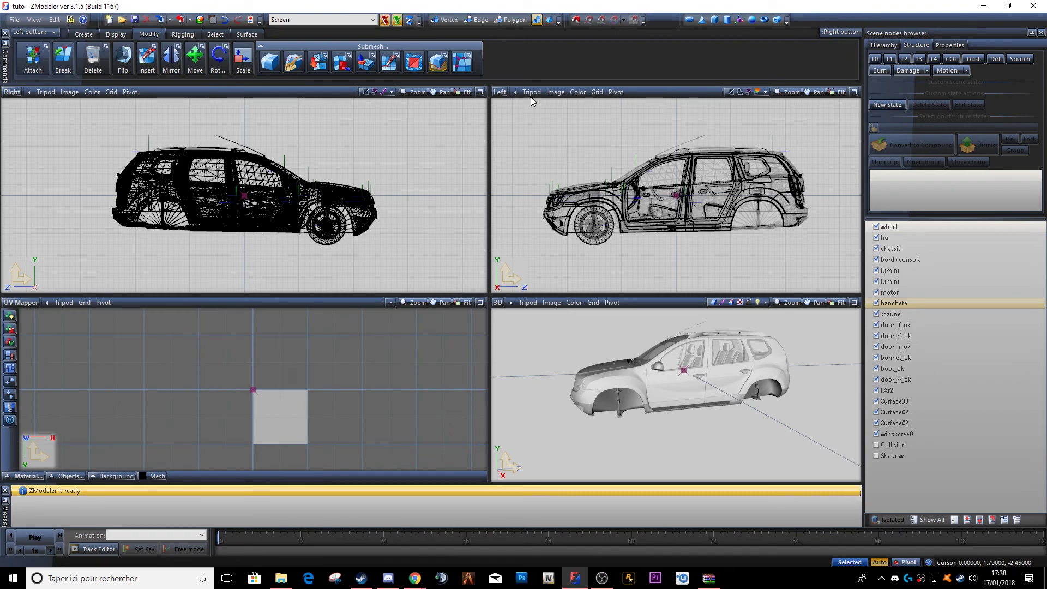
click(854, 303)
middle_drag(457, 339, 547, 345)
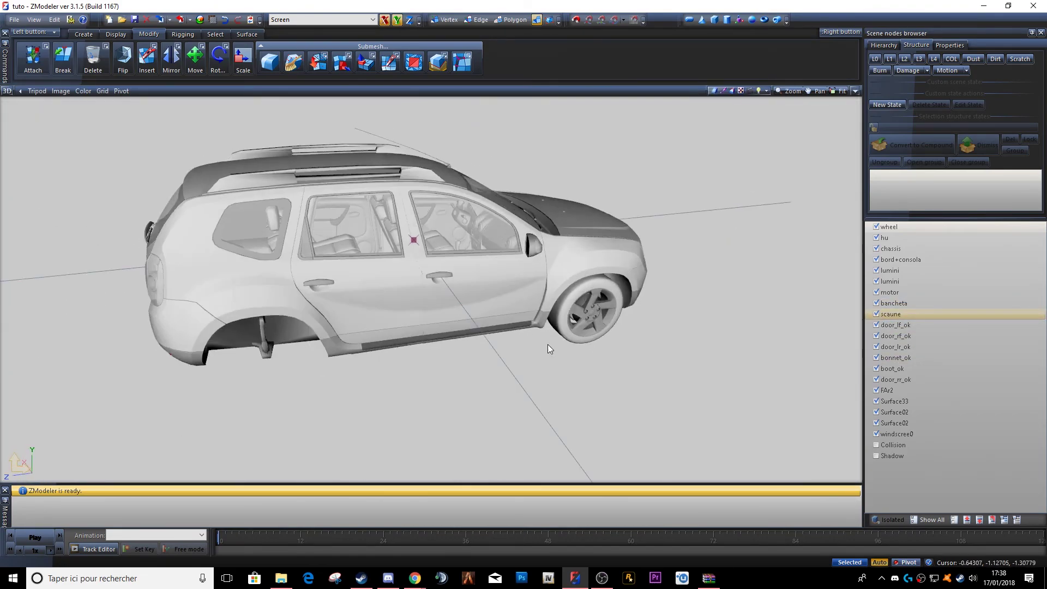
scroll(599, 315, up, 5)
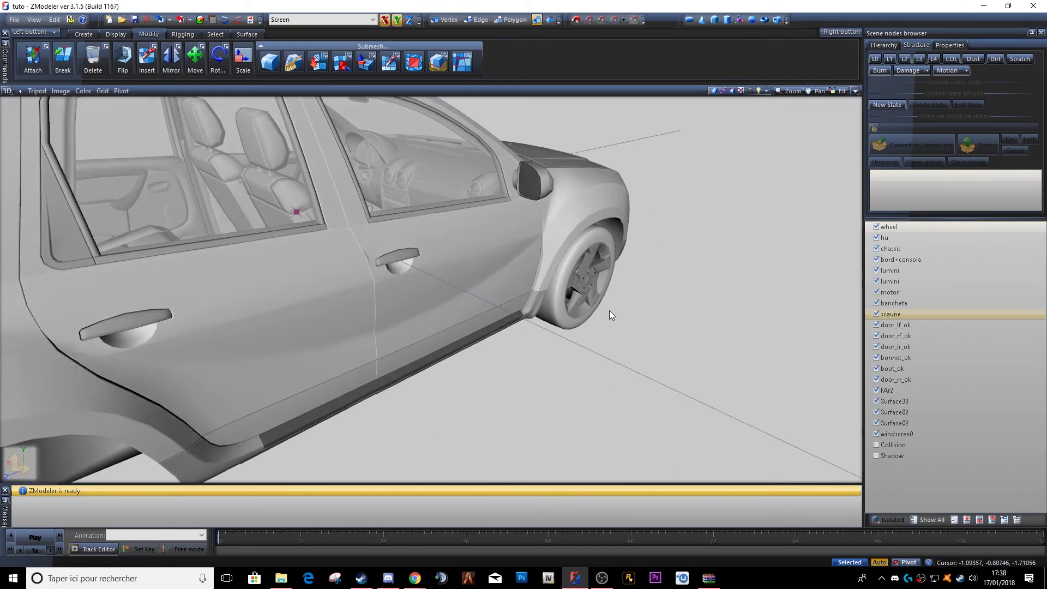
click(856, 92)
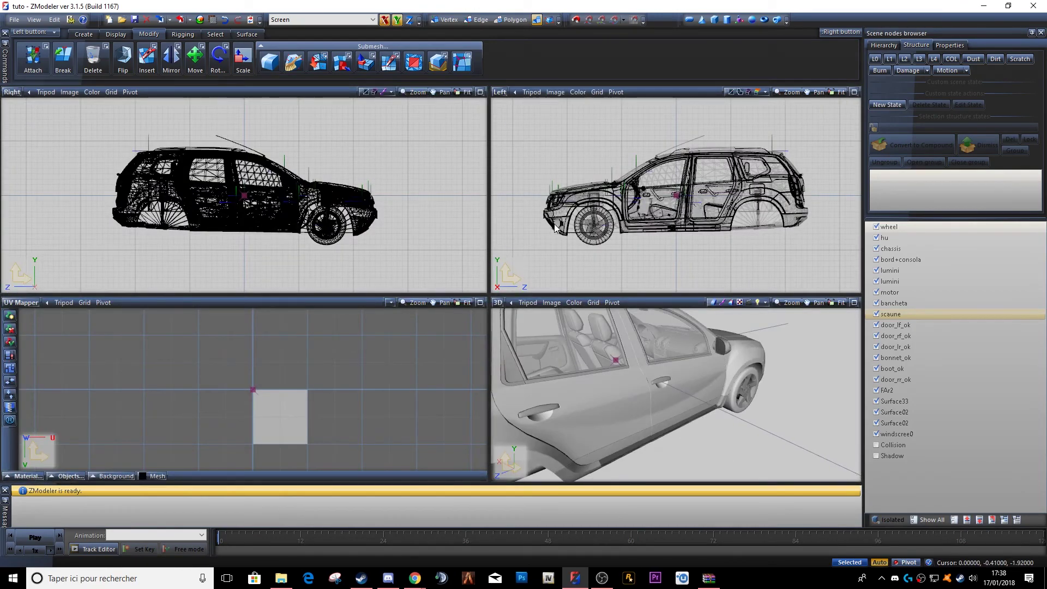
click(171, 59)
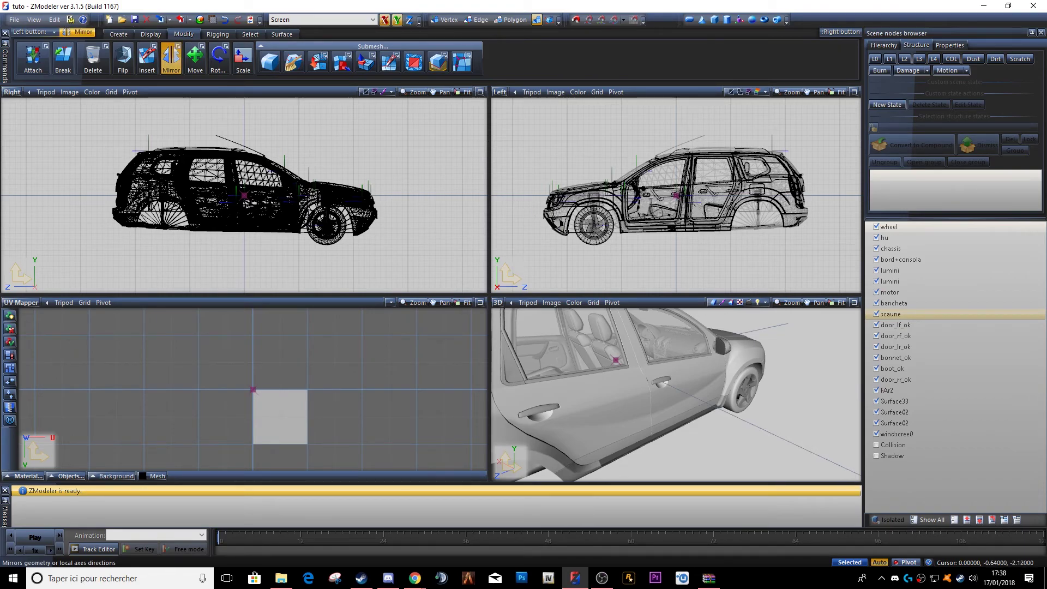
middle_drag(722, 373, 618, 393)
middle_drag(691, 345, 601, 265)
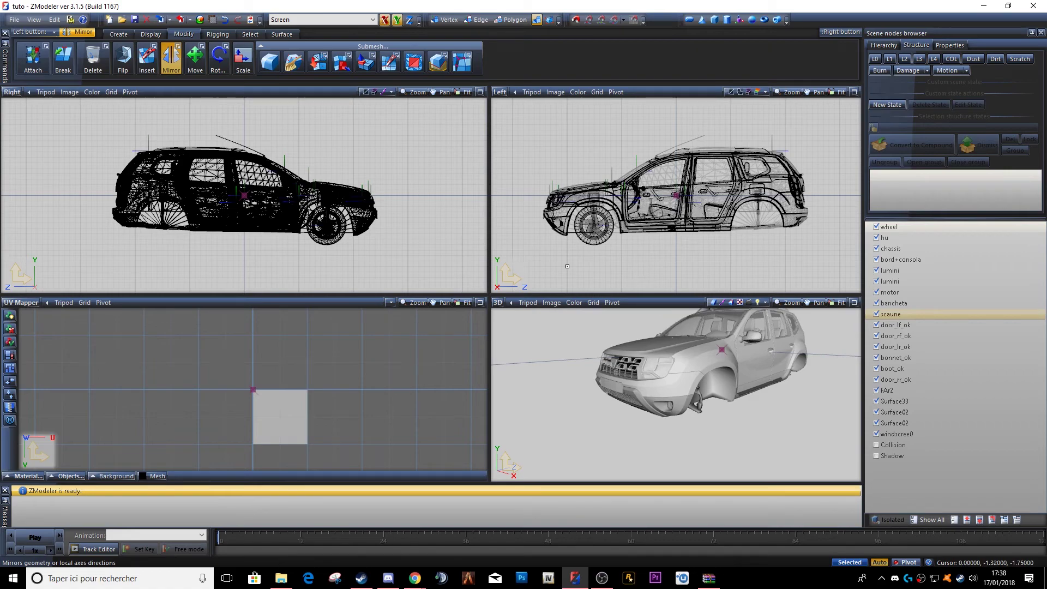
click(171, 60)
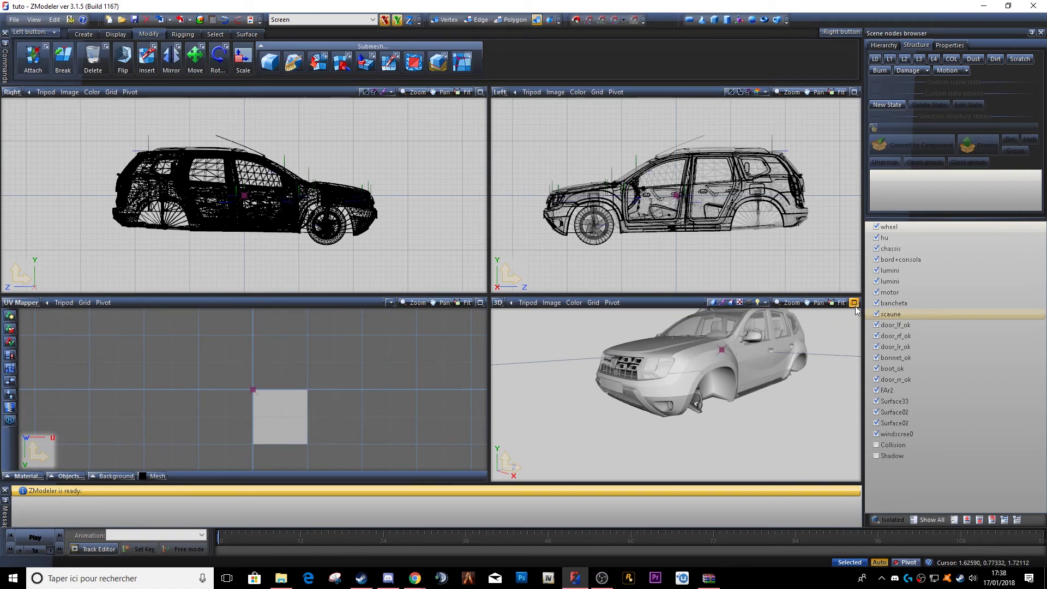
key(ctrl+s)
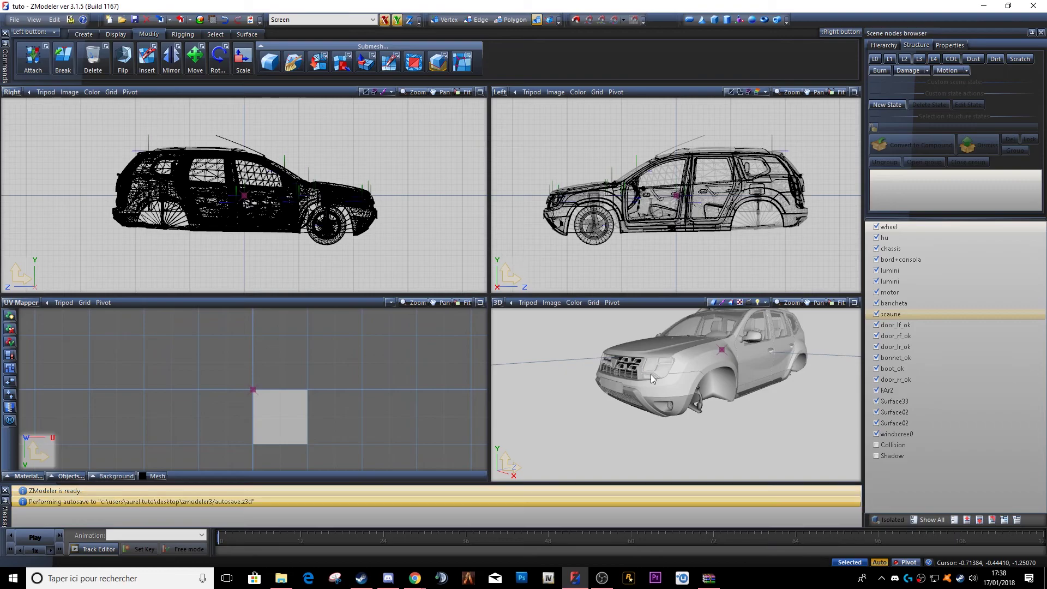
click(854, 93)
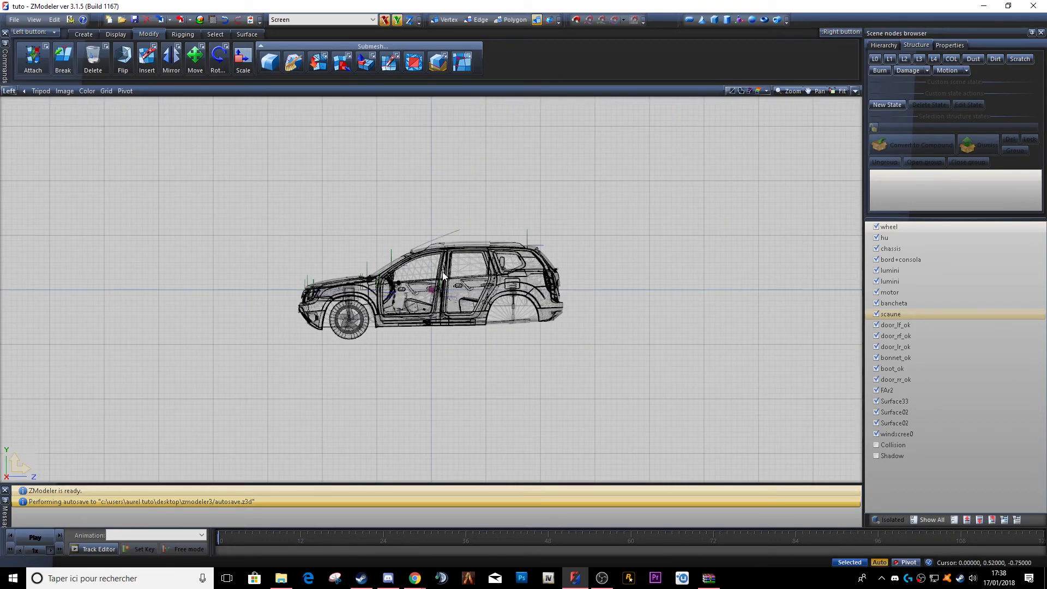
scroll(352, 314, up, 5)
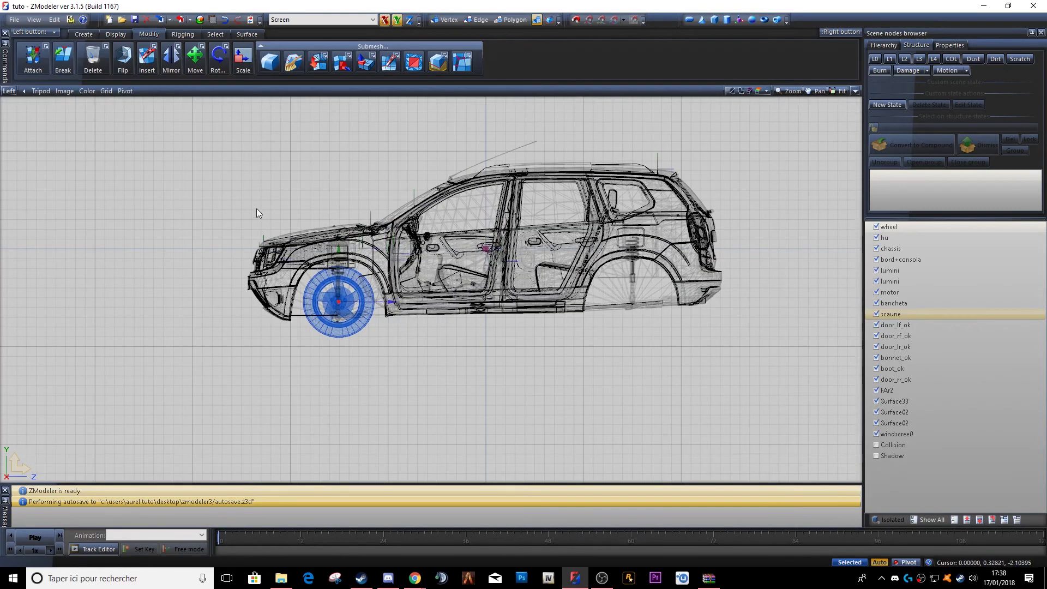
click(855, 92)
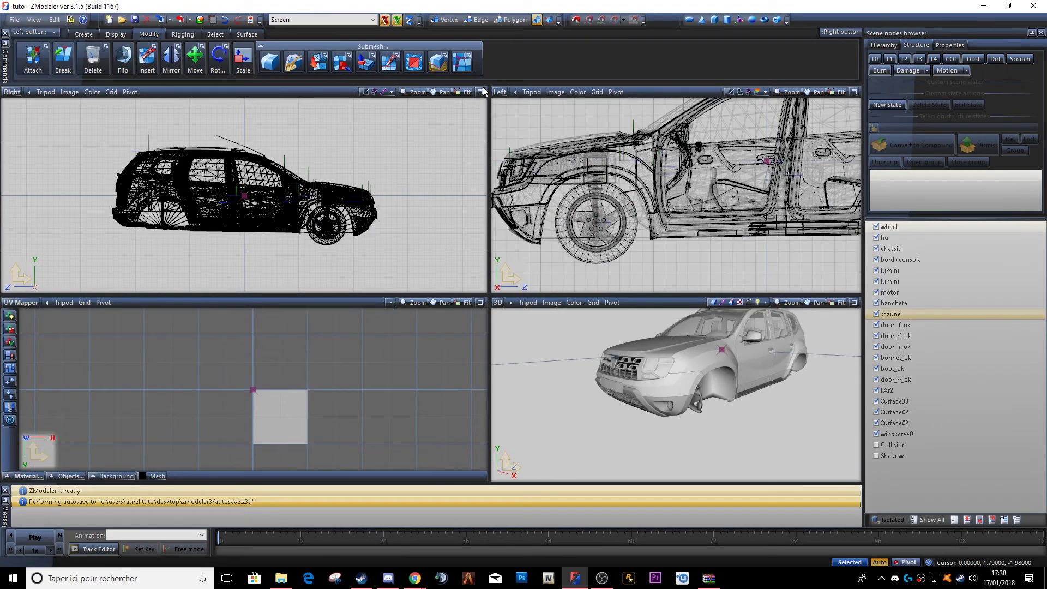
Step: Change the Right viewport to the Bottom view
click(29, 92)
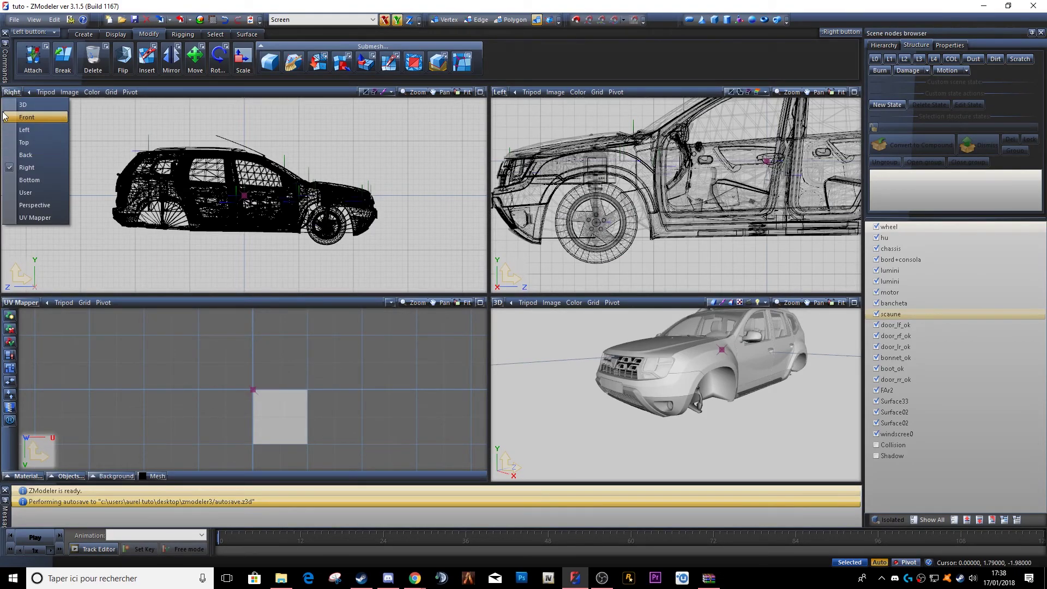
click(32, 130)
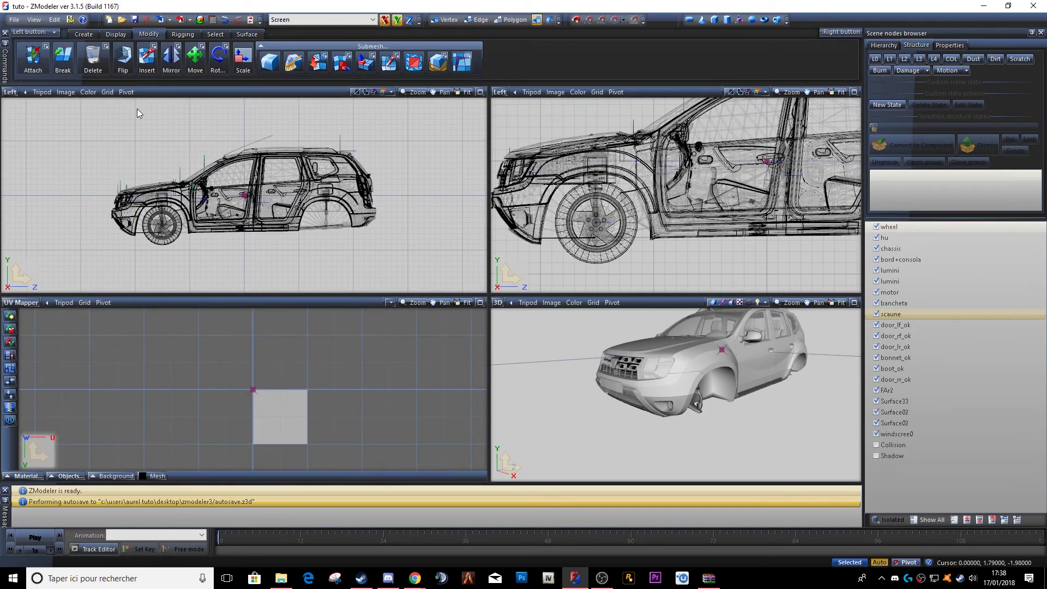
click(11, 93)
click(38, 180)
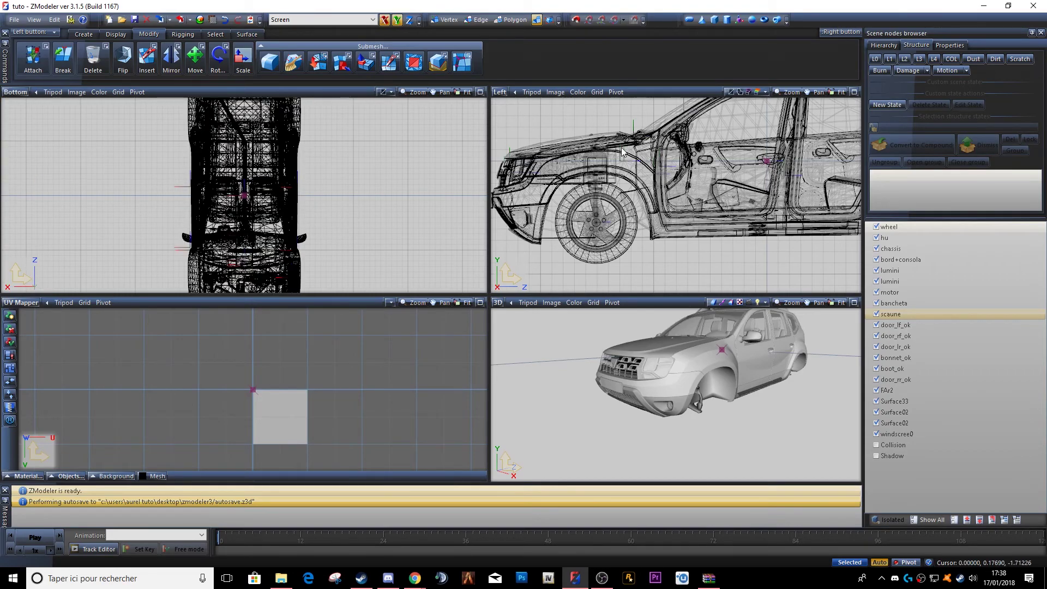
Step: Mirror the front wheel to the opposite side of the car from the Left view, and return to the four-viewport layout
click(854, 92)
scroll(188, 395, up, 5)
scroll(496, 295, up, 1)
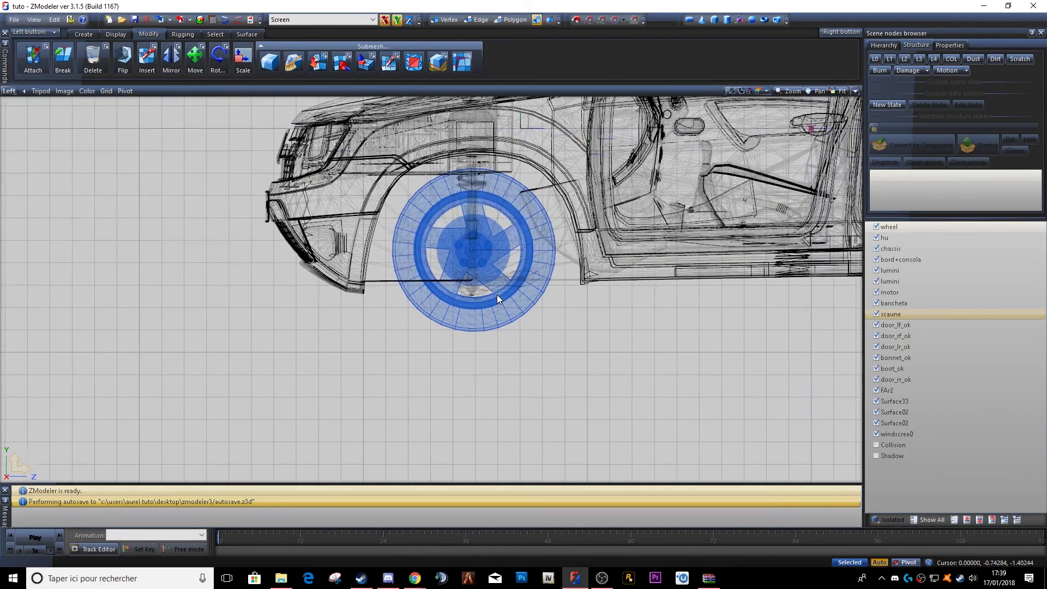
middle_drag(497, 295, 465, 302)
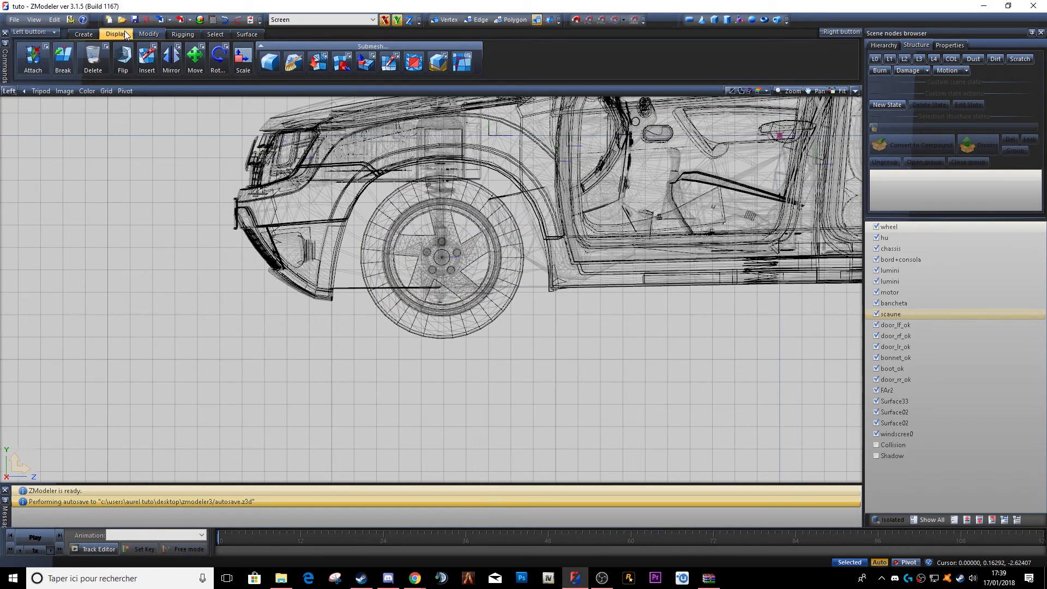
click(171, 60)
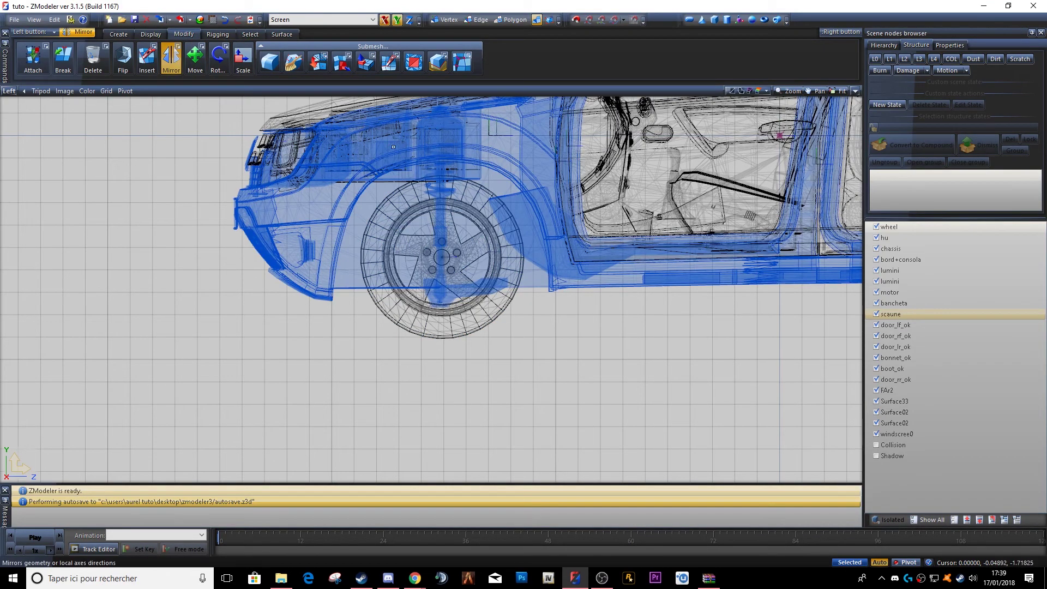
click(480, 306)
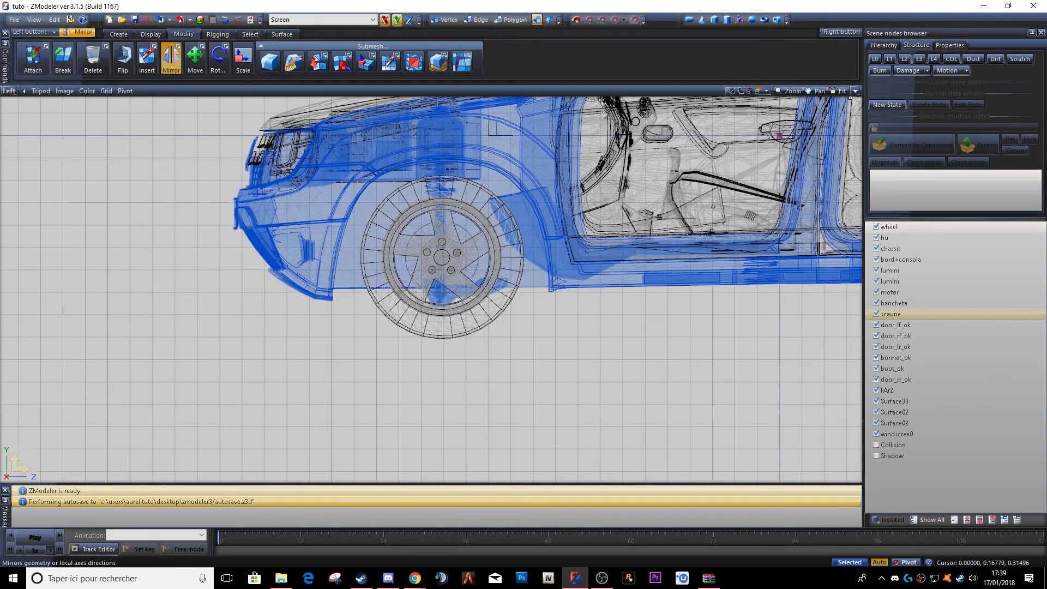
click(854, 90)
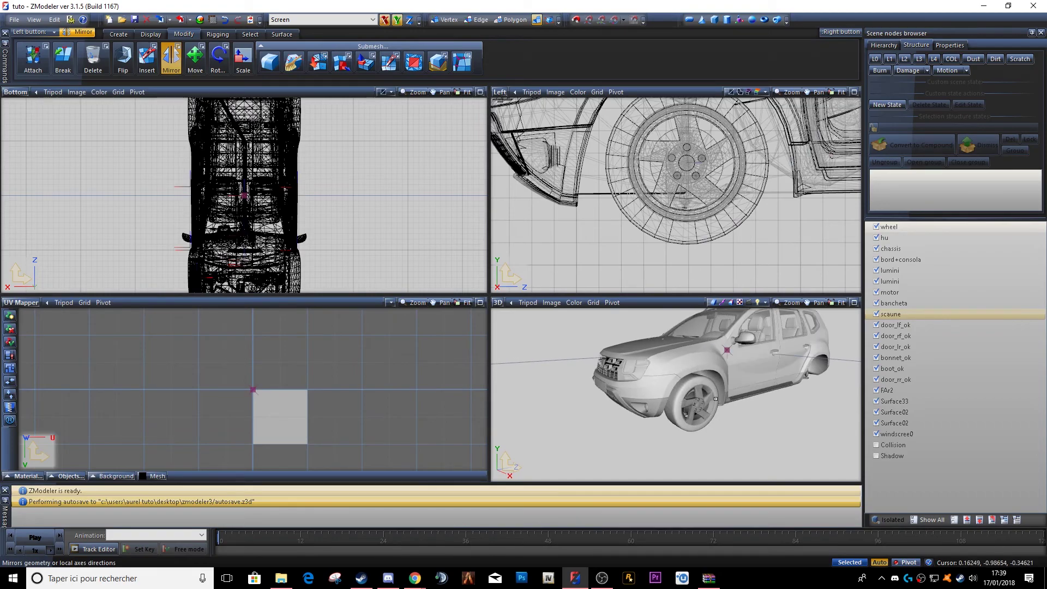
Step: Inspect the mirrored front wheel on the car in an enlarged 3D view
middle_drag(682, 381, 851, 326)
click(854, 303)
middle_drag(662, 240, 436, 379)
scroll(494, 284, down, 3)
middle_drag(224, 217, 230, 212)
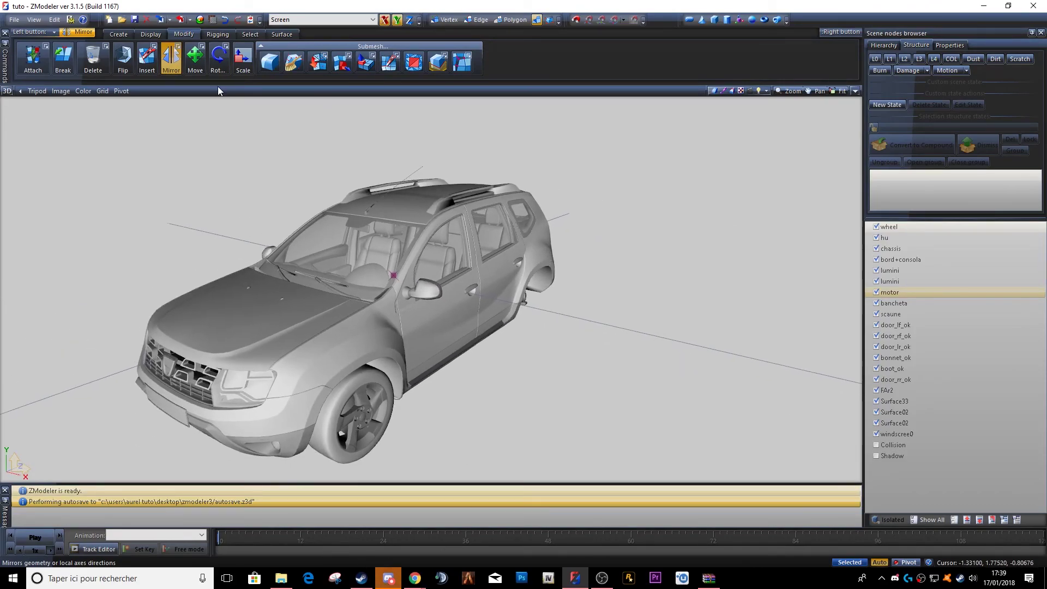
Step: Open the Material Browser, switch materials off and on while checking the car's parts, and close the browser
click(199, 20)
drag(488, 104, 640, 79)
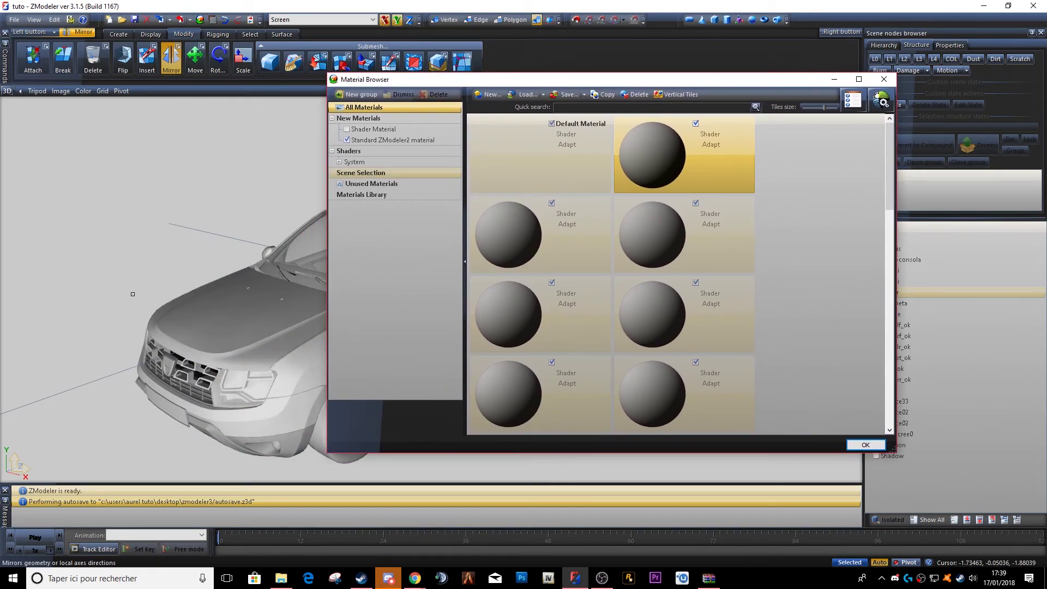
alt+middle_drag(151, 286, 98, 263)
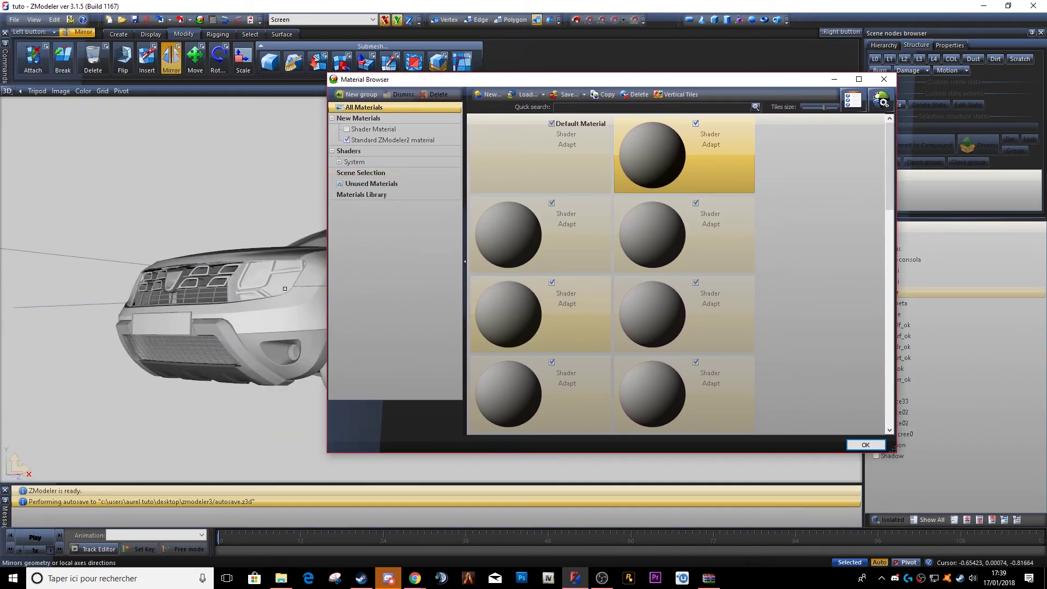
click(696, 123)
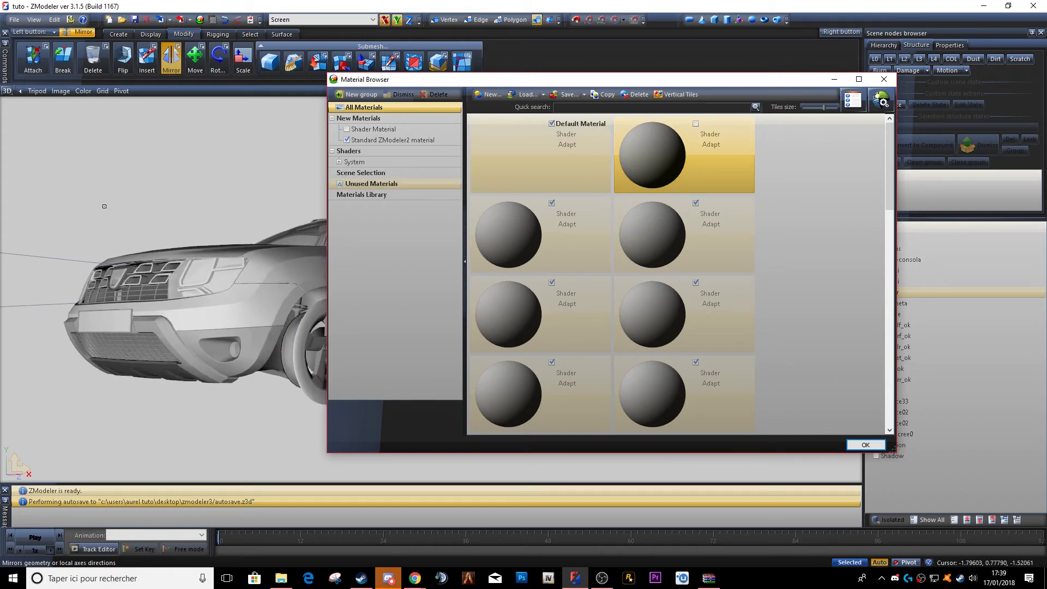
click(695, 123)
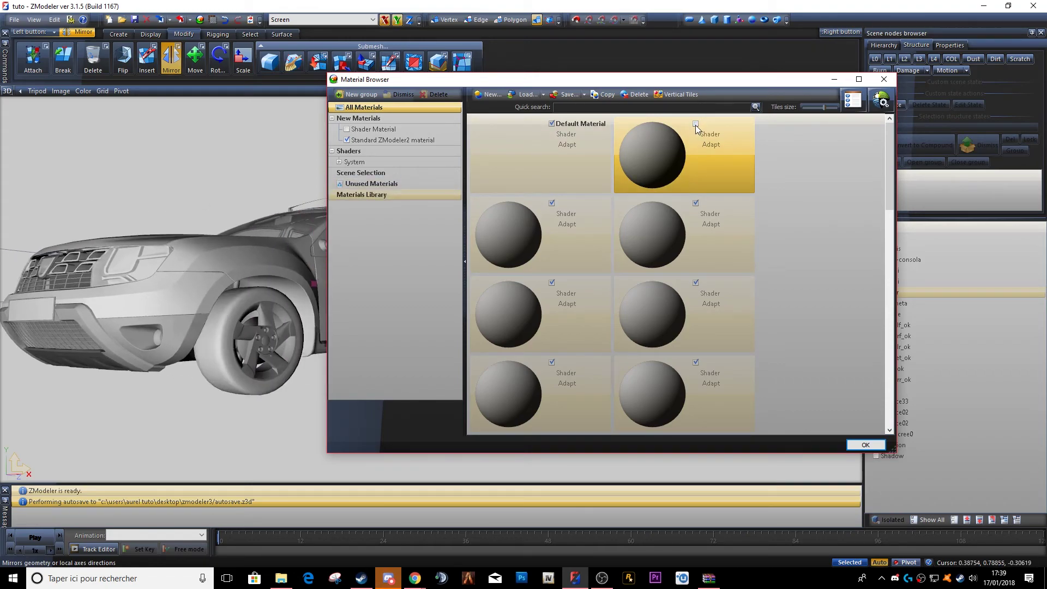
alt+middle_drag(180, 305, 55, 263)
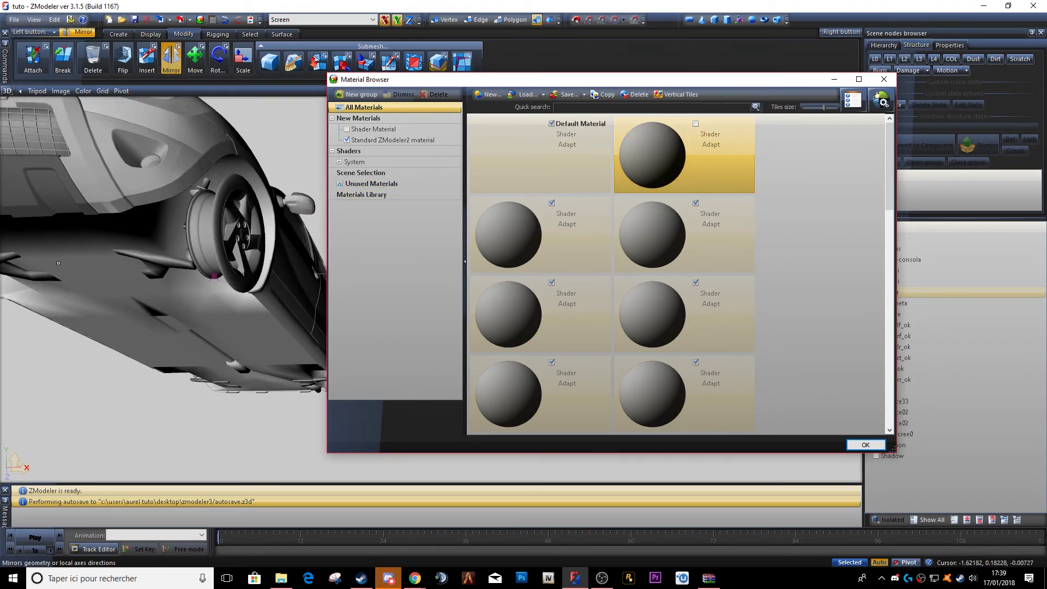
click(696, 124)
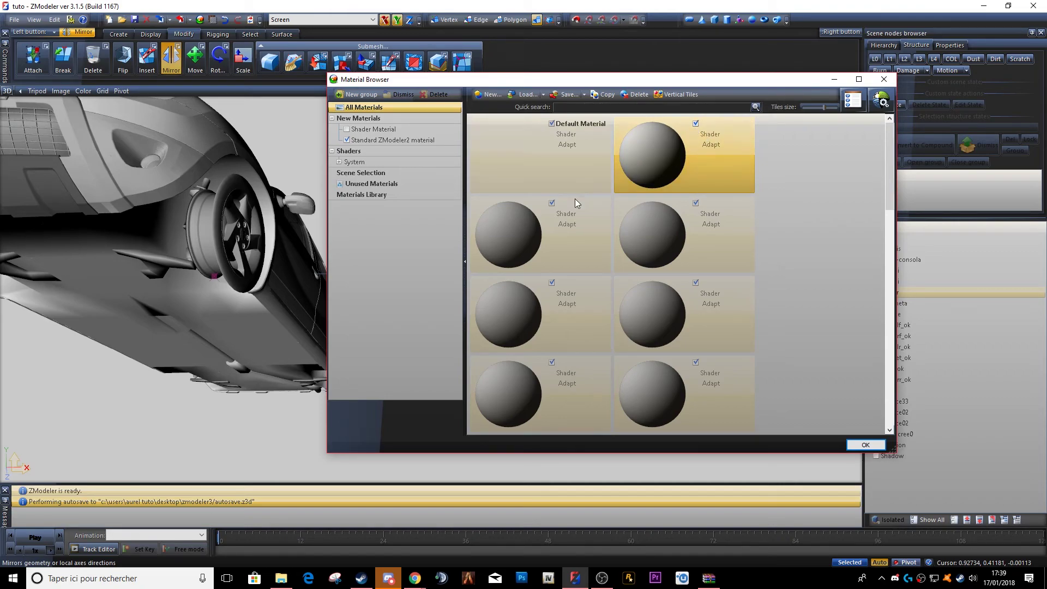
click(552, 203)
click(226, 23)
middle_drag(159, 232, 228, 278)
click(884, 79)
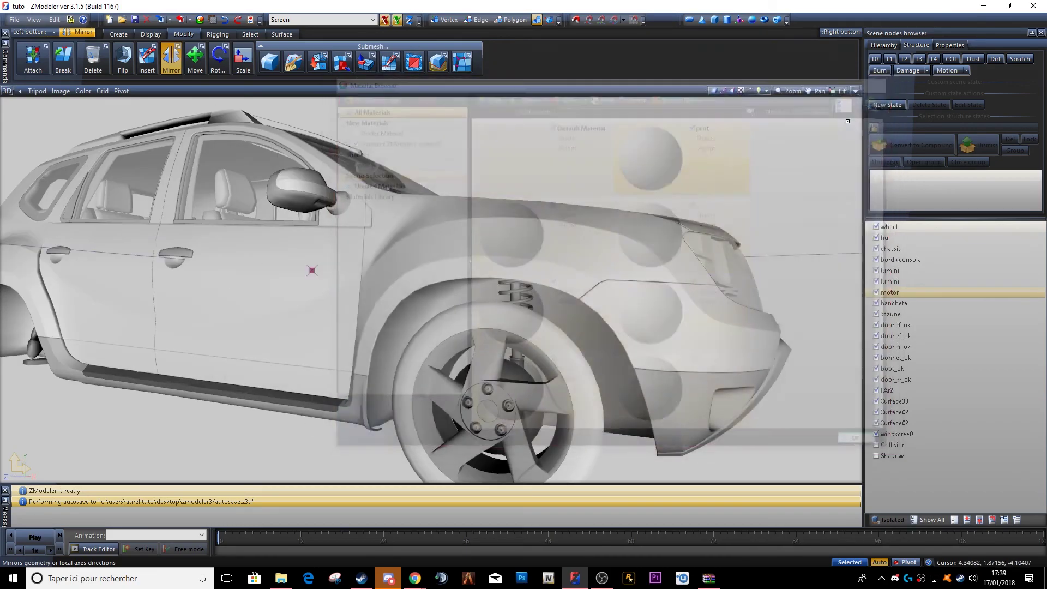
Step: Restore the four-viewport layout, bring the car's front into the 3D view, and select everything in the scene
click(854, 91)
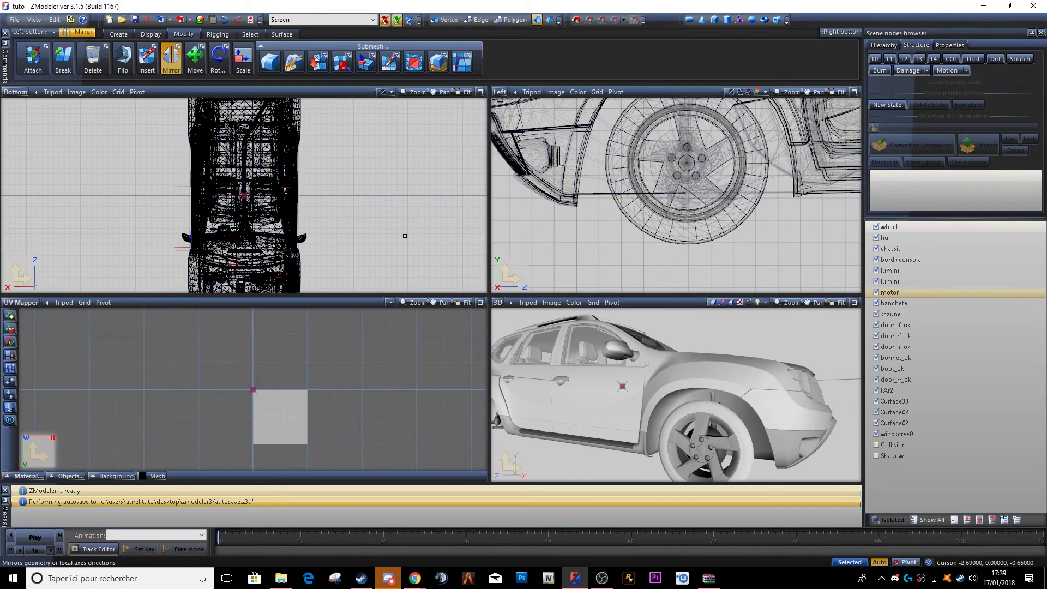
click(712, 212)
scroll(714, 382, down, 5)
middle_drag(714, 384, 648, 422)
scroll(580, 434, up, 3)
scroll(649, 422, up, 2)
key(ctrl+a)
Step: Recheck the material list in the Material Browser, close it, and exit ZModeler without saving the scene
click(200, 19)
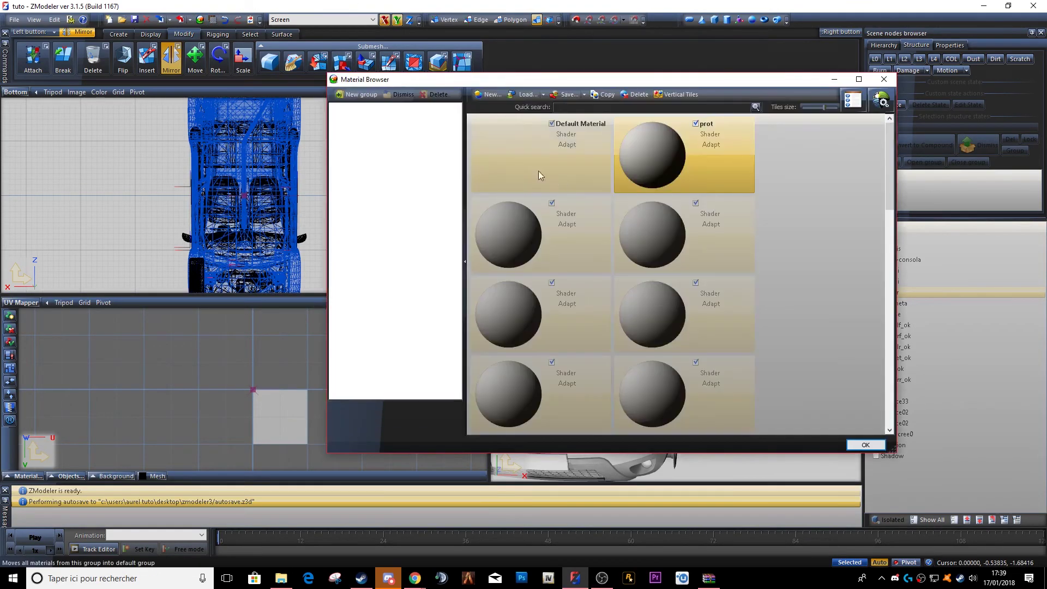
drag(670, 81, 460, 53)
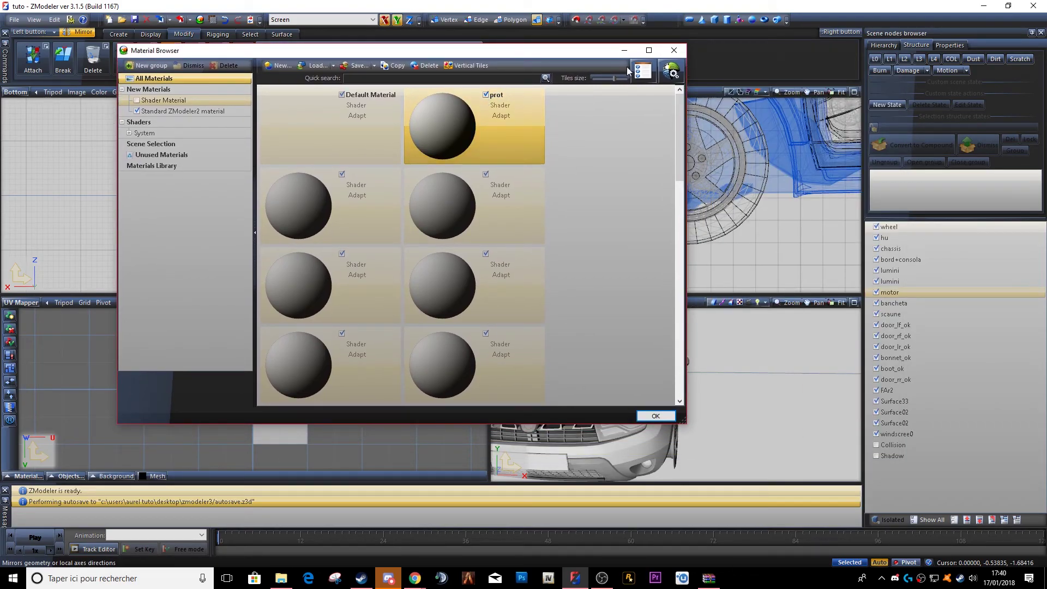
click(674, 51)
click(1032, 5)
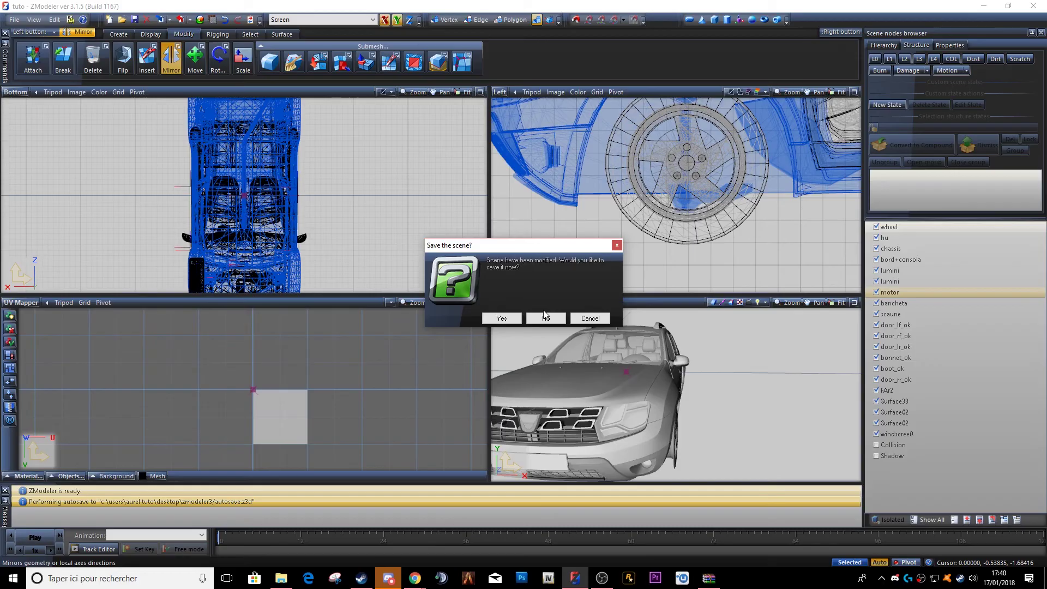
click(545, 319)
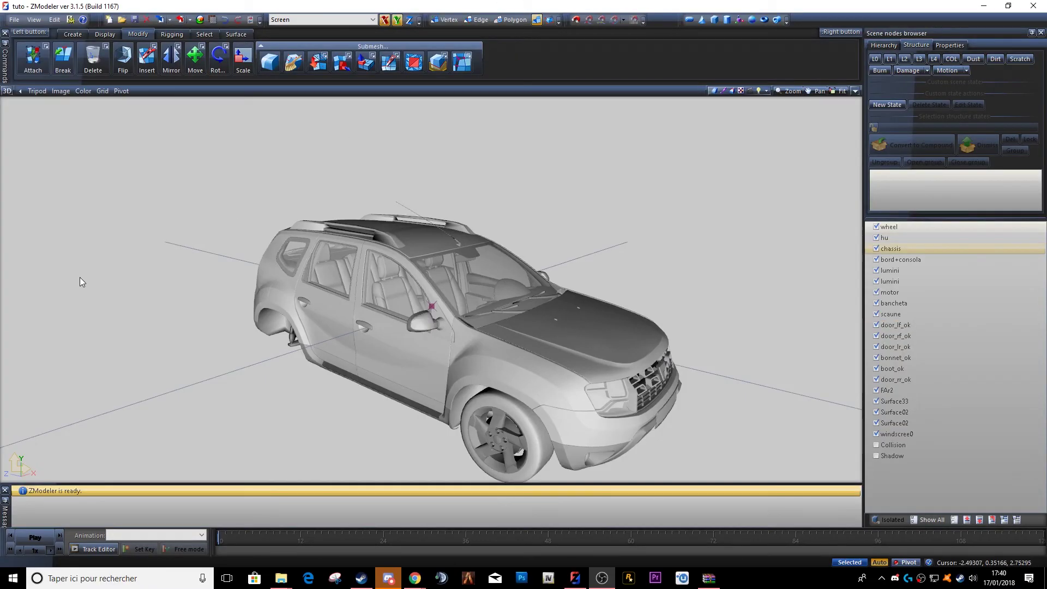
Step: Mirror the front wheel to the opposite side of the car in the reopened tuto scene, using the Left view of the four-viewport layout
middle_drag(574, 275, 835, 70)
click(855, 91)
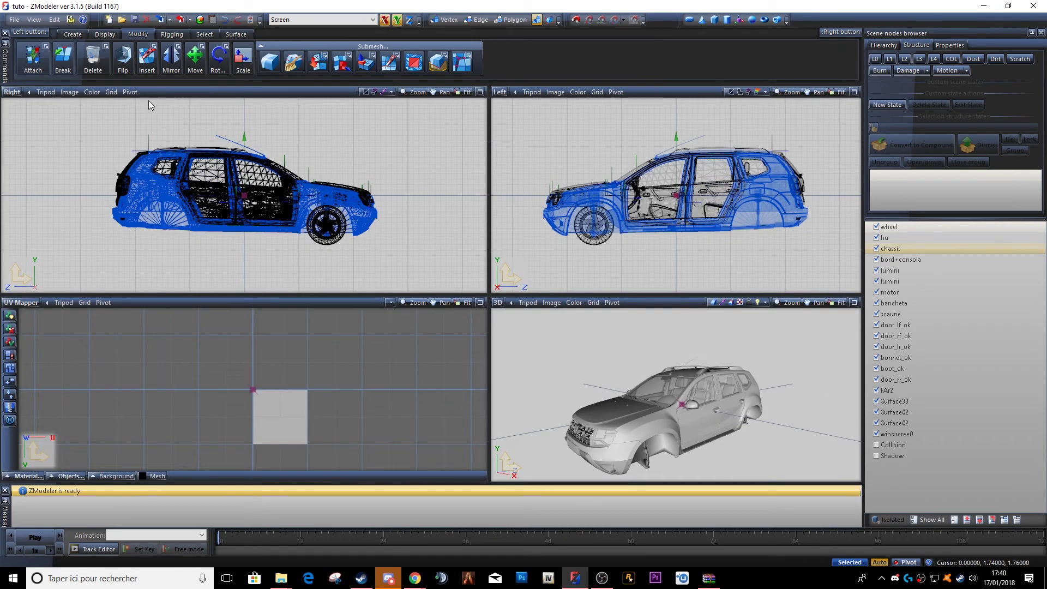
click(171, 60)
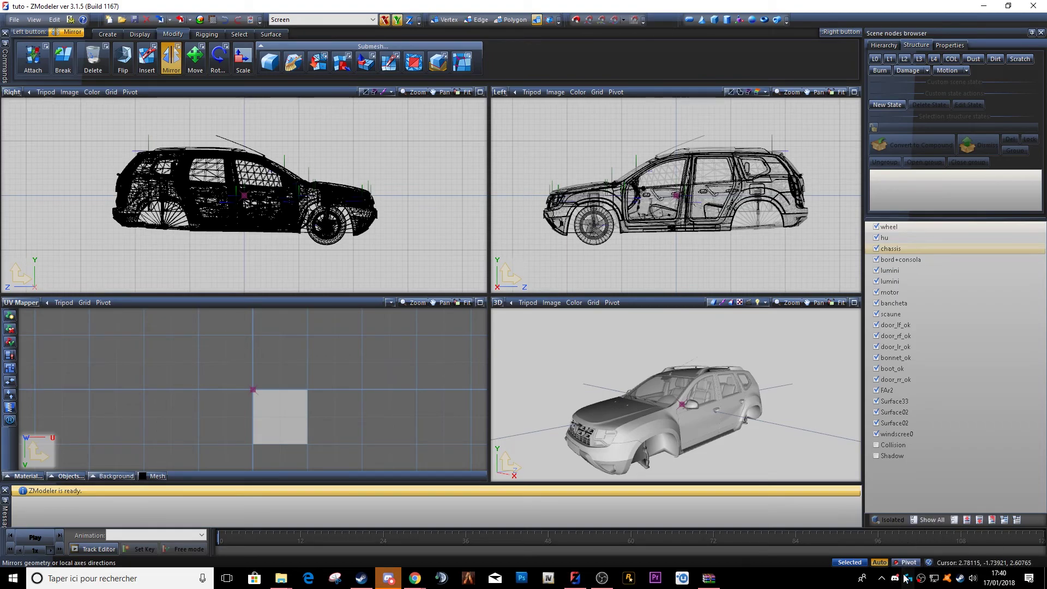
click(937, 573)
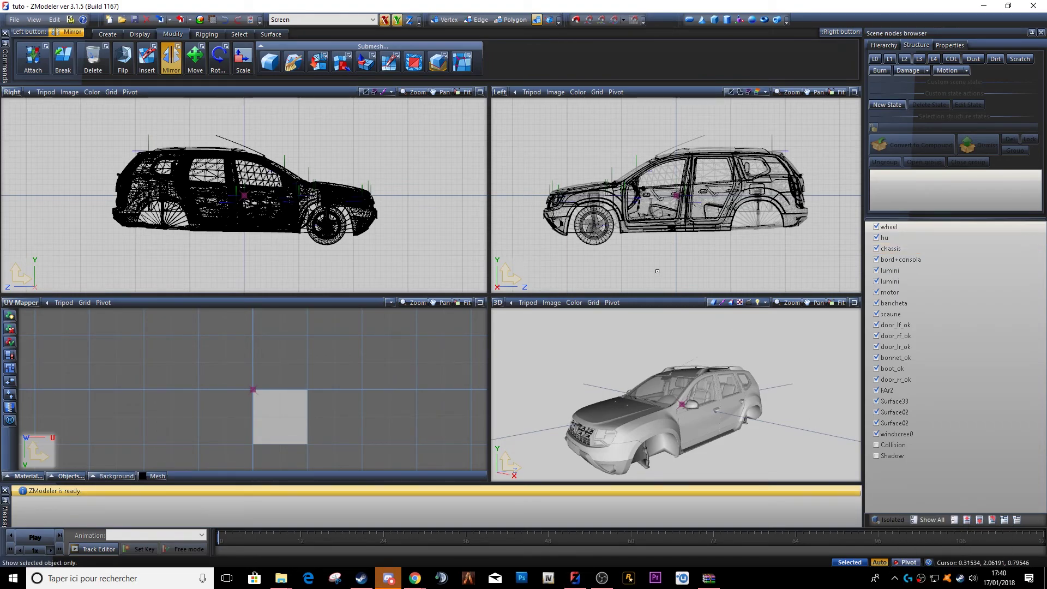
scroll(596, 228, up, 3)
scroll(596, 228, up, 1)
click(596, 228)
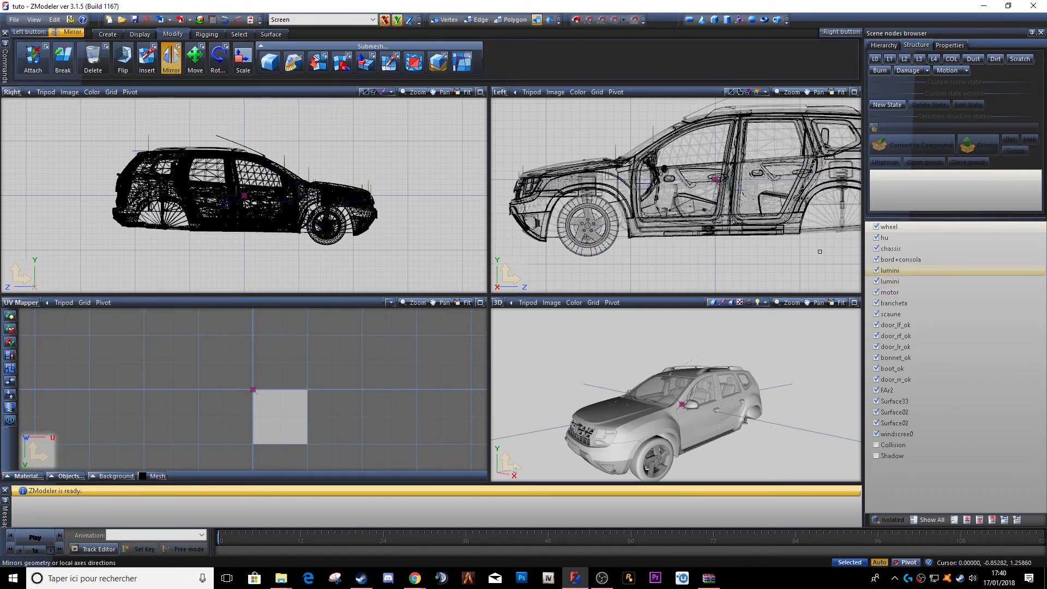
Step: Enlarge the 3D view and review the scene's materials in the Material Browser, placed so the car's front stays visible
click(855, 304)
middle_drag(533, 326, 526, 283)
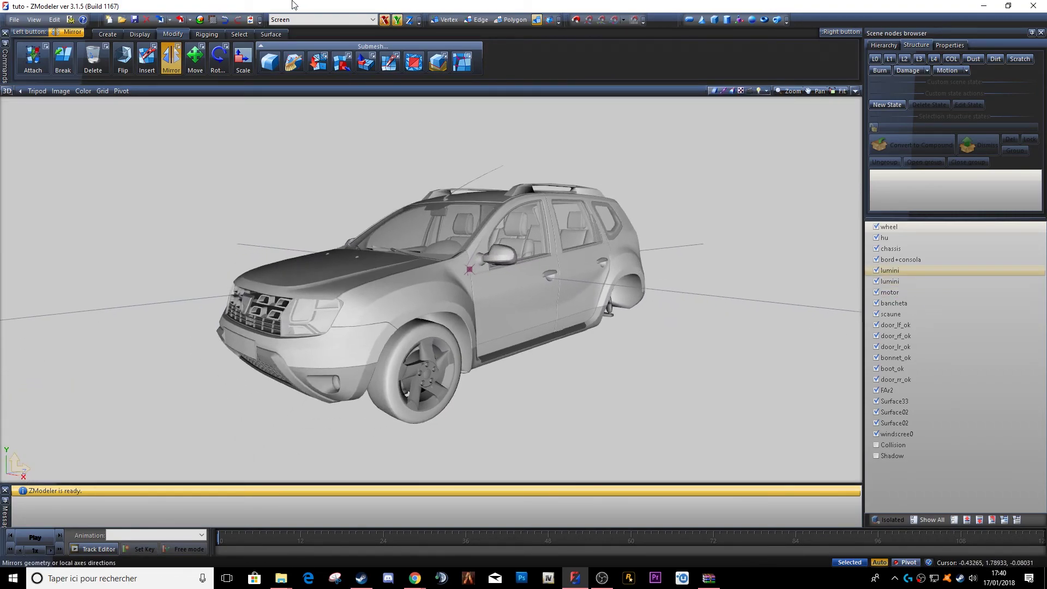
click(200, 20)
scroll(408, 260, down, 3)
scroll(410, 266, down, 3)
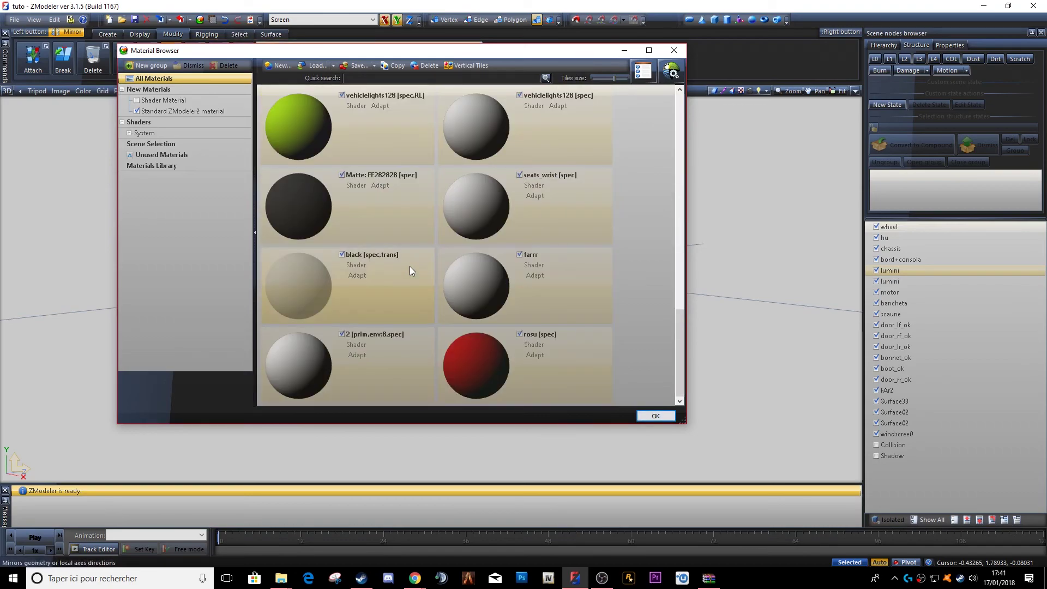
scroll(436, 245, up, 8)
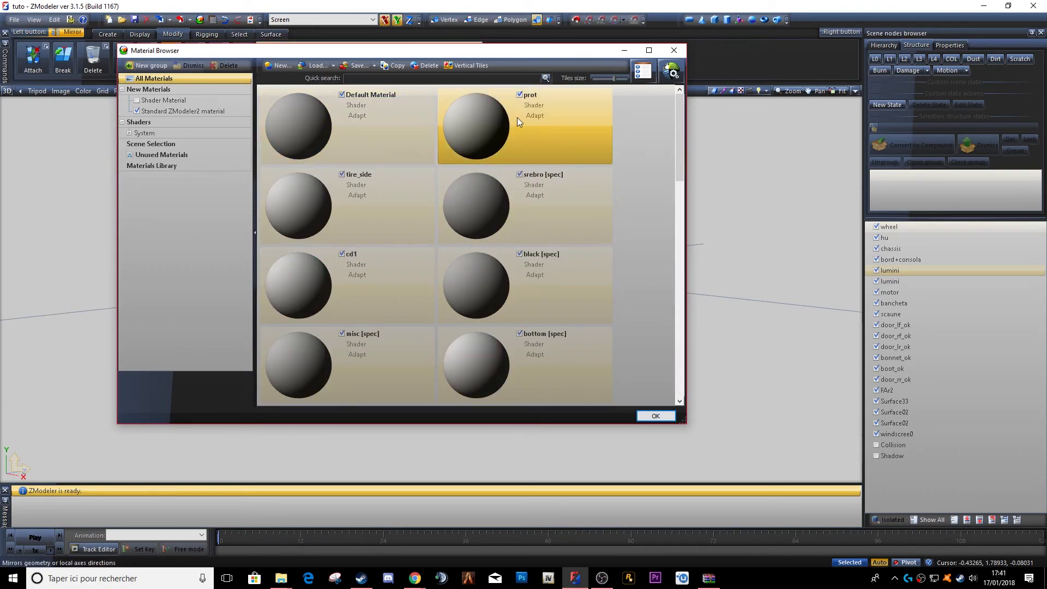
drag(484, 54, 758, 147)
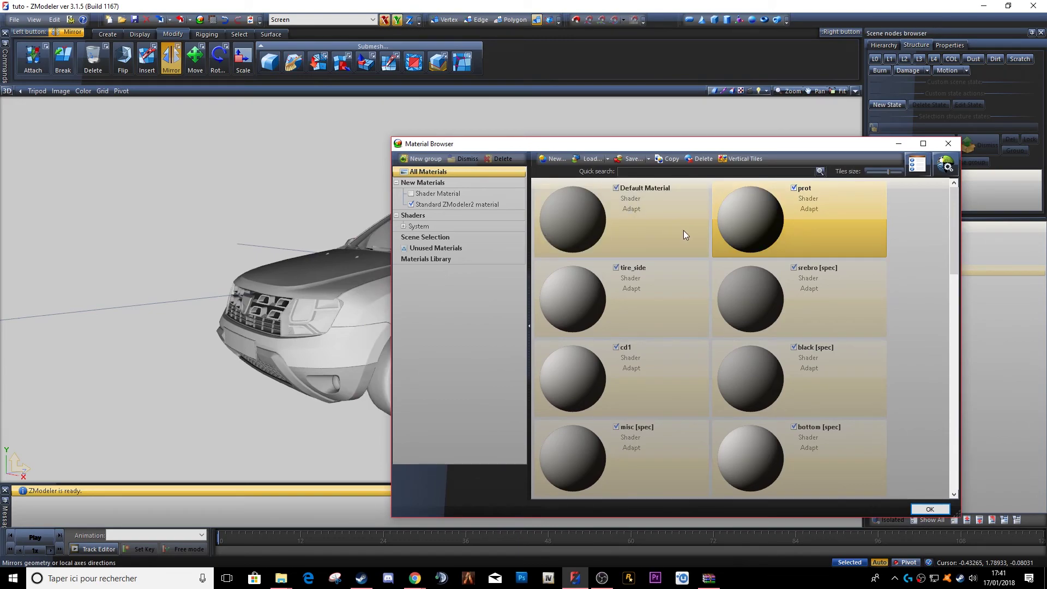
Step: Look through the GTAV material preset categories and close the Material Browser
click(945, 165)
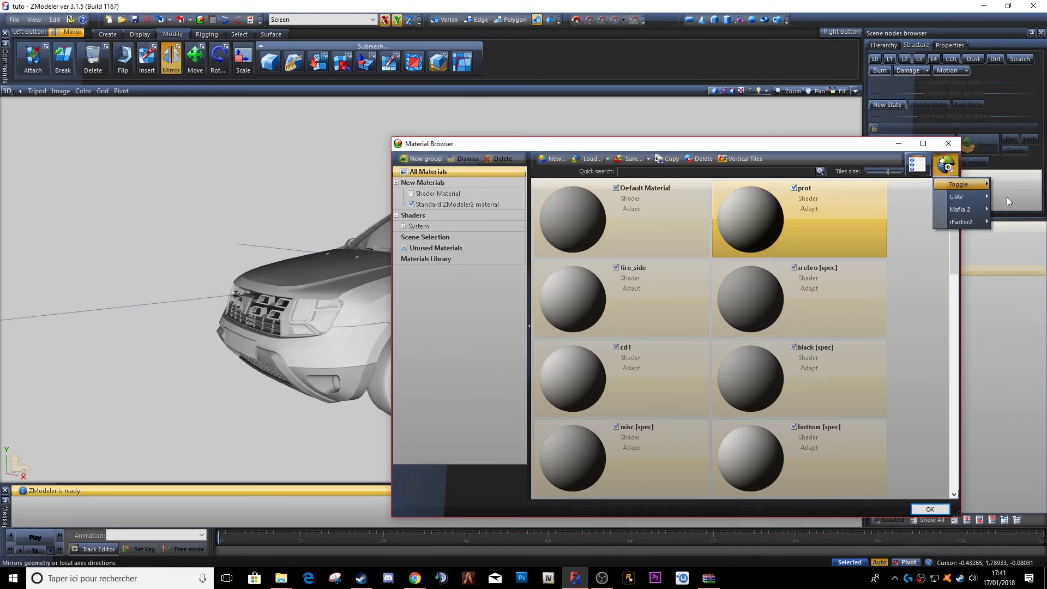
mouse_move(960, 197)
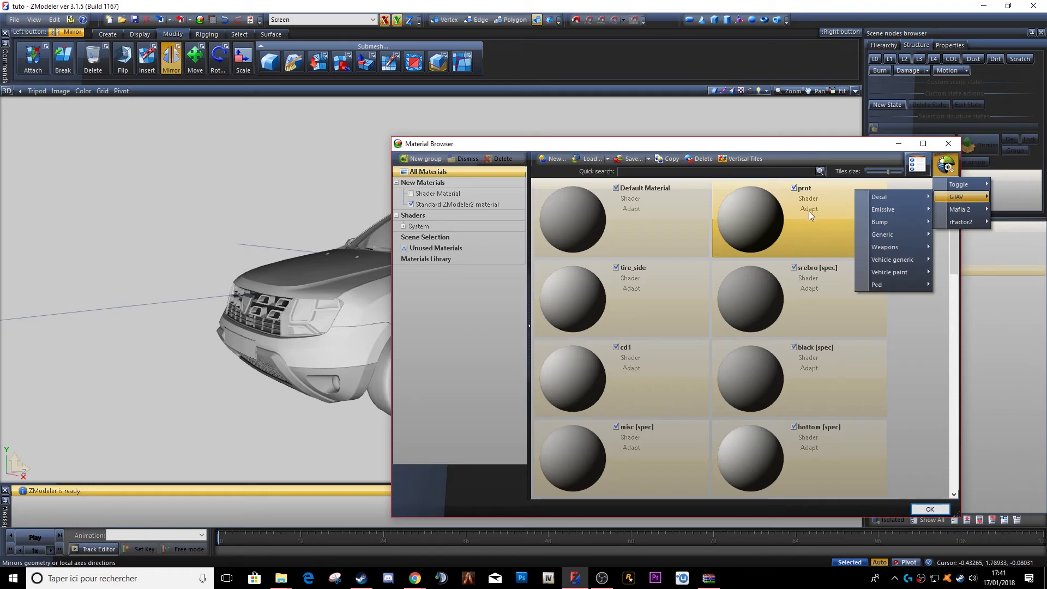
click(806, 148)
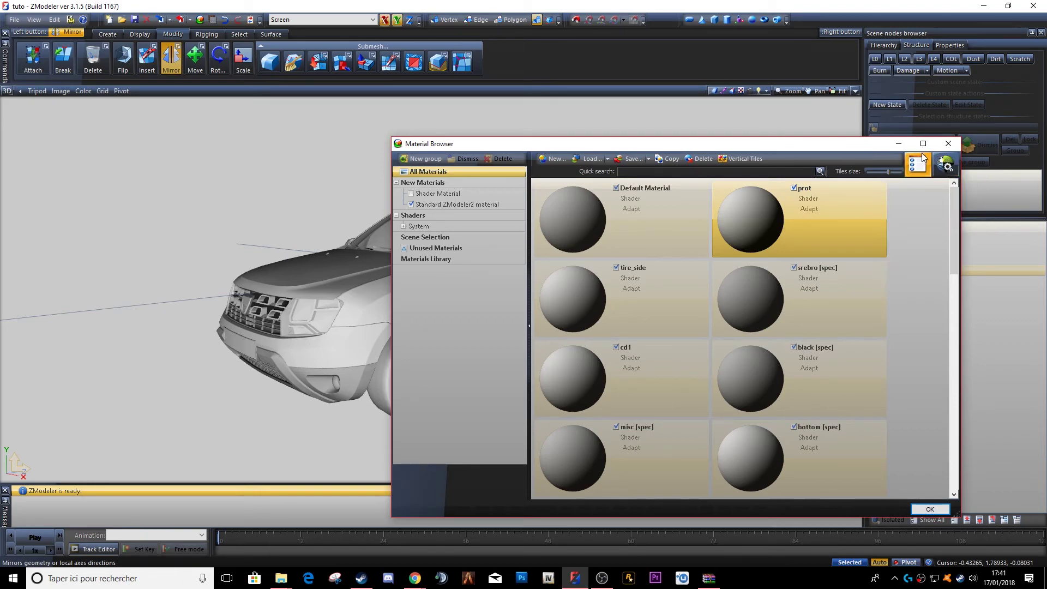
click(949, 145)
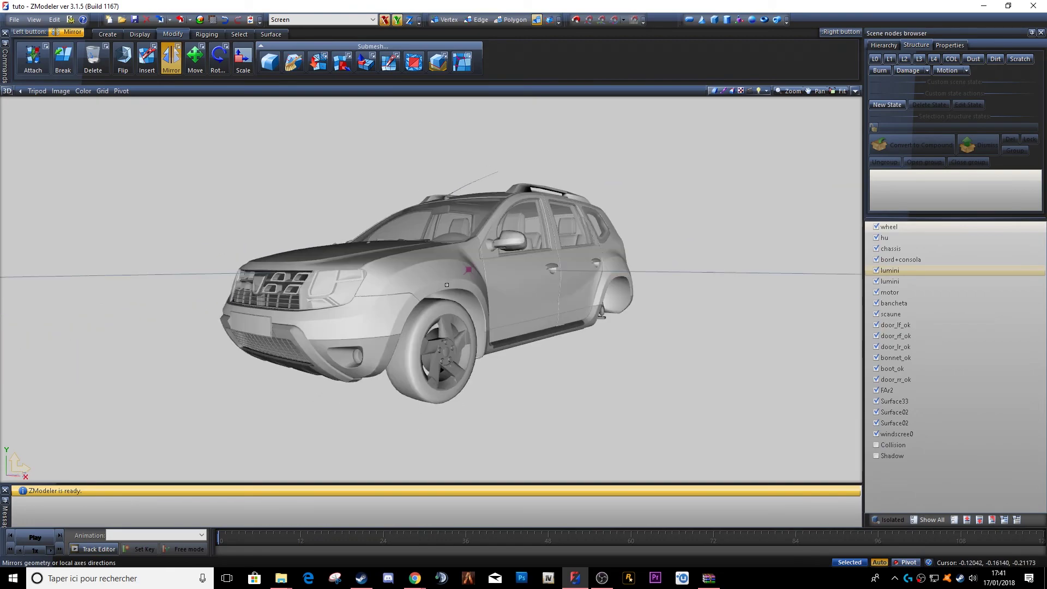
Step: Apply the GTAV vehicle_tire preset from the Vehicle generic group to the prot material in the Material Browser
click(199, 20)
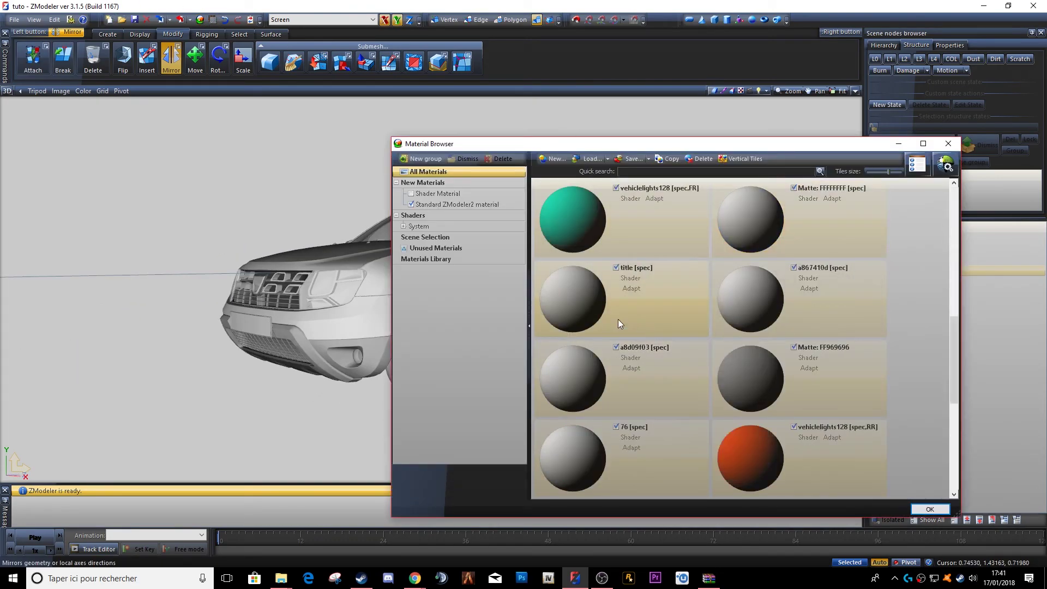
scroll(828, 282, up, 5)
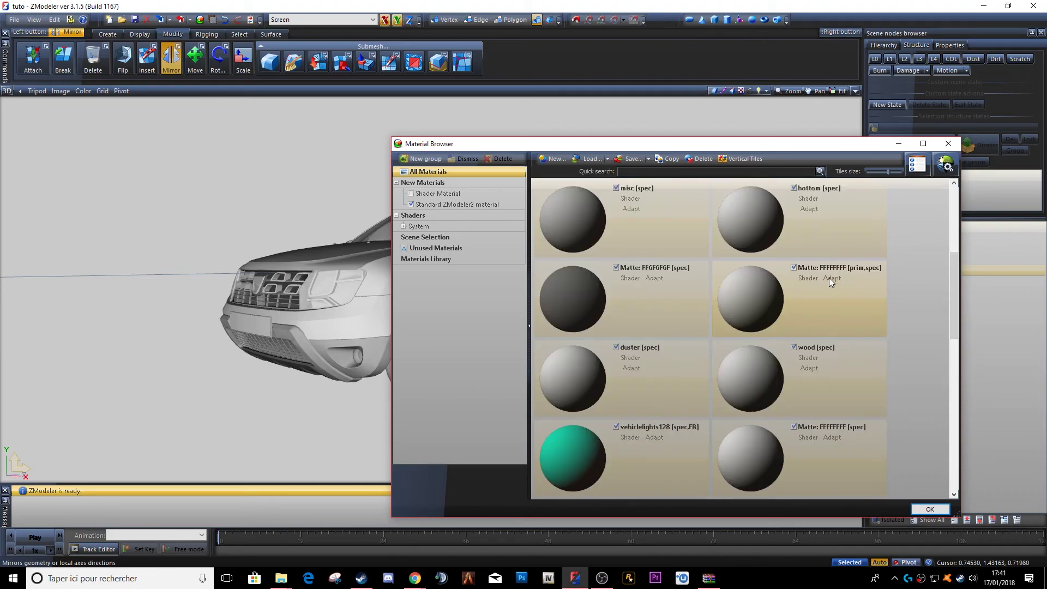
alt+middle_drag(338, 246, 311, 234)
scroll(327, 223, up, 3)
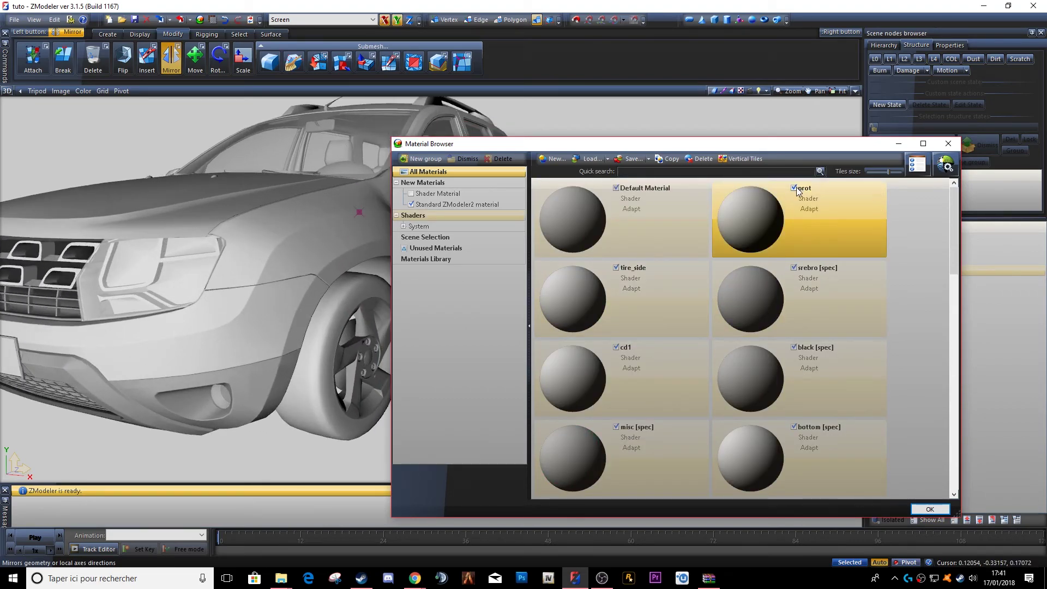
alt+middle_drag(332, 267, 354, 211)
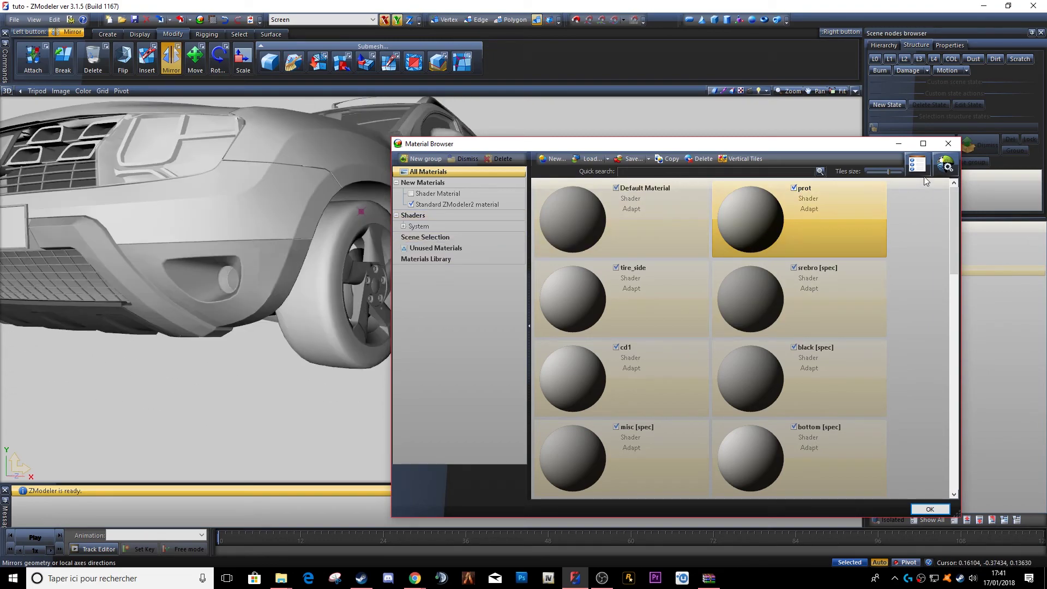
click(946, 163)
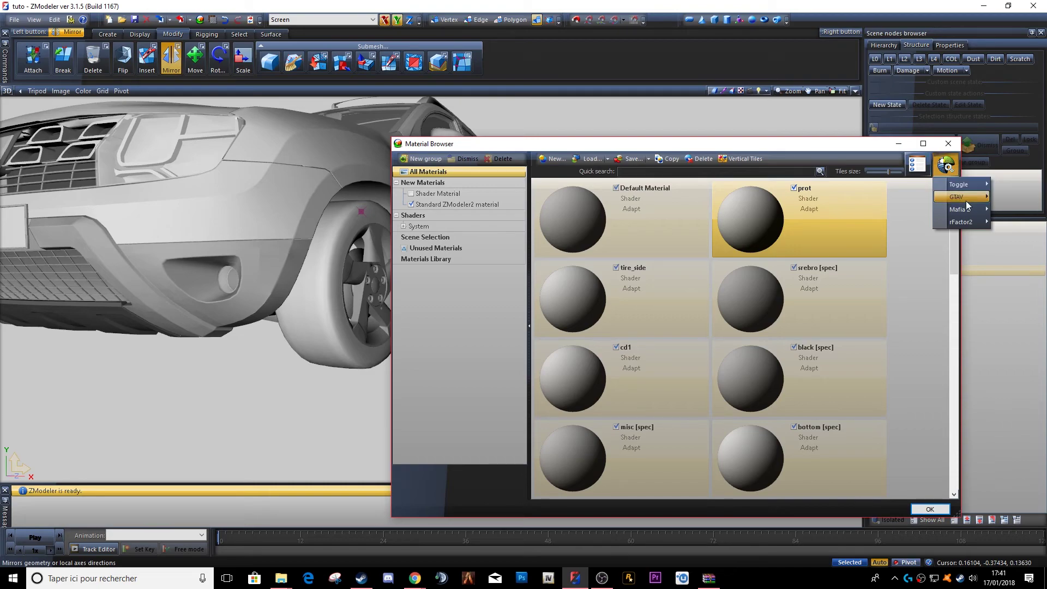
mouse_move(959, 197)
mouse_move(910, 260)
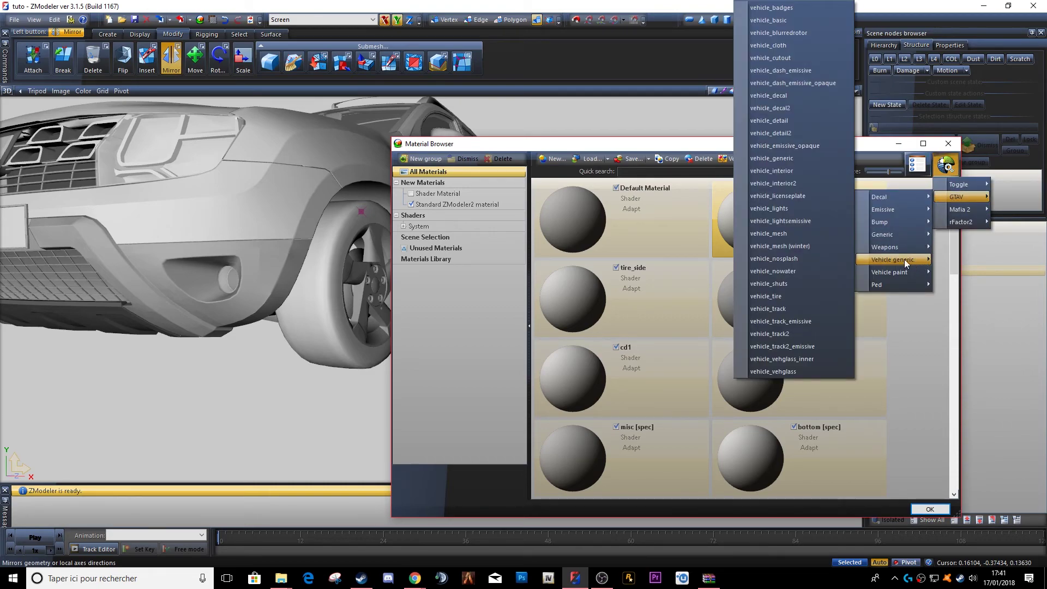
click(817, 293)
middle_drag(215, 264, 226, 213)
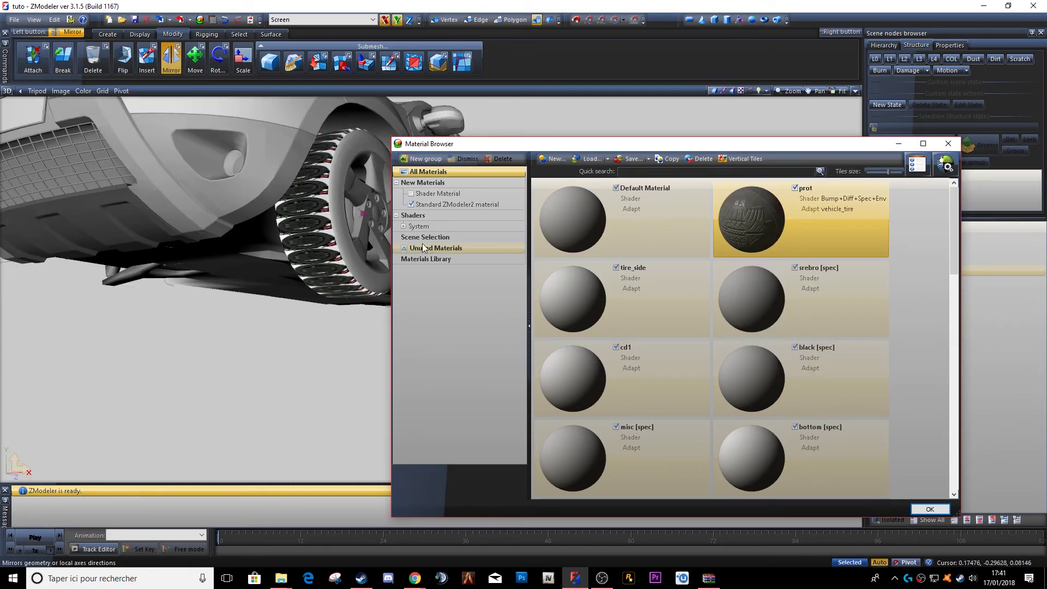
Step: Examine the prot material's color parameters and its DETAIL and BUMPMAP texture layers in Material Properties
click(917, 173)
drag(266, 87, 638, 119)
click(492, 152)
middle_drag(332, 306, 292, 256)
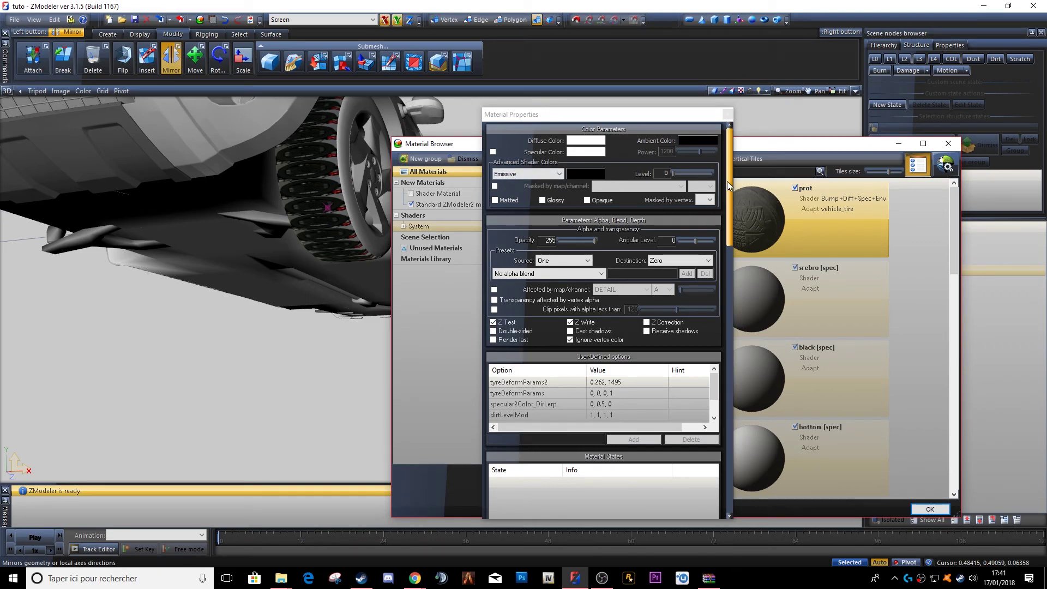
drag(727, 181, 695, 290)
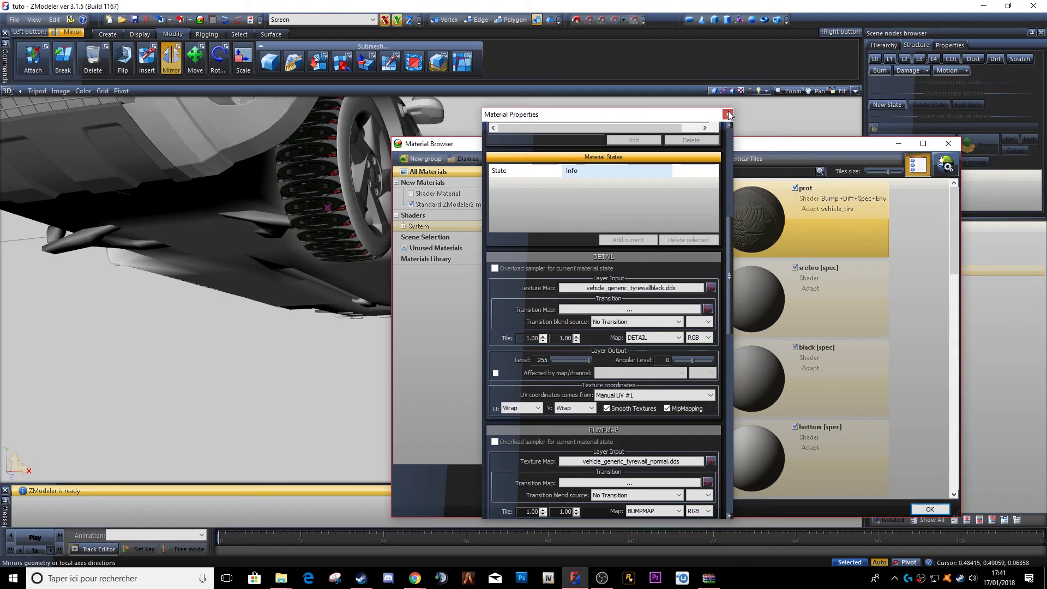
click(357, 573)
click(358, 574)
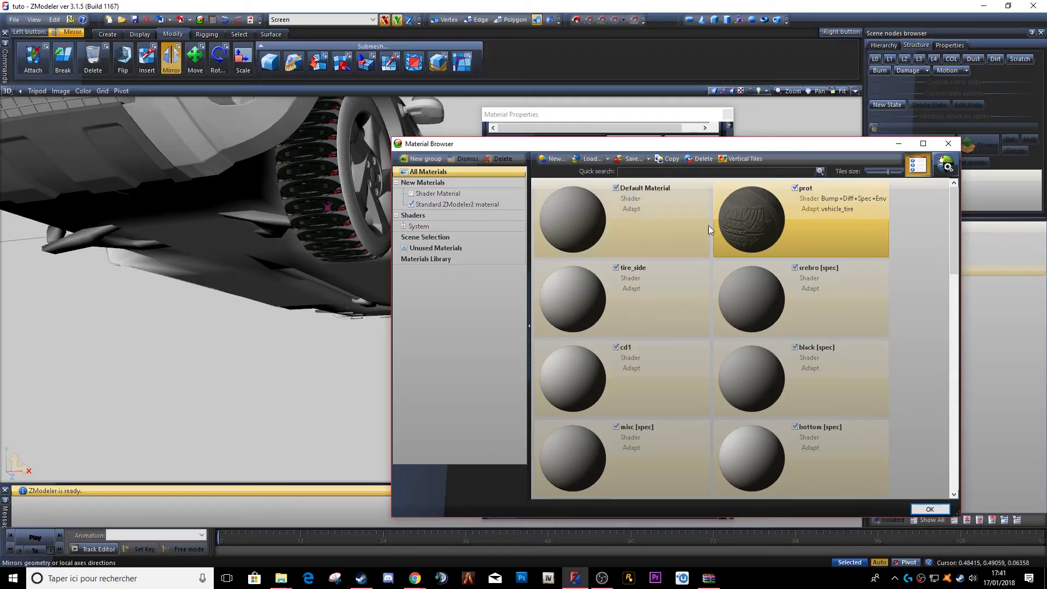
click(722, 116)
click(726, 115)
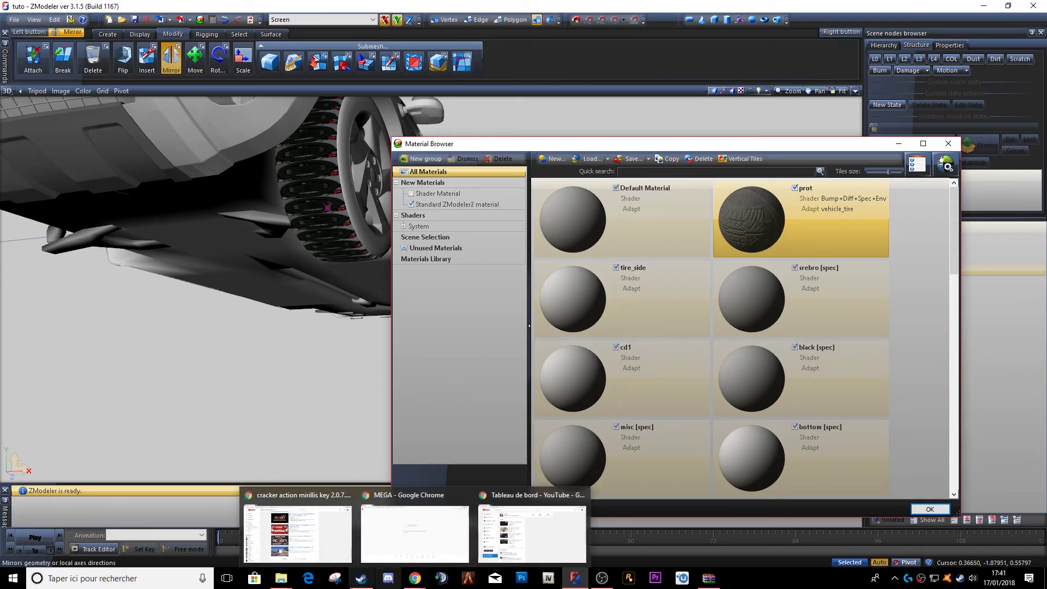
Step: Look through the scene's loaded textures in the Textures Browser for the tyre images and close it
click(212, 19)
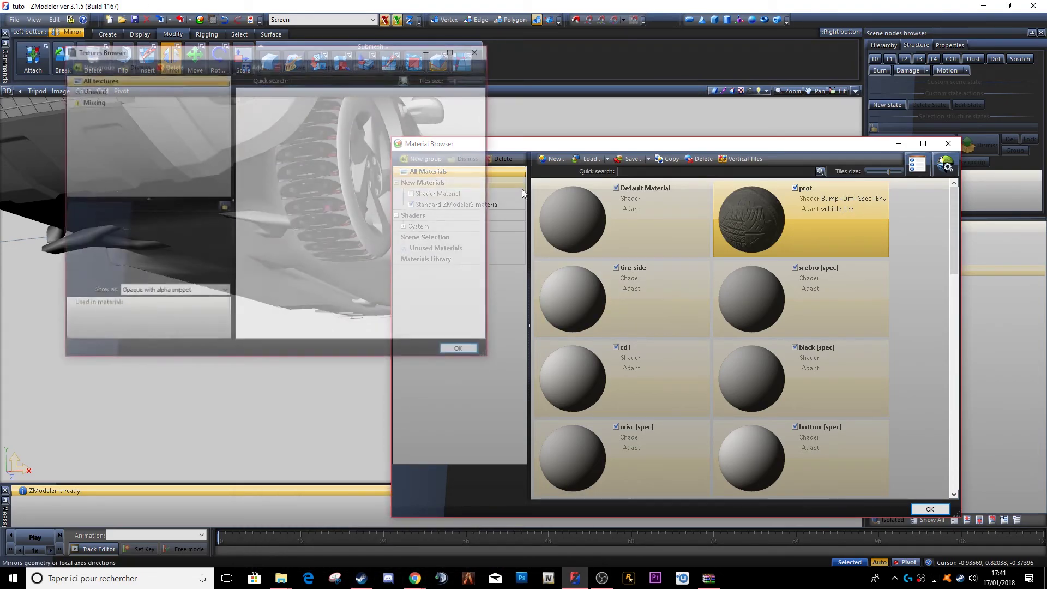
scroll(296, 174, down, 3)
scroll(295, 175, down, 5)
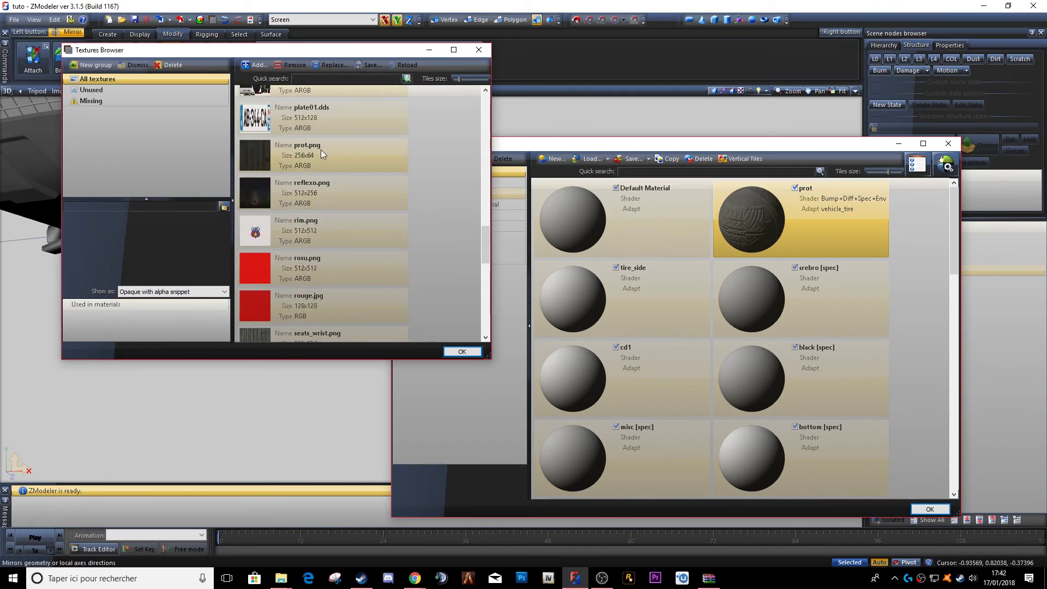
scroll(327, 207, down, 8)
scroll(320, 151, up, 2)
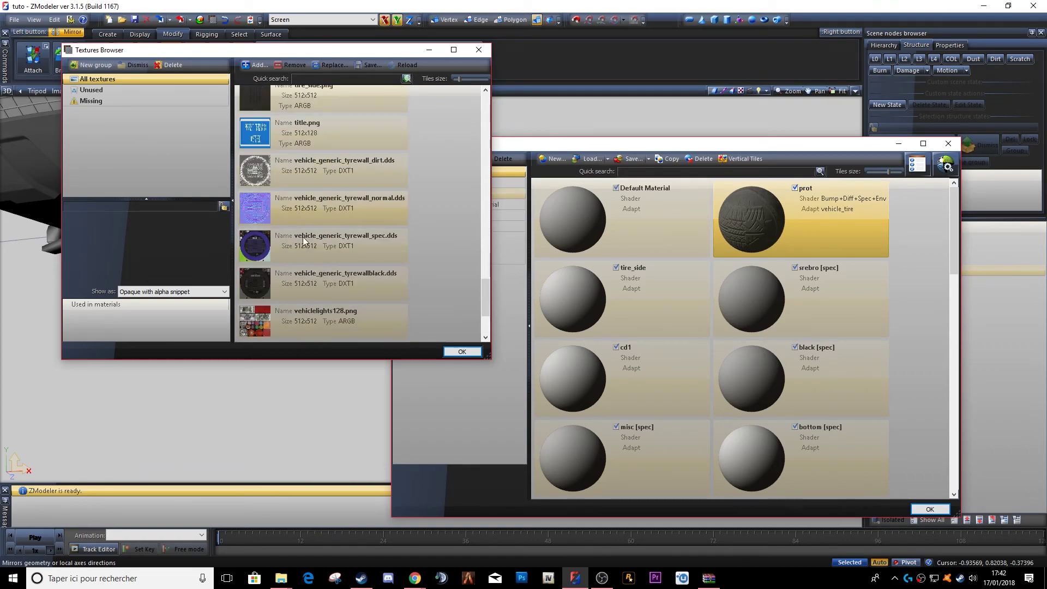
click(460, 347)
Step: Set the DETAIL layer's texture map of the prot material to prot.png
click(916, 168)
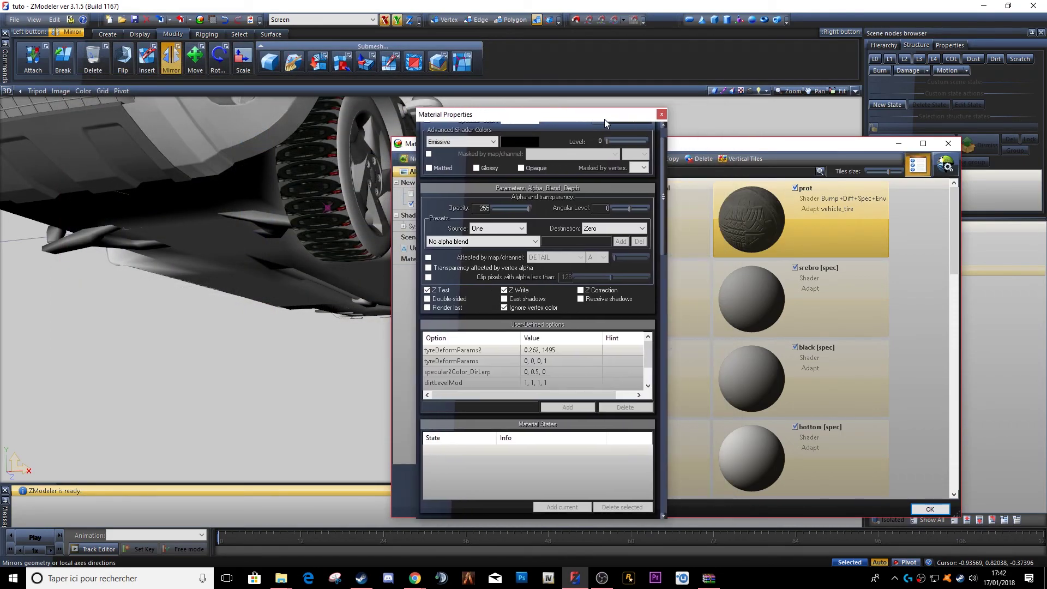
scroll(420, 155, up, 1)
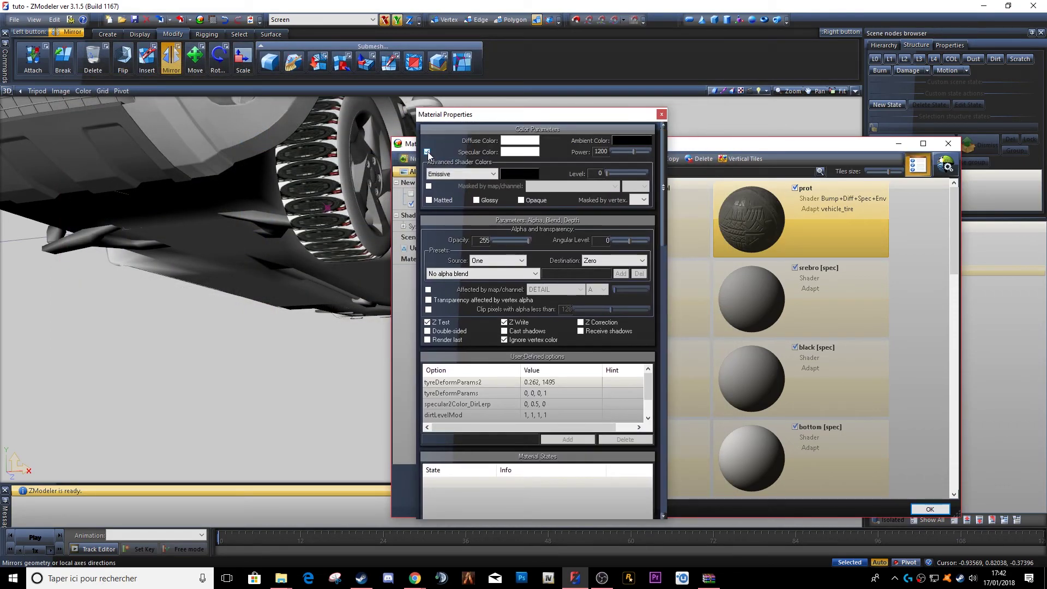
drag(663, 188, 635, 310)
click(603, 177)
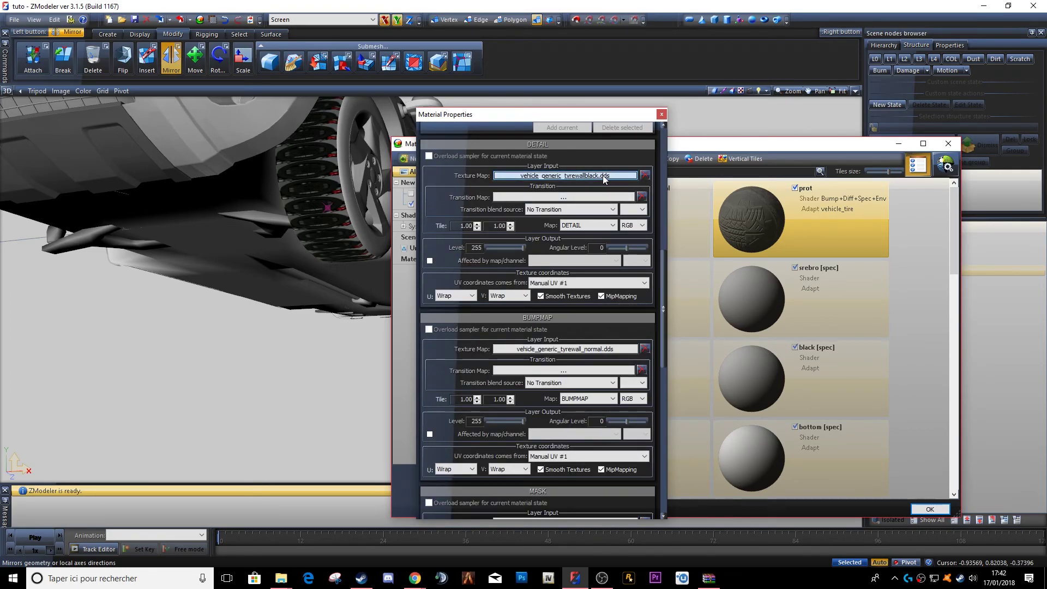
click(604, 178)
scroll(306, 241, up, 2)
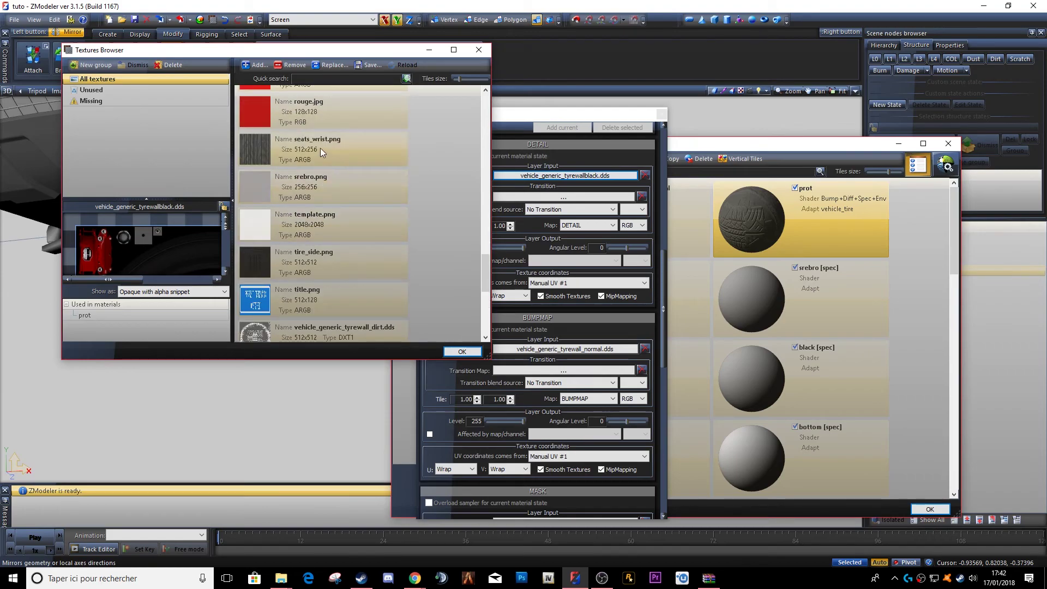
scroll(316, 191, up, 3)
scroll(322, 133, up, 2)
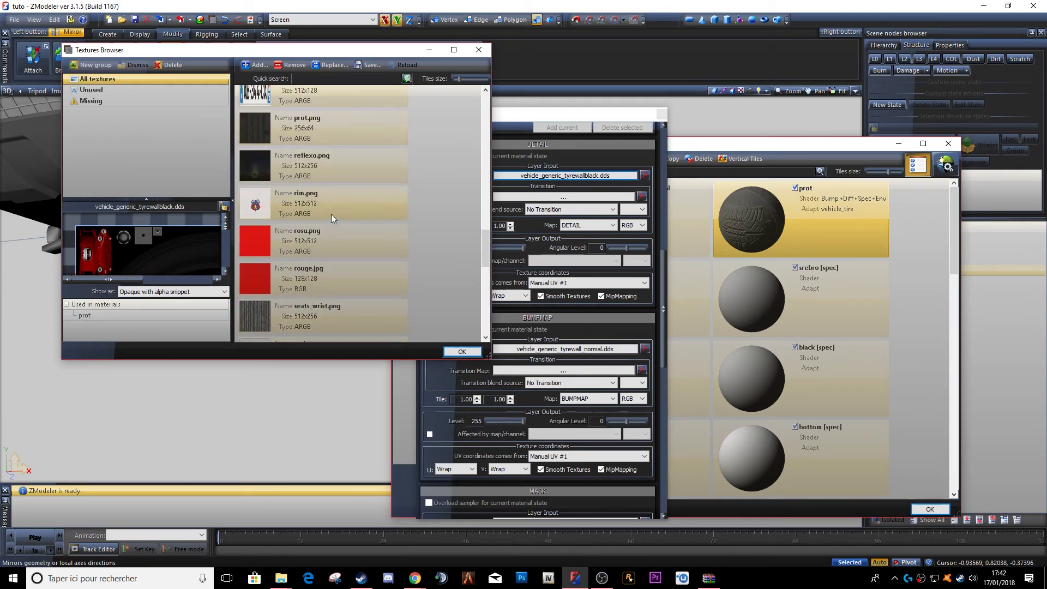
scroll(328, 214, up, 1)
double_click(323, 155)
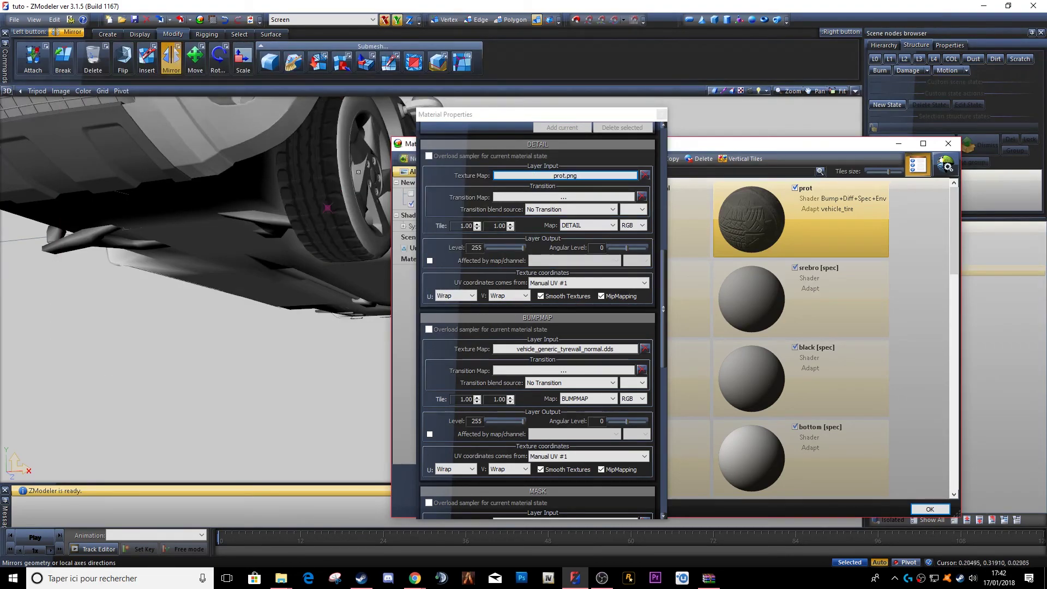
middle_drag(314, 141, 338, 147)
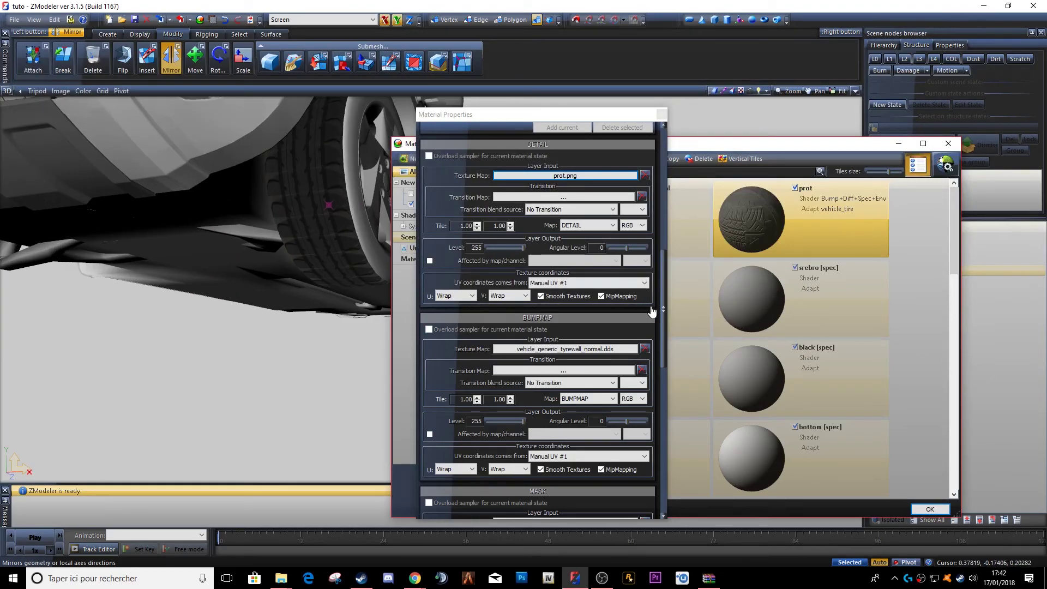
Step: Import a texture for the prot material's SPECMAP layer from the roue folder inside the z3 folder
drag(660, 262, 665, 370)
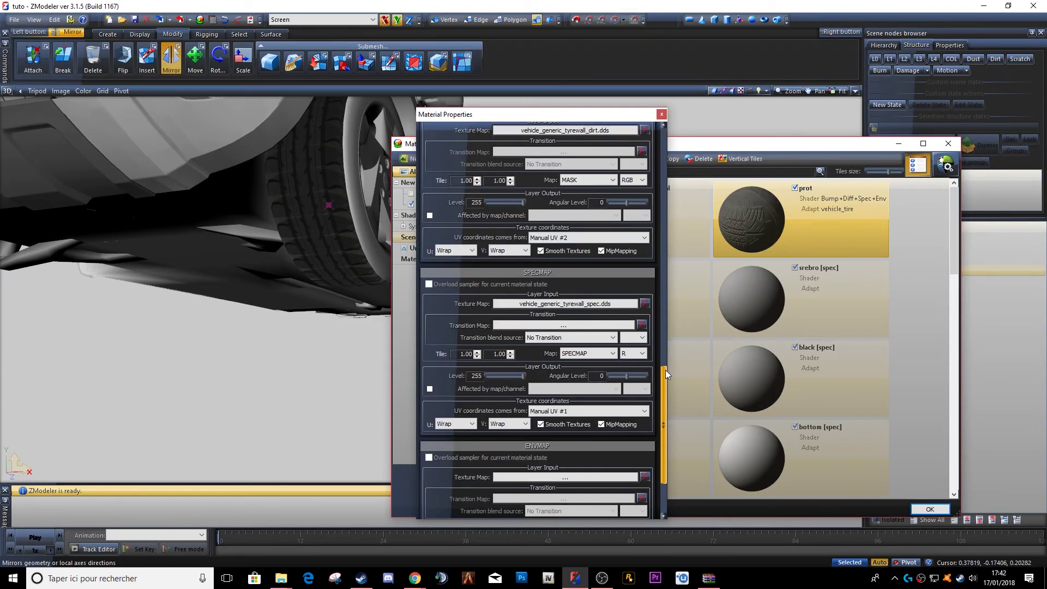
click(632, 307)
scroll(375, 267, down, 10)
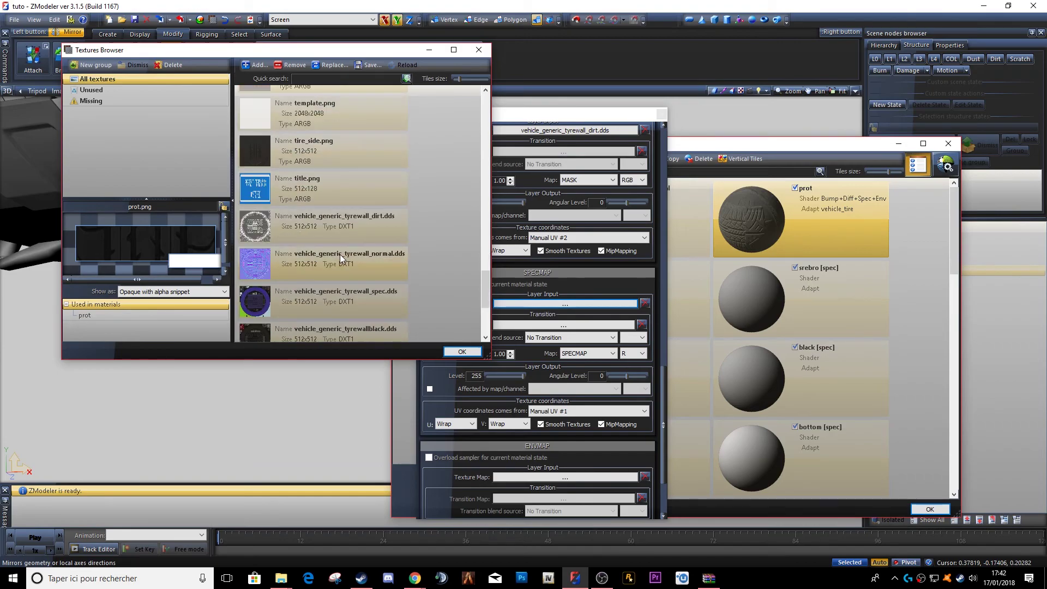
scroll(319, 212, down, 1)
scroll(316, 229, up, 4)
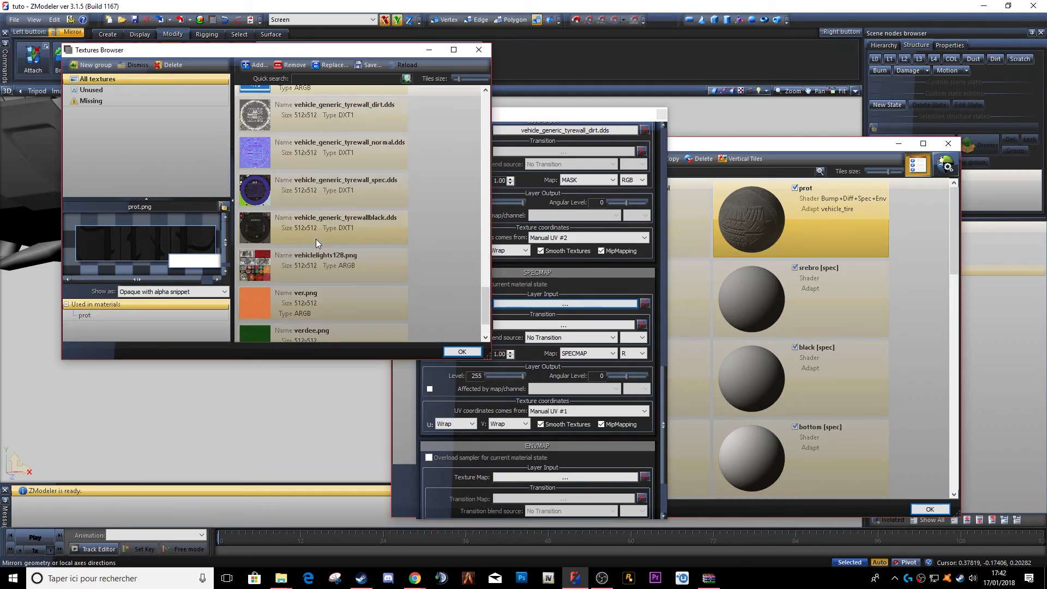
scroll(315, 239, up, 2)
click(256, 65)
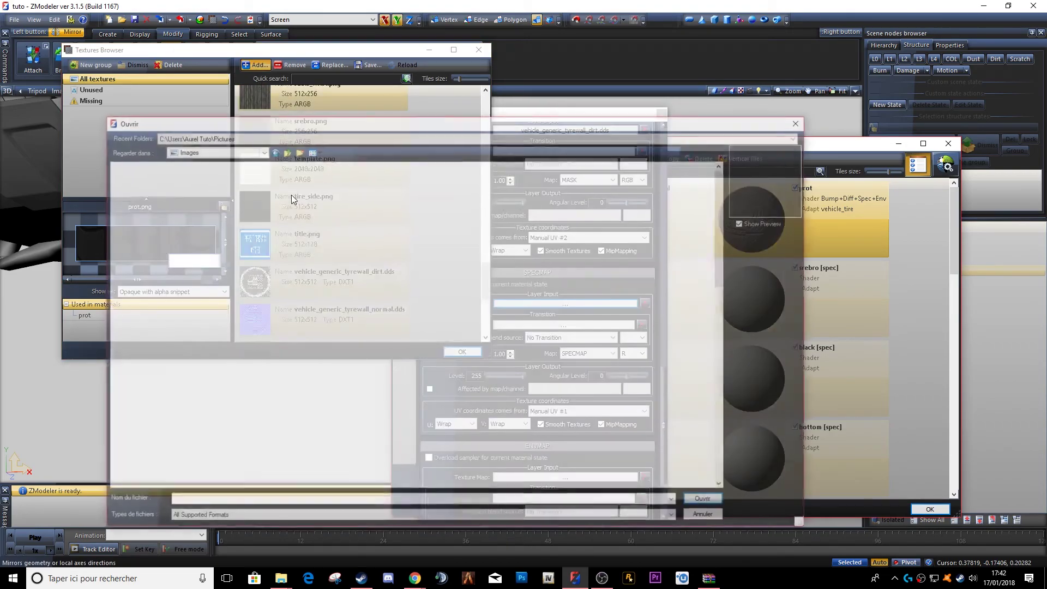
click(218, 150)
scroll(208, 327, down, 5)
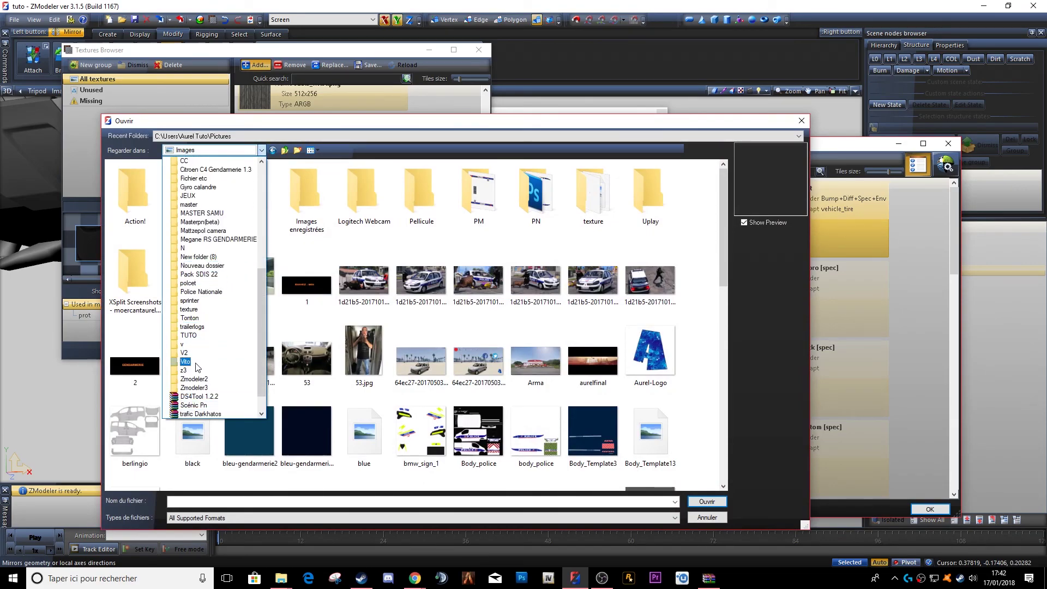
click(185, 371)
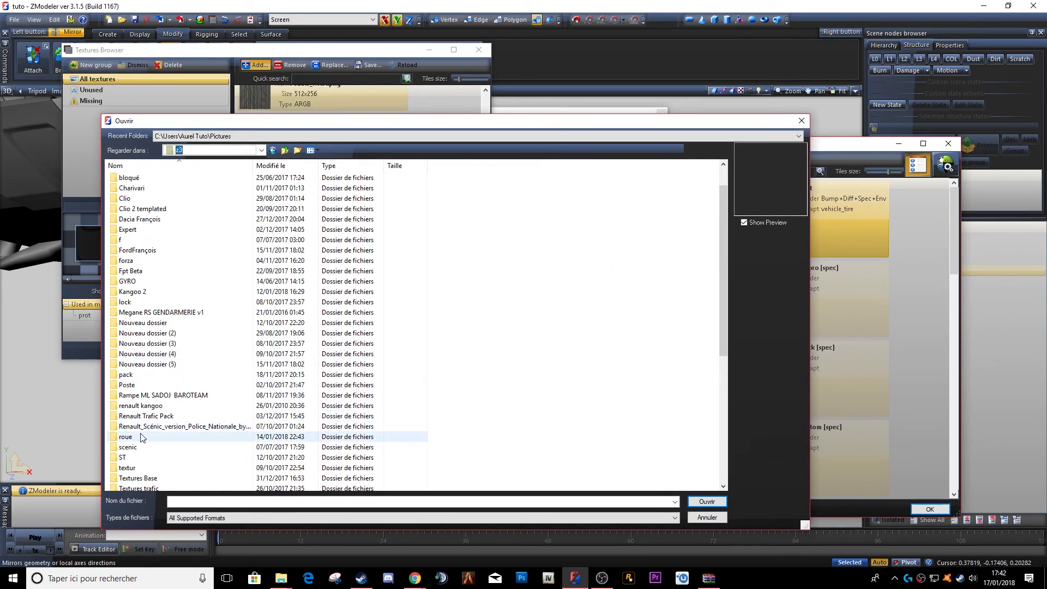
double_click(141, 439)
double_click(150, 194)
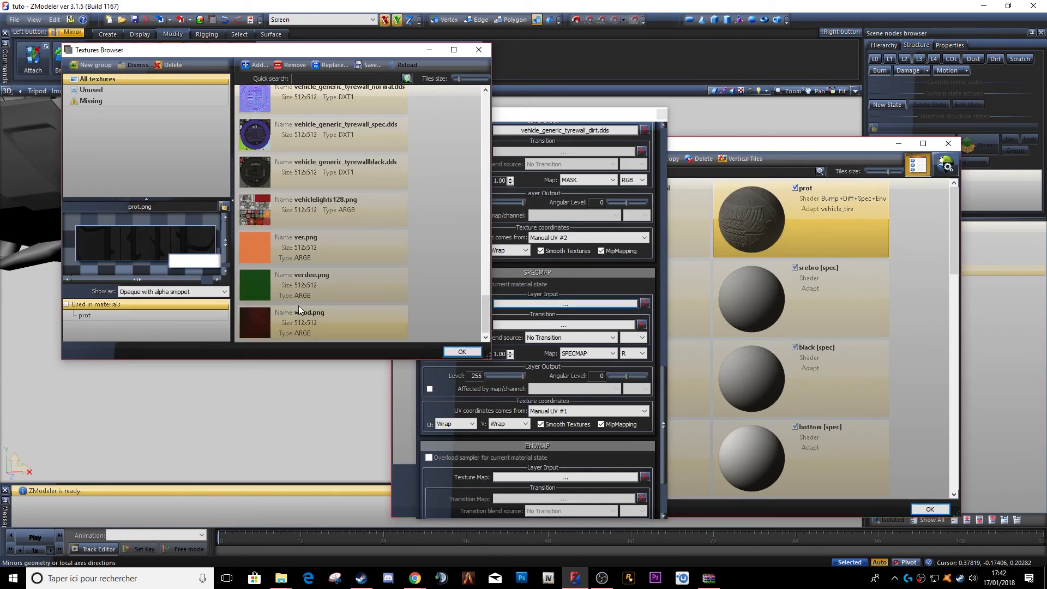
Step: Assign i1yczaa.png as the SPECMAP layer's texture map of the prot material
scroll(299, 305, up, 10)
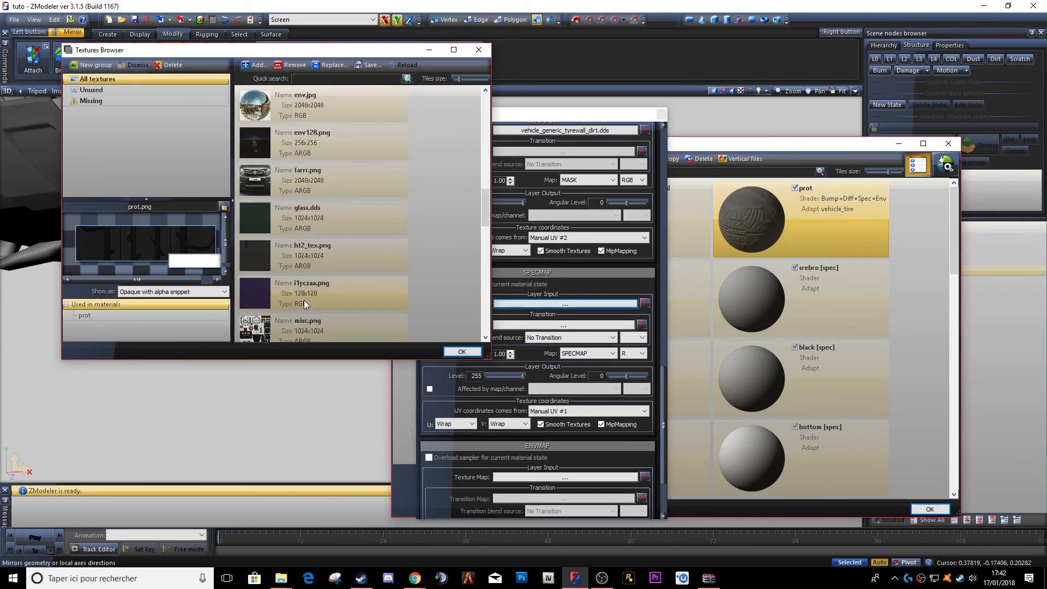
scroll(307, 293, down, 6)
double_click(306, 293)
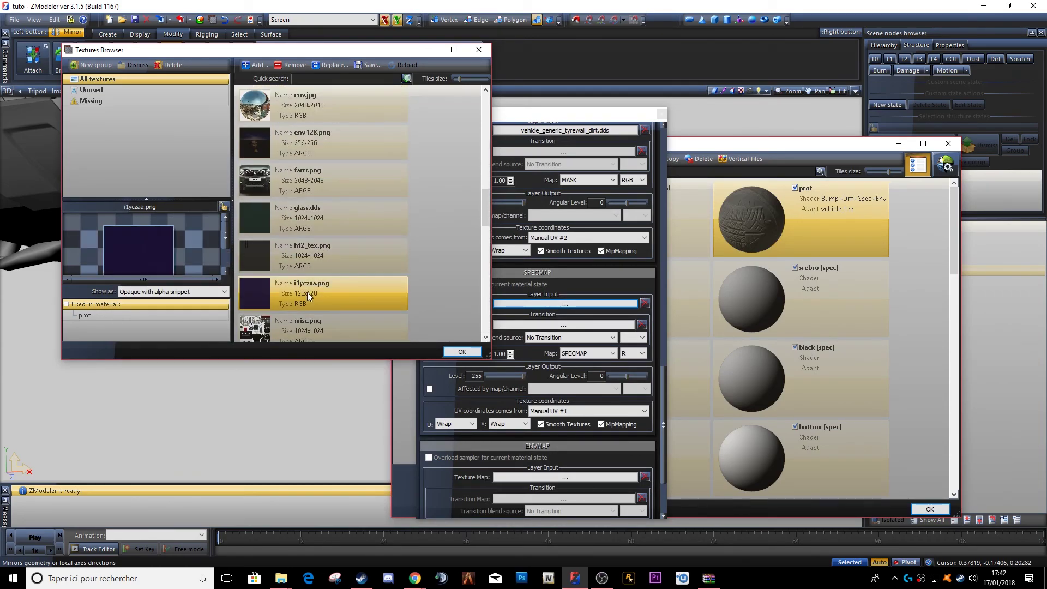
click(597, 304)
double_click(348, 293)
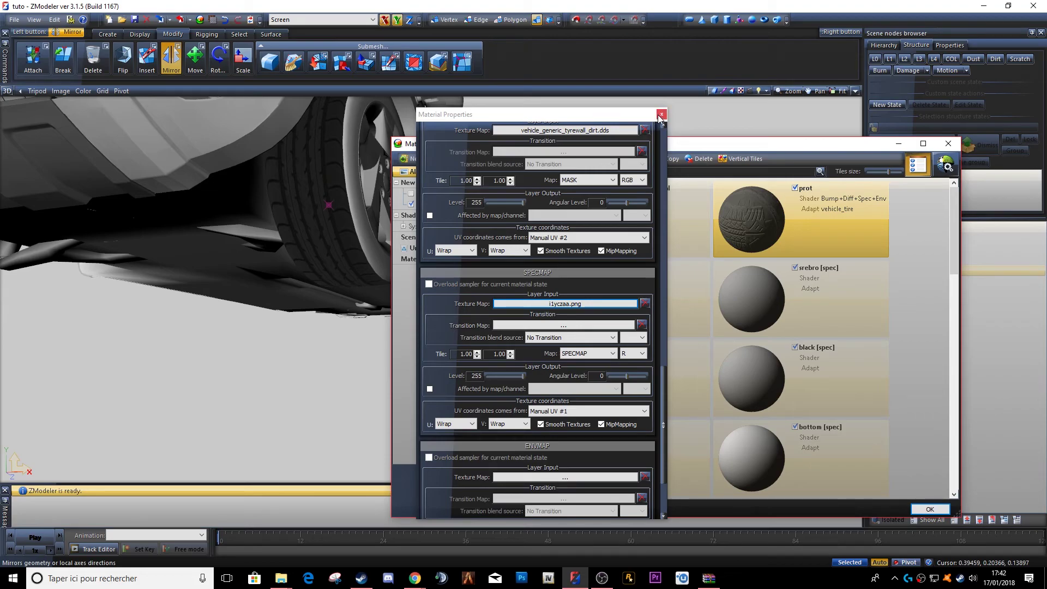
Step: Assign env.jpg as the ENVMAP layer's texture map of the prot material and close its properties
click(565, 477)
scroll(346, 255, up, 3)
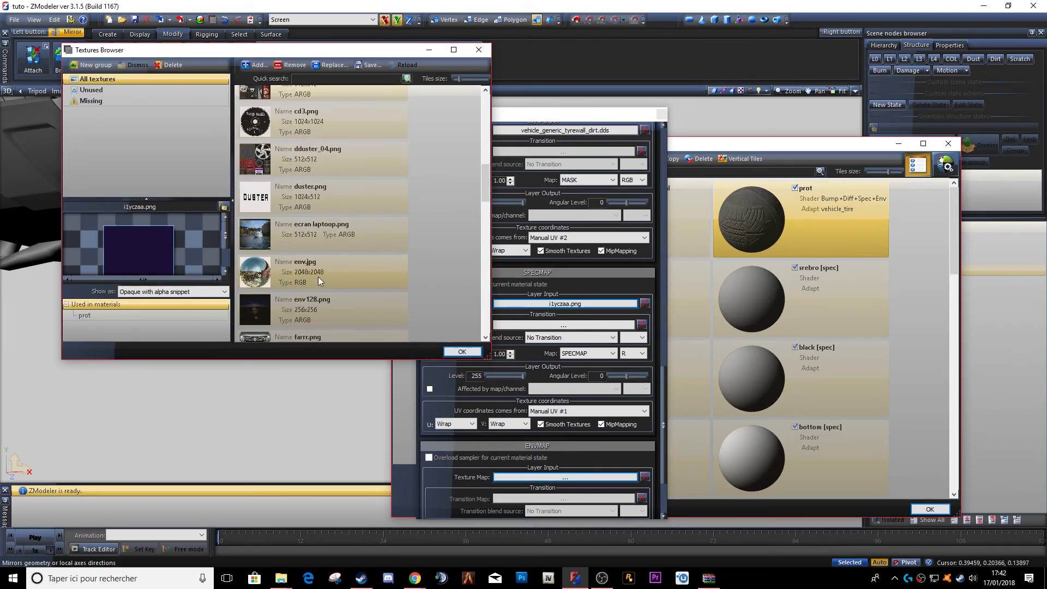
double_click(332, 264)
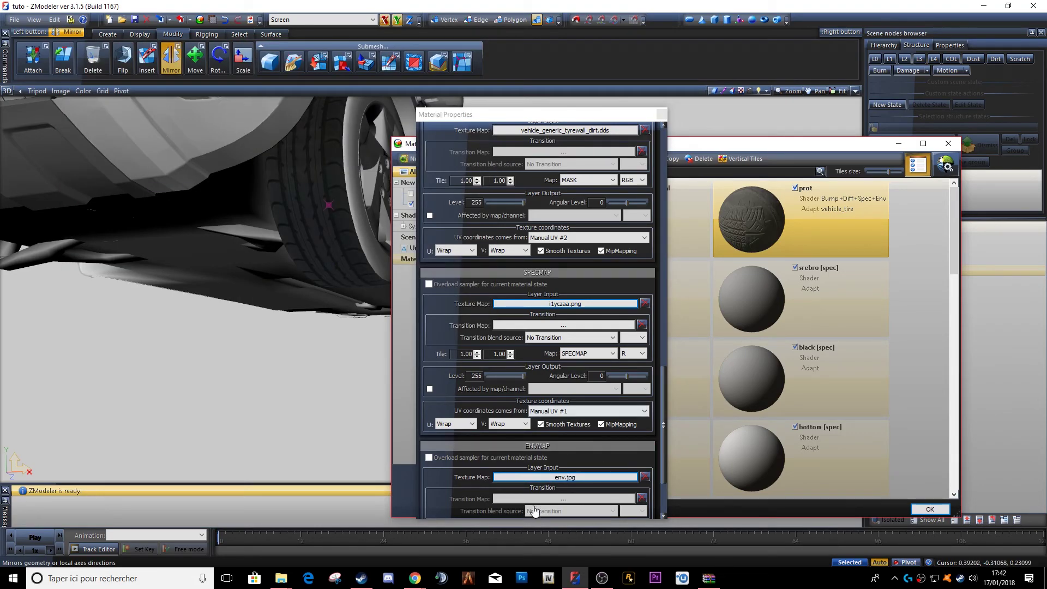
middle_drag(346, 175, 240, 226)
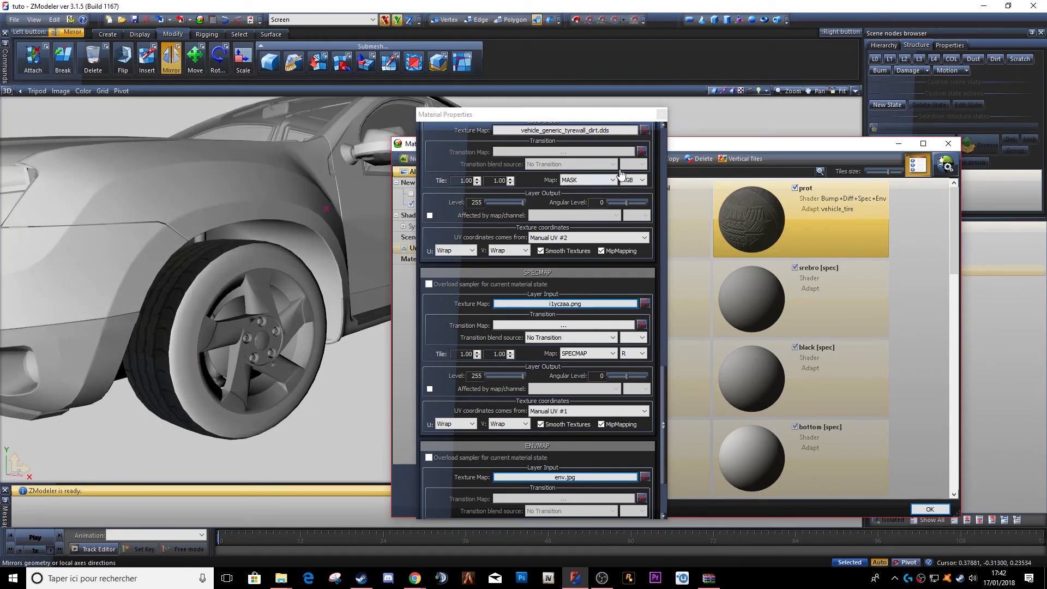
click(660, 114)
Step: Apply the GTAV vehicle generic preset vehicle_tire to the tire_side material
middle_drag(365, 209, 232, 227)
click(616, 269)
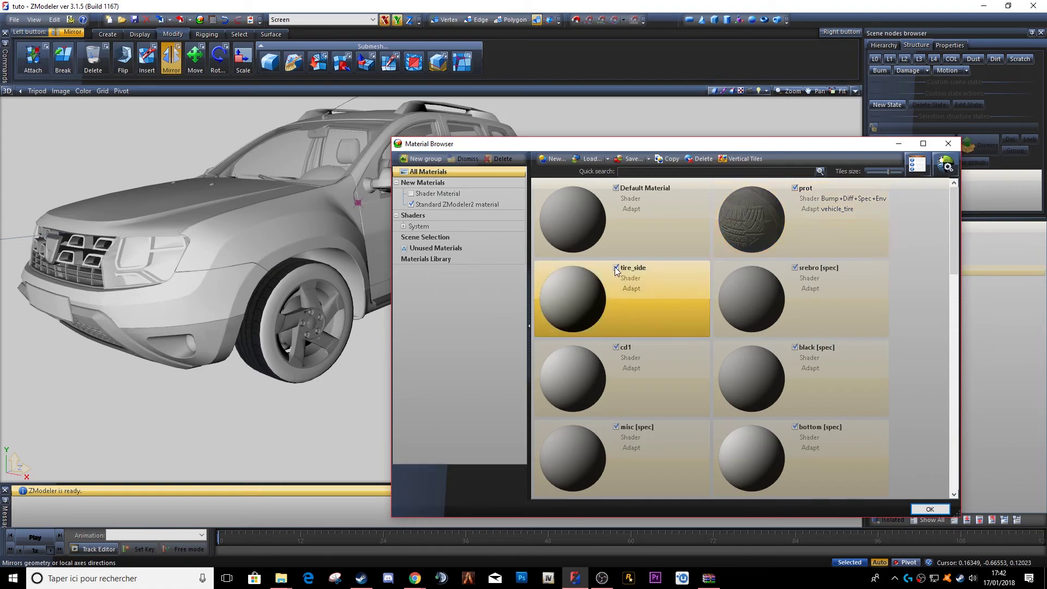
click(616, 269)
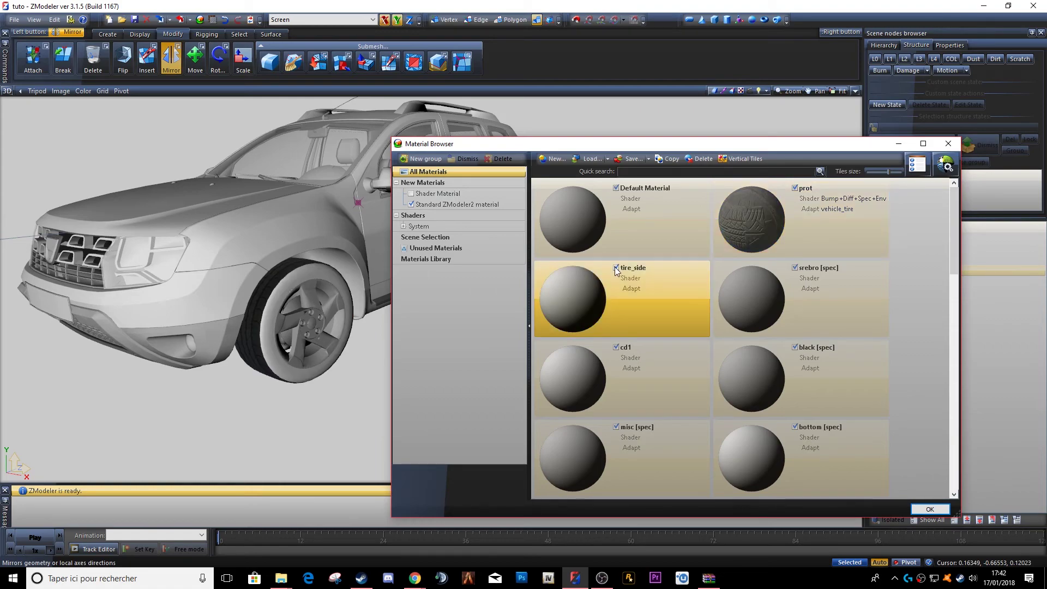
click(946, 163)
mouse_move(959, 197)
mouse_move(878, 273)
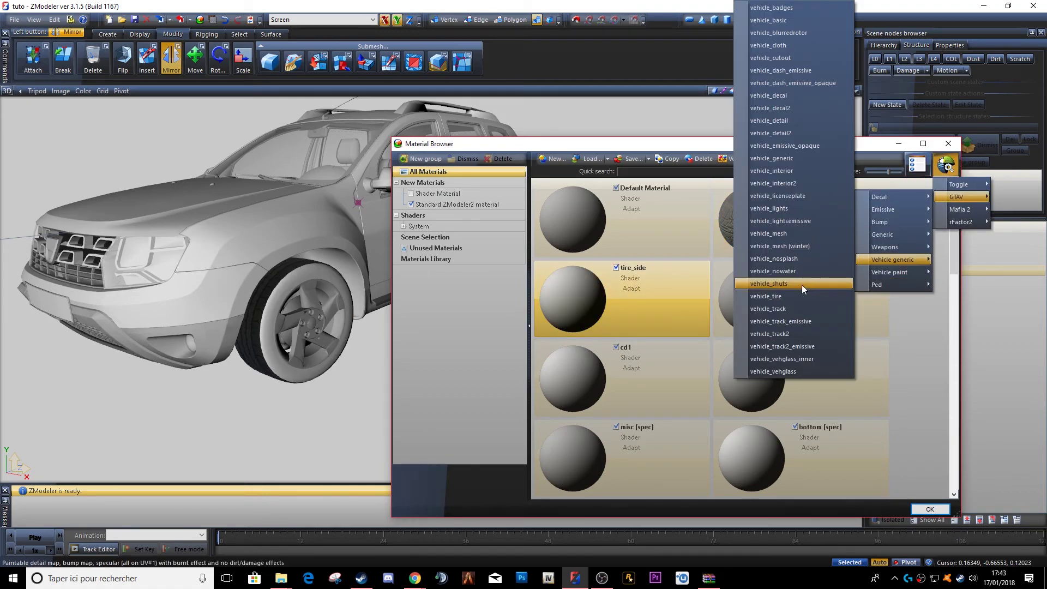
click(791, 295)
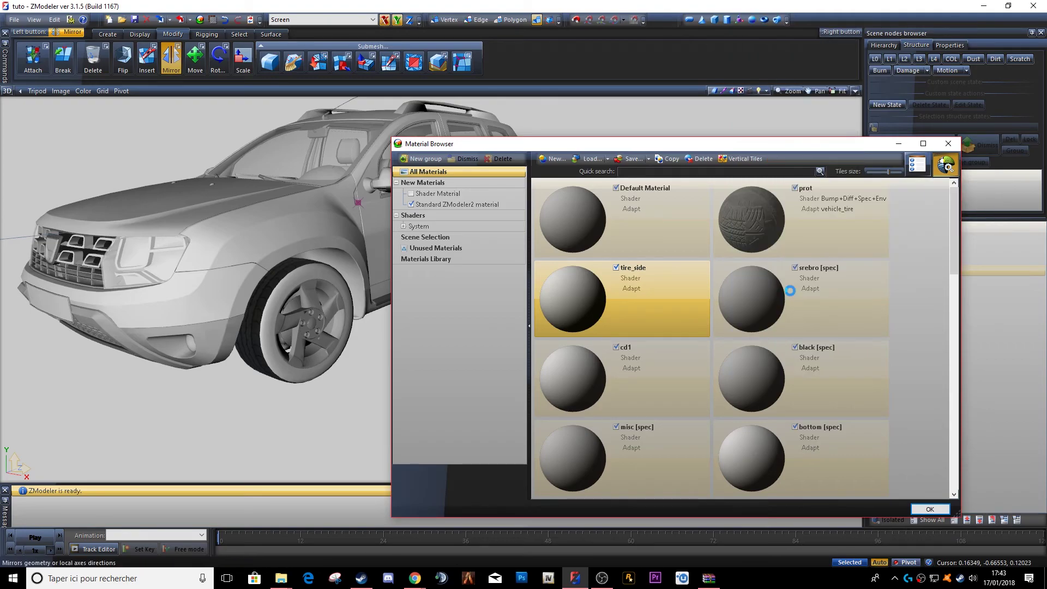
Step: Open the tire_side material's properties and set the DETAIL layer's texture map to tire_side.png
click(914, 172)
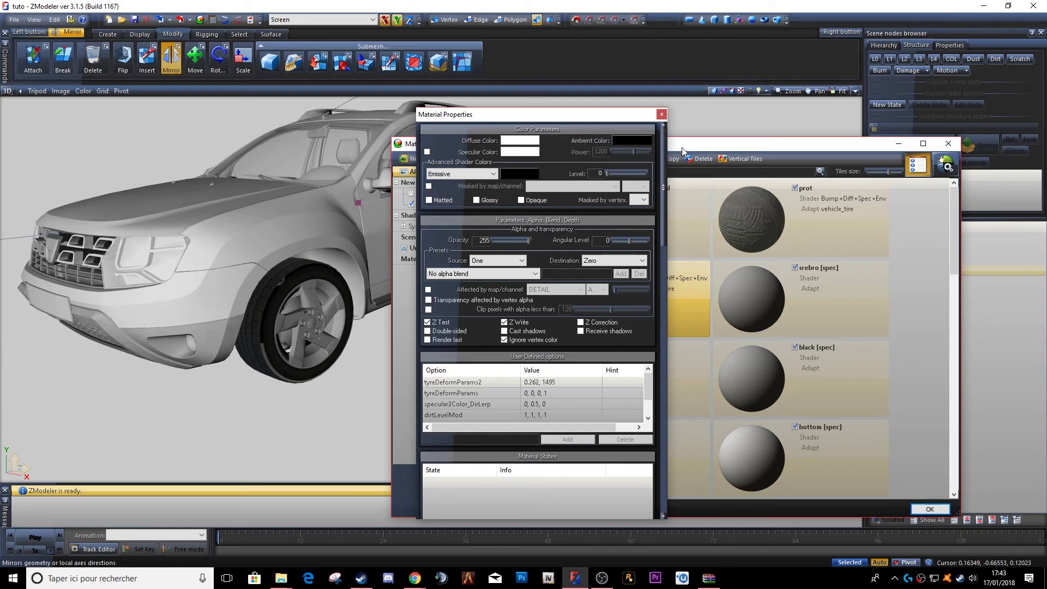
scroll(661, 222, down, 5)
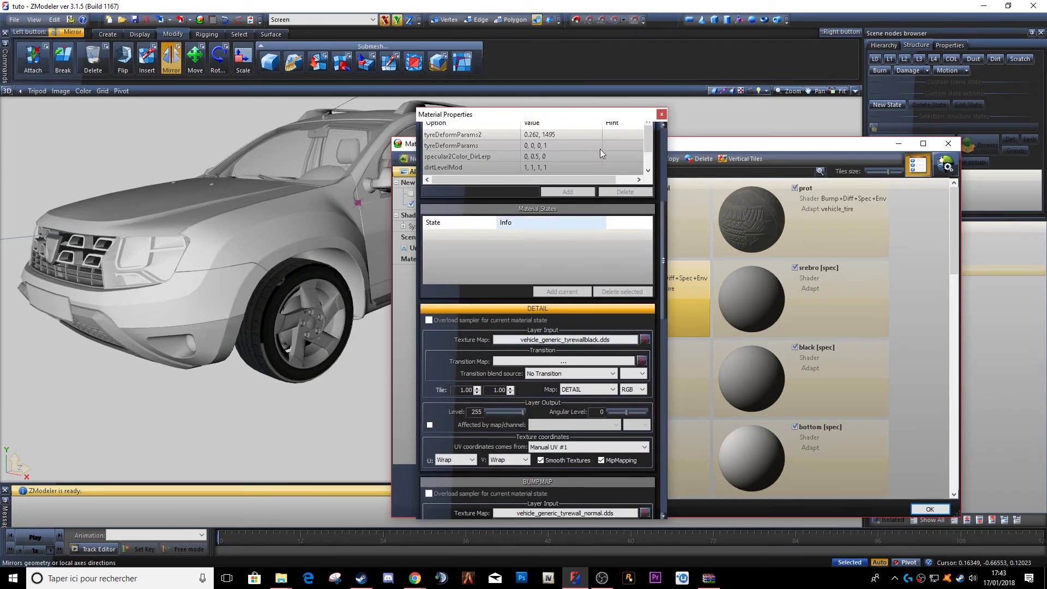
drag(577, 113, 170, 72)
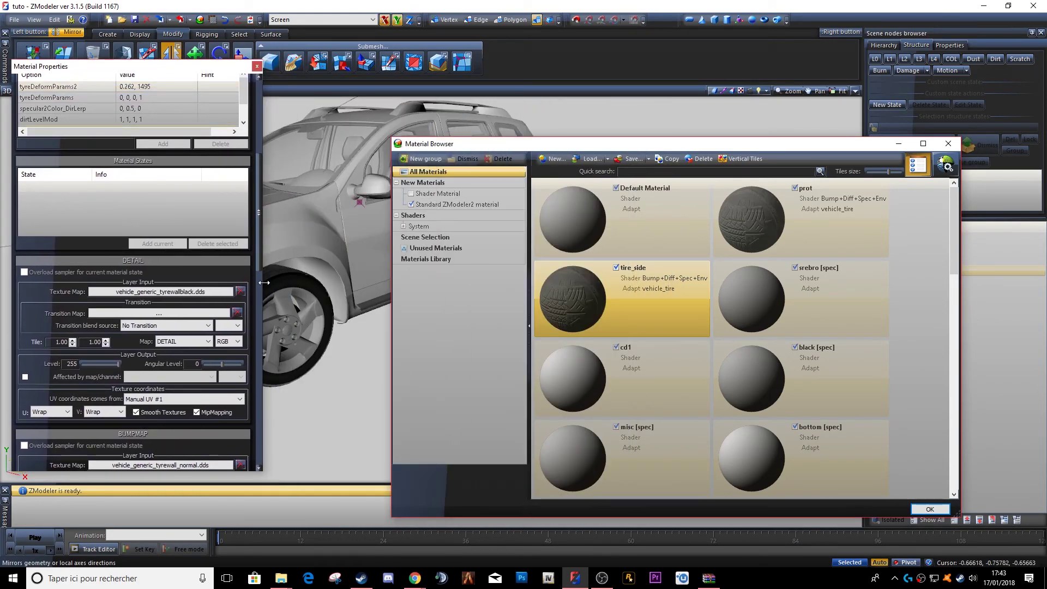
click(240, 291)
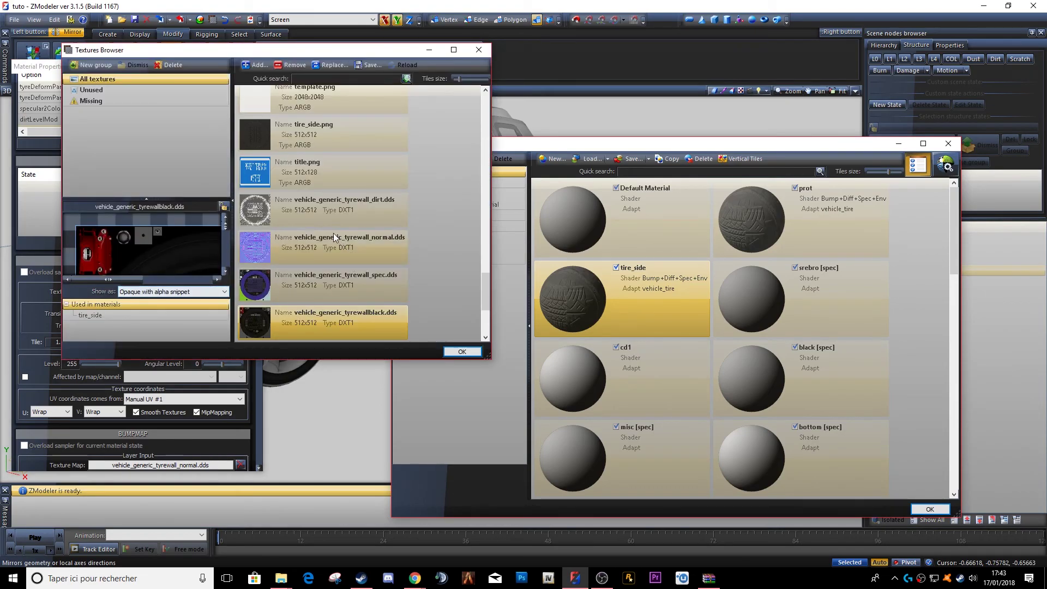
scroll(332, 234, up, 3)
scroll(331, 239, down, 1)
double_click(327, 245)
Step: Set the ENVMAP layer's texture map of the tire_side material to env.jpg
scroll(328, 284, up, 5)
middle_drag(329, 295, 330, 327)
scroll(329, 327, down, 3)
drag(260, 247, 261, 449)
click(186, 345)
scroll(388, 184, up, 8)
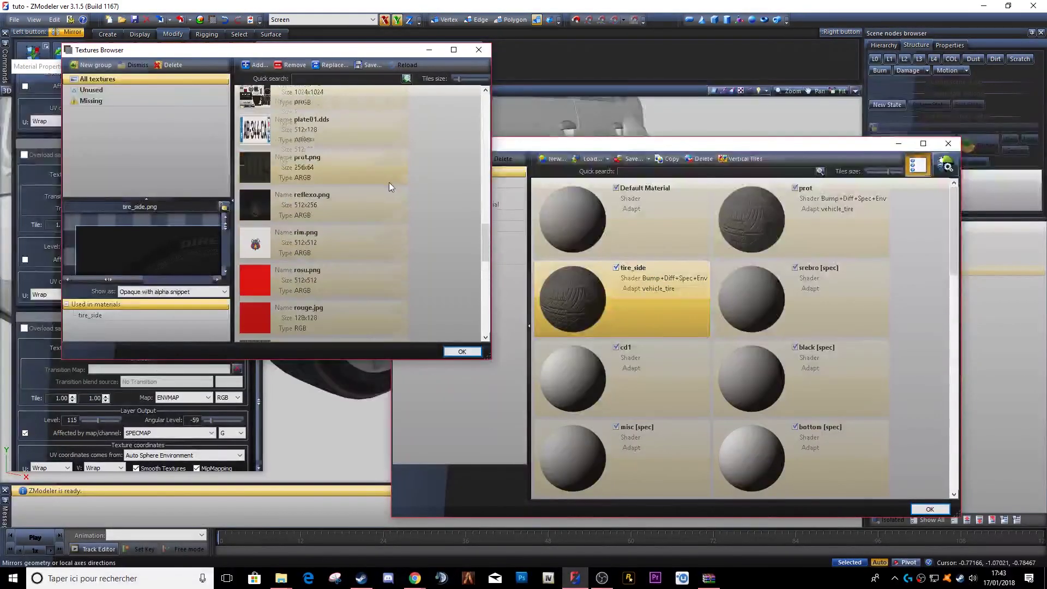
scroll(354, 224, down, 6)
double_click(300, 308)
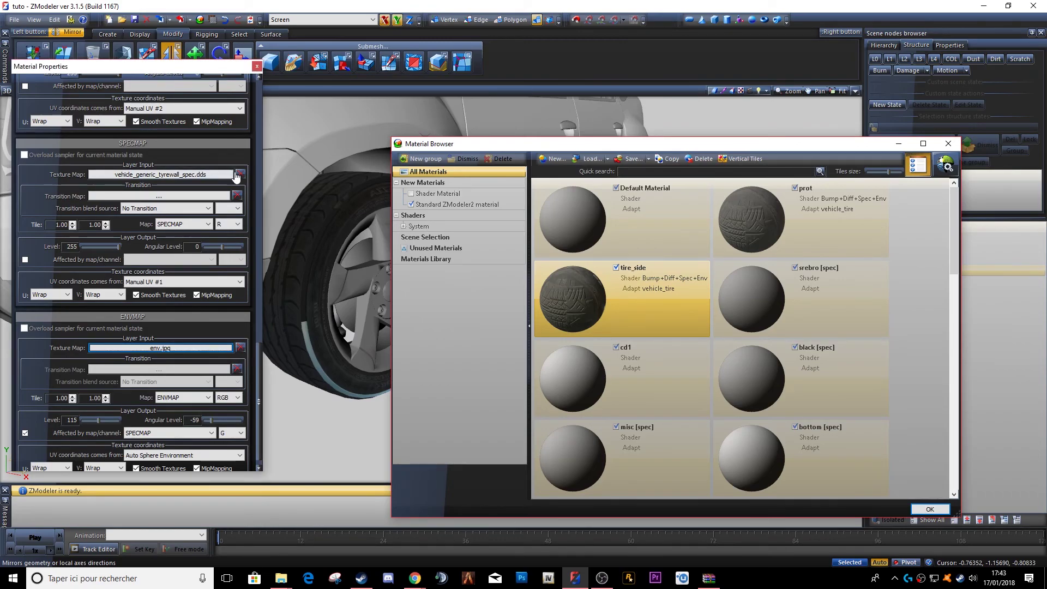
Step: Set the SPECMAP layer's texture map of the tire_side material to i1yczaa.png and close its properties
click(193, 175)
scroll(319, 240, down, 3)
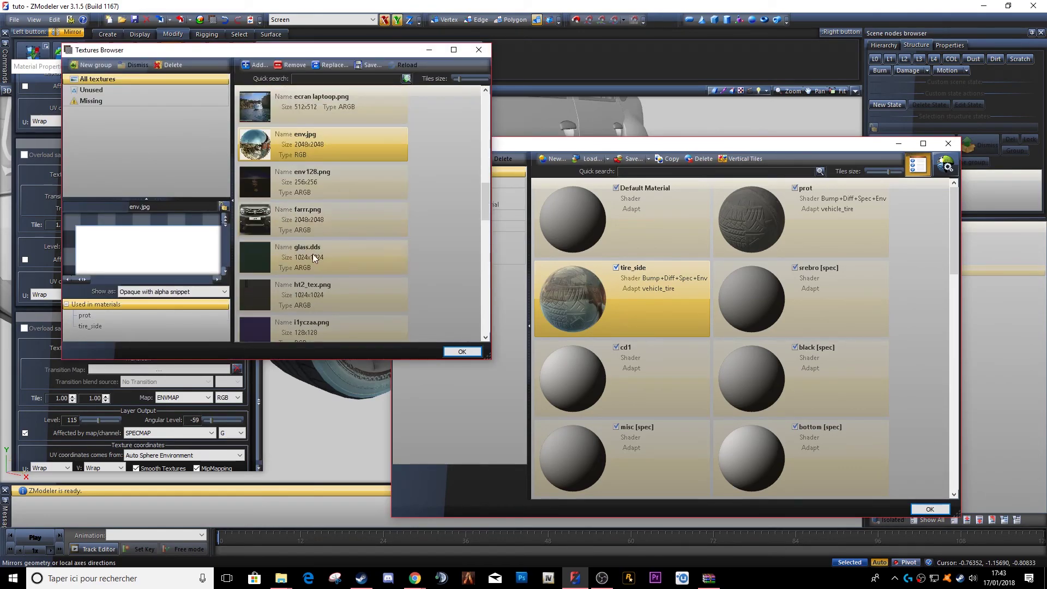
double_click(313, 321)
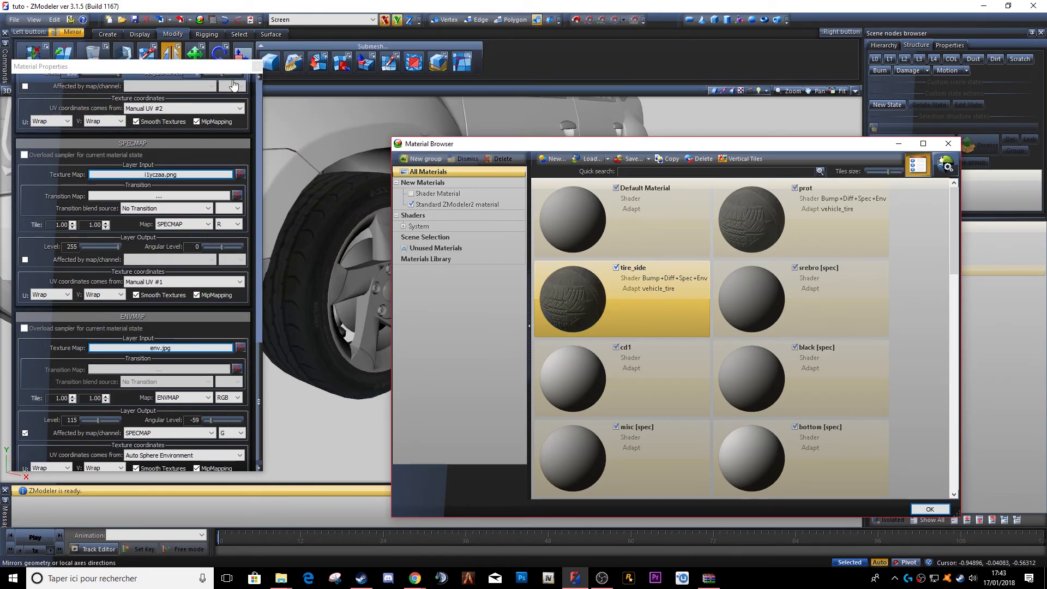
click(258, 67)
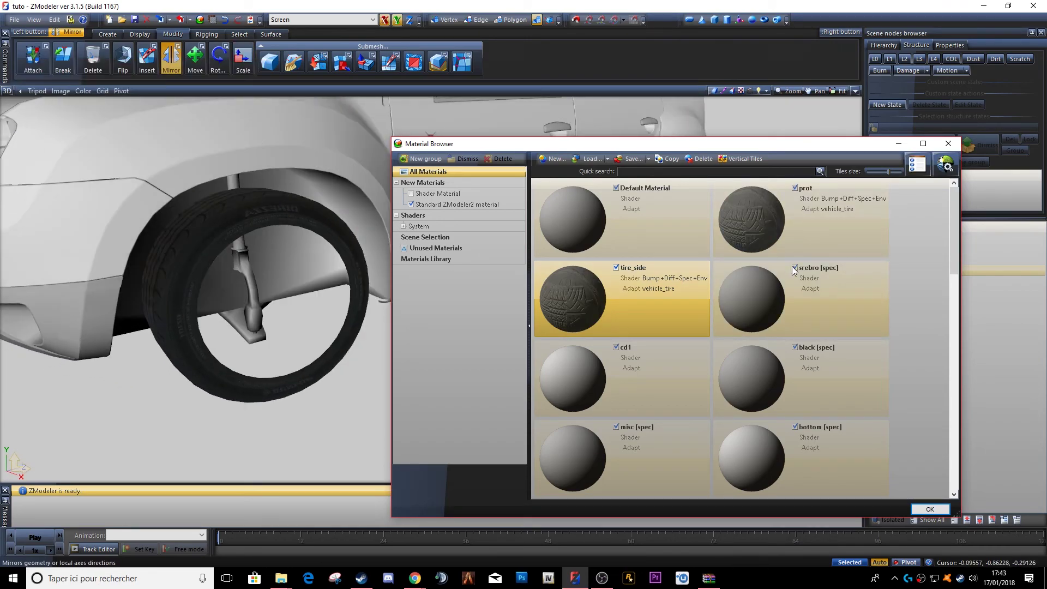
Step: Apply the GTAV vehicle generic preset vehicle_tire to the srebro [spec] material
click(838, 303)
click(946, 165)
mouse_move(962, 198)
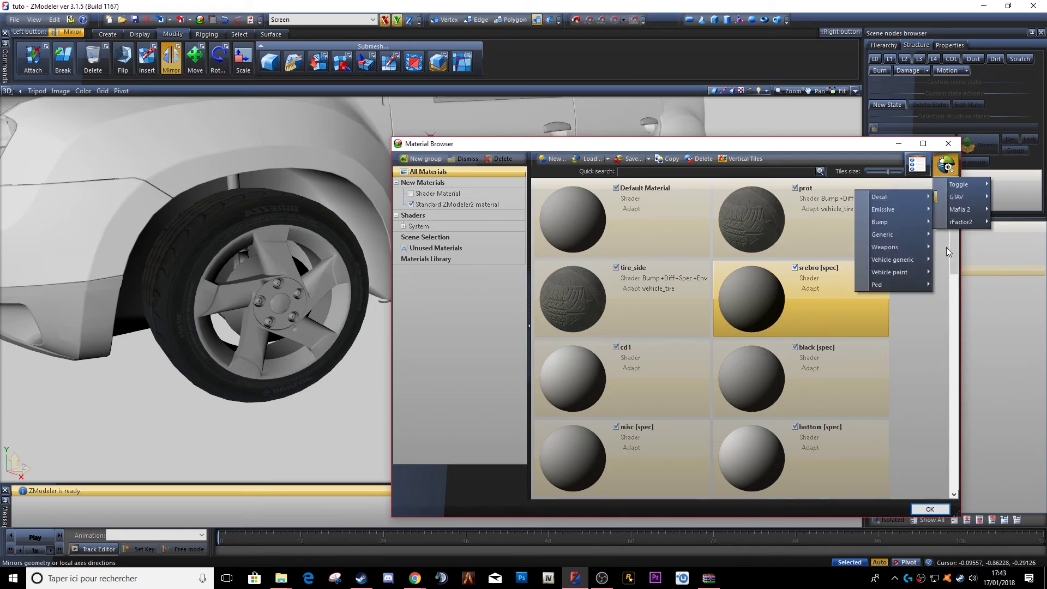
mouse_move(899, 259)
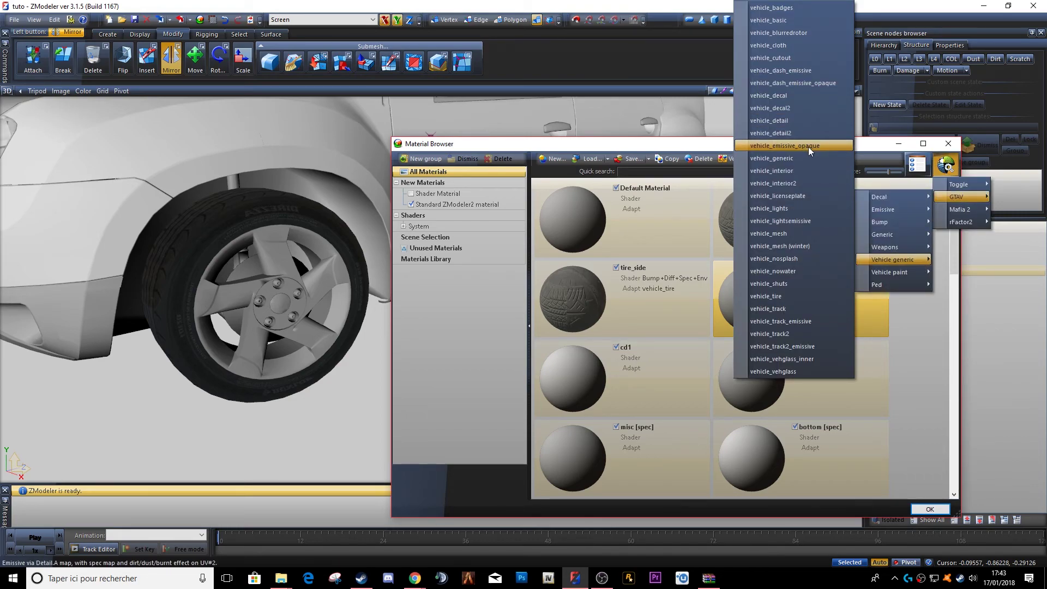
click(784, 298)
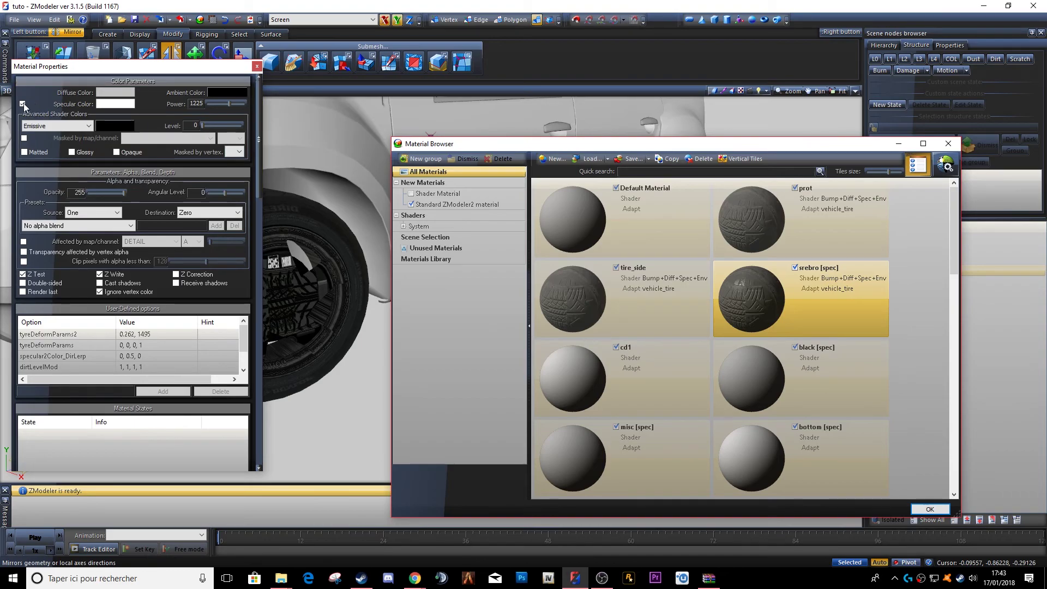
Step: Set the DETAIL layer's texture map of the srebro [spec] material to srebro.png and clear the MASK layer's texture map
drag(257, 170, 255, 266)
click(240, 169)
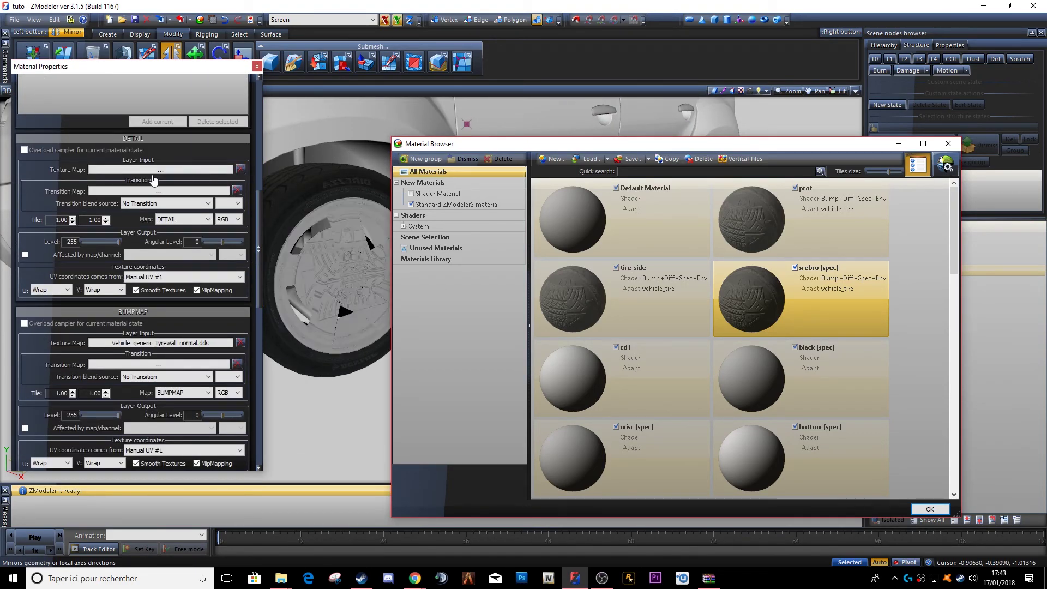
click(152, 170)
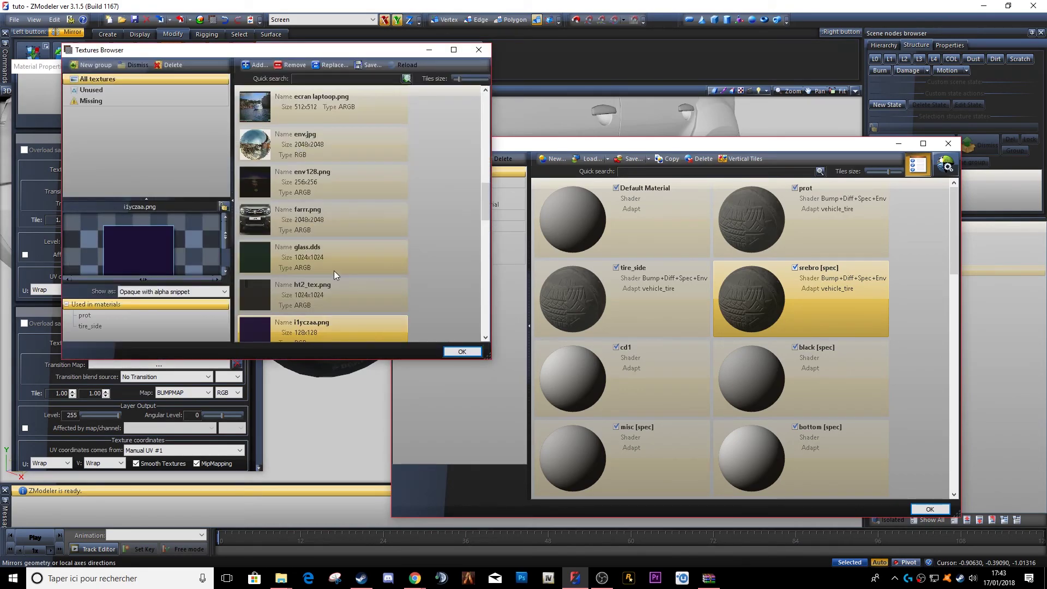
scroll(333, 271, down, 6)
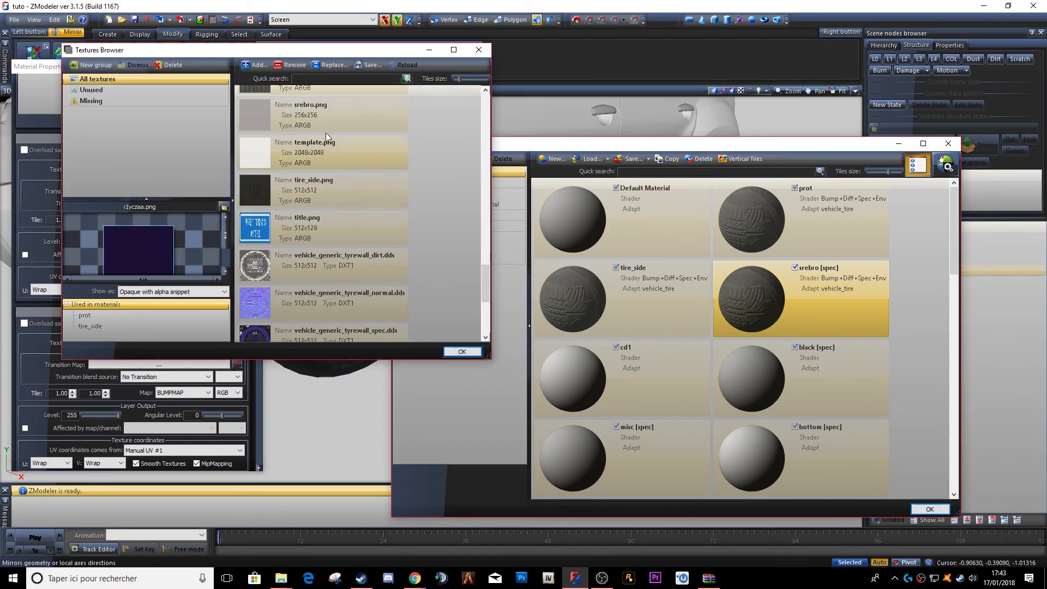
double_click(322, 116)
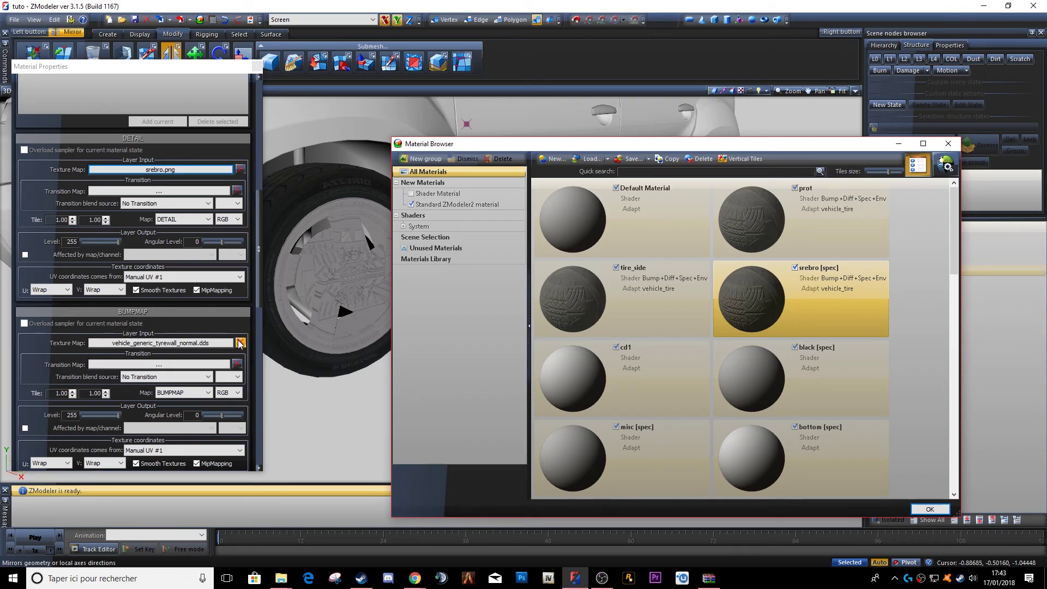
drag(261, 250, 256, 339)
click(240, 215)
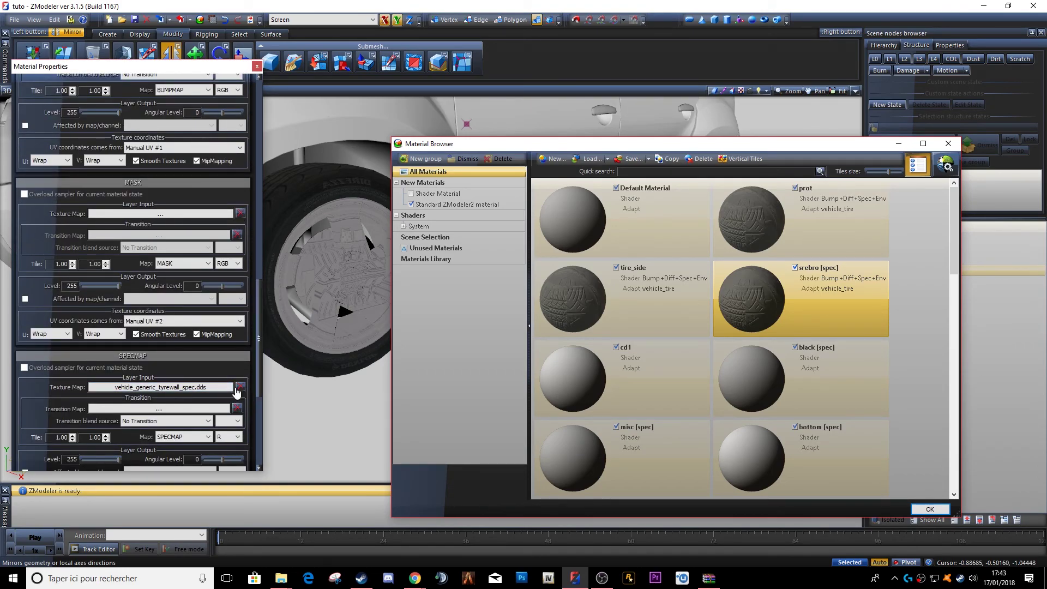
Step: Assign srebro.png as the SPECMAP layer's texture map of the srebro [spec] material
click(216, 388)
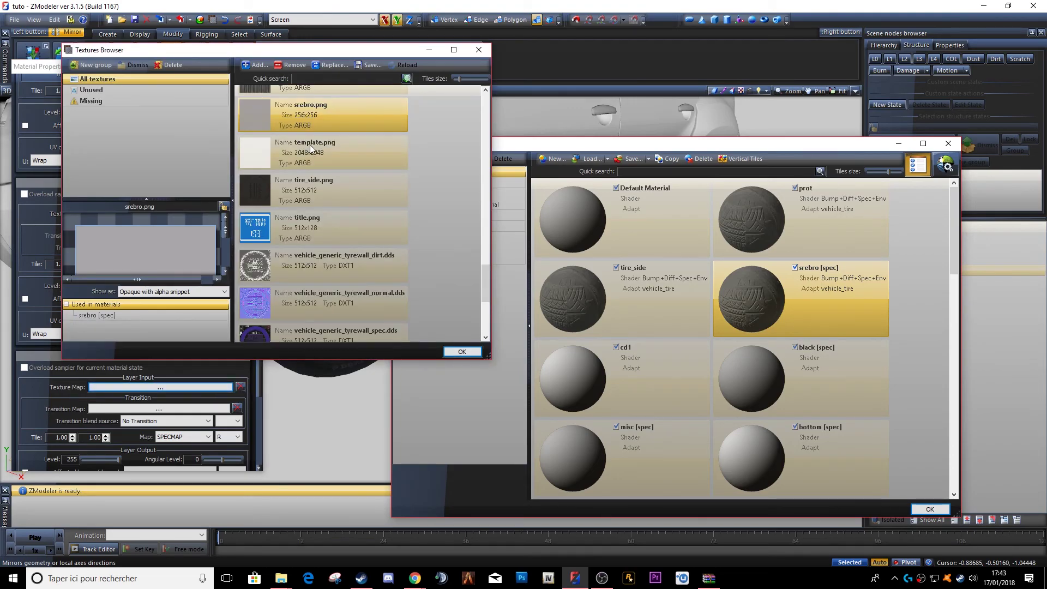
double_click(323, 125)
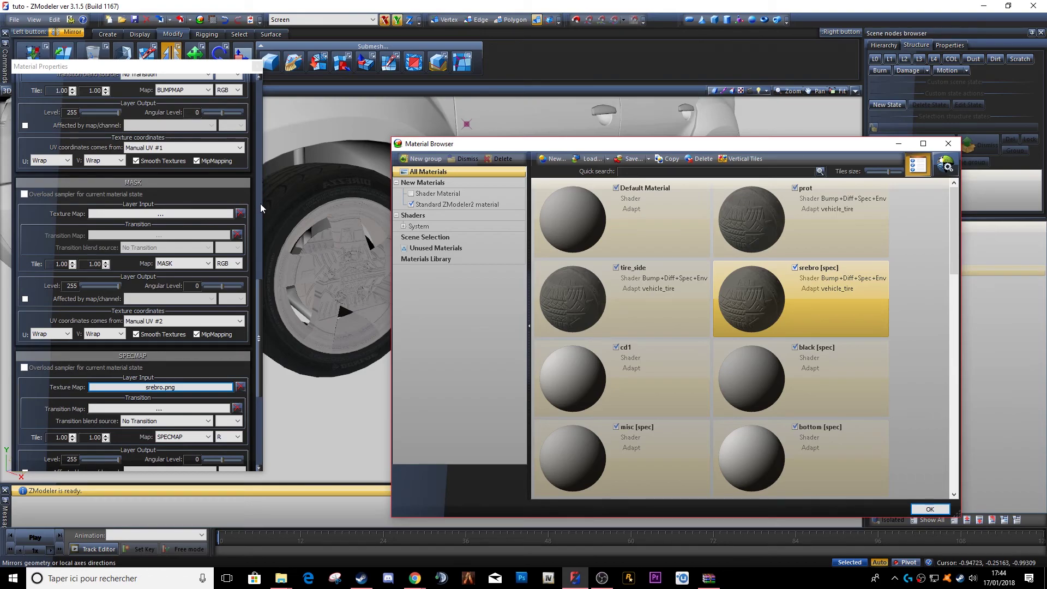
Step: Replace the BUMPMAP layer's texture map of the srebro [spec] material with blank_normal.dds
drag(257, 280, 261, 248)
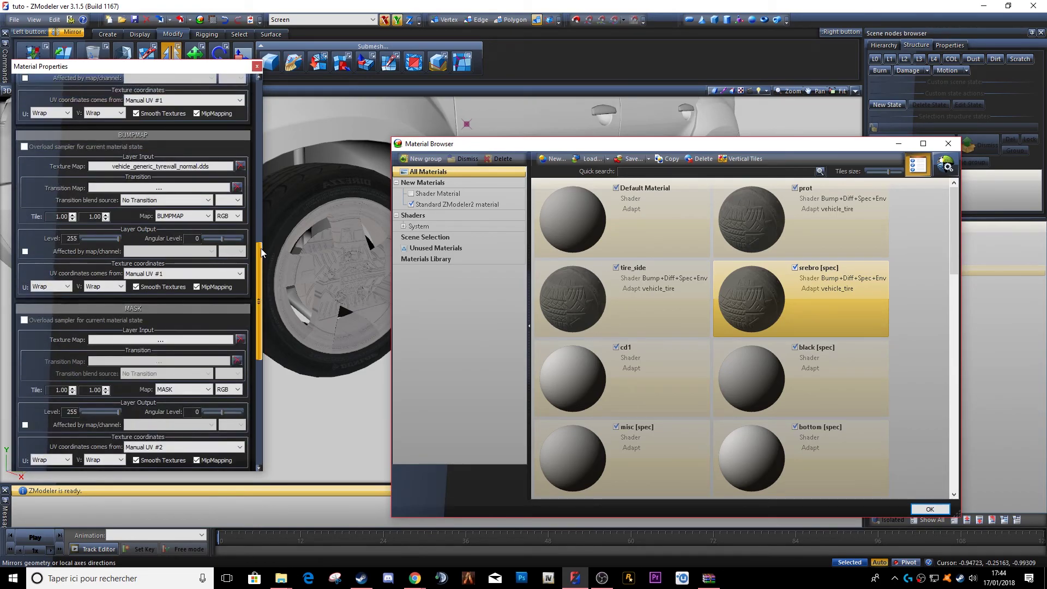
click(238, 168)
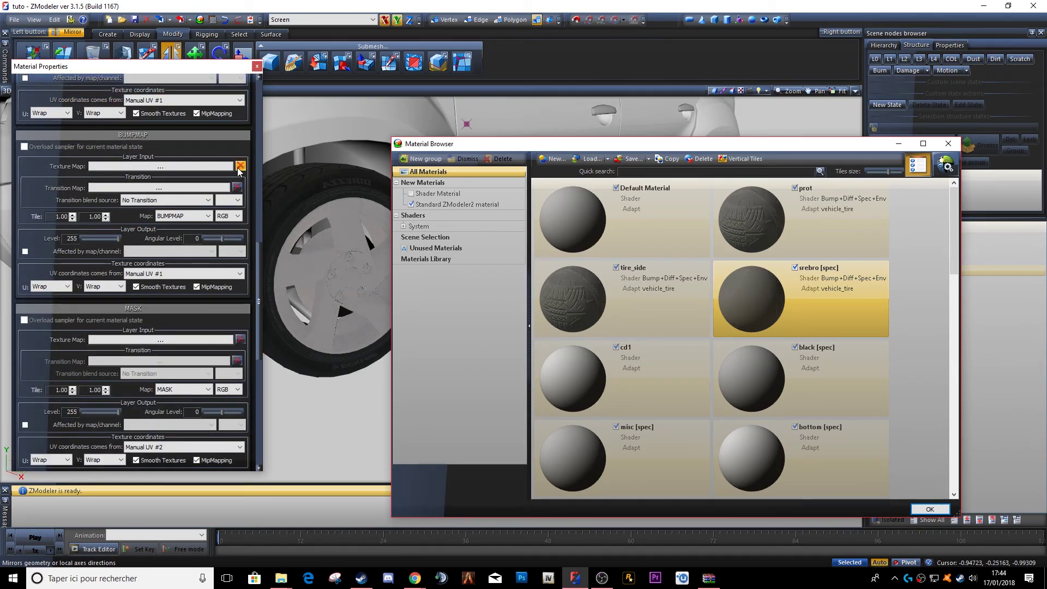
click(192, 169)
scroll(315, 238, down, 5)
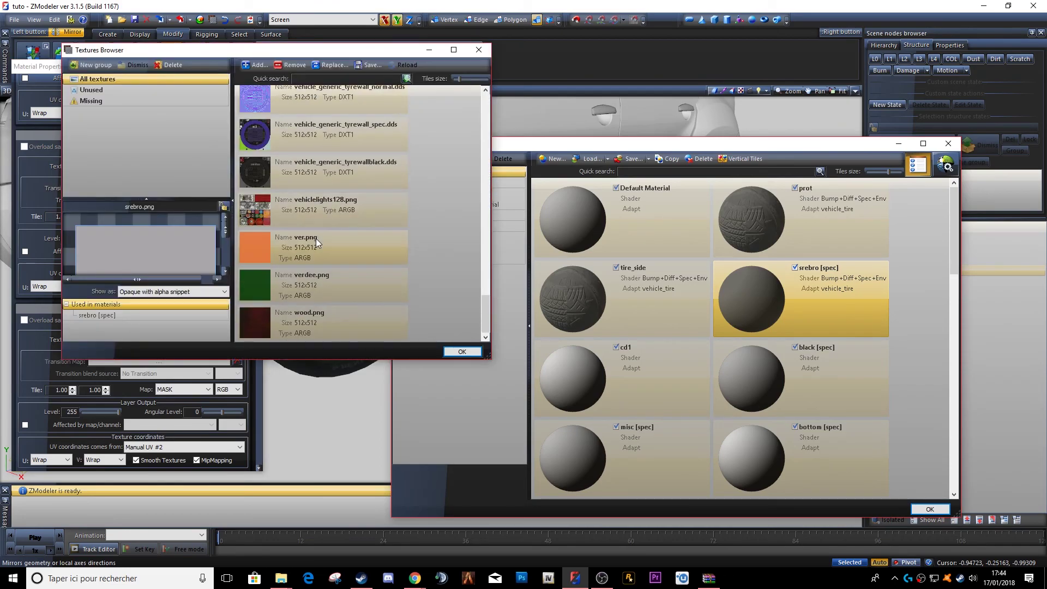
scroll(306, 185, up, 2)
click(306, 181)
scroll(334, 210, up, 10)
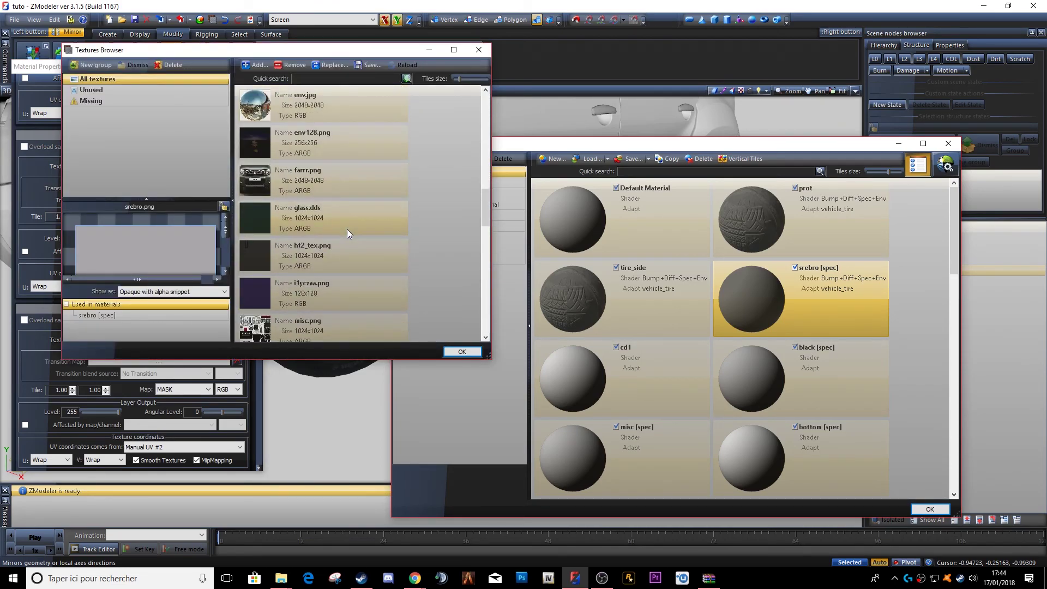
scroll(345, 233, up, 3)
scroll(306, 153, up, 3)
double_click(316, 239)
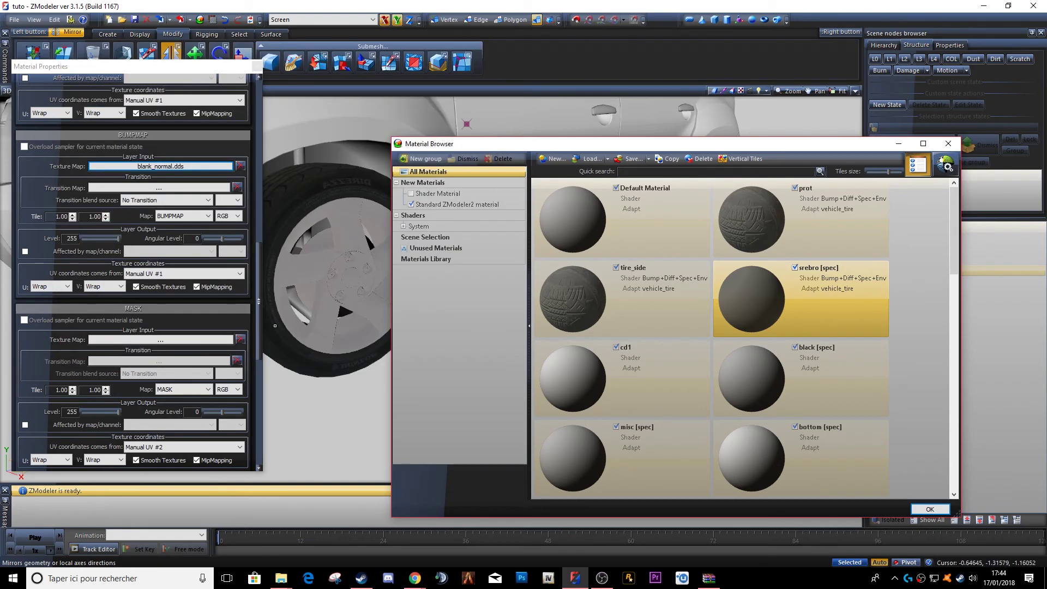
Step: Import vehicle_generic_smallspecmap from the texture Kangoo folder inside z3's Zmodler3 folder and assign it to the srebro [spec] material's SPECMAP layer
scroll(230, 318, down, 5)
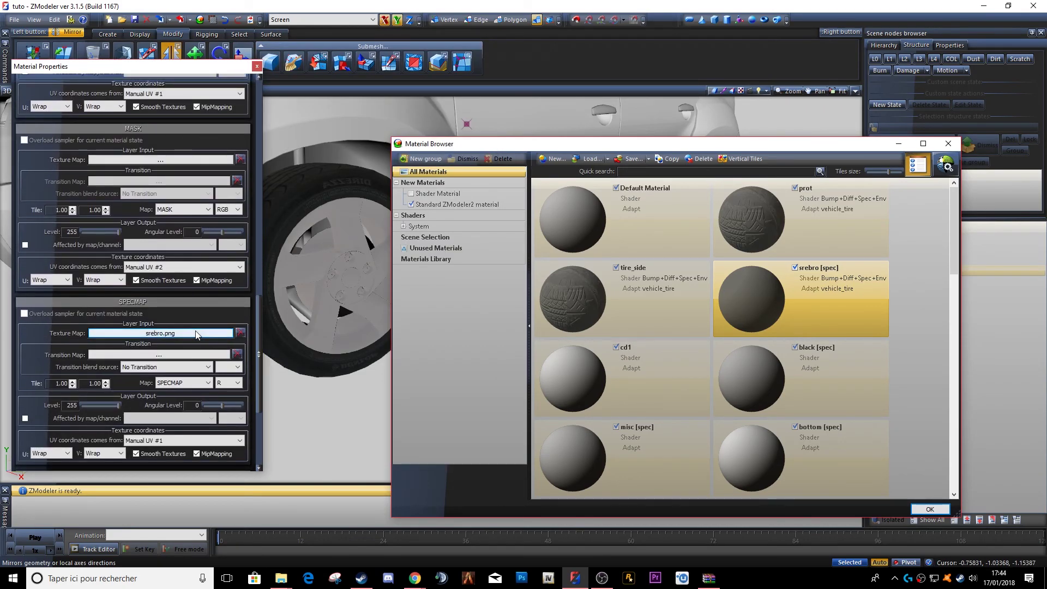
click(197, 334)
scroll(362, 279, down, 10)
scroll(349, 226, up, 10)
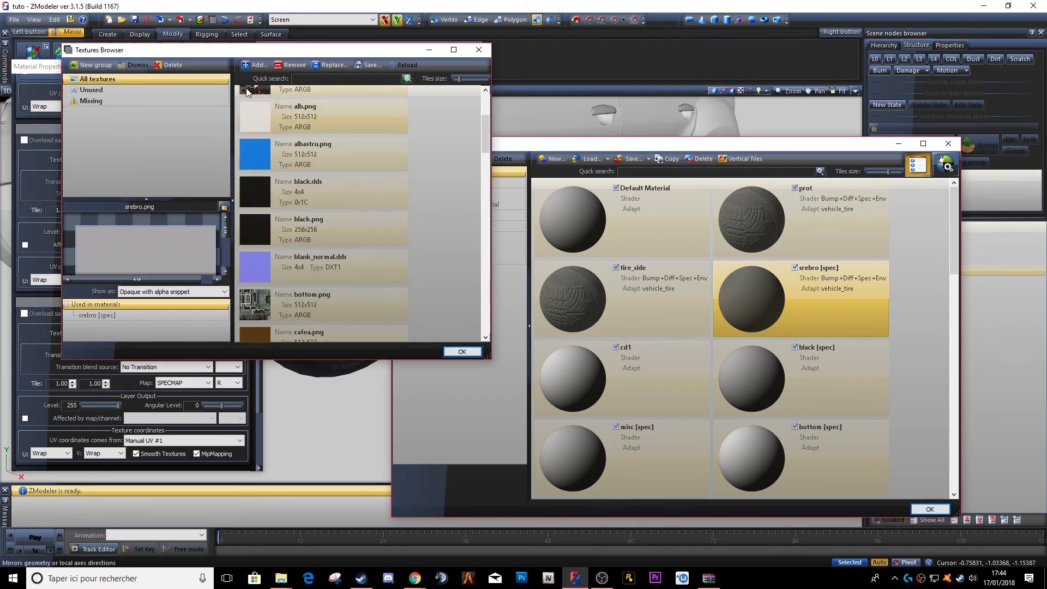
click(258, 65)
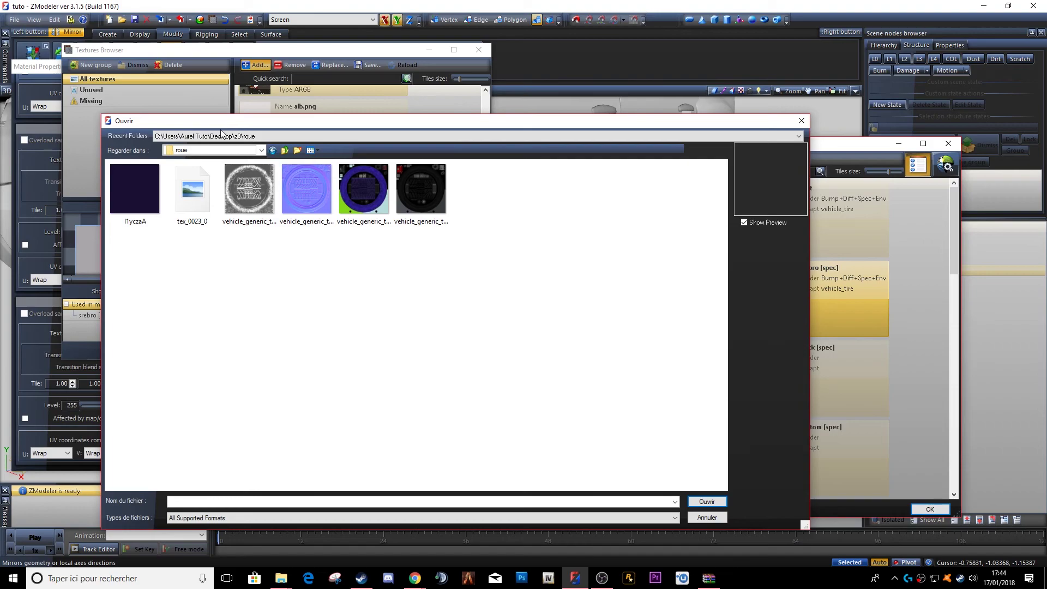
click(213, 150)
scroll(201, 382, down, 5)
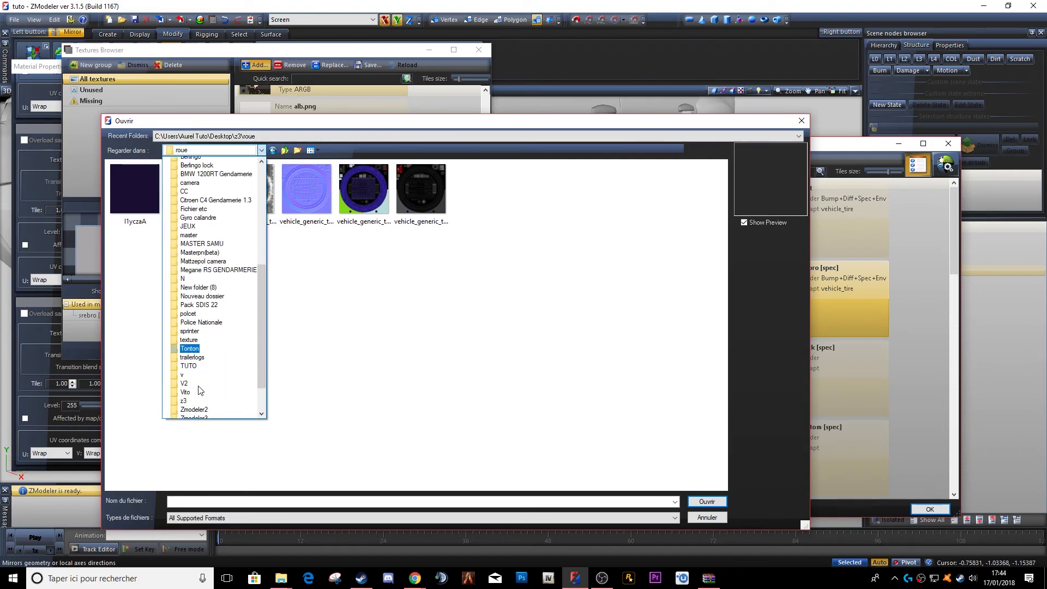
click(194, 392)
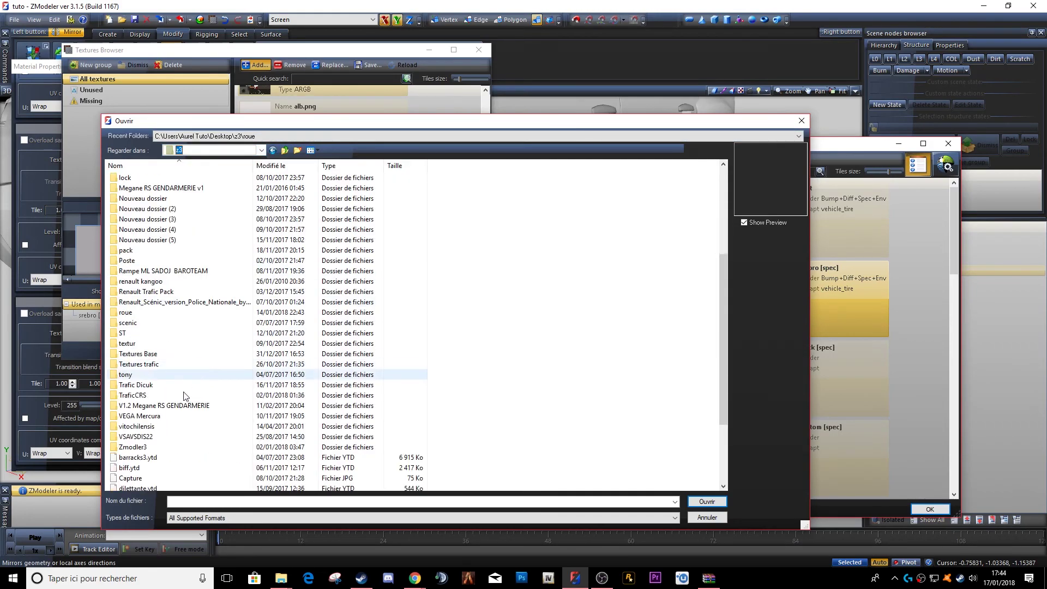
double_click(142, 446)
double_click(164, 302)
click(634, 386)
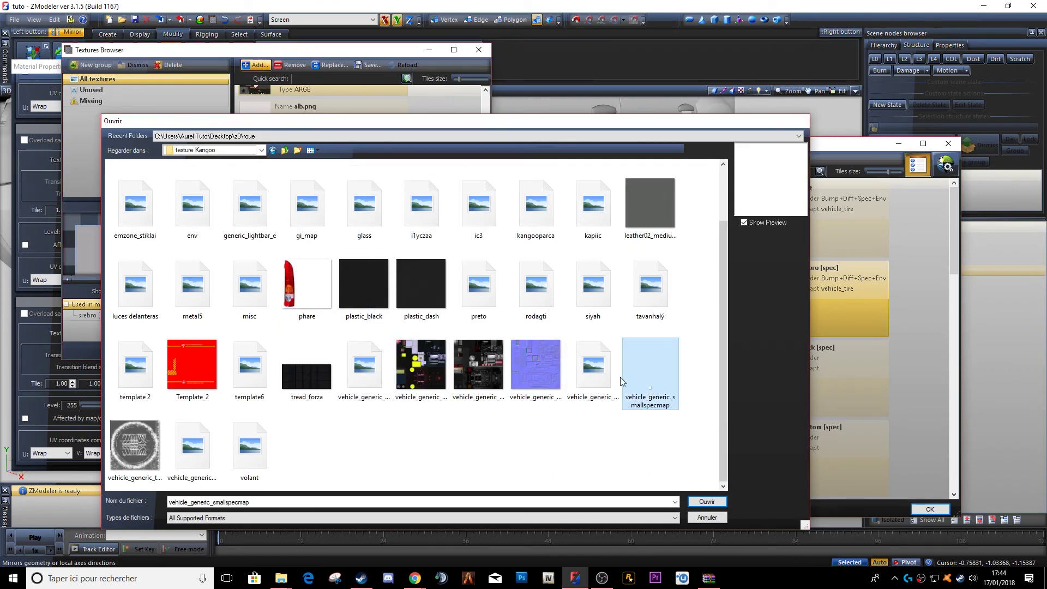
double_click(634, 386)
double_click(362, 318)
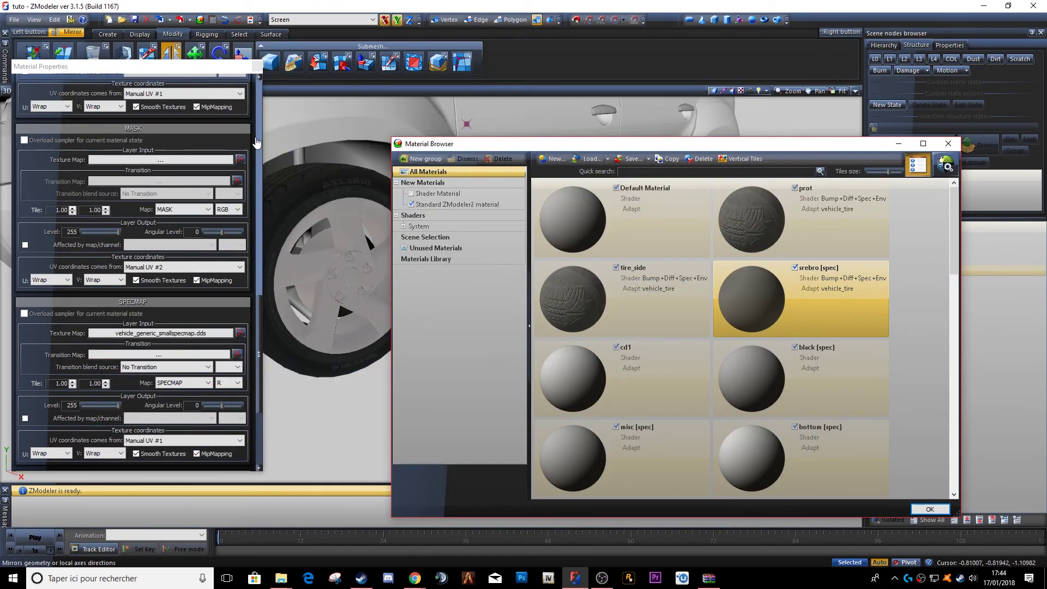
Step: Assign env.jpg as the ENVMAP layer's texture map of the srebro [spec] material
scroll(226, 385, down, 3)
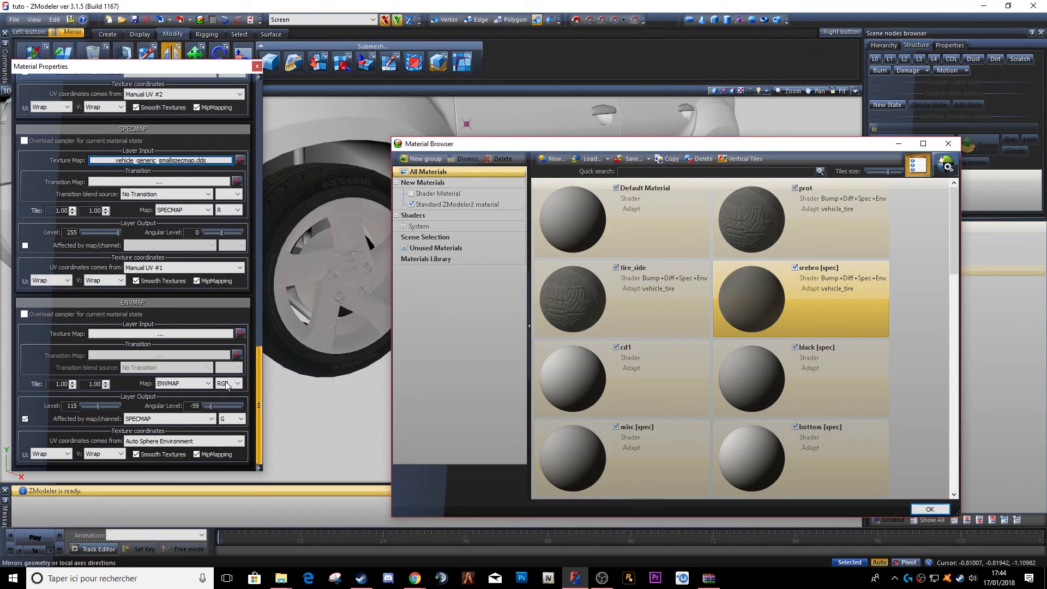
click(151, 335)
scroll(332, 223, up, 10)
double_click(296, 279)
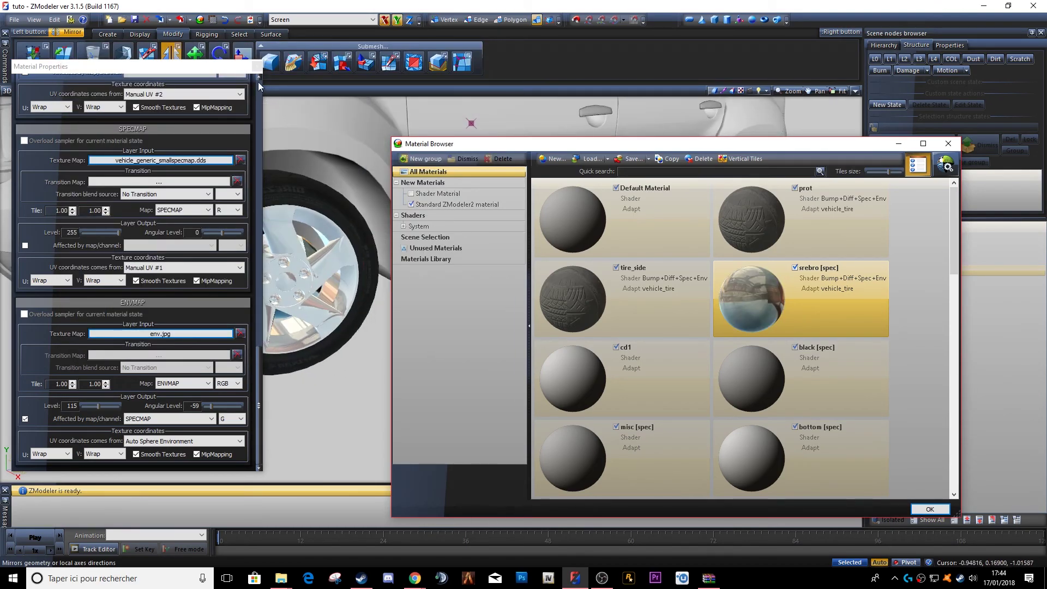
Step: Close the material properties and examine the reflective wheel rims and the car body from several angles
middle_drag(276, 250, 330, 288)
middle_drag(261, 322, 240, 330)
scroll(272, 321, down, 2)
scroll(681, 295, down, 10)
scroll(669, 310, up, 8)
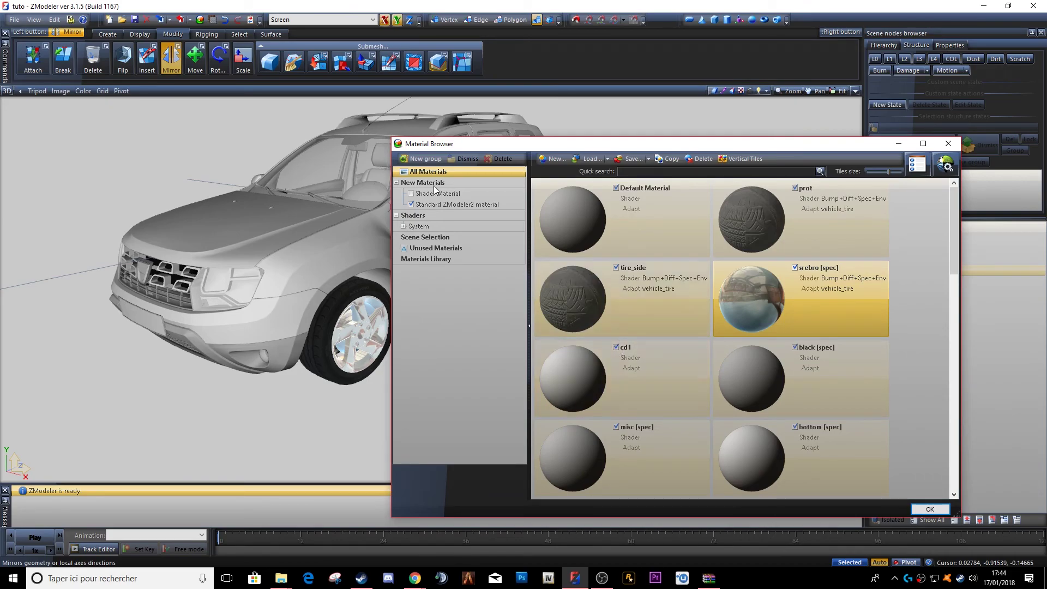
middle_drag(376, 210, 229, 240)
scroll(314, 143, up, 4)
middle_drag(314, 143, 220, 202)
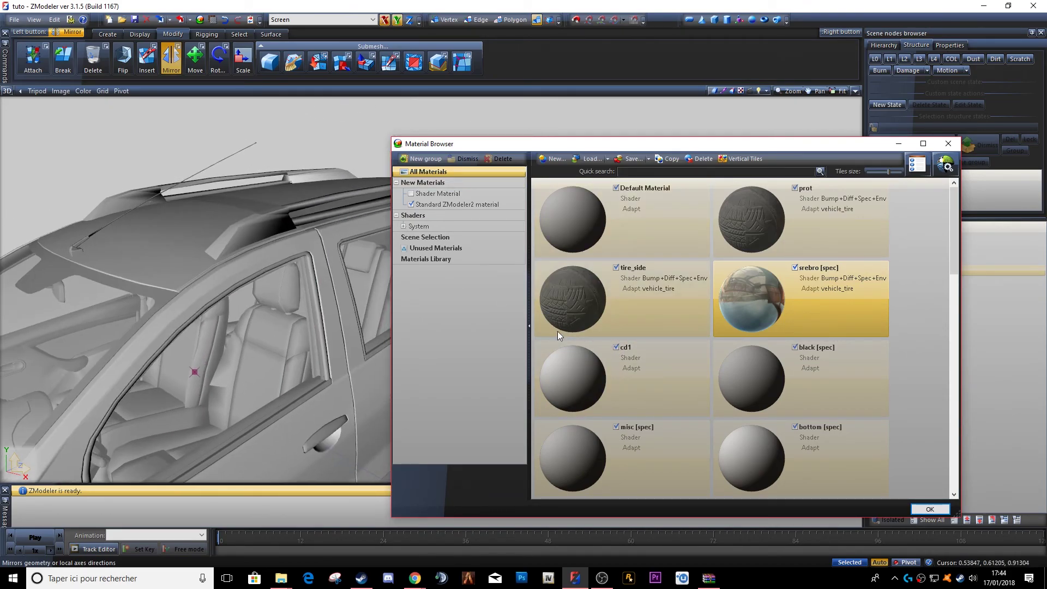
Step: Apply the GTAV vehicle_detail2 shader preset to the cd1 material and disable its specular color
click(611, 348)
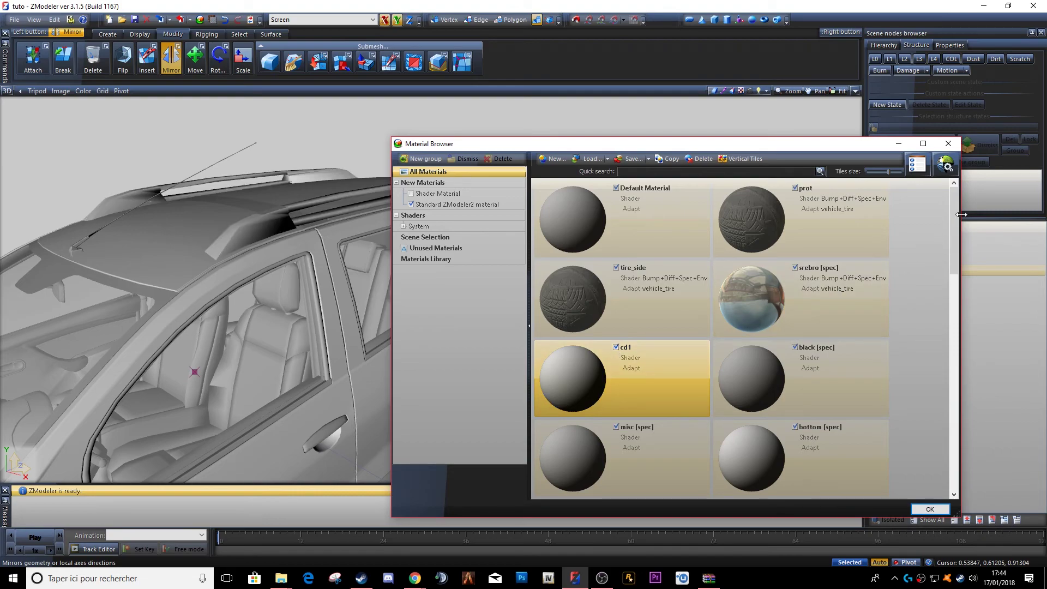
click(938, 172)
mouse_move(956, 197)
mouse_move(892, 259)
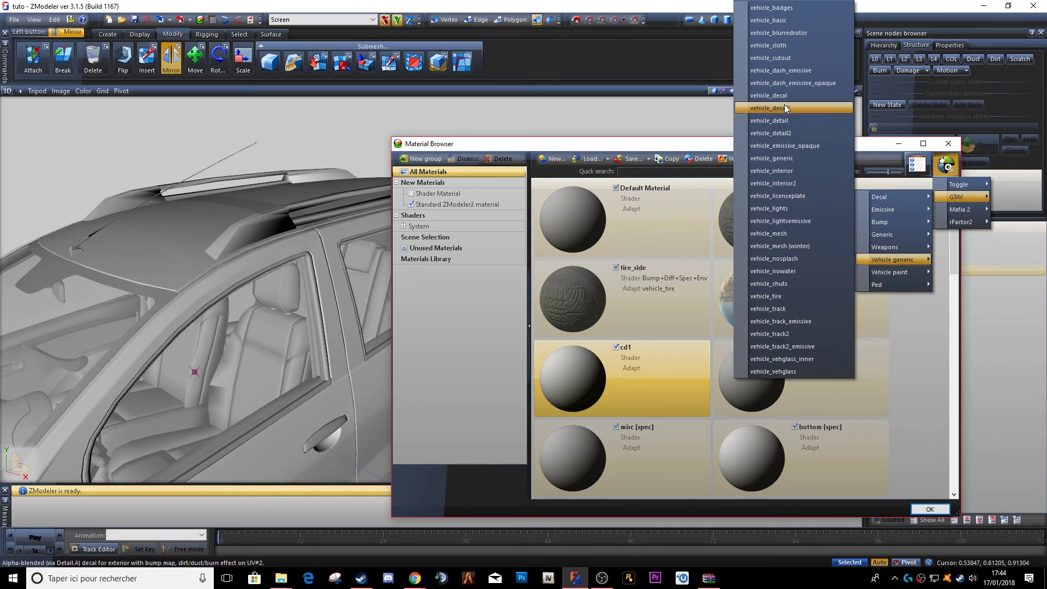
click(797, 131)
click(917, 165)
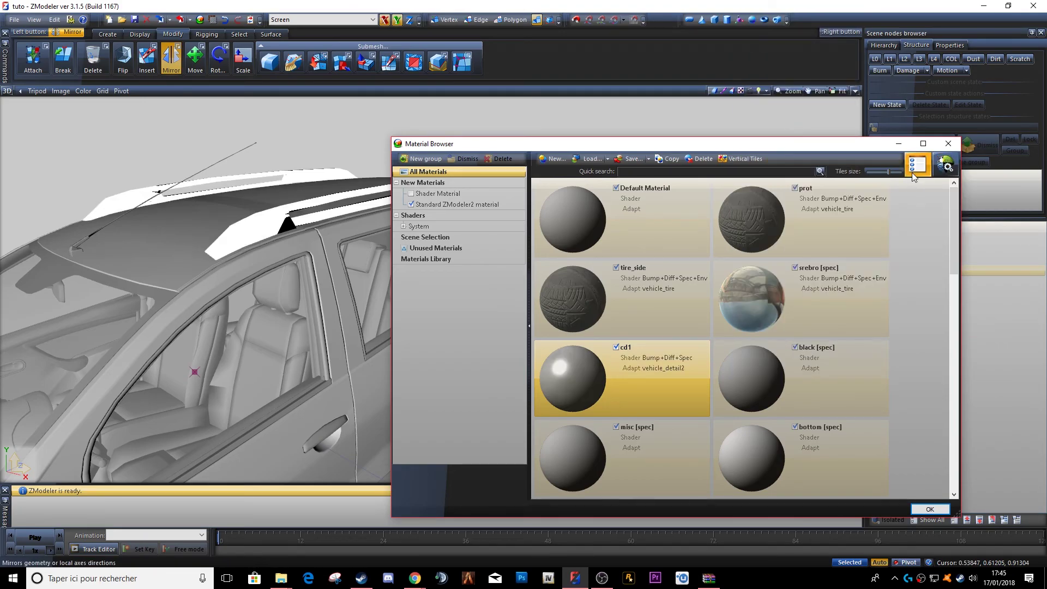
scroll(260, 119, up, 2)
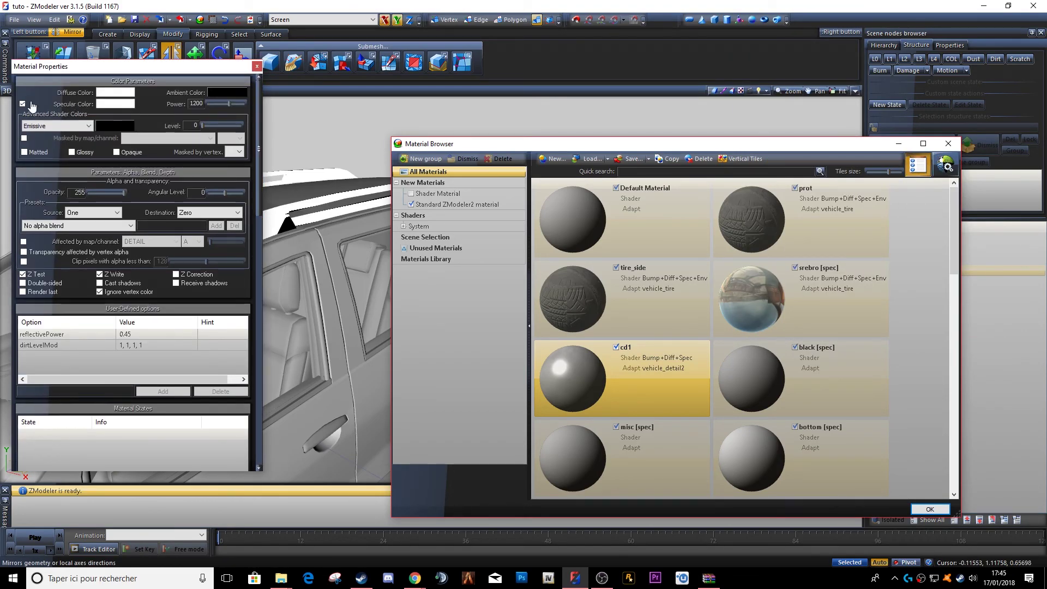
click(23, 104)
Step: Assign cd1.png as the DETAIL layer's texture map of the cd1 material and close its properties
drag(257, 115, 254, 224)
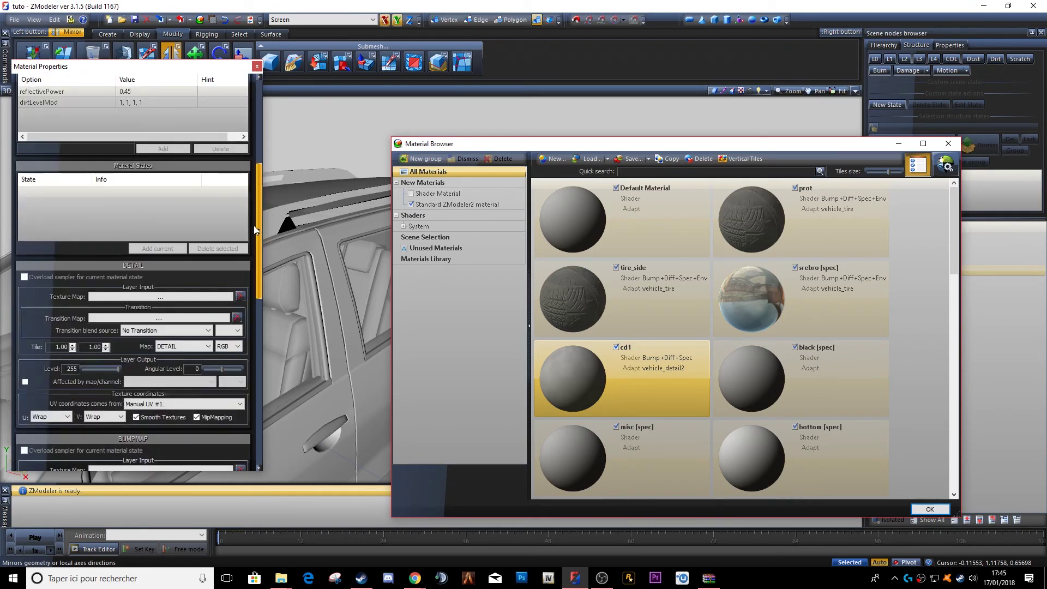
click(195, 218)
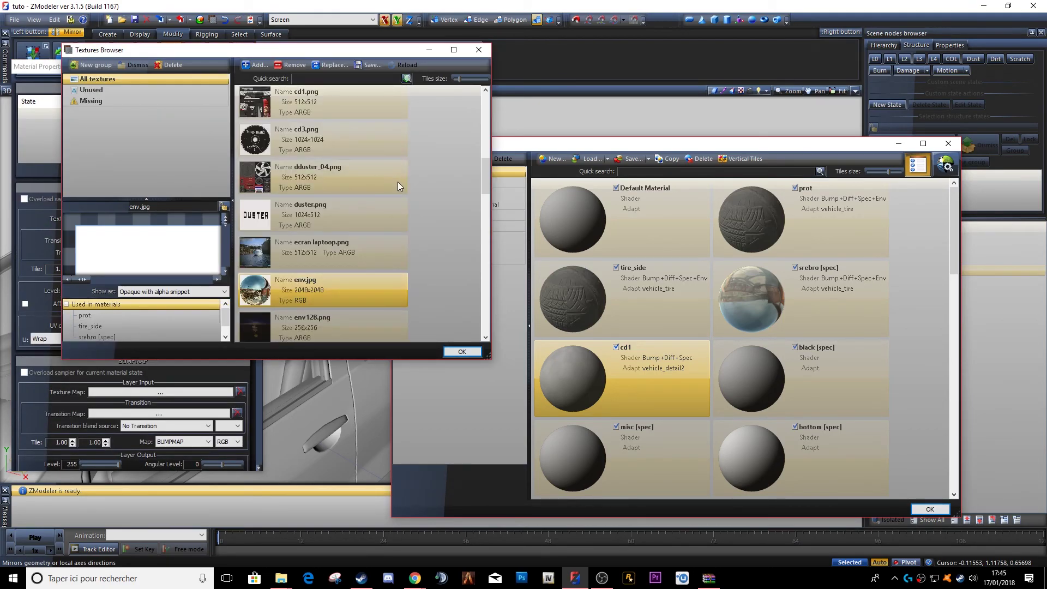
scroll(398, 182, down, 3)
scroll(322, 248, up, 8)
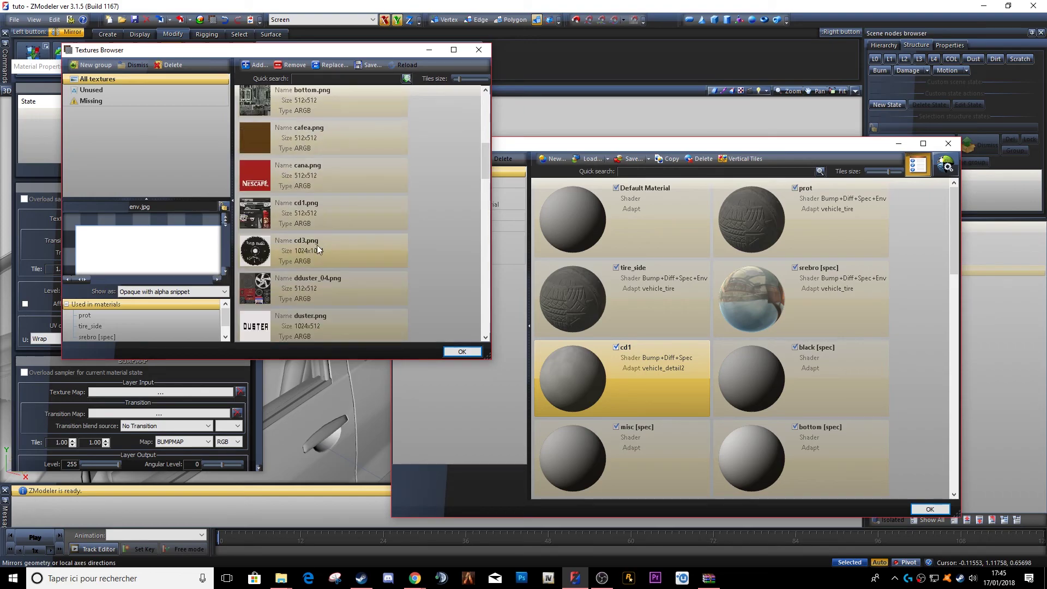
scroll(333, 261, down, 5)
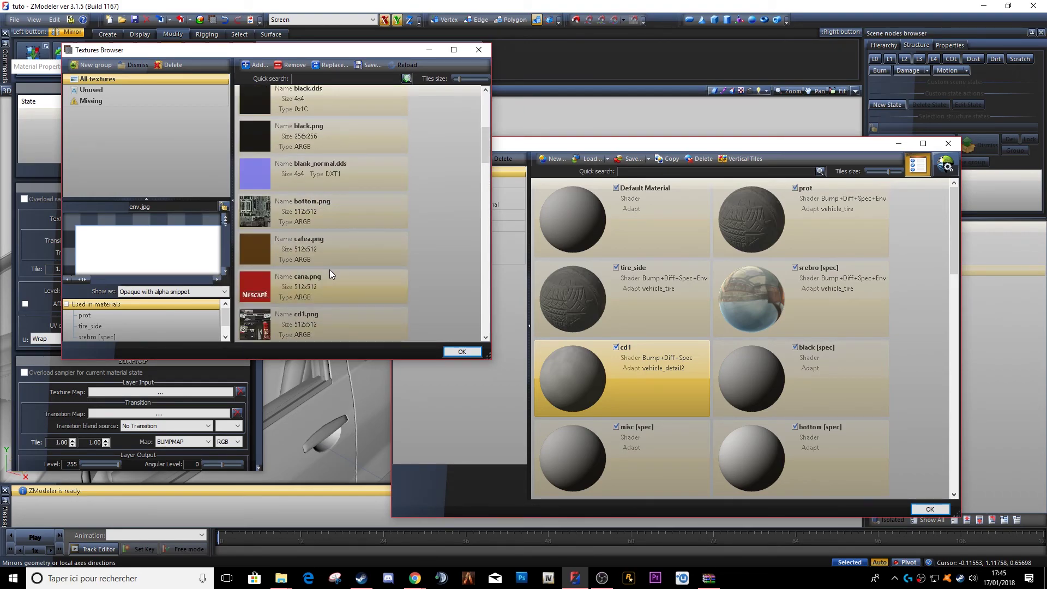
double_click(310, 218)
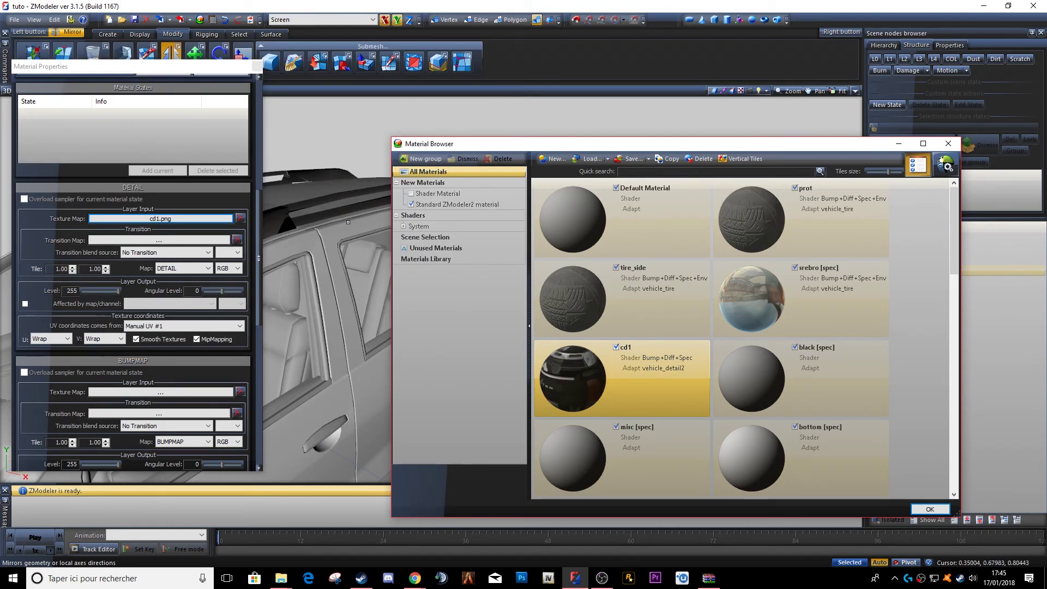
scroll(214, 127, up, 1)
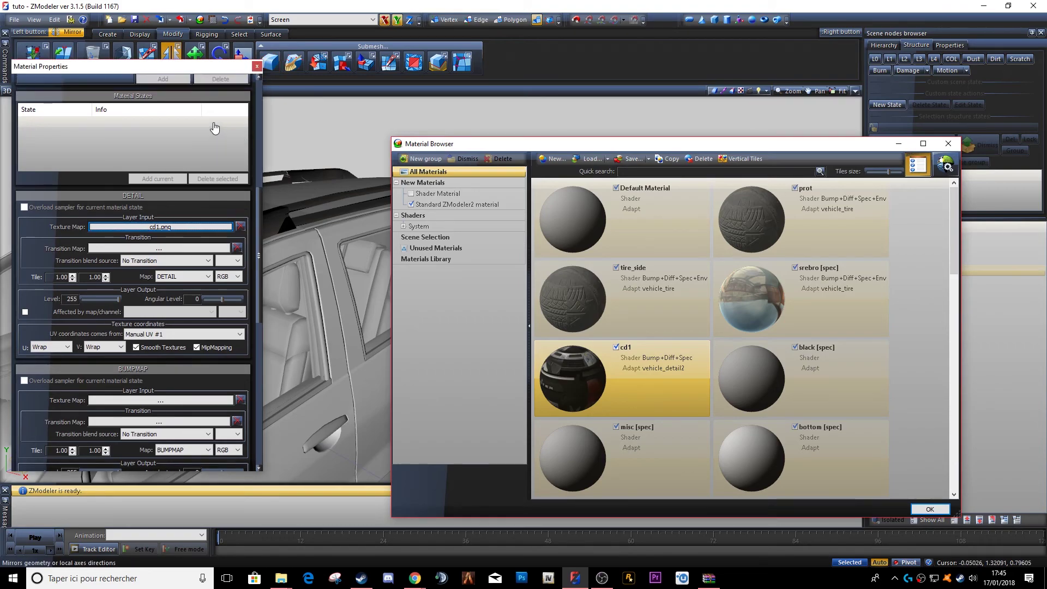
click(257, 67)
middle_drag(236, 116, 201, 124)
scroll(366, 313, up, 4)
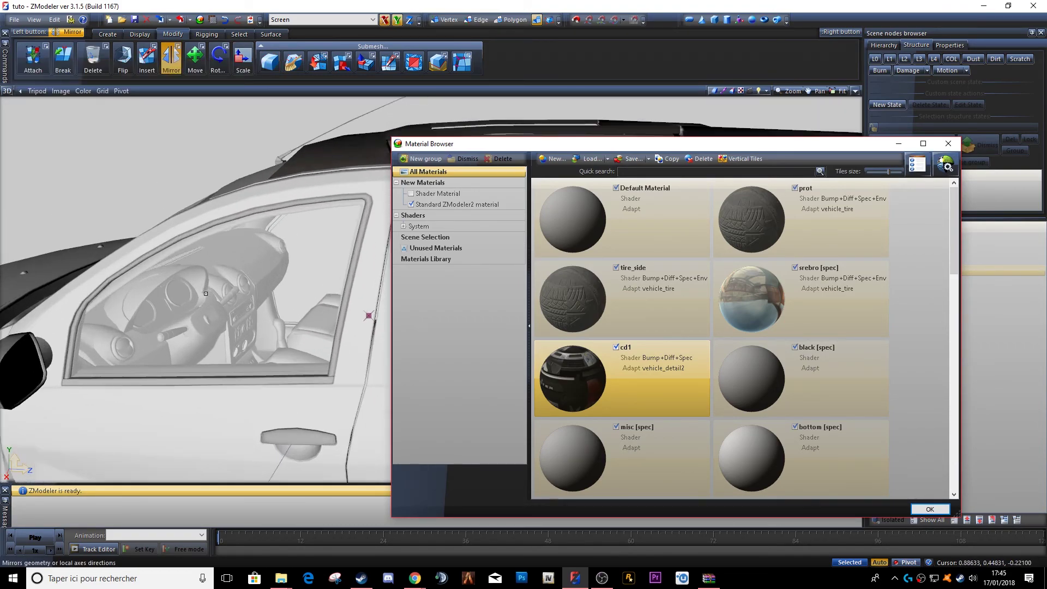
middle_drag(367, 313, 184, 286)
scroll(184, 287, down, 5)
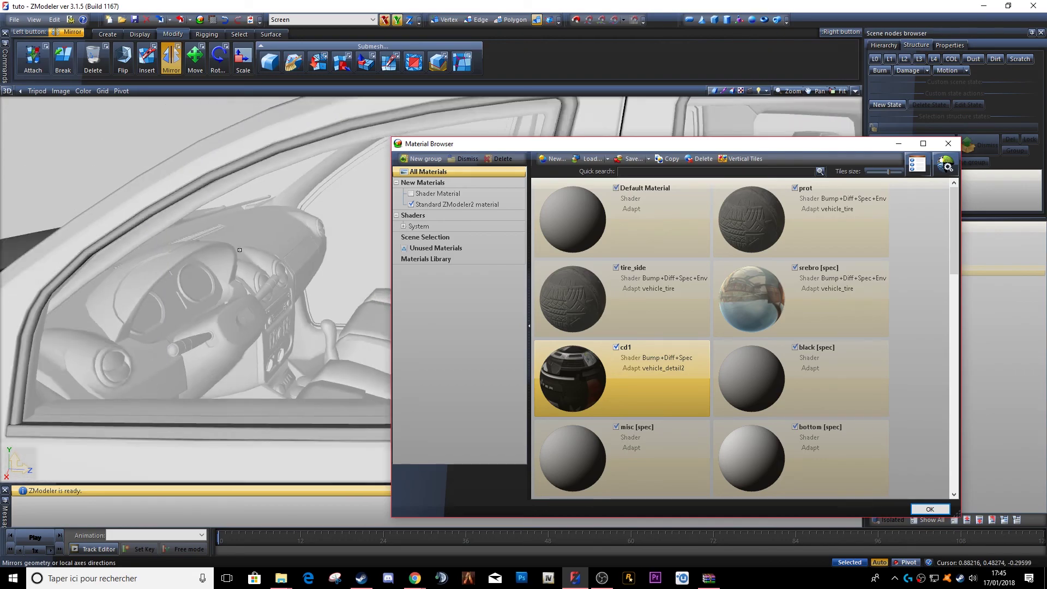
middle_drag(250, 230, 298, 216)
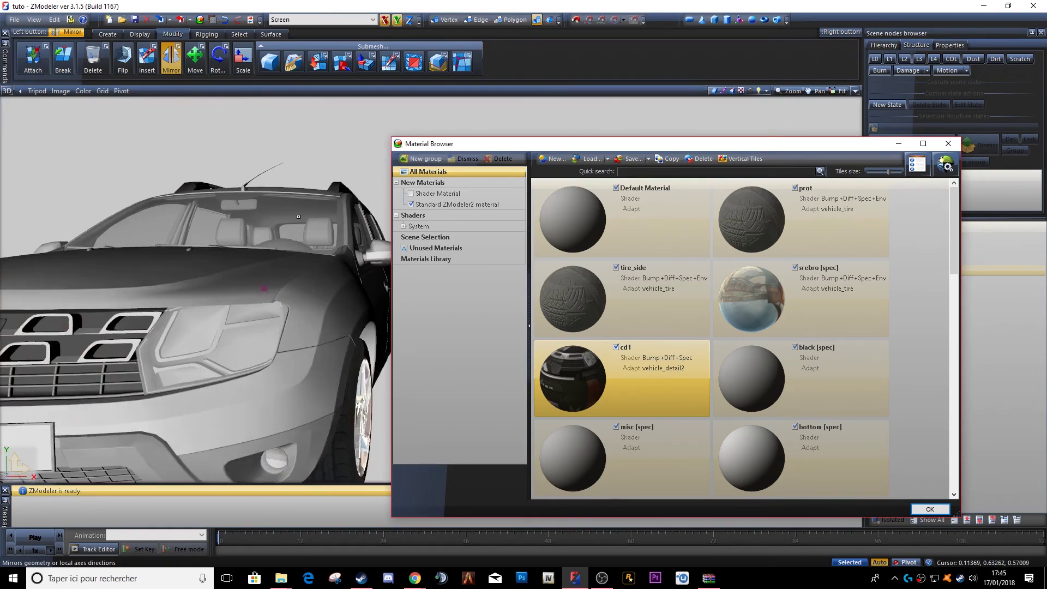
middle_drag(269, 258, 326, 180)
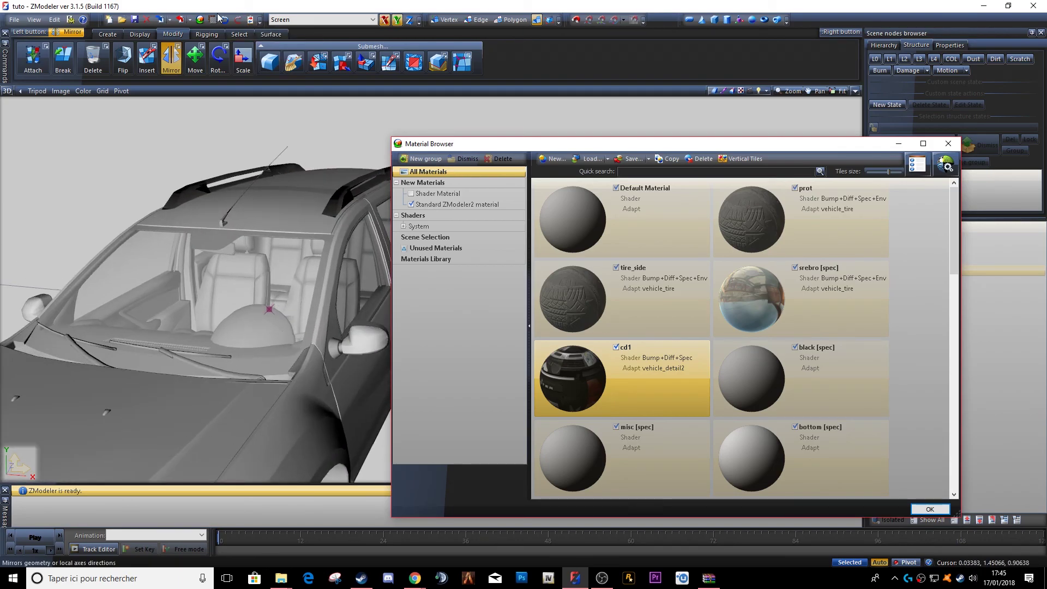
Step: Assign blank_normal.dds as the BUMPMAP layer's texture map of the cd1 material and close its properties
click(917, 163)
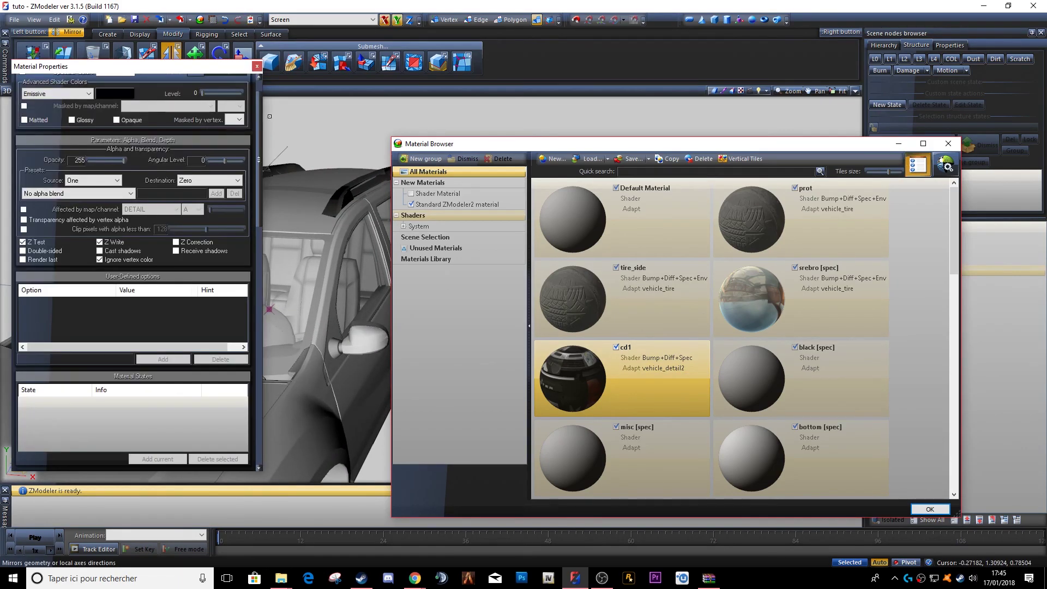
drag(261, 186, 261, 293)
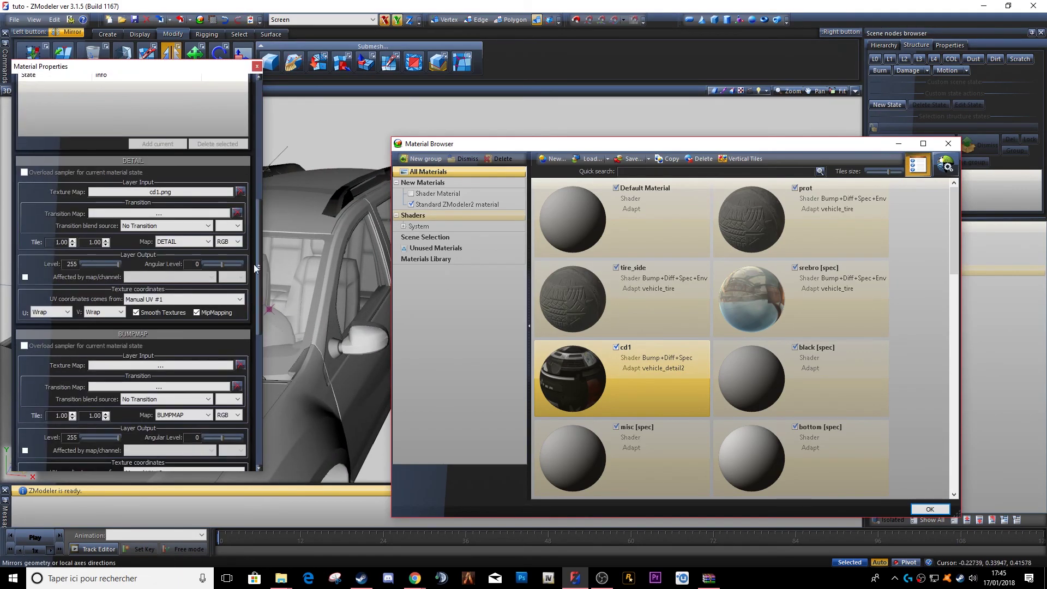
click(184, 368)
scroll(362, 211, up, 3)
scroll(341, 205, up, 2)
double_click(339, 211)
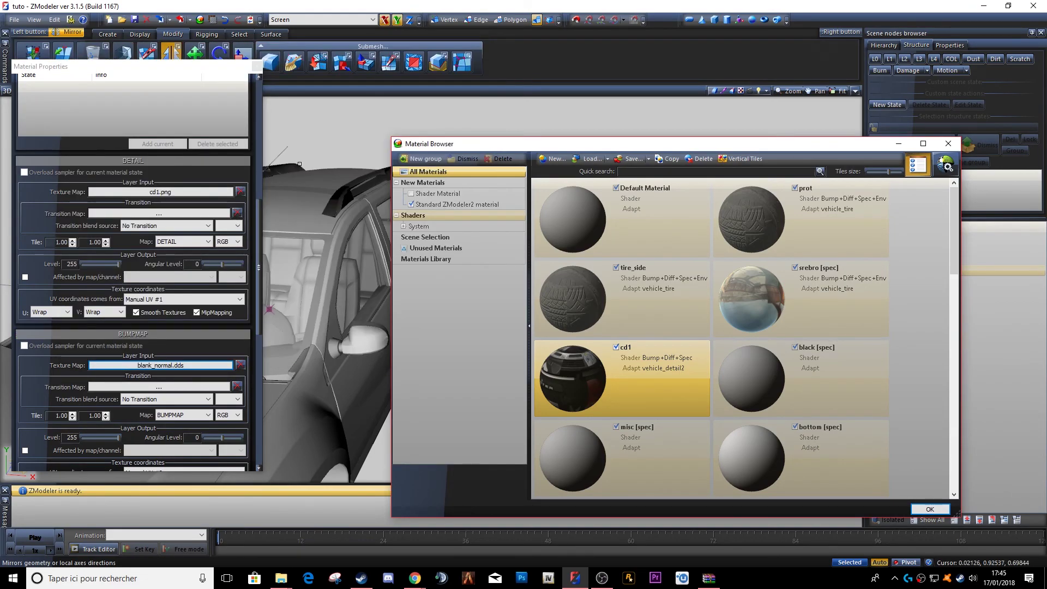
click(256, 67)
Step: Apply the GTAV vehicle_detail2 shader preset to the black [spec] material and disable its specular color
middle_drag(239, 305, 732, 304)
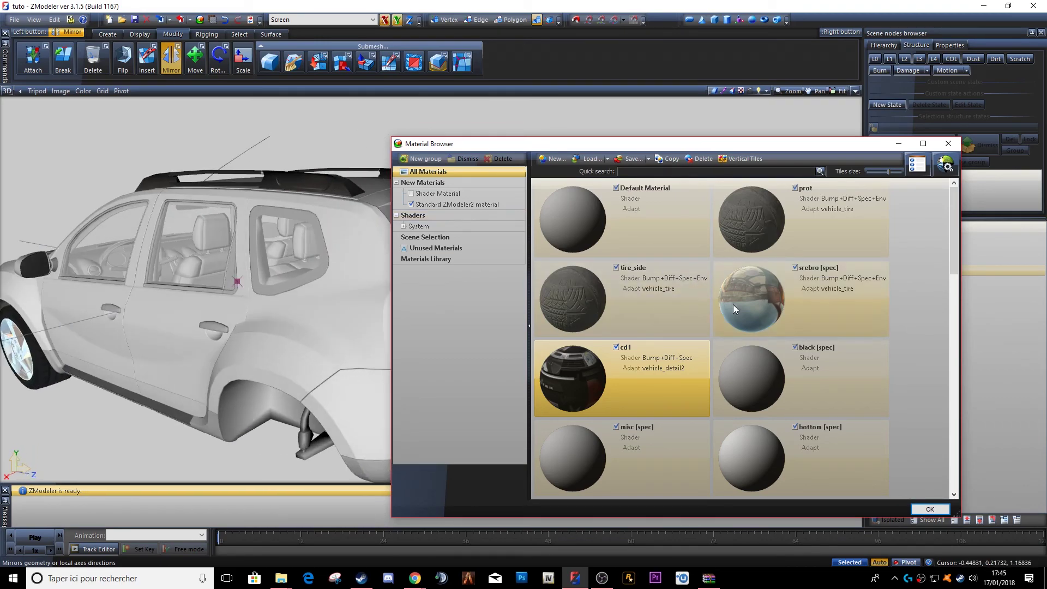
click(797, 349)
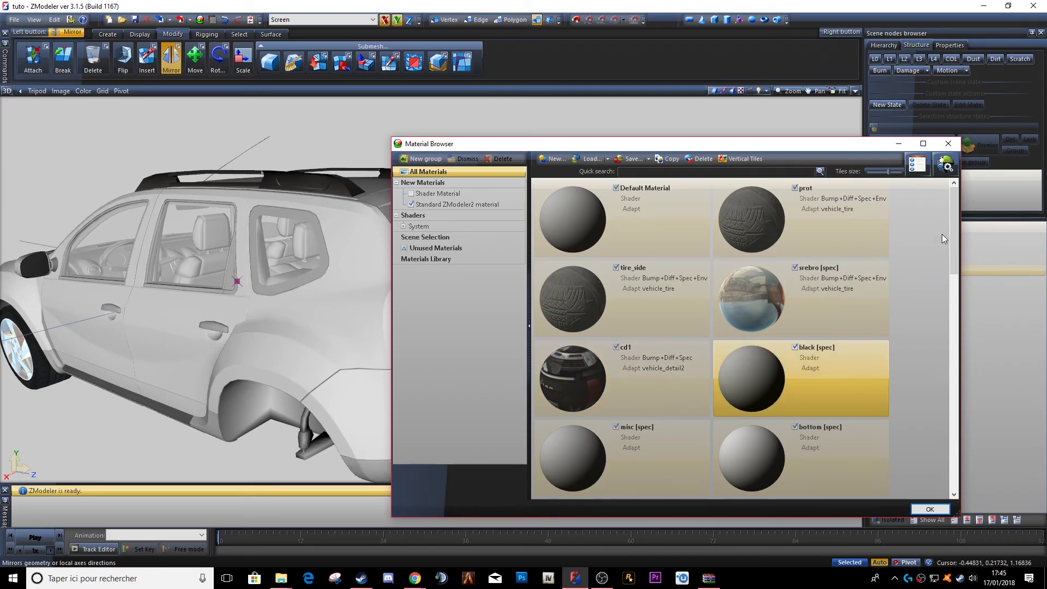
click(944, 171)
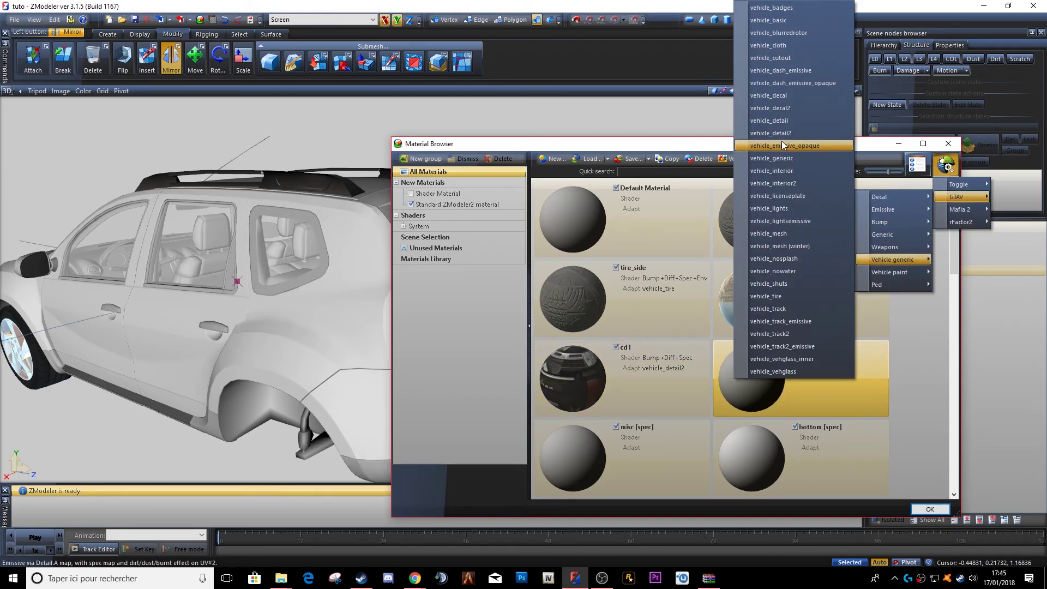
click(781, 134)
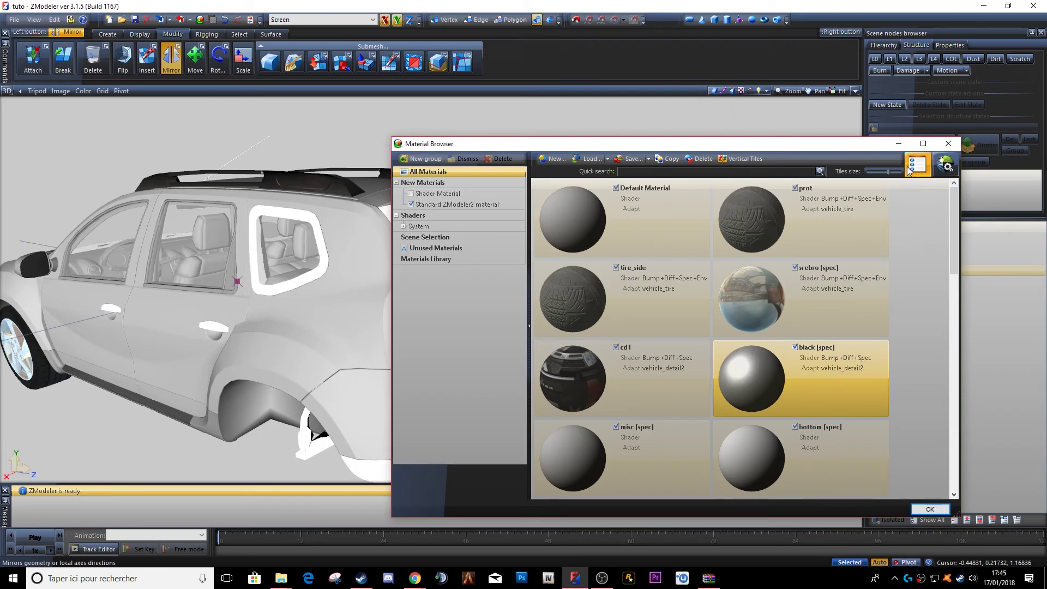
click(908, 170)
scroll(247, 83, up, 2)
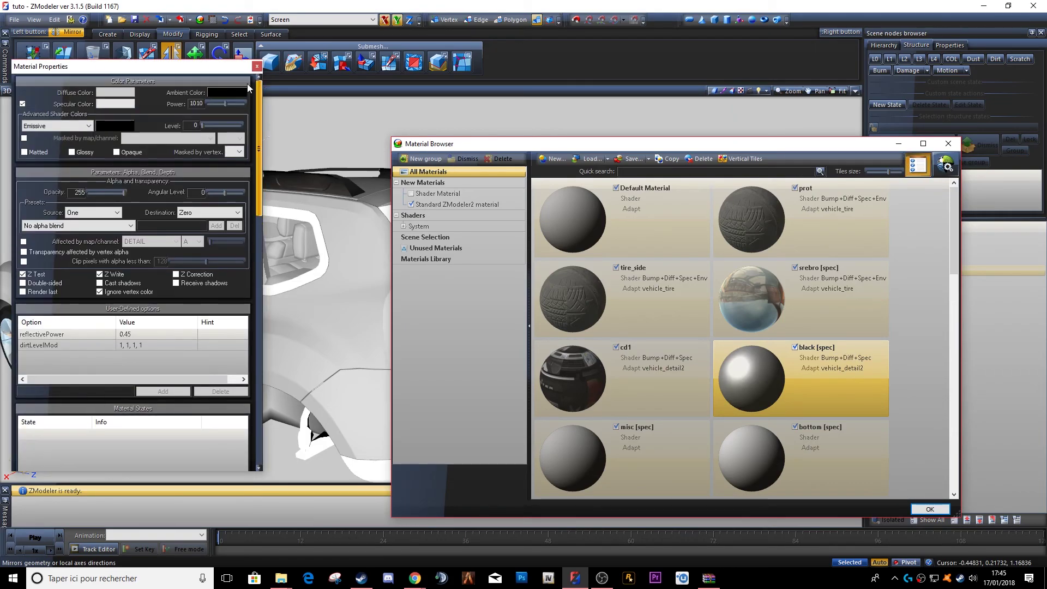
click(22, 104)
Step: Assign black.png to the DETAIL layer and blank_normal.dds to the BUMPMAP layer of the black [spec] material
drag(260, 144, 271, 261)
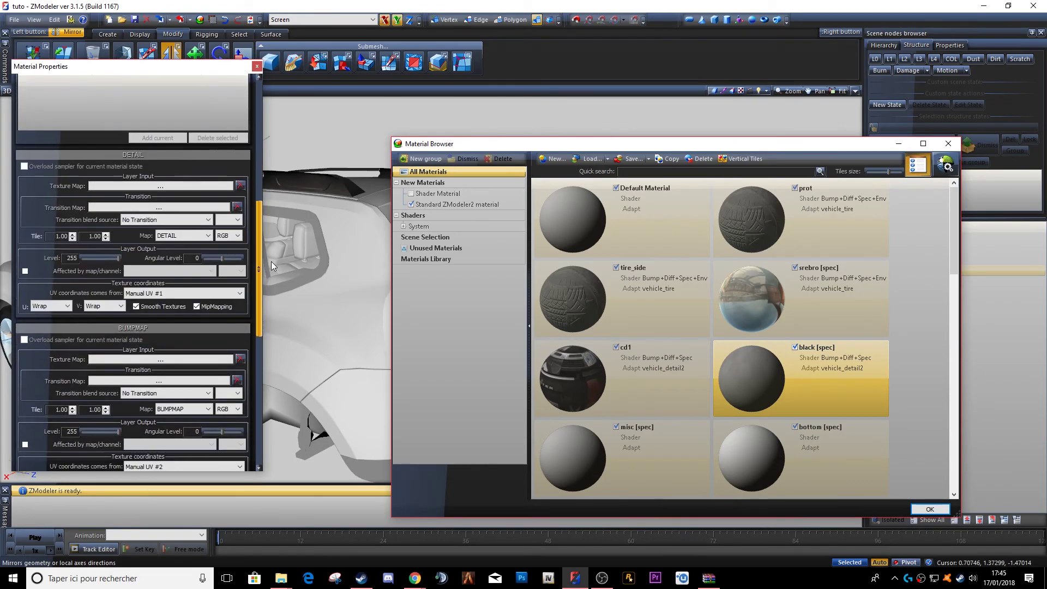
click(201, 187)
double_click(325, 223)
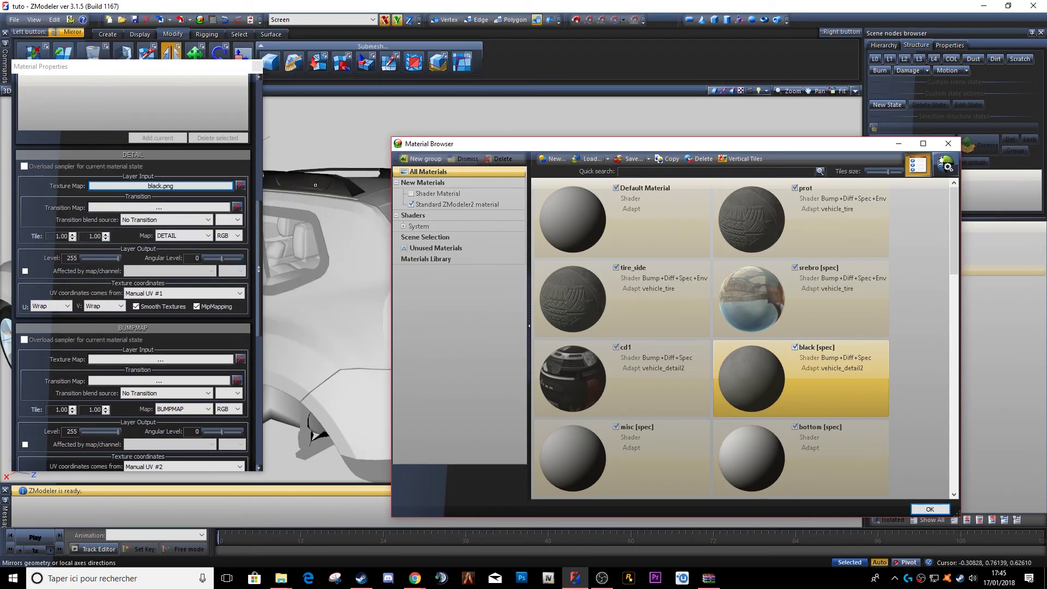
click(167, 361)
double_click(319, 224)
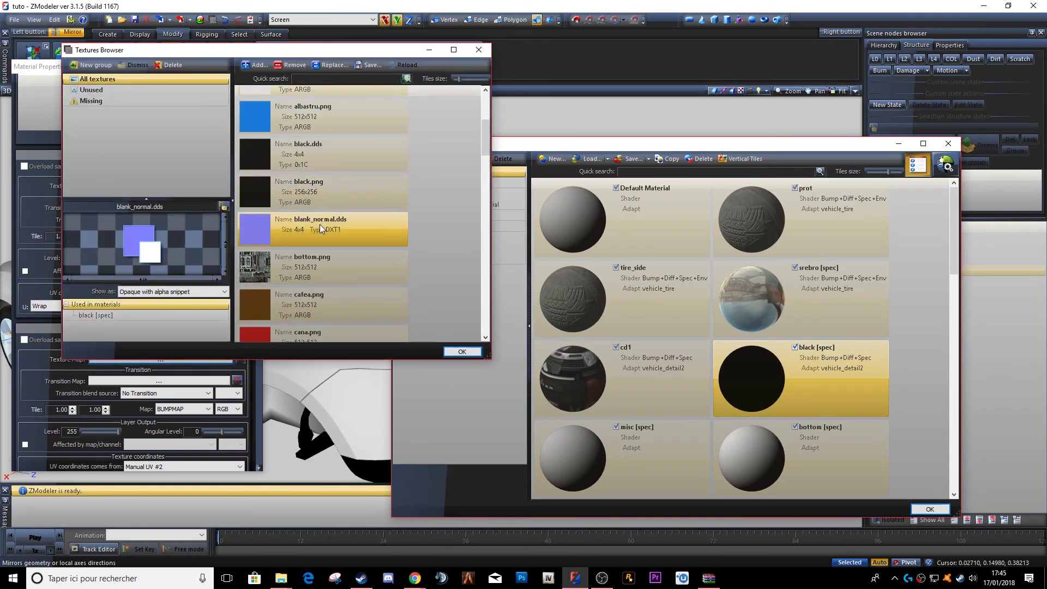
click(256, 66)
Step: Select the misc [spec] material and toggle it off and on to examine which parts of the car use it
middle_drag(158, 210, 219, 243)
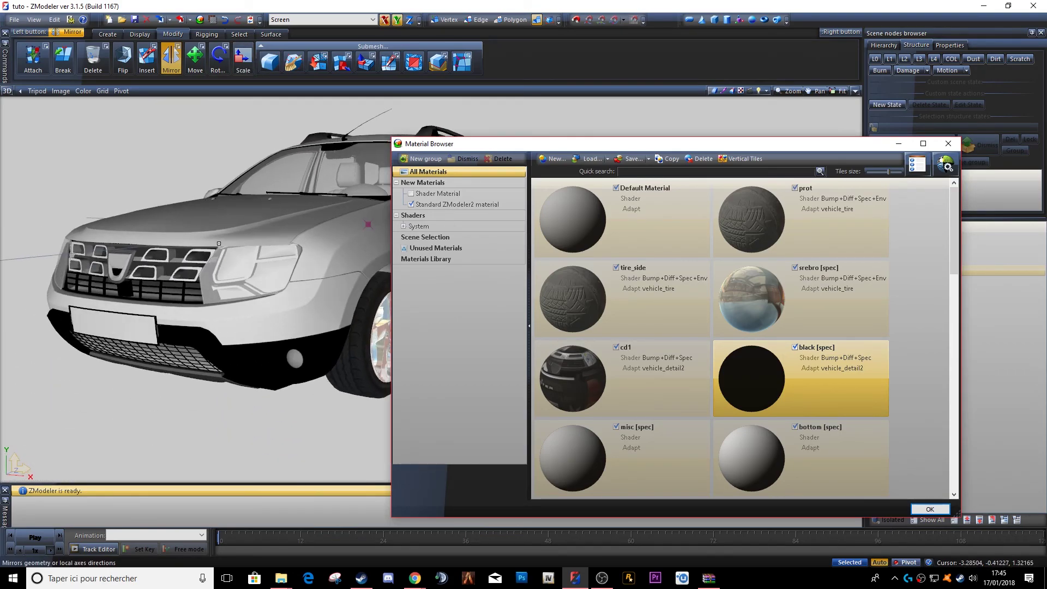
click(612, 426)
click(625, 435)
middle_drag(262, 286, 175, 269)
scroll(227, 231, up, 5)
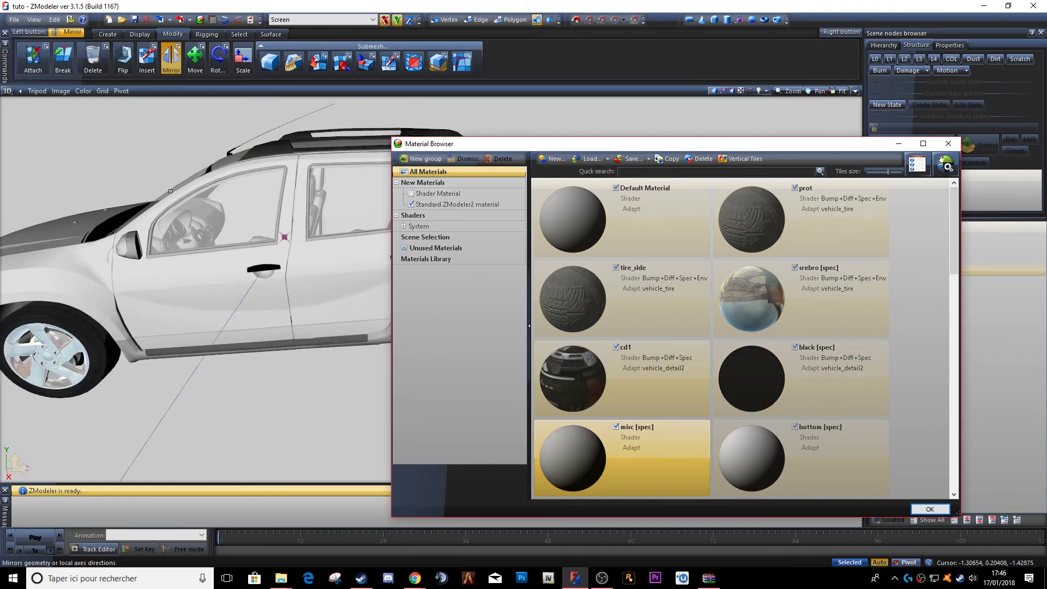
click(617, 426)
click(617, 426)
click(617, 425)
scroll(288, 356, down, 4)
scroll(289, 355, down, 3)
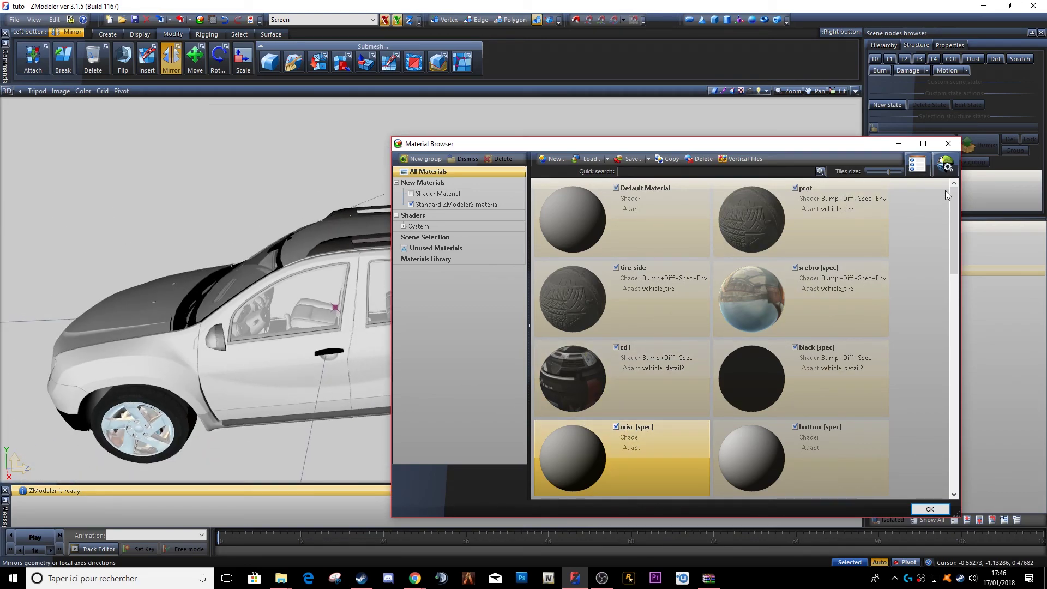
Step: Apply the GTAV vehicle_detail2 shader preset to the misc [spec] material and open its color parameters
click(946, 165)
mouse_move(960, 197)
mouse_move(894, 259)
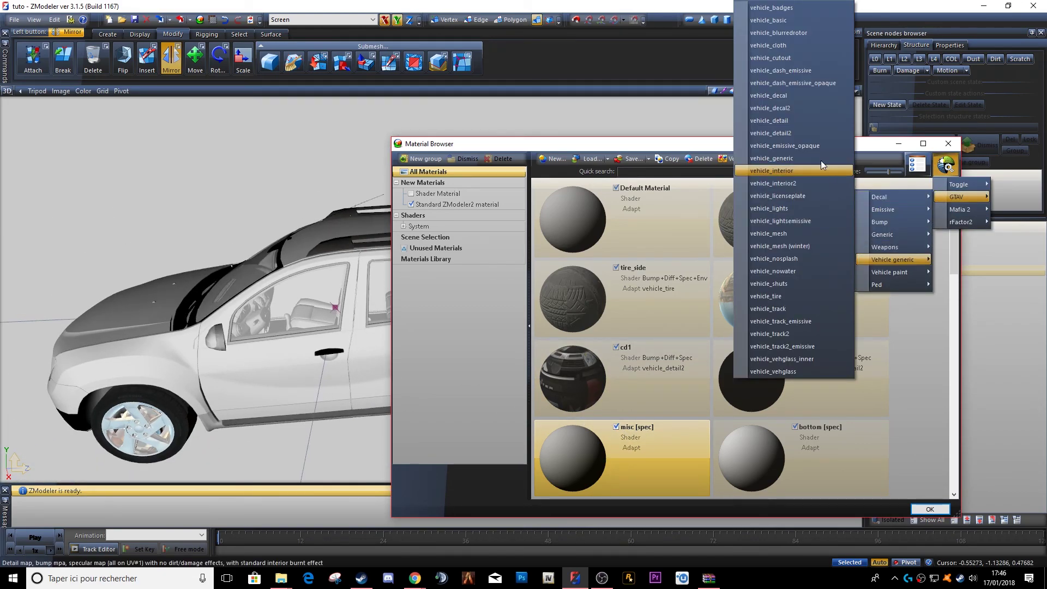
click(802, 145)
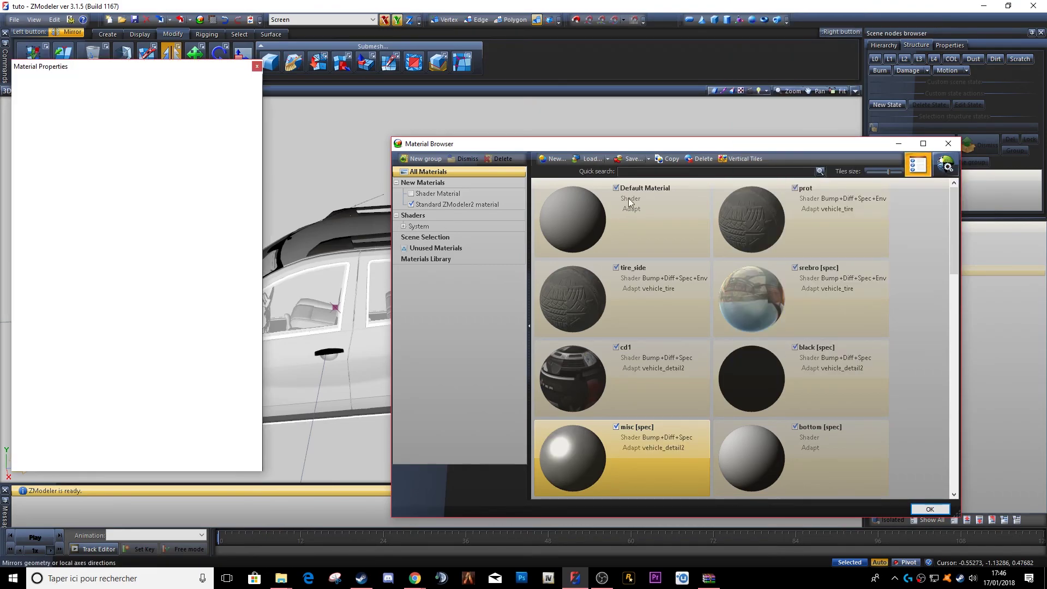
scroll(49, 107, up, 2)
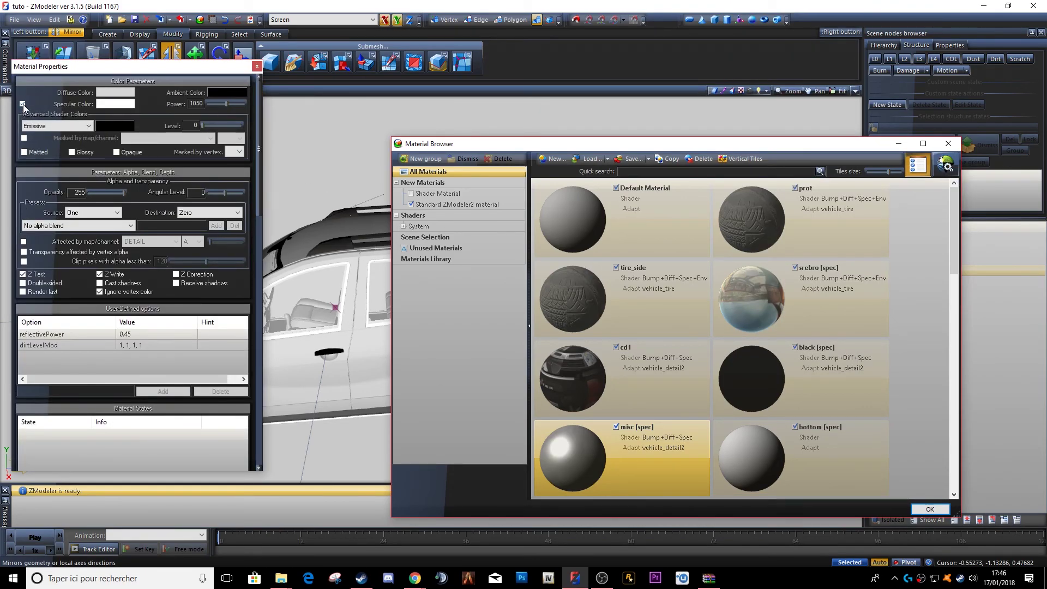
Step: Disable the specular color of the misc [spec] material and assign misc.png to its DETAIL layer
drag(257, 145, 271, 289)
click(224, 119)
scroll(403, 229, down, 3)
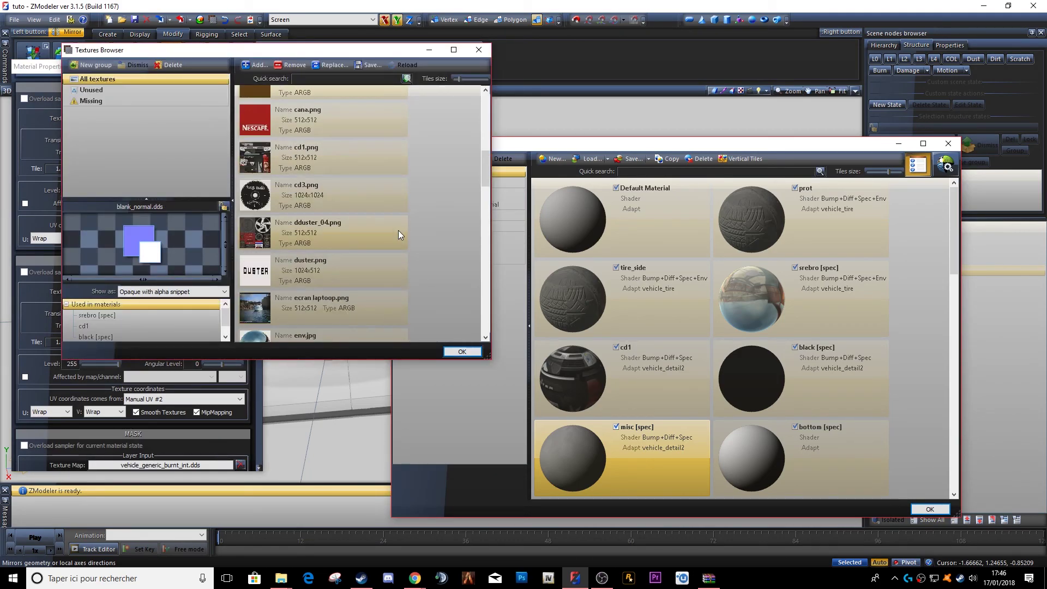
scroll(343, 231, down, 2)
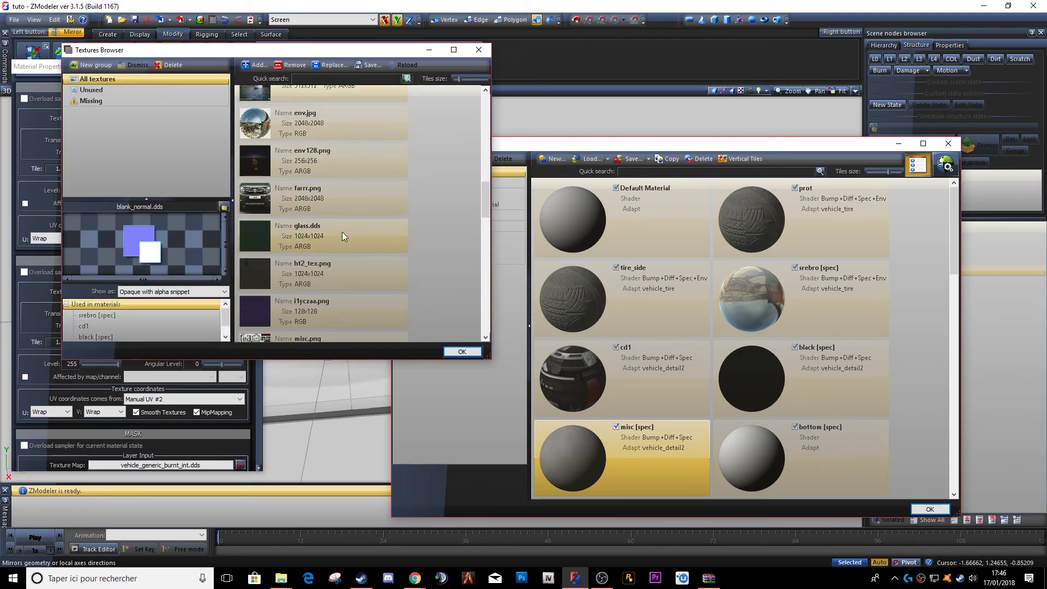
scroll(322, 226, down, 2)
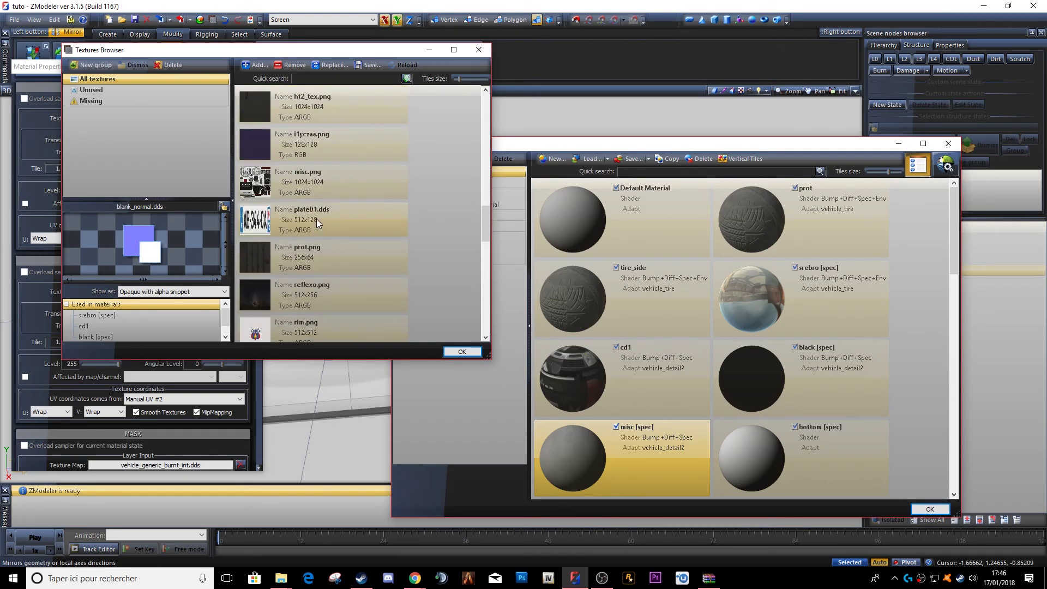
double_click(326, 179)
middle_drag(330, 249, 347, 241)
scroll(349, 241, down, 2)
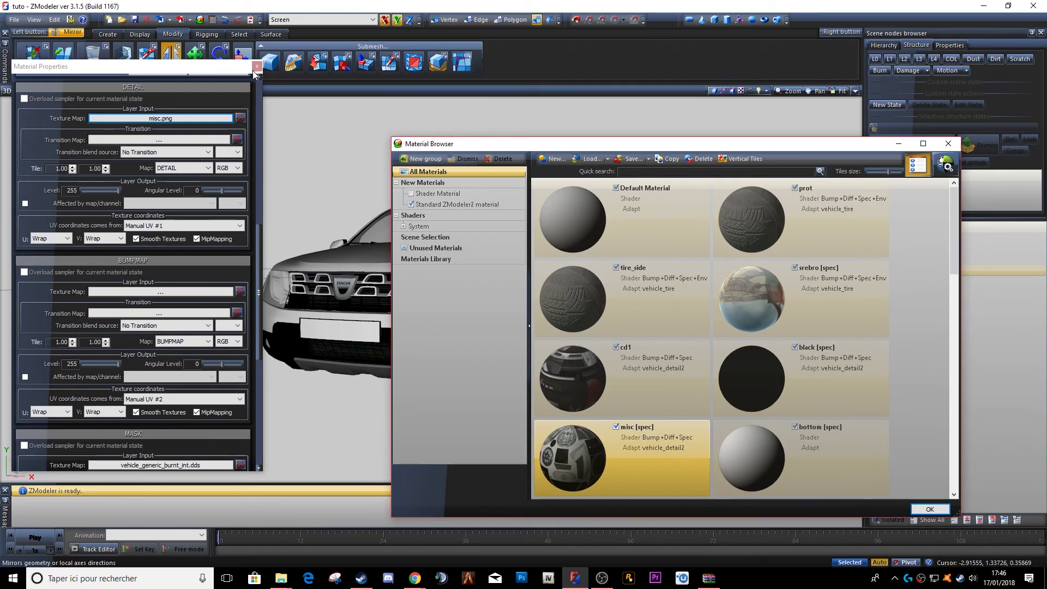
click(947, 144)
Step: Examine the car's exterior from several angles and distances to check the textured materials
middle_drag(349, 273, 229, 136)
scroll(315, 294, up, 2)
scroll(327, 293, down, 3)
scroll(553, 215, up, 3)
scroll(545, 252, up, 4)
scroll(544, 251, up, 5)
scroll(183, 315, down, 4)
scroll(372, 306, down, 3)
Step: Find the bottom [spec] material and toggle its visibility to examine which underbody parts use it
click(201, 20)
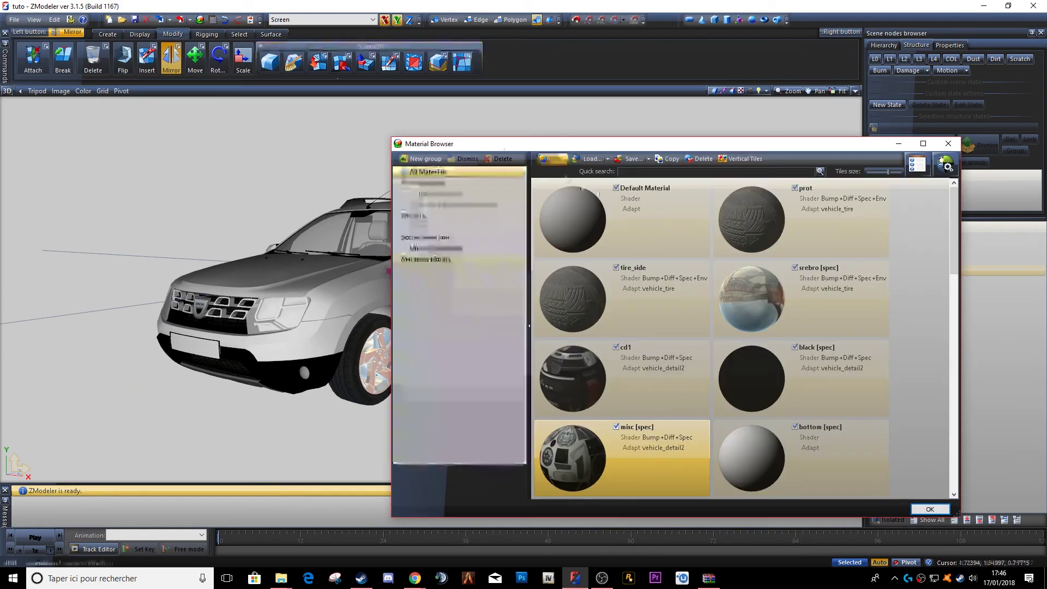
scroll(647, 377, down, 5)
scroll(707, 372, down, 2)
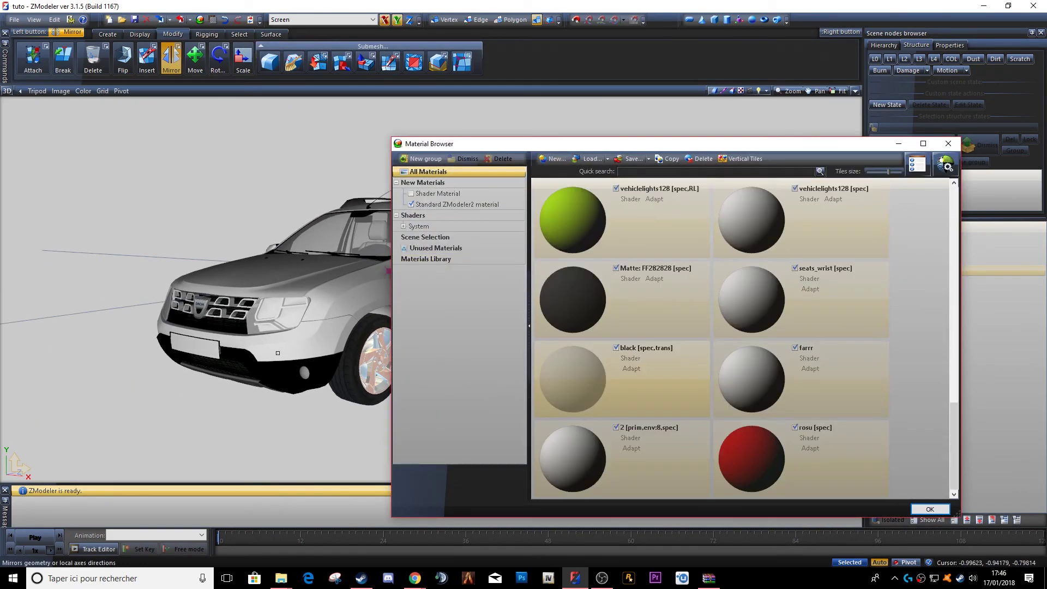
scroll(317, 299, up, 3)
scroll(706, 279, up, 3)
scroll(807, 318, up, 3)
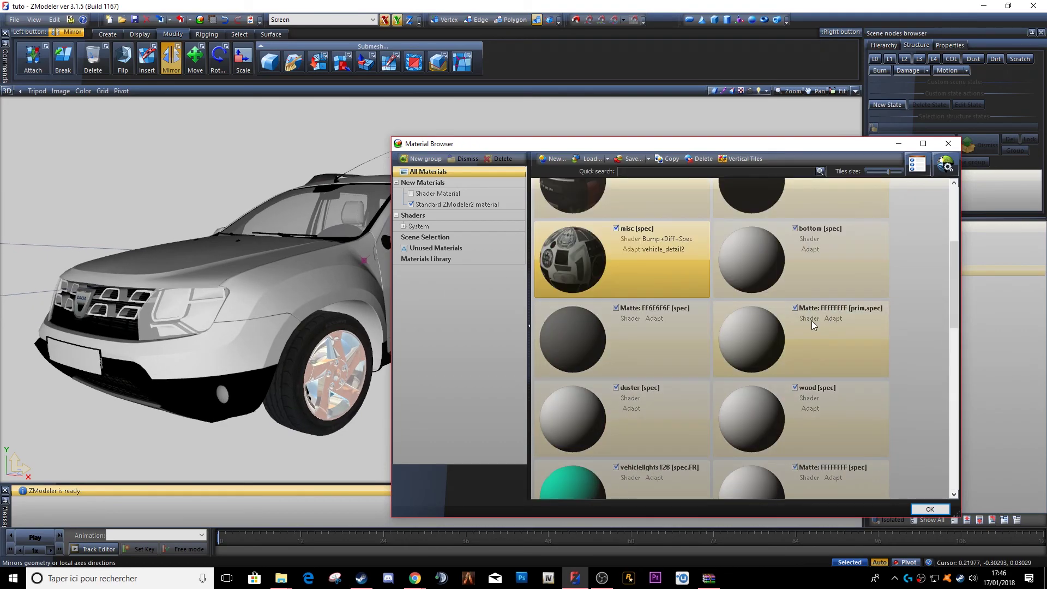
click(795, 229)
click(795, 229)
click(795, 229)
middle_drag(240, 294, 197, 227)
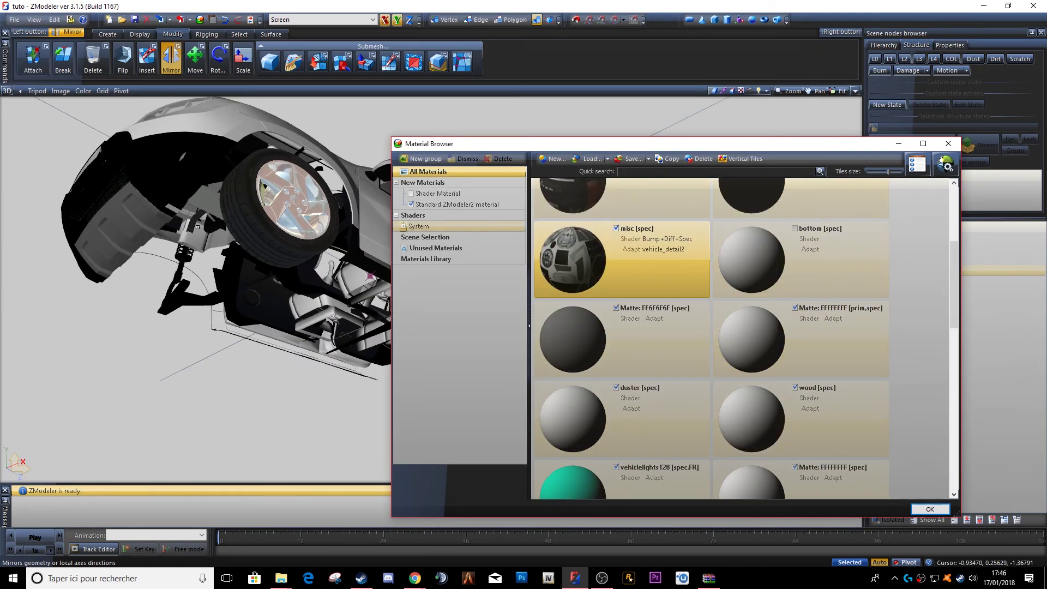
click(794, 229)
Step: Apply the GTAV vehicle_detail2 shader preset to the bottom [spec] material and disable its specular color
click(826, 278)
click(945, 164)
mouse_move(957, 202)
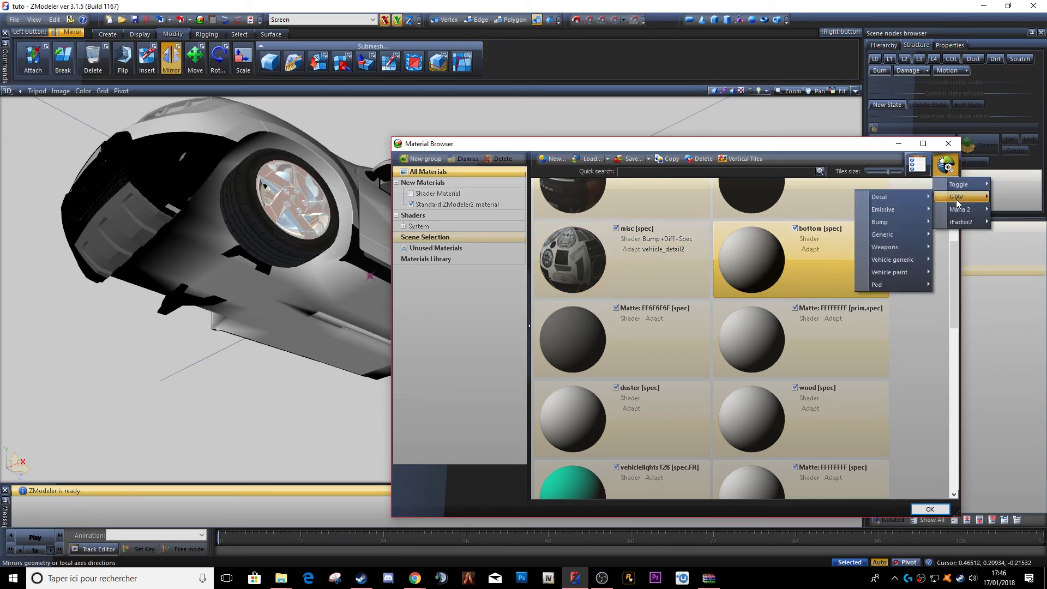
mouse_move(907, 260)
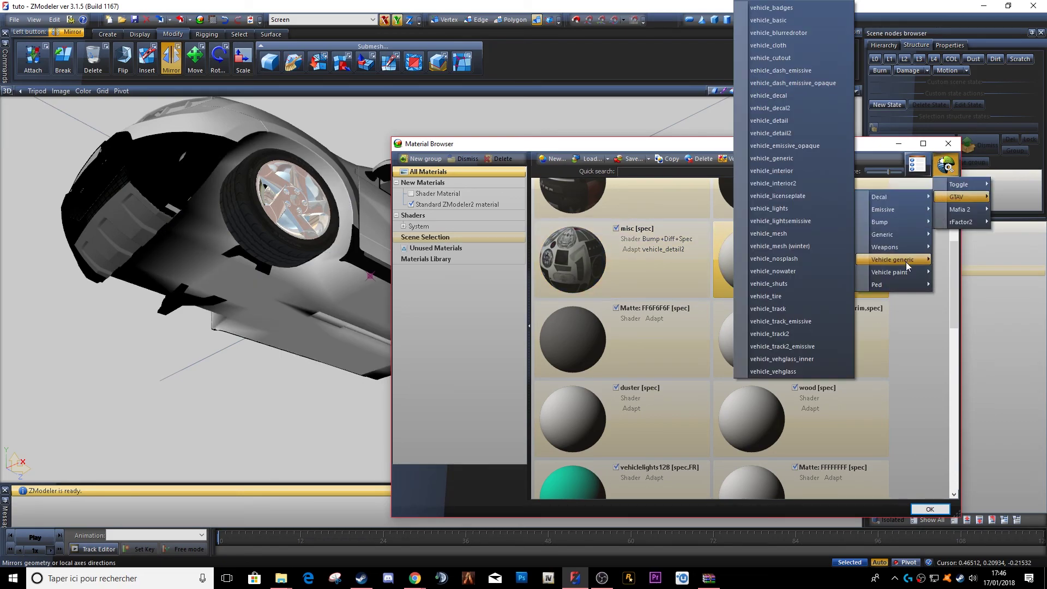
click(806, 146)
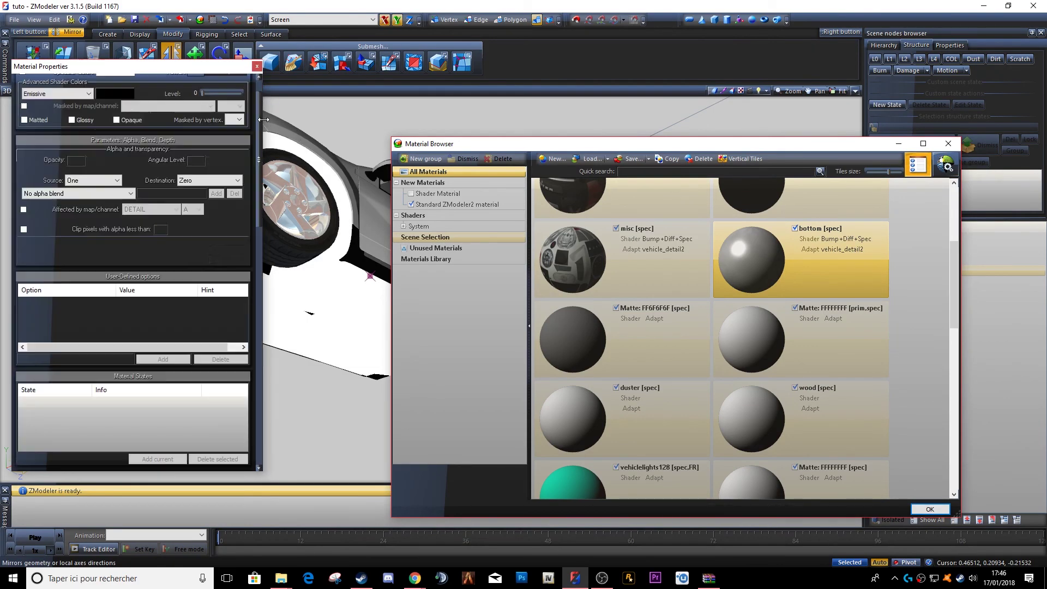
click(23, 104)
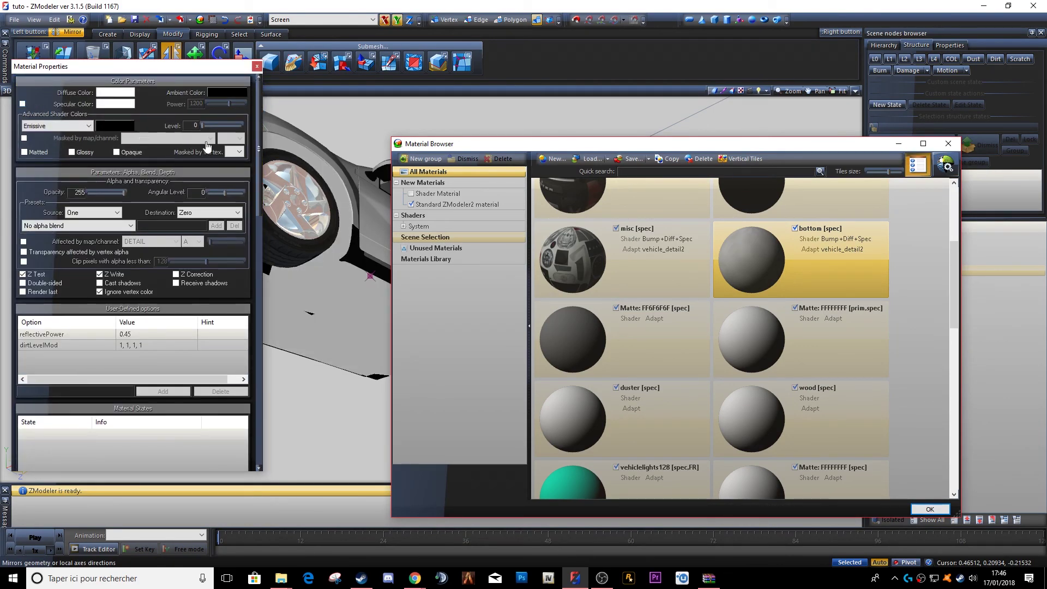
Step: Assign bottom.png to the DETAIL layer and blank_normal.dds to the BUMPMAP layer of the bottom [spec] material
scroll(256, 132, down, 10)
click(164, 229)
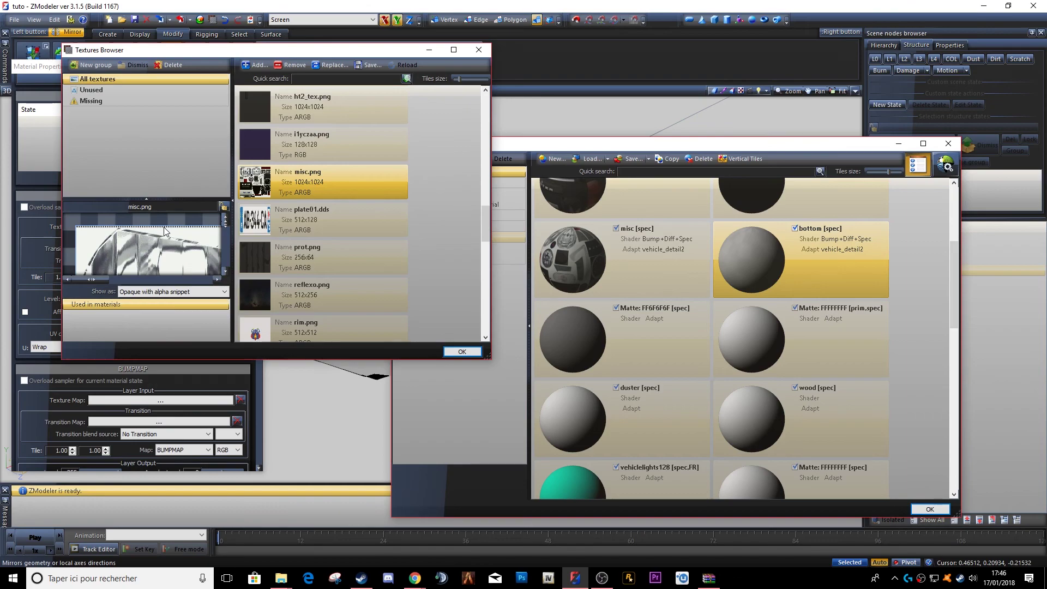
scroll(365, 220, down, 3)
scroll(365, 220, up, 6)
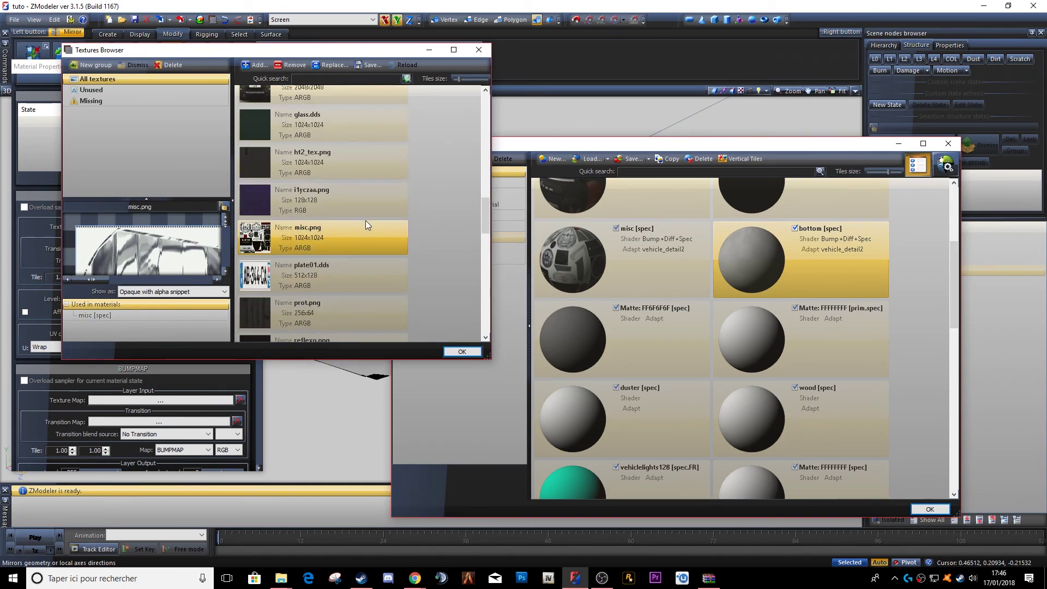
scroll(352, 251, up, 10)
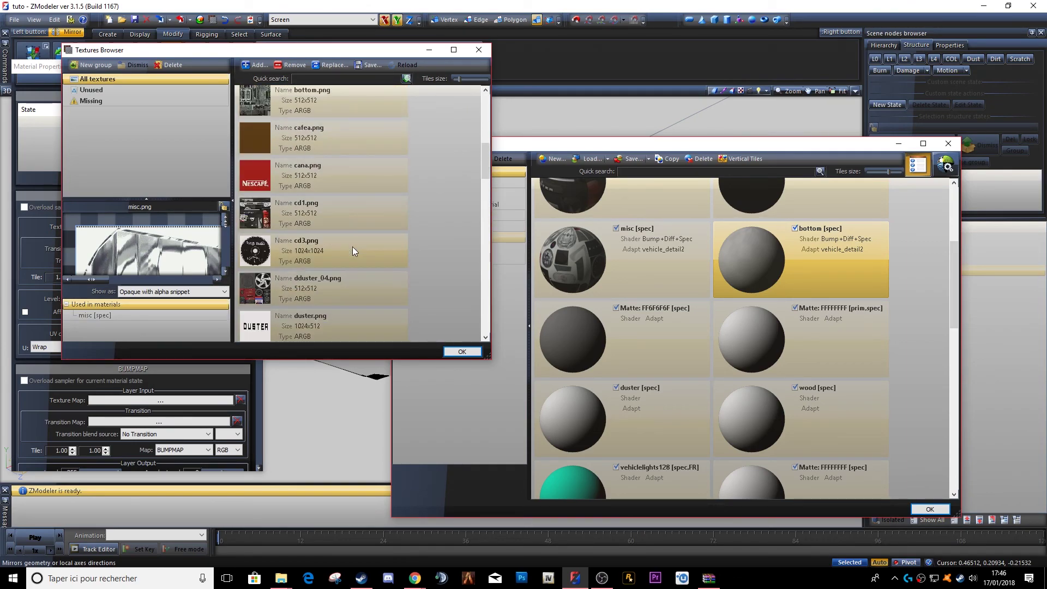
double_click(338, 258)
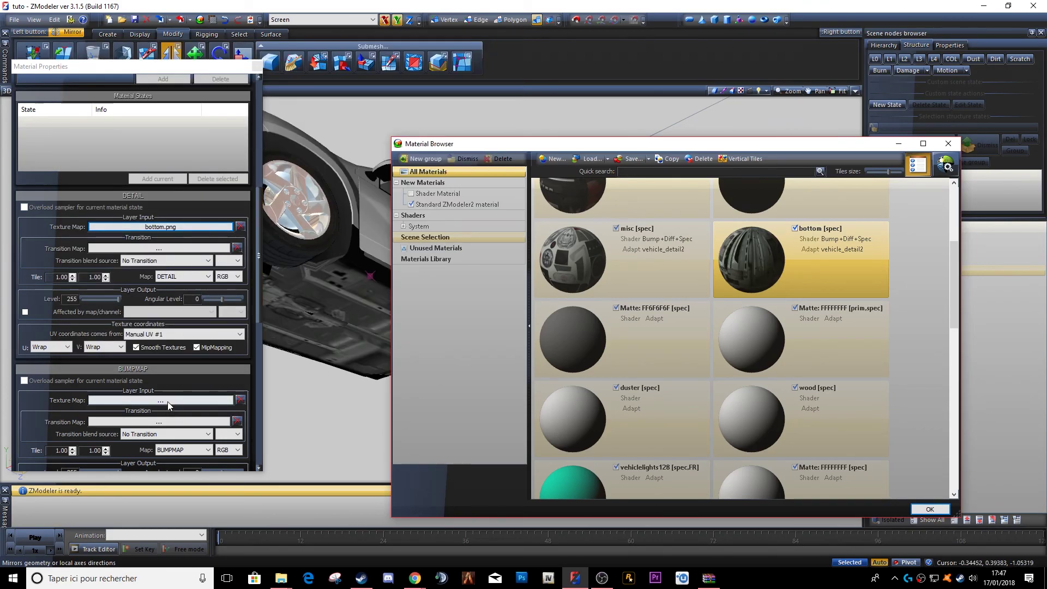
scroll(357, 328, down, 3)
scroll(357, 332, up, 3)
double_click(327, 218)
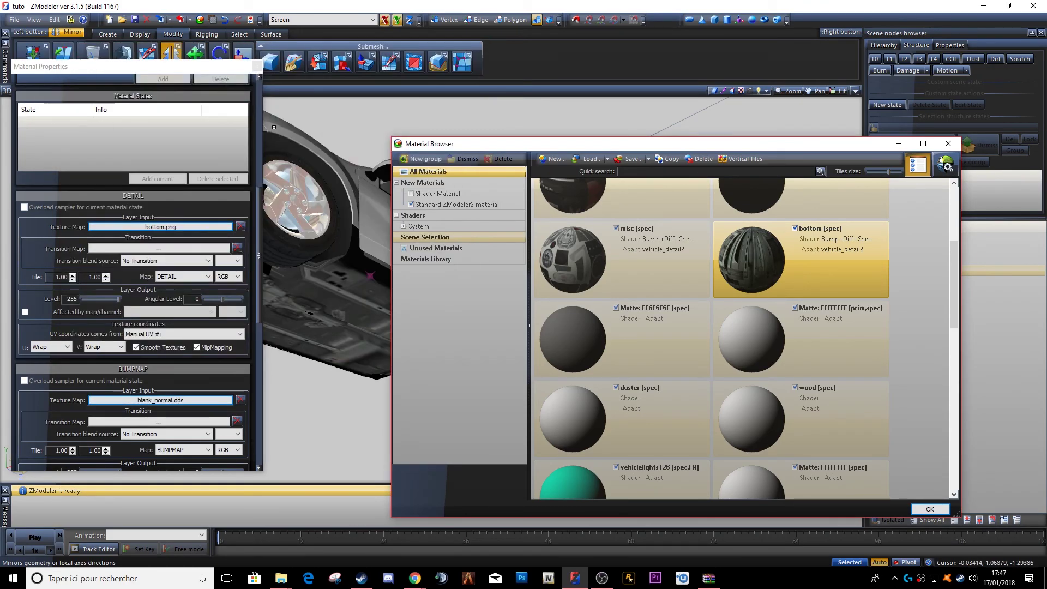
scroll(258, 130, down, 5)
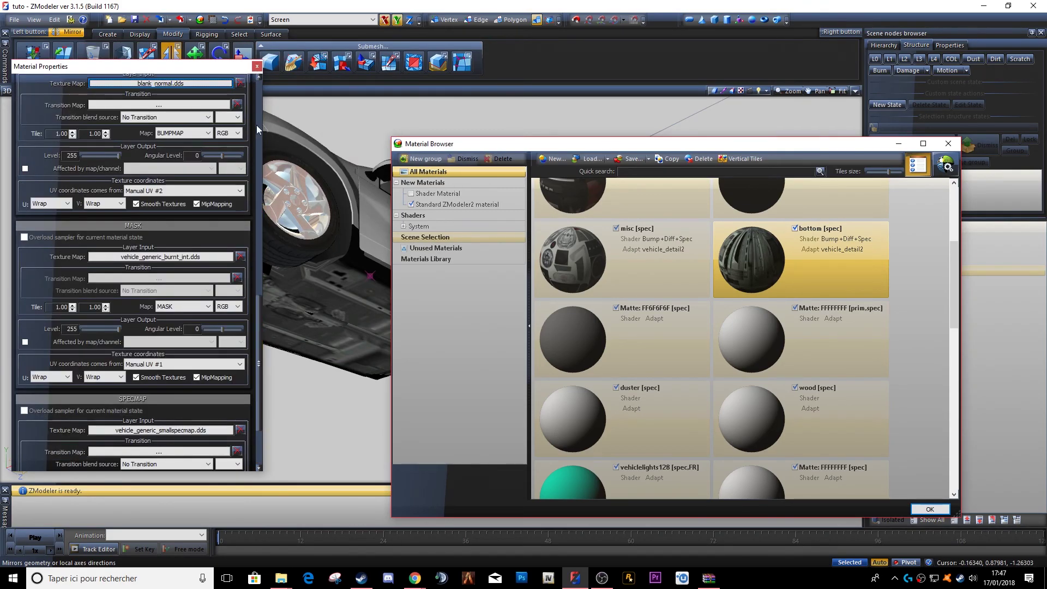
click(257, 66)
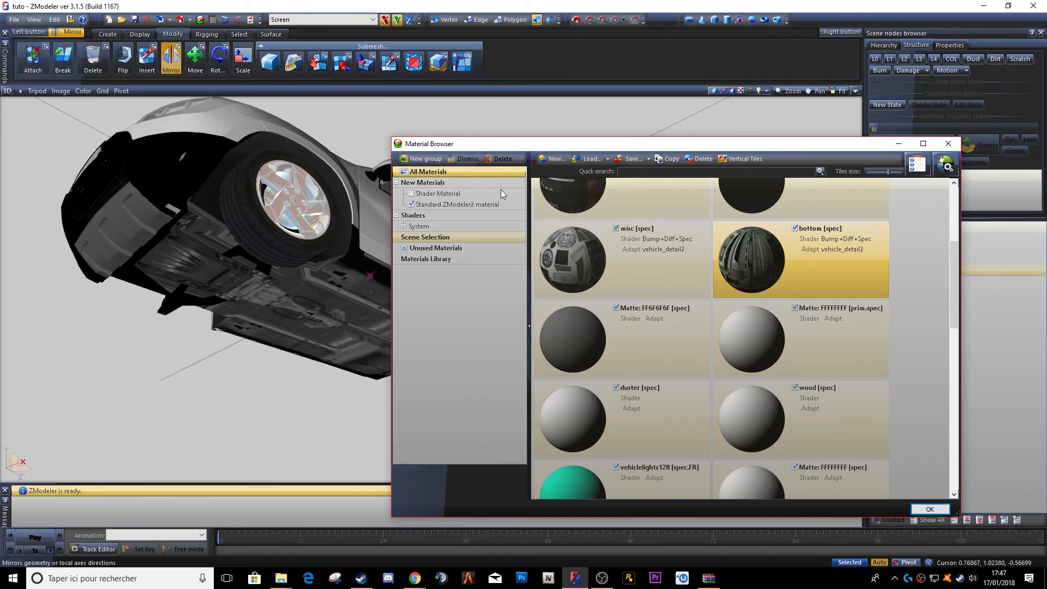
Step: Toggle the Matte: FF6F6F6F [spec] and duster [spec] materials to examine which parts of the car use them
click(616, 308)
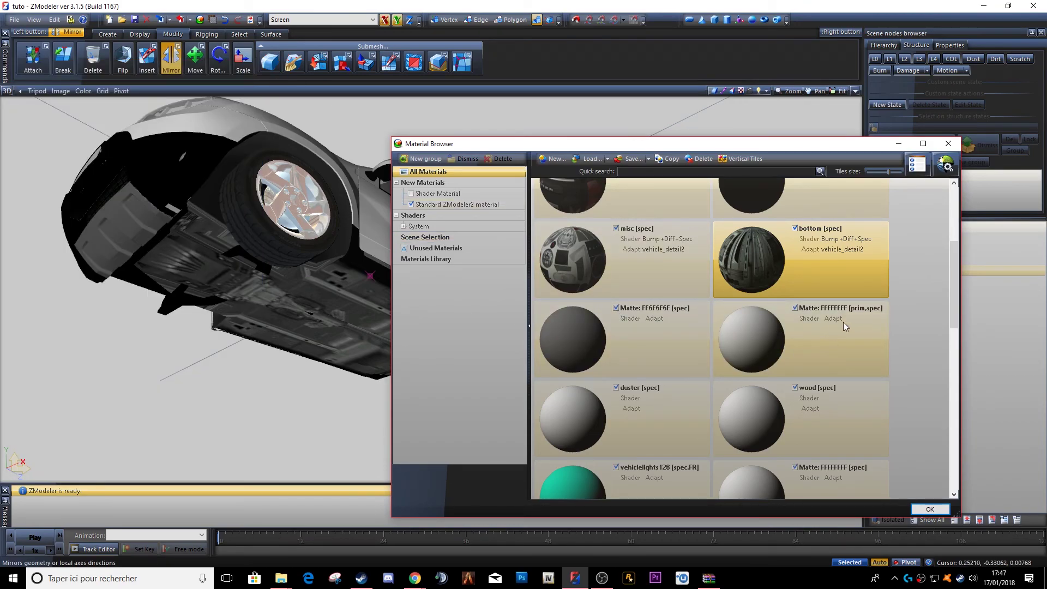
middle_drag(160, 330, 188, 344)
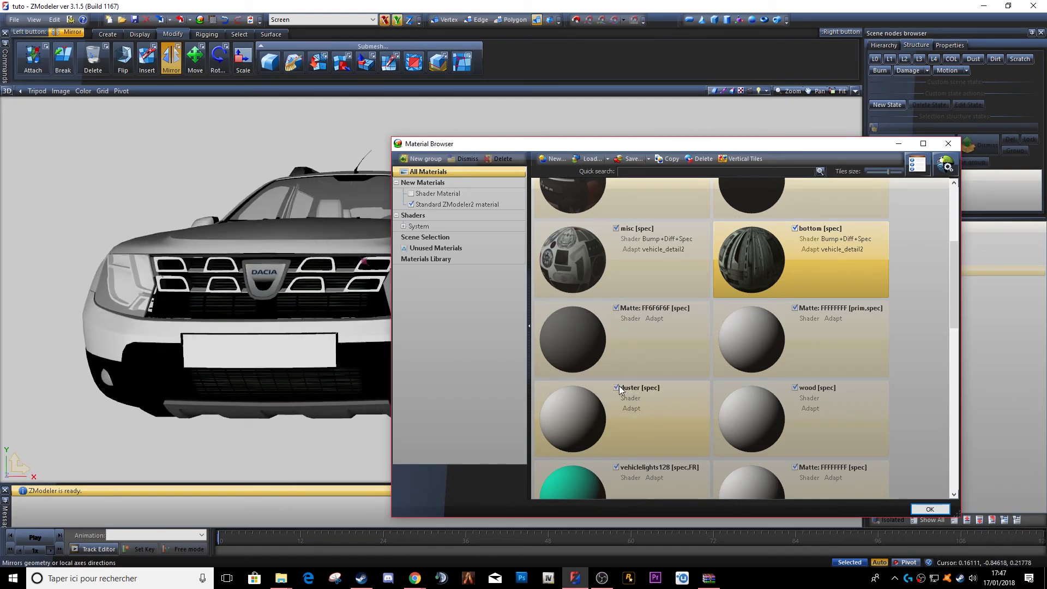
click(624, 391)
Step: Apply the GTAV vehicle_detail2 shader preset to the duster [spec] material and disable its specular color
click(946, 165)
click(647, 428)
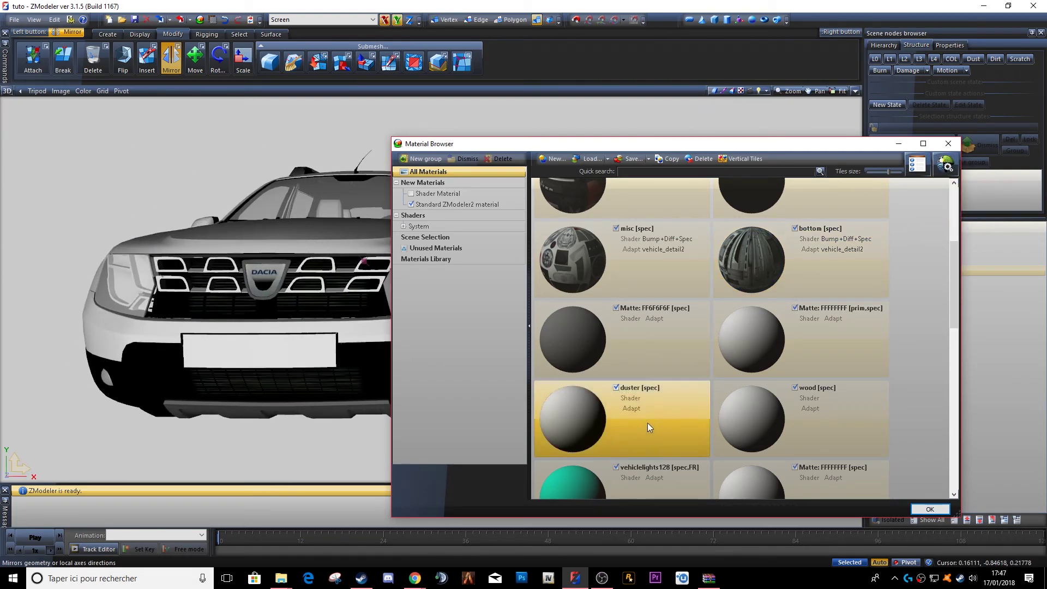
click(938, 173)
mouse_move(960, 196)
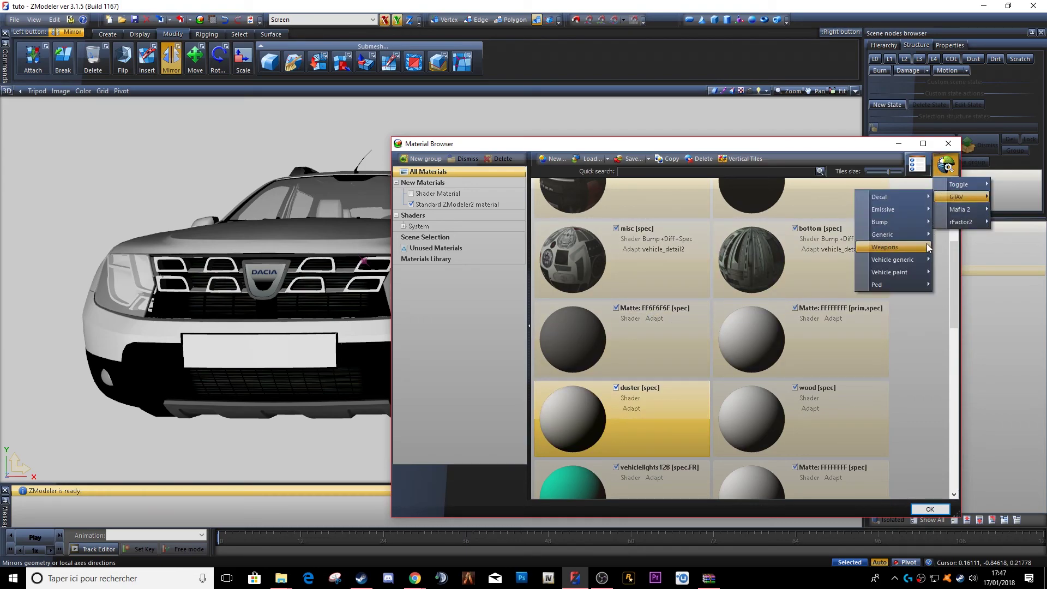
mouse_move(917, 260)
mouse_move(863, 279)
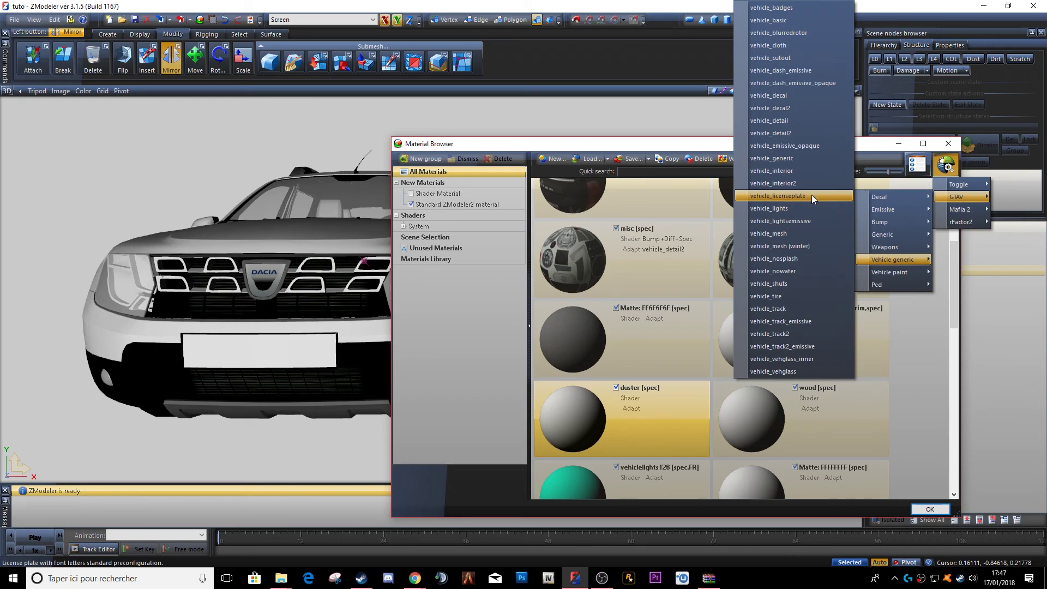
click(789, 133)
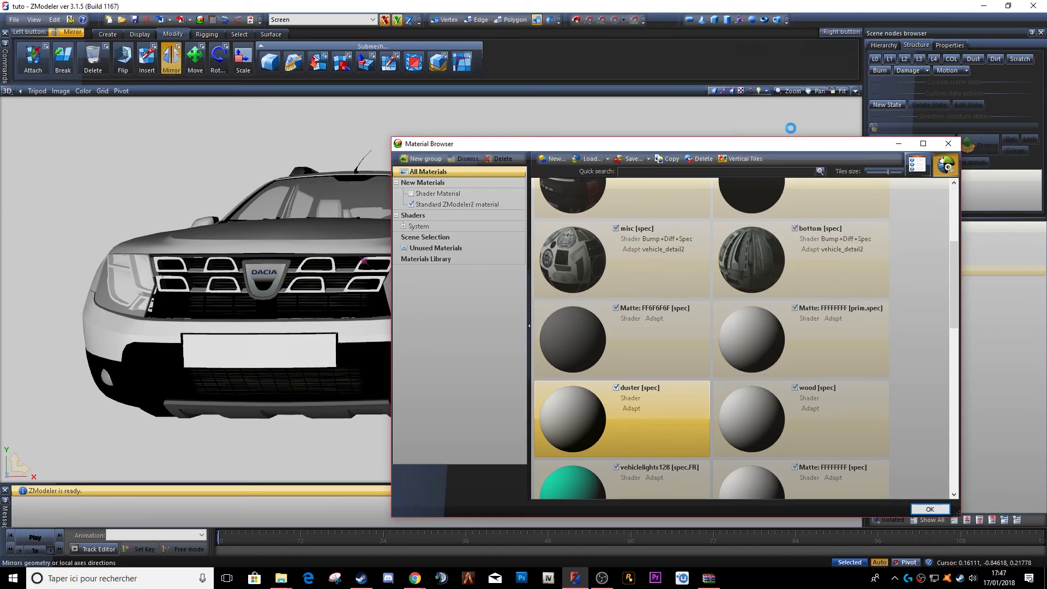
click(914, 165)
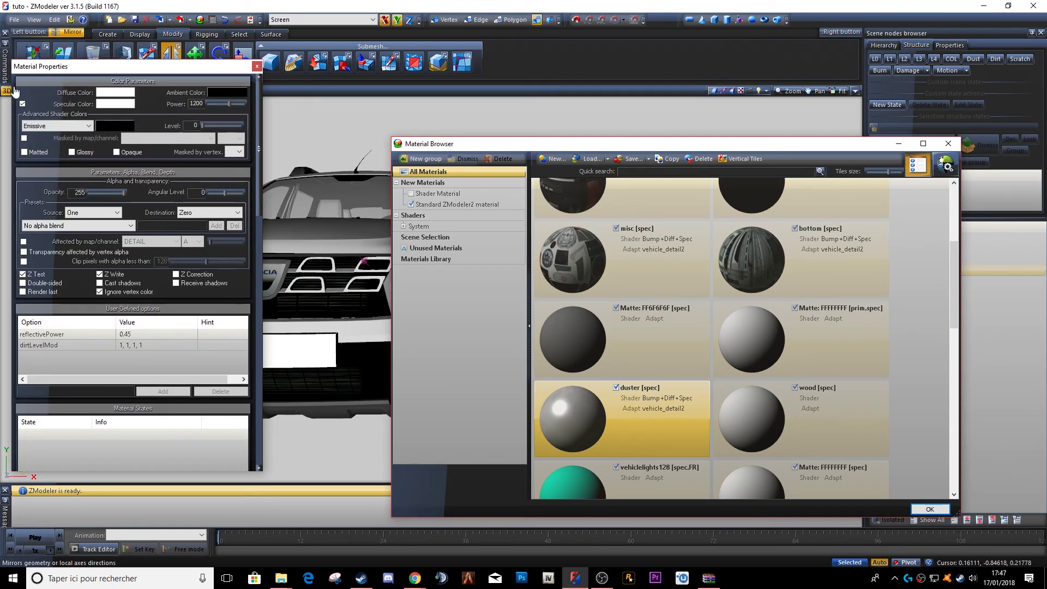
click(23, 104)
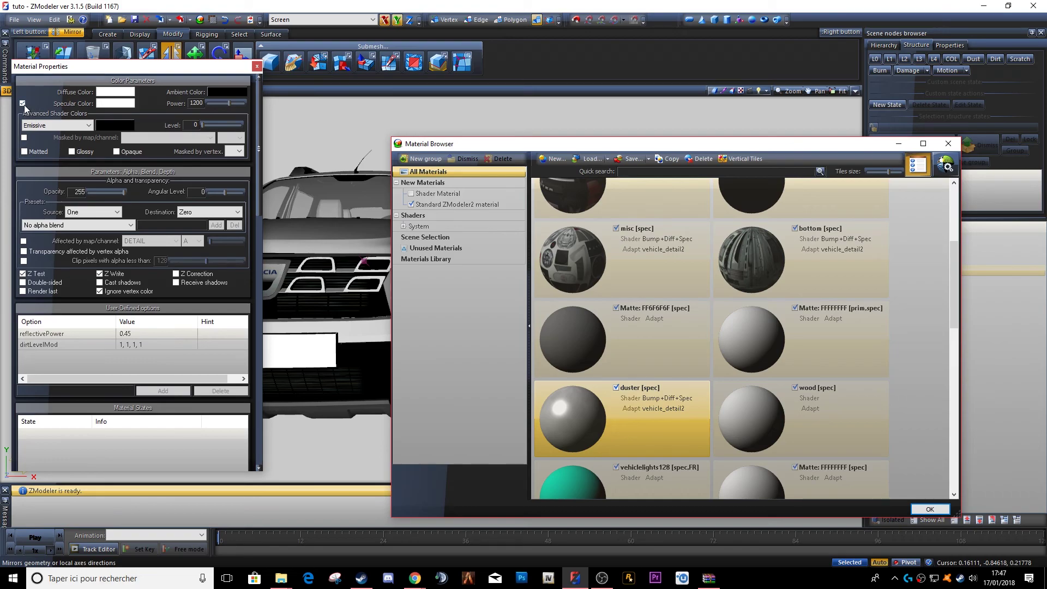
Step: Assign plate01.dds to the DETAIL layer and blank_normal.dds to the BUMPMAP layer of the duster [spec] material
drag(258, 111, 241, 199)
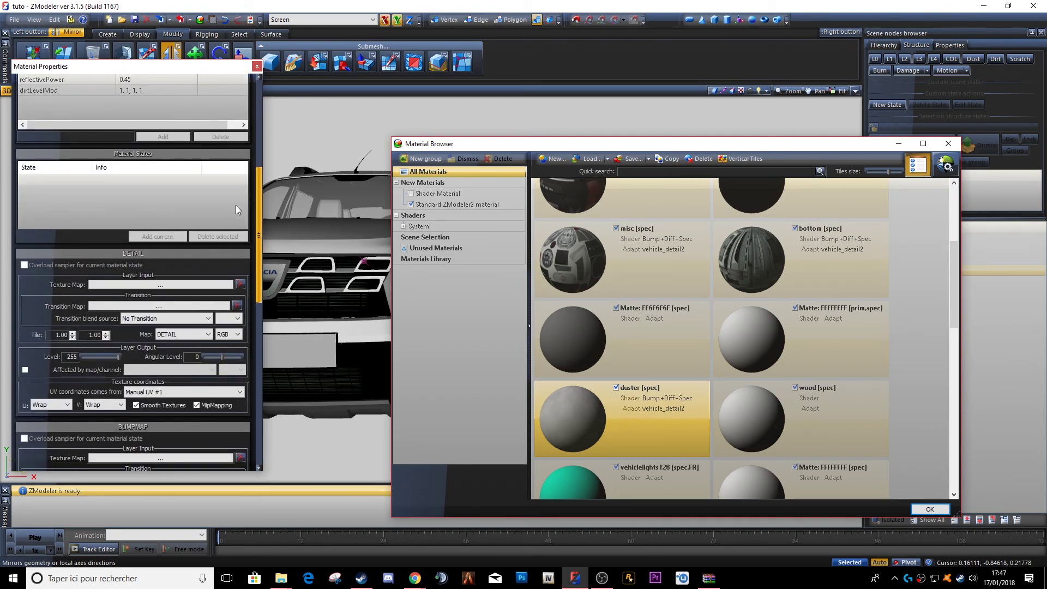
click(182, 284)
scroll(321, 228, up, 5)
scroll(321, 228, down, 6)
scroll(320, 215, down, 6)
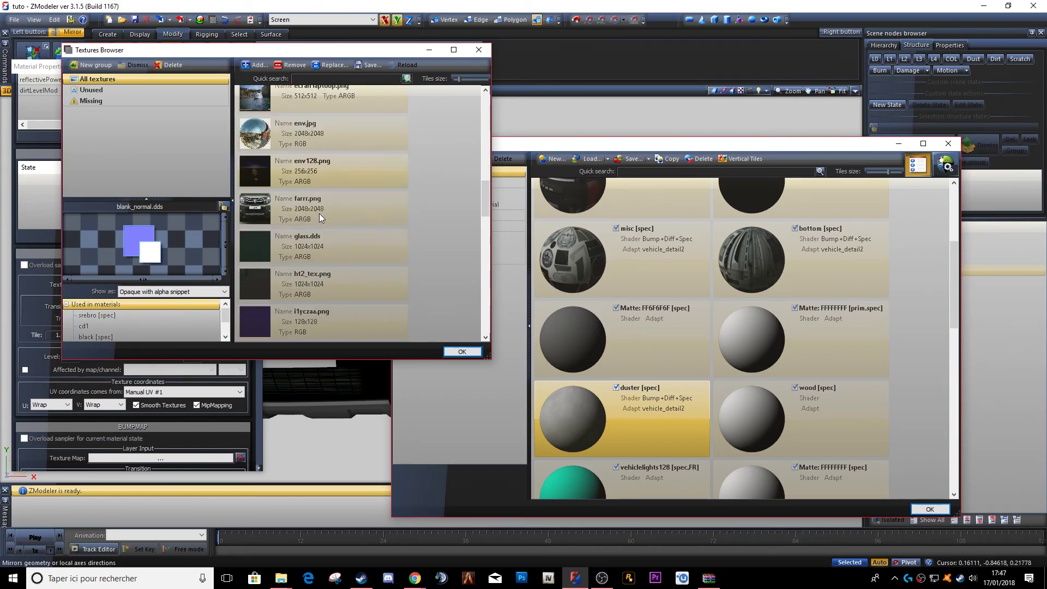
double_click(319, 285)
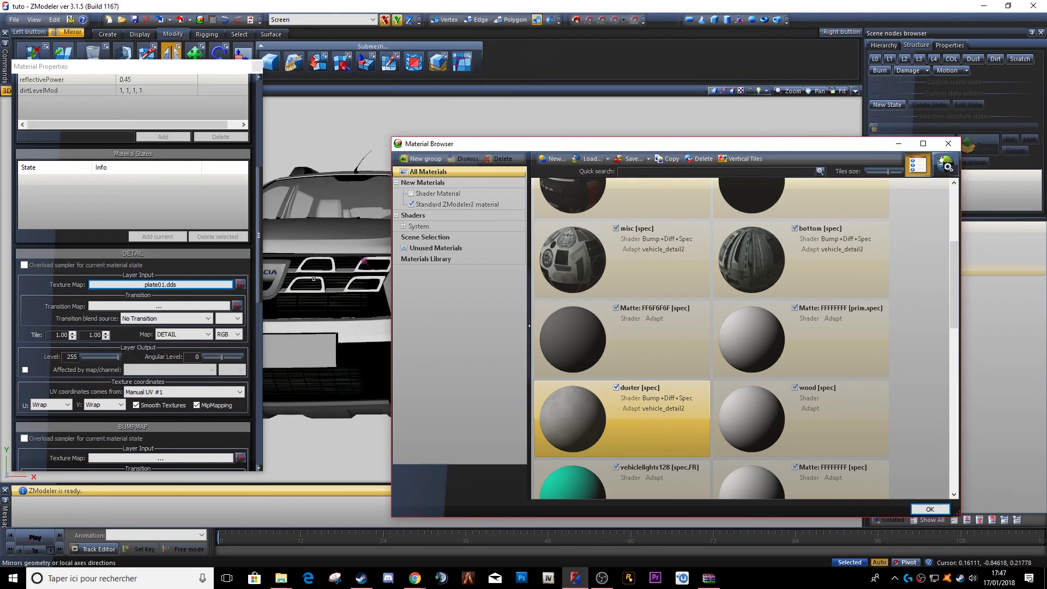
click(198, 459)
scroll(335, 238, up, 10)
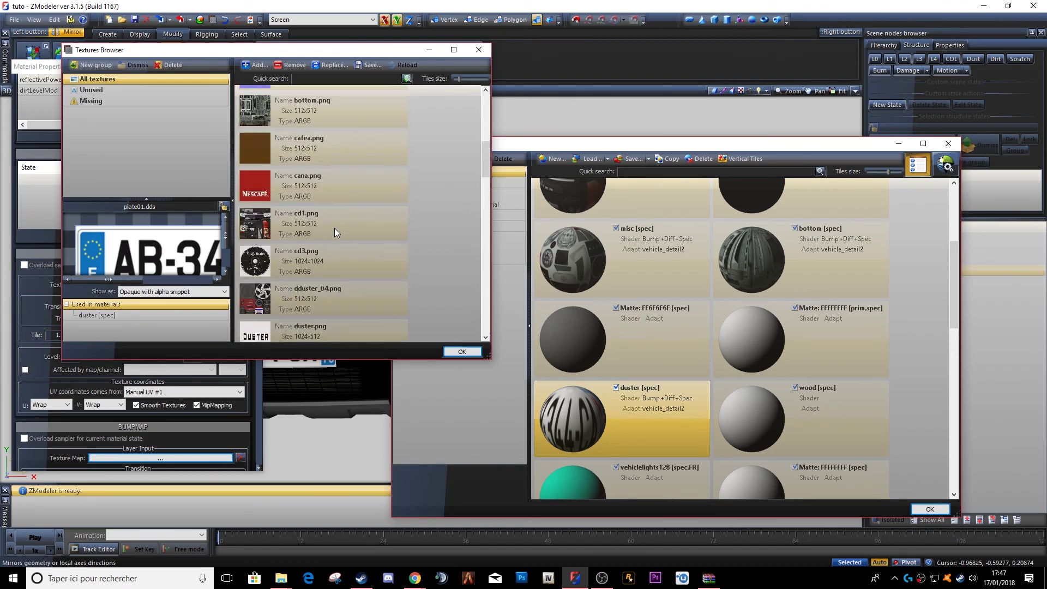
double_click(326, 231)
click(250, 66)
middle_drag(332, 333, 351, 306)
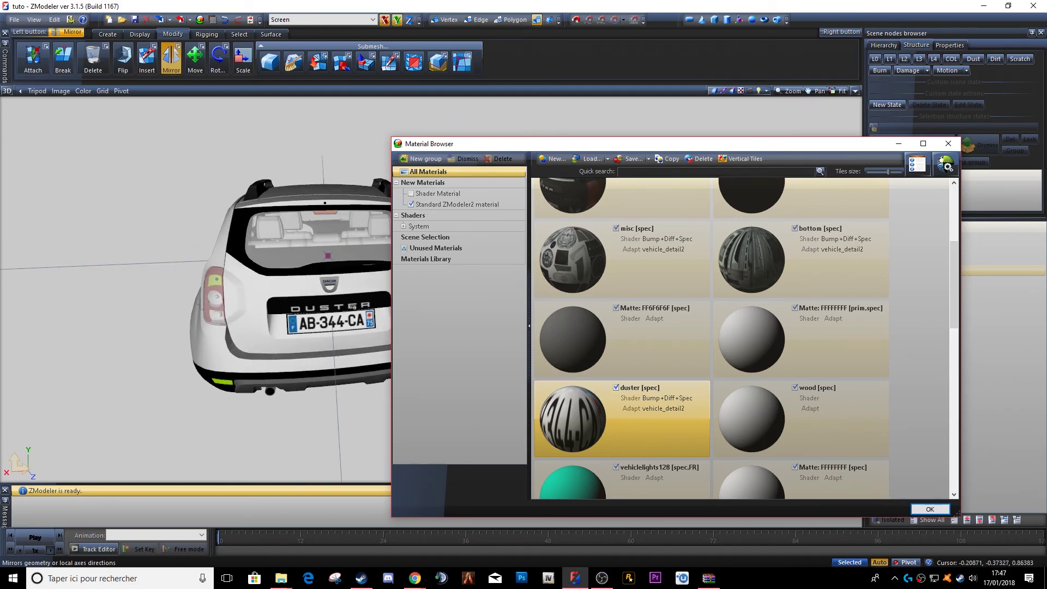
Step: Apply the GTAV vehicle_interior2 shader preset to the wood [spec] material and disable its specular color
click(794, 388)
middle_drag(258, 323, 299, 325)
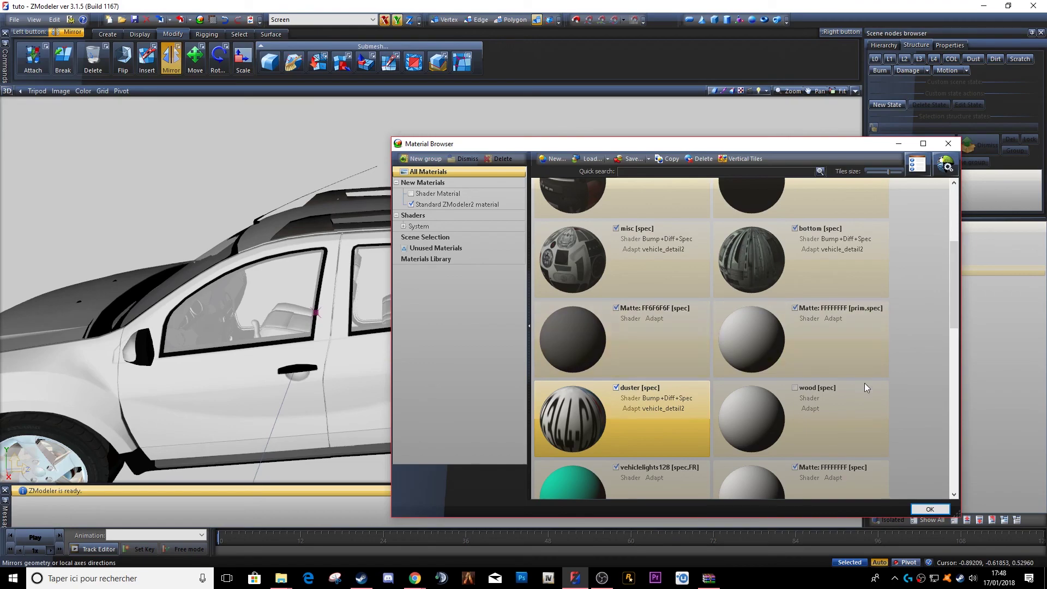
click(821, 410)
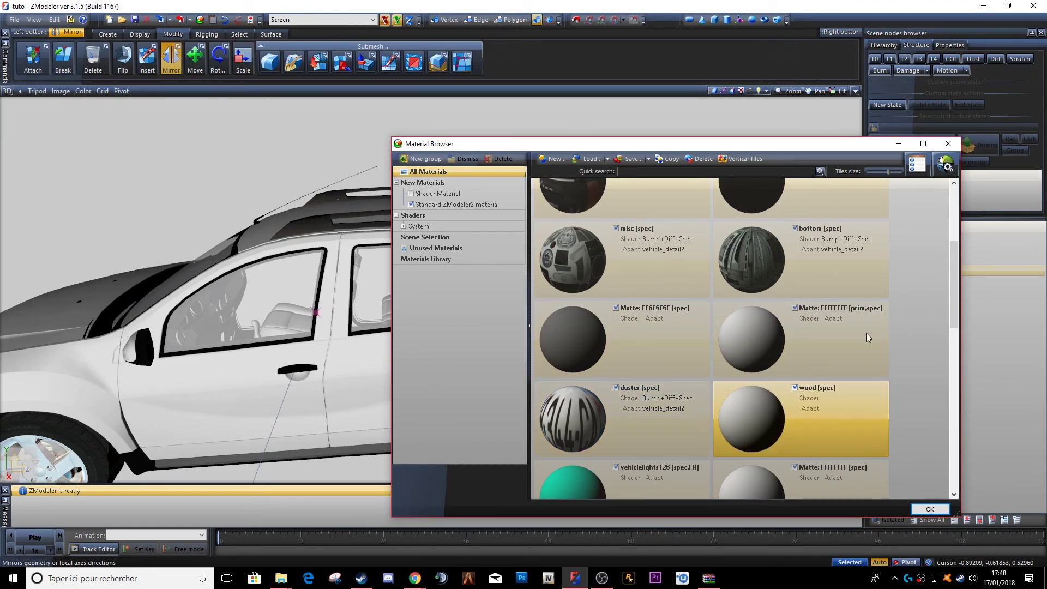
click(945, 164)
mouse_move(959, 197)
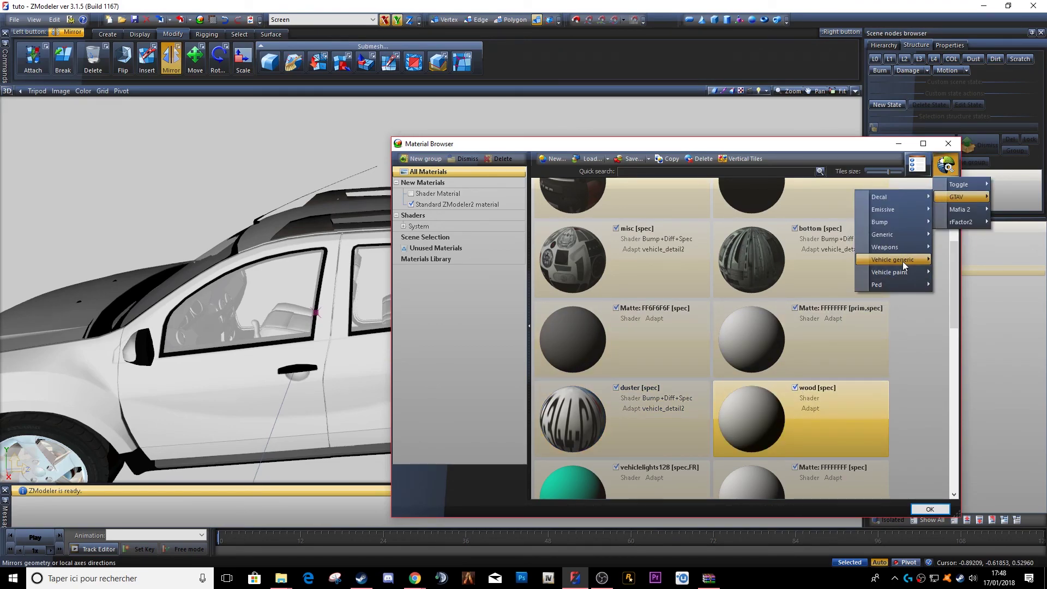
mouse_move(894, 259)
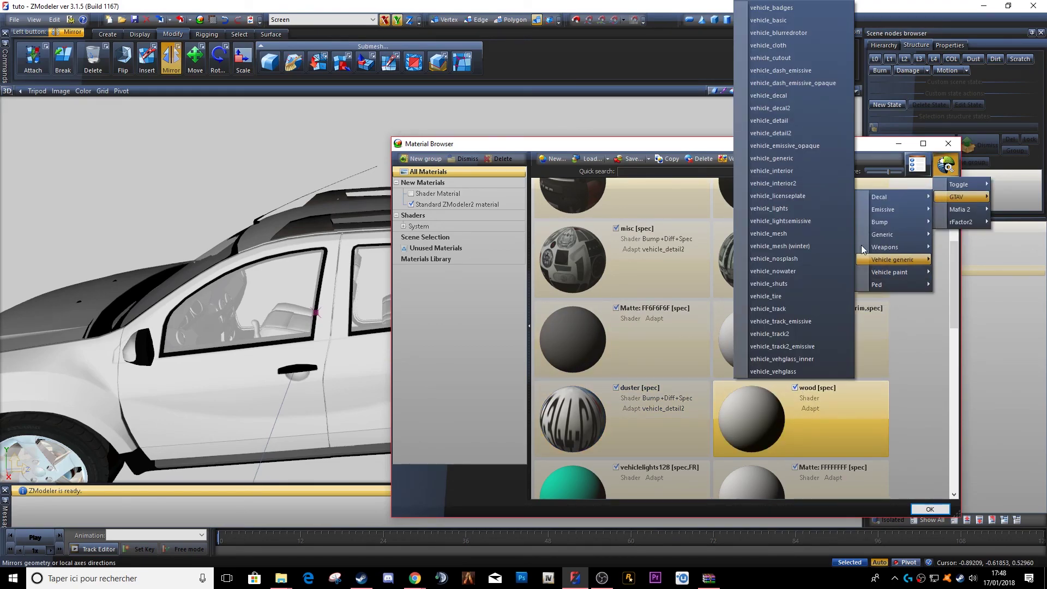
click(792, 183)
scroll(216, 305, up, 8)
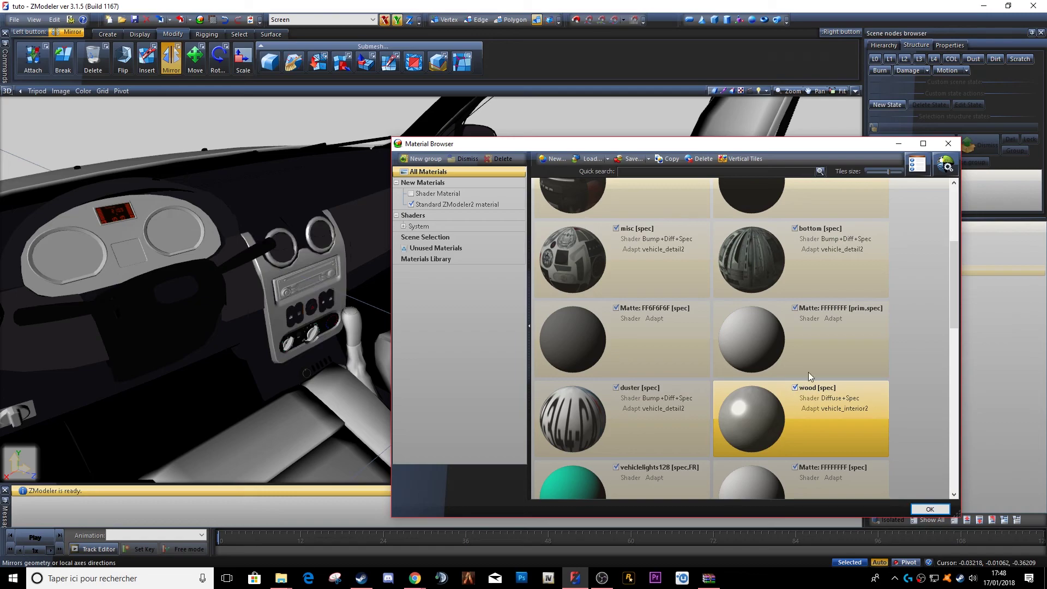
click(917, 164)
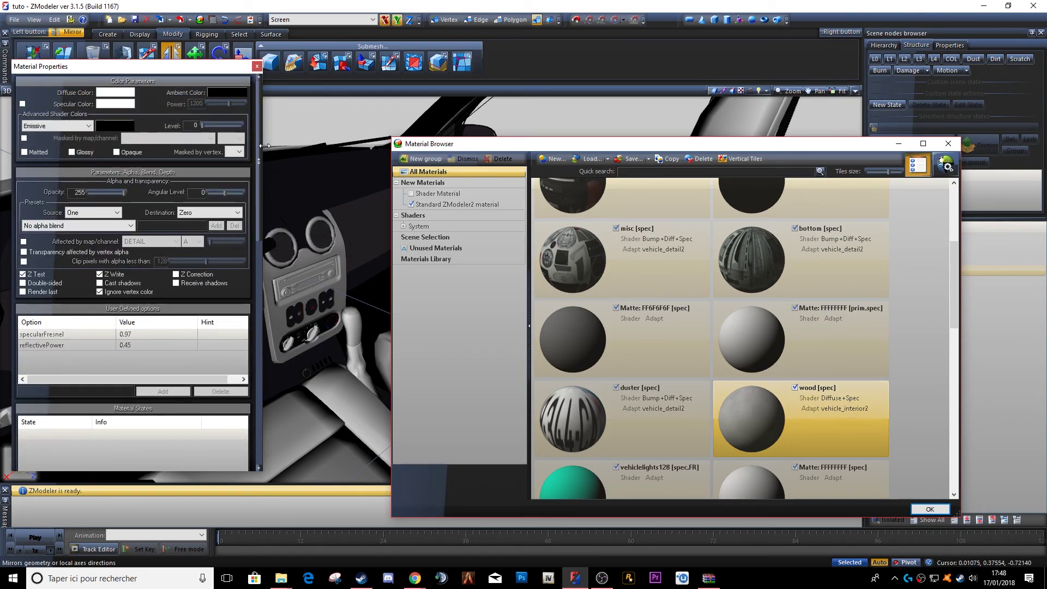
Step: Assign wood.png as the texture map of the wood [spec] material's DETAIL layer
drag(258, 189, 269, 310)
click(168, 191)
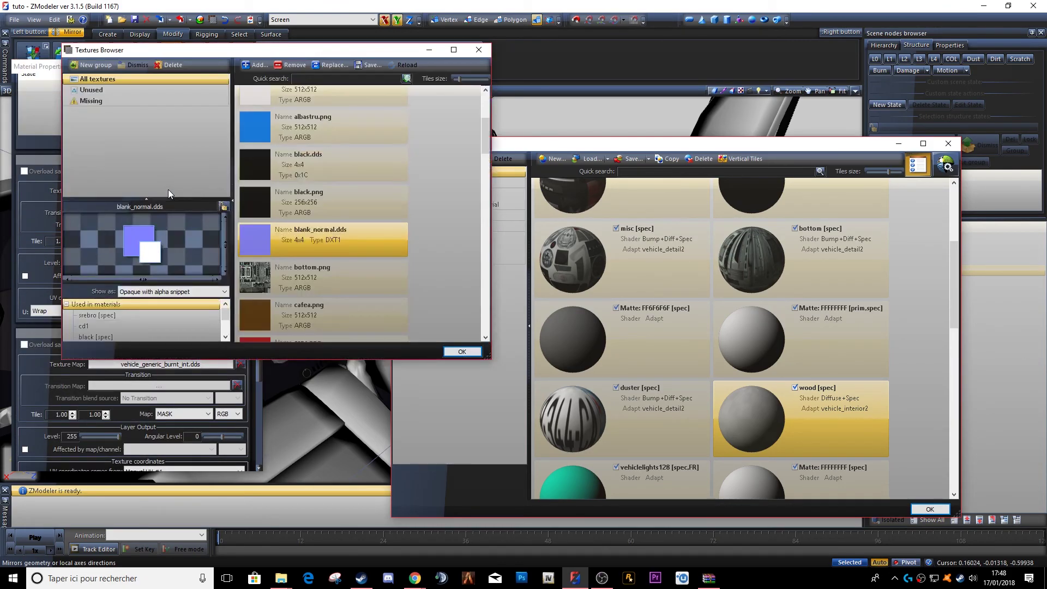
scroll(344, 199, down, 3)
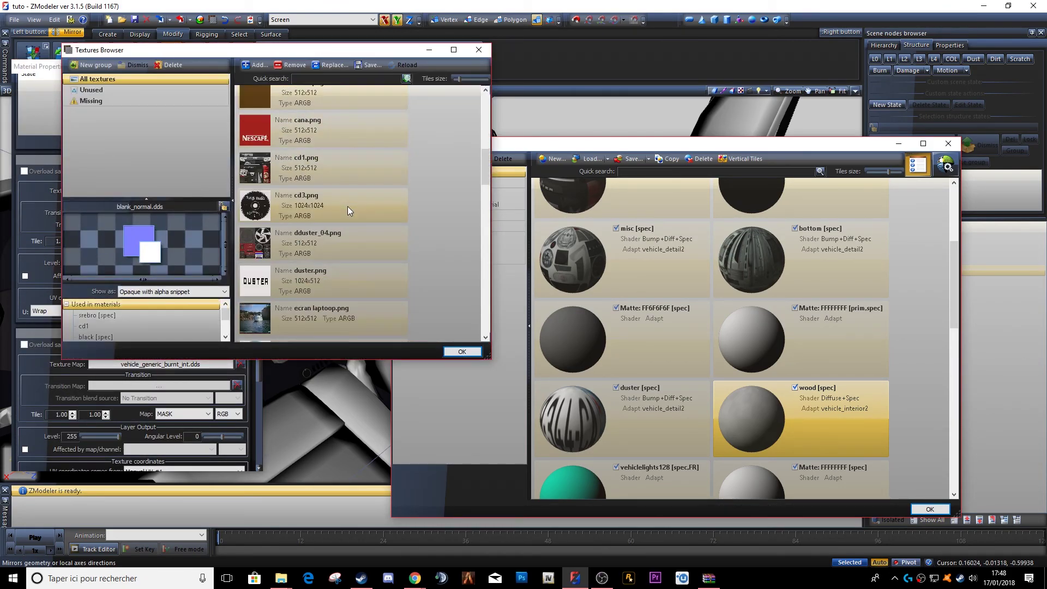
scroll(348, 206, down, 3)
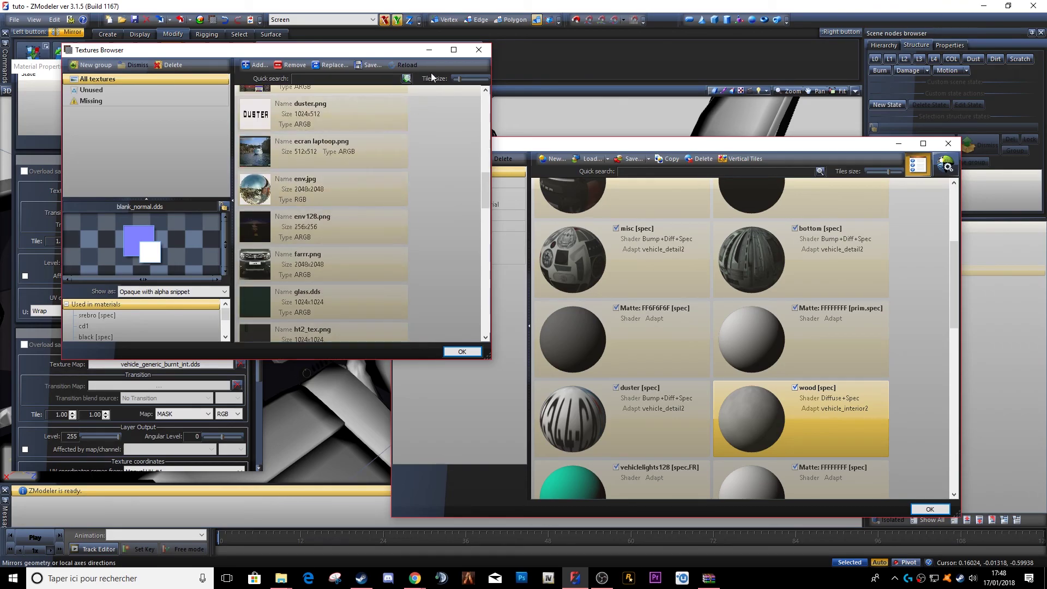
drag(377, 54, 321, 59)
scroll(350, 255, down, 5)
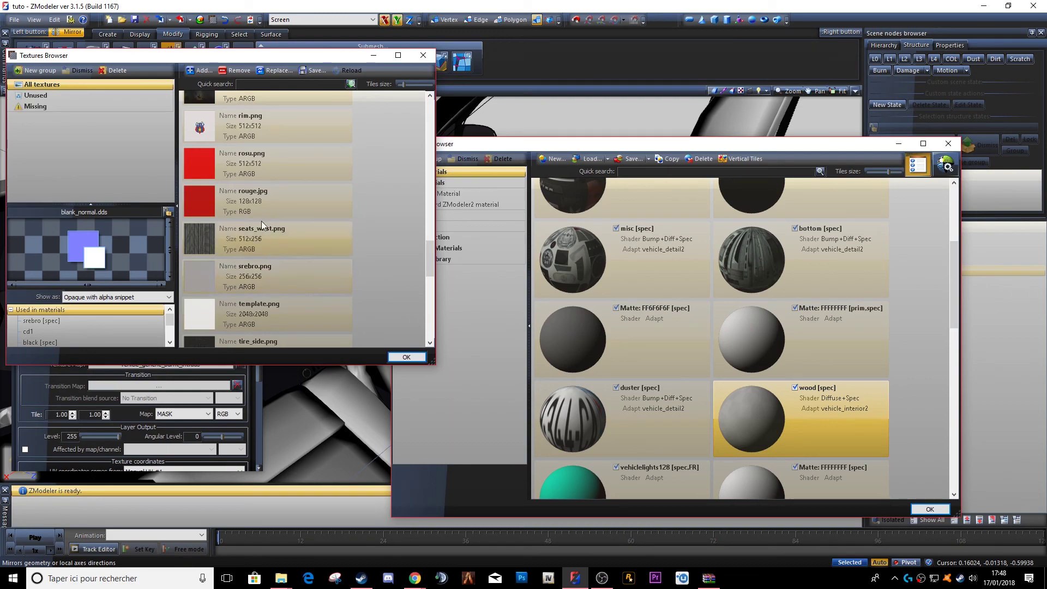
scroll(272, 290, down, 3)
scroll(265, 294, down, 5)
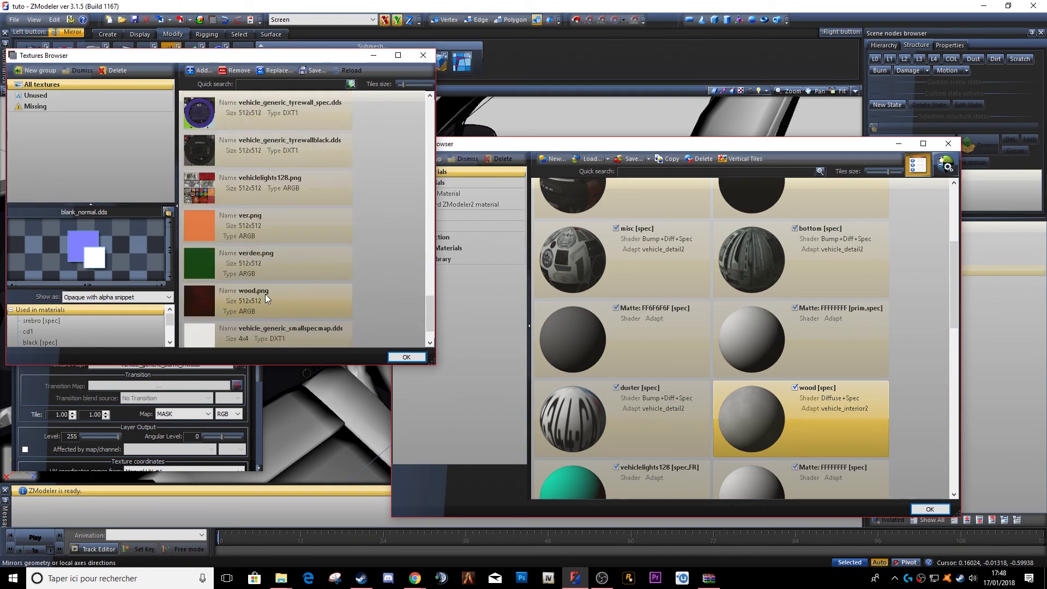
double_click(270, 241)
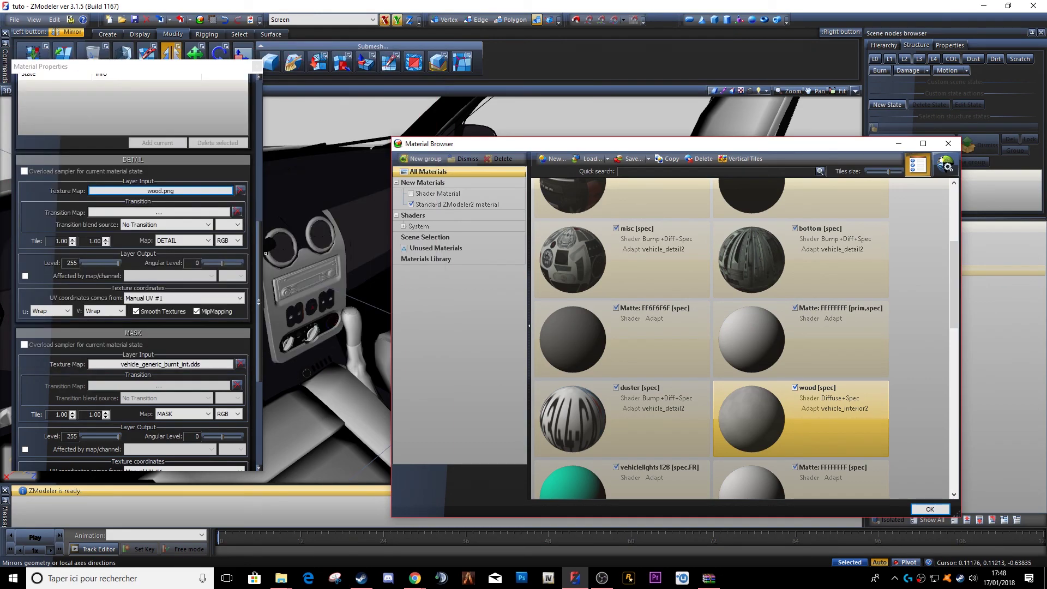
click(256, 66)
middle_drag(218, 256, 276, 281)
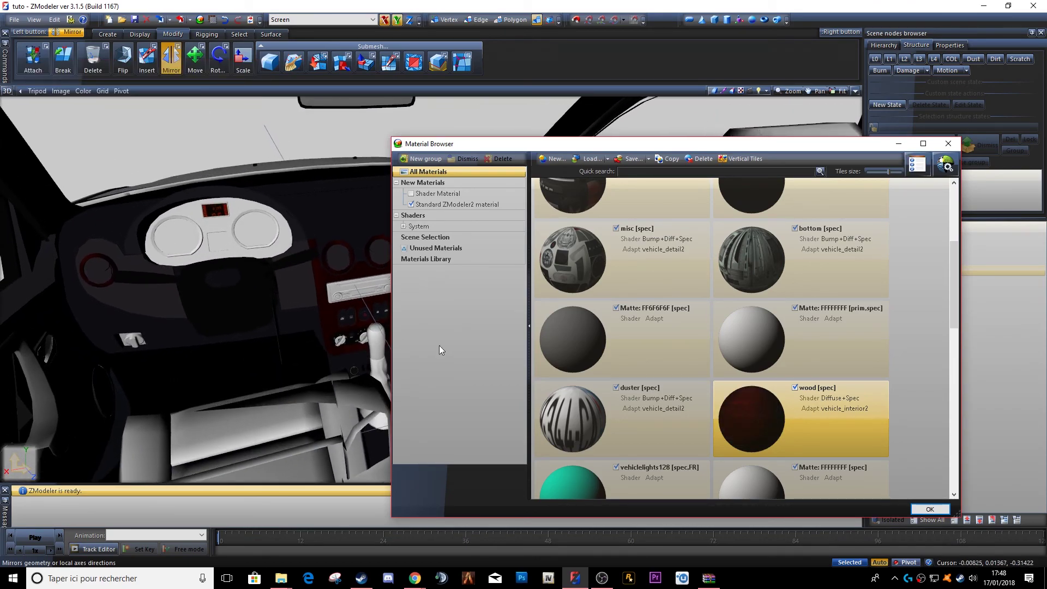
Step: Examine the dashboard and the rear lights alongside the remaining materials that have no shader preset
scroll(686, 410, down, 3)
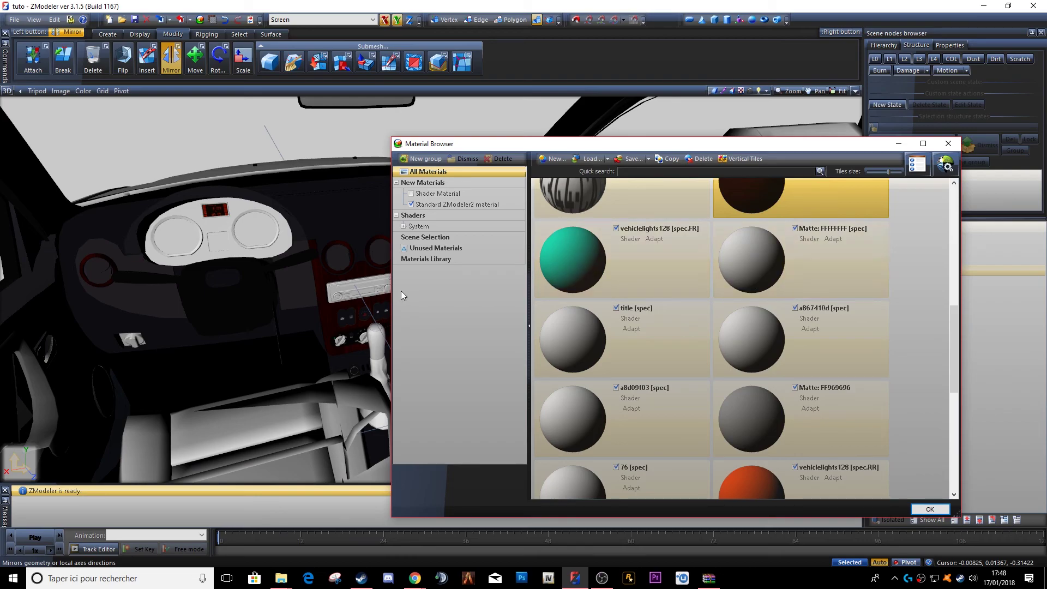
middle_drag(206, 280, 230, 303)
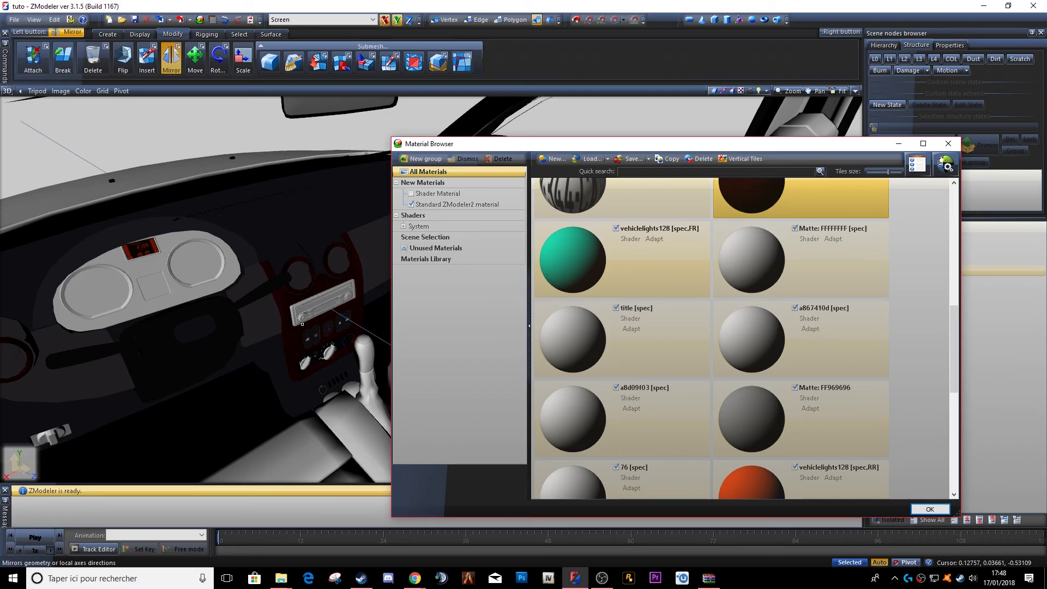
middle_drag(207, 324, 263, 234)
scroll(172, 307, down, 8)
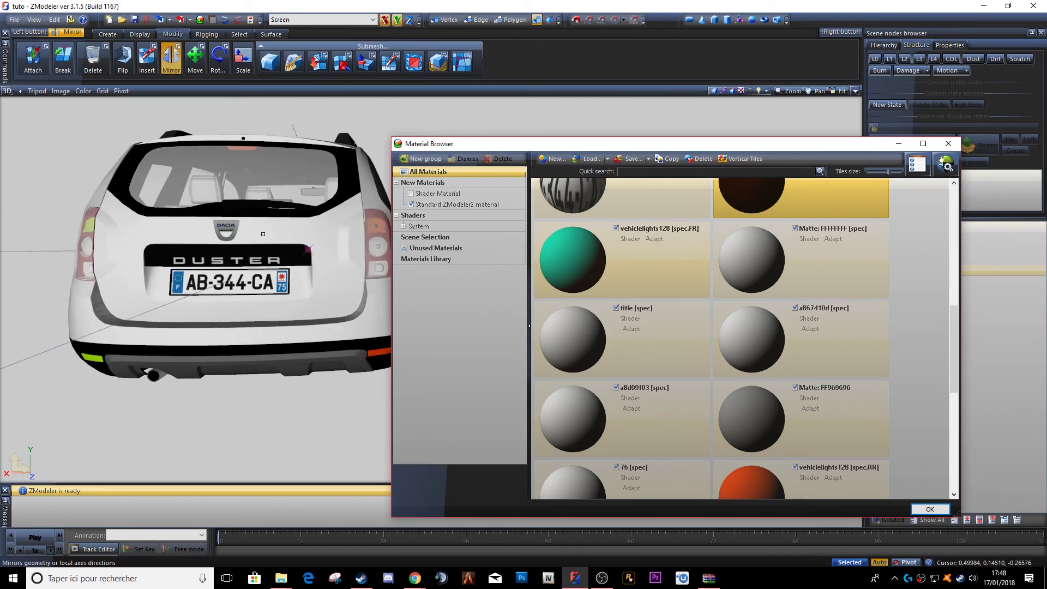
scroll(351, 250, up, 10)
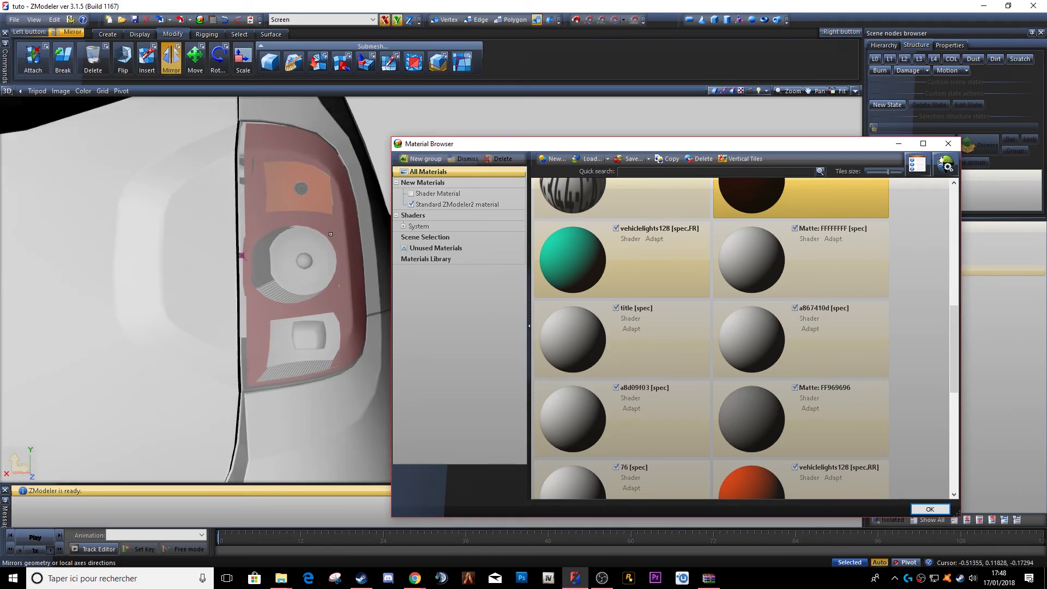
scroll(330, 234, down, 10)
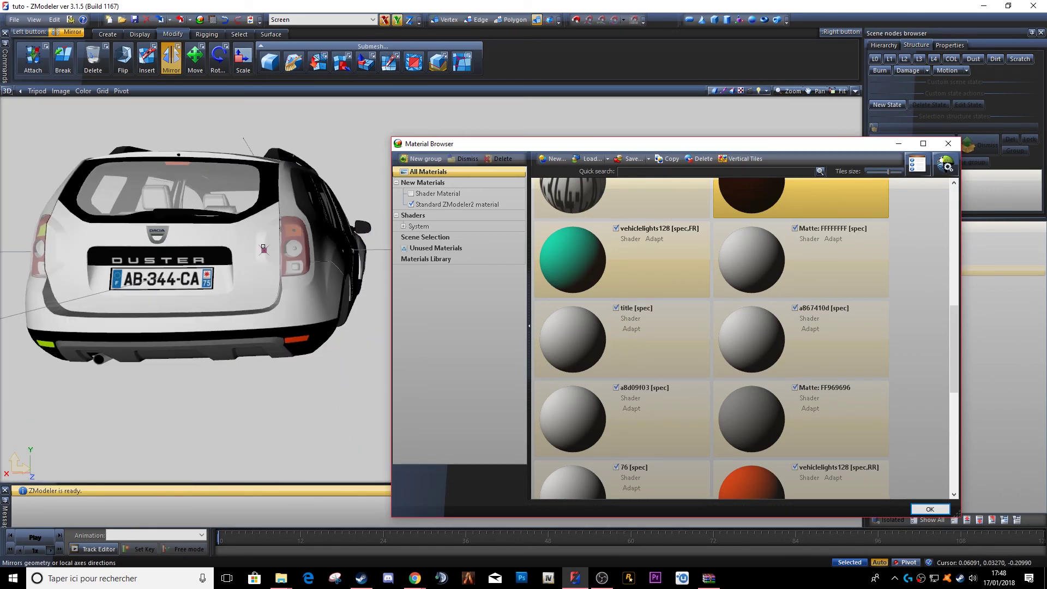
middle_drag(303, 282, 313, 284)
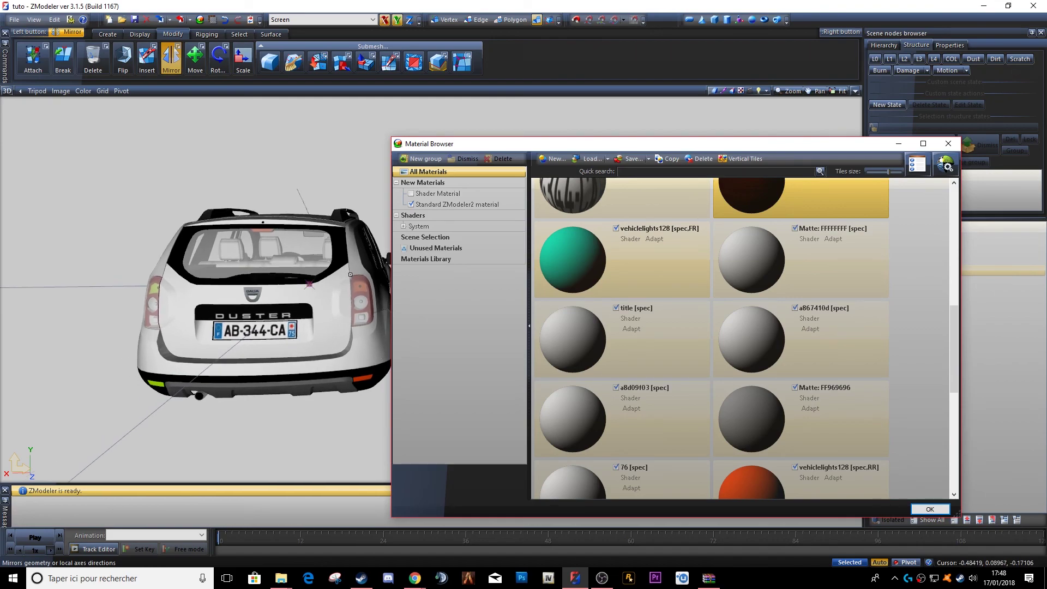
middle_drag(289, 330, 318, 328)
scroll(318, 328, up, 2)
scroll(358, 264, up, 2)
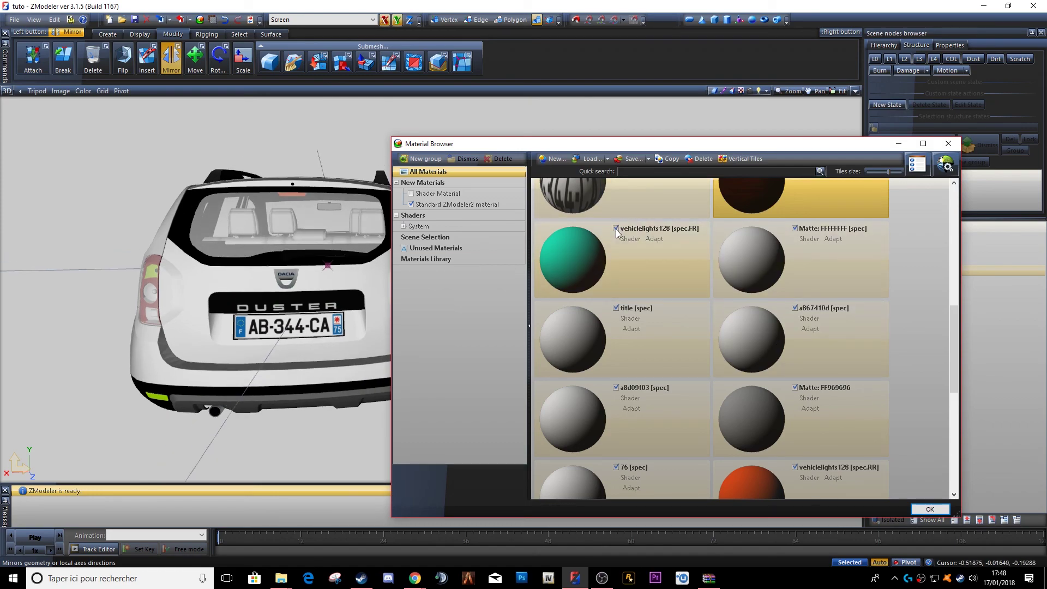
Step: Hide and show the black [spec,trans] material again to examine the windows and the light units behind it
middle_drag(355, 263, 233, 259)
scroll(234, 259, up, 2)
middle_drag(279, 297, 289, 262)
scroll(658, 361, down, 4)
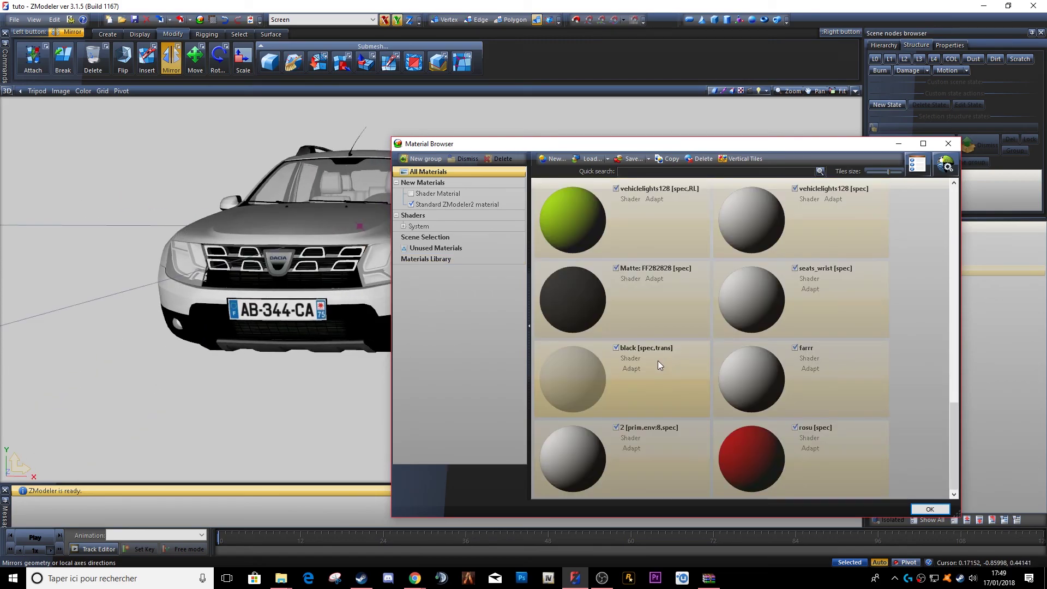
scroll(621, 332, up, 3)
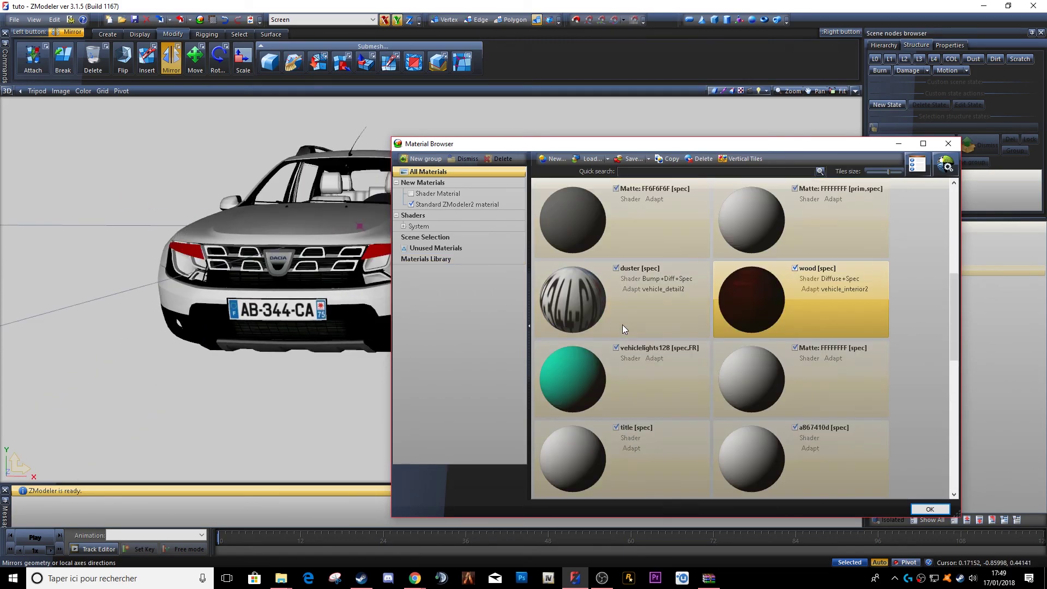
middle_drag(290, 309, 315, 322)
scroll(315, 322, up, 2)
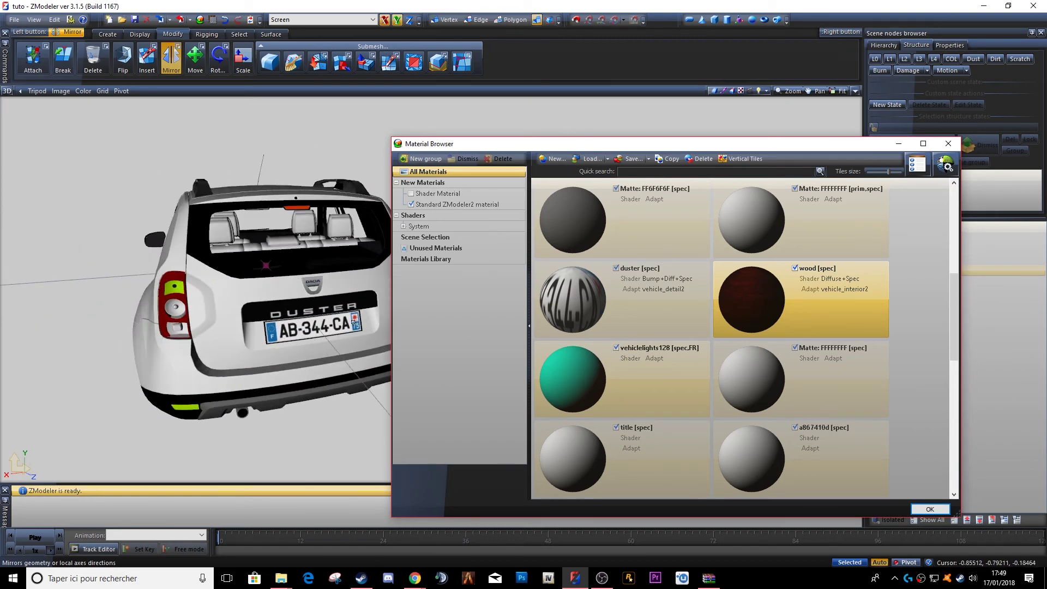
scroll(613, 346, down, 6)
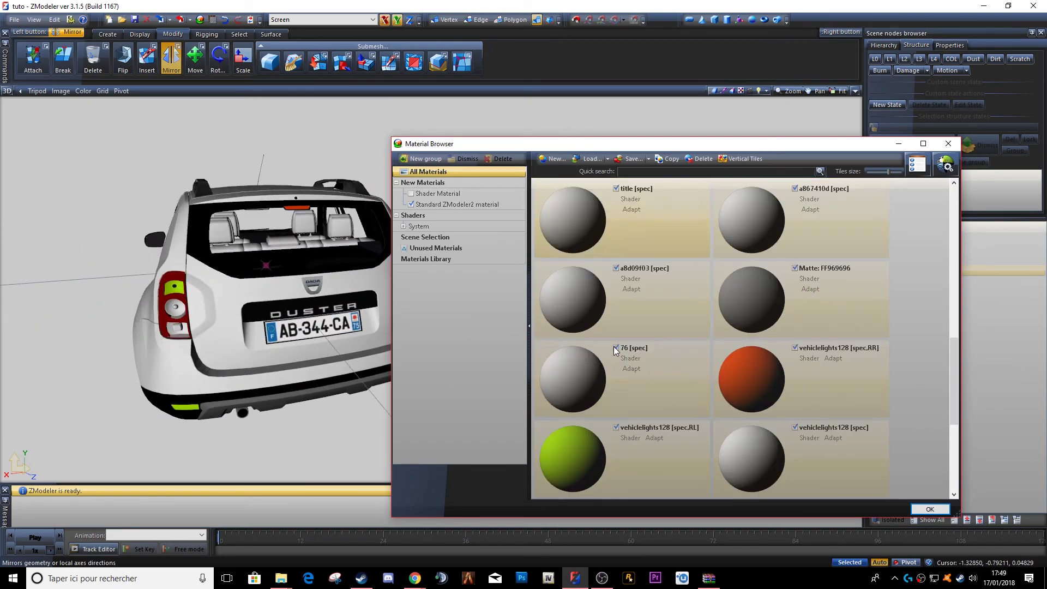
scroll(613, 346, up, 8)
scroll(613, 338, down, 2)
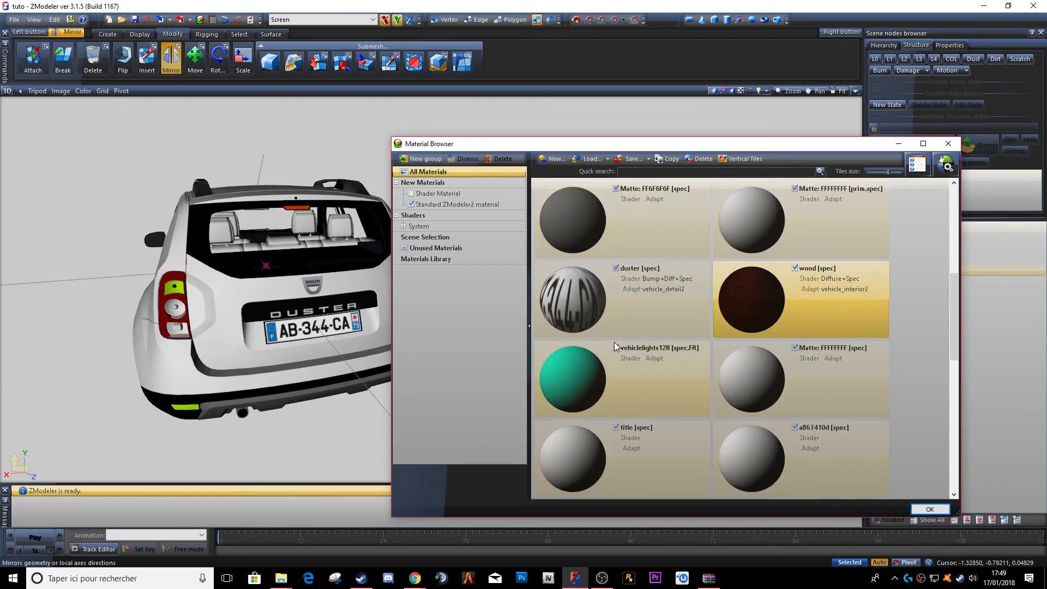
middle_drag(332, 326, 599, 376)
scroll(605, 359, down, 6)
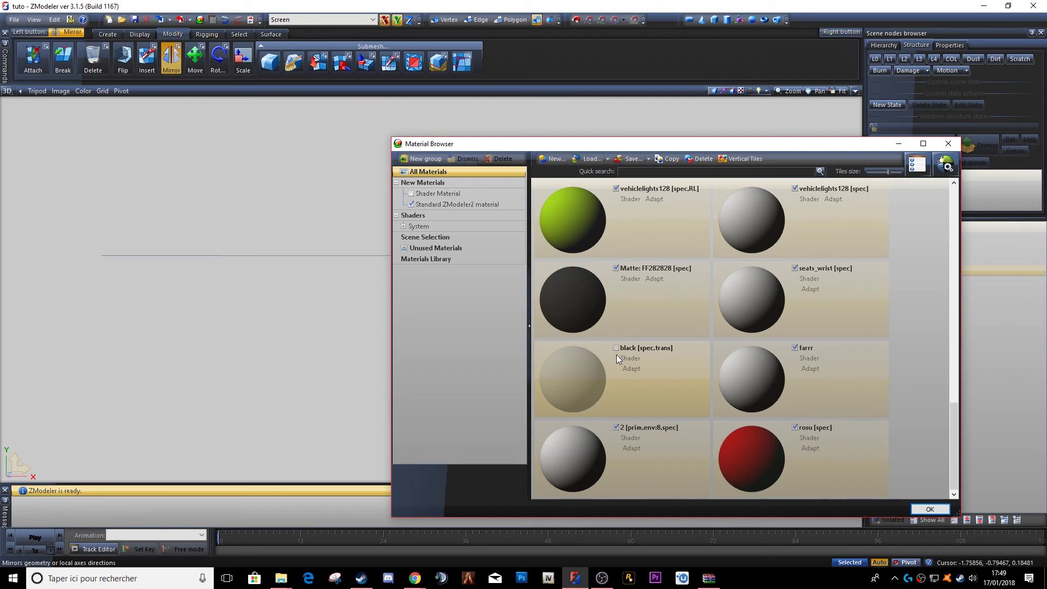
middle_drag(128, 300, 222, 276)
scroll(610, 285, up, 4)
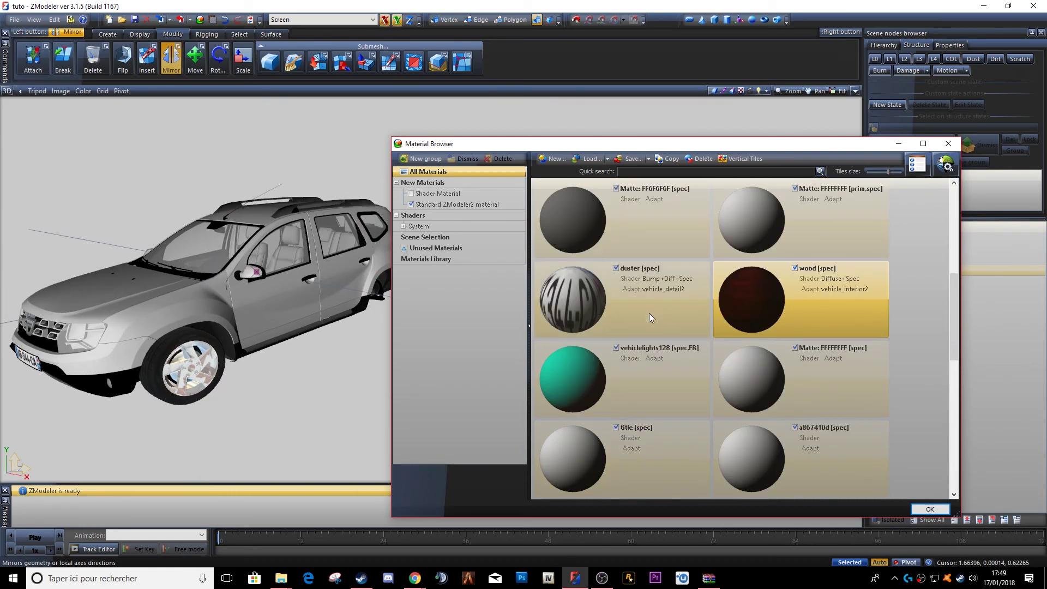
Step: Toggle the title [spec] material to examine which part of the car uses it
scroll(636, 349, down, 1)
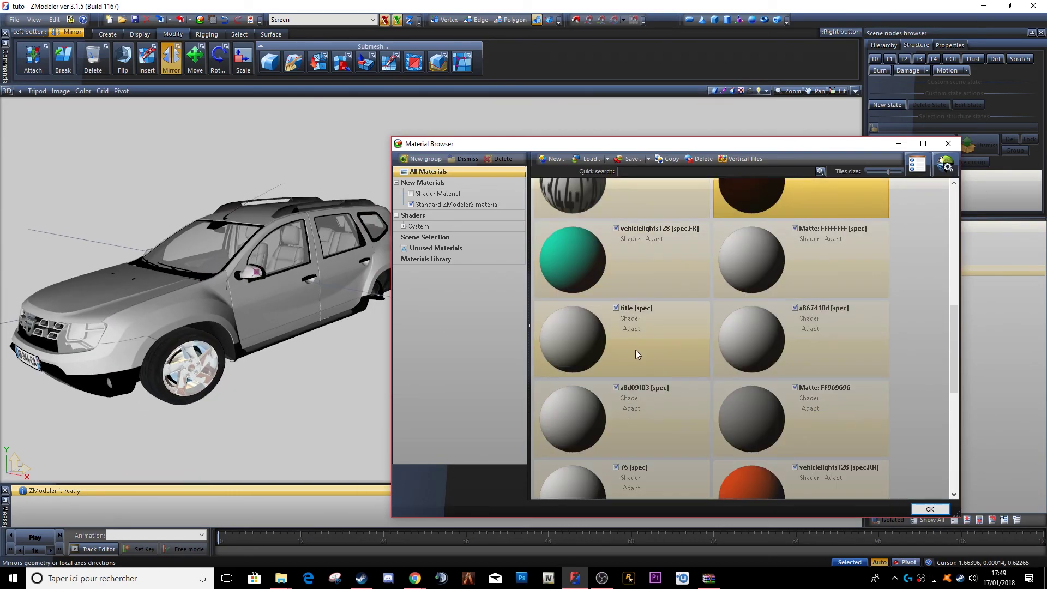
click(616, 310)
middle_drag(327, 305, 295, 250)
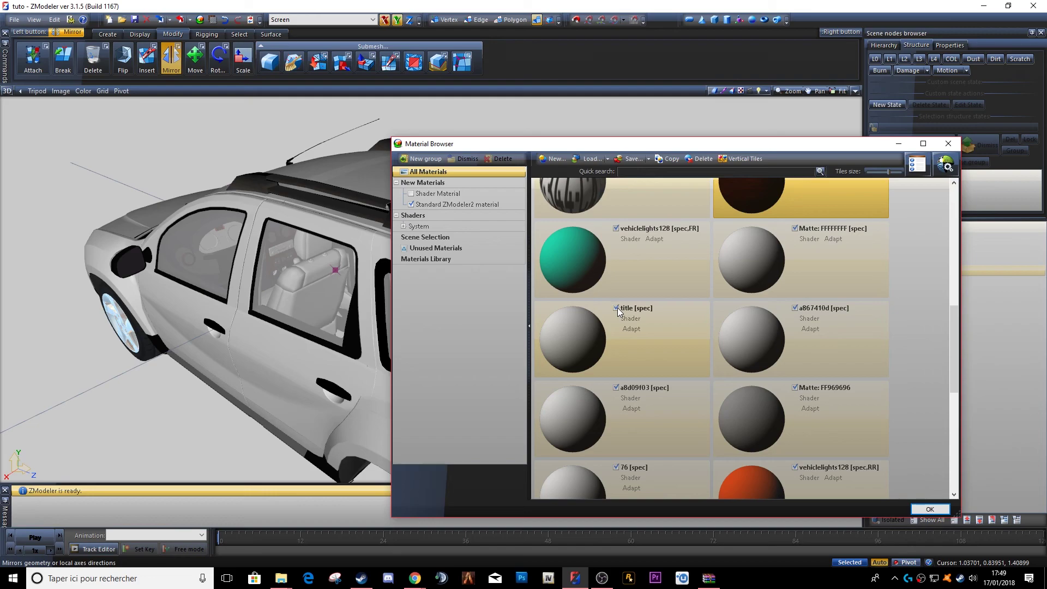
scroll(357, 302, up, 4)
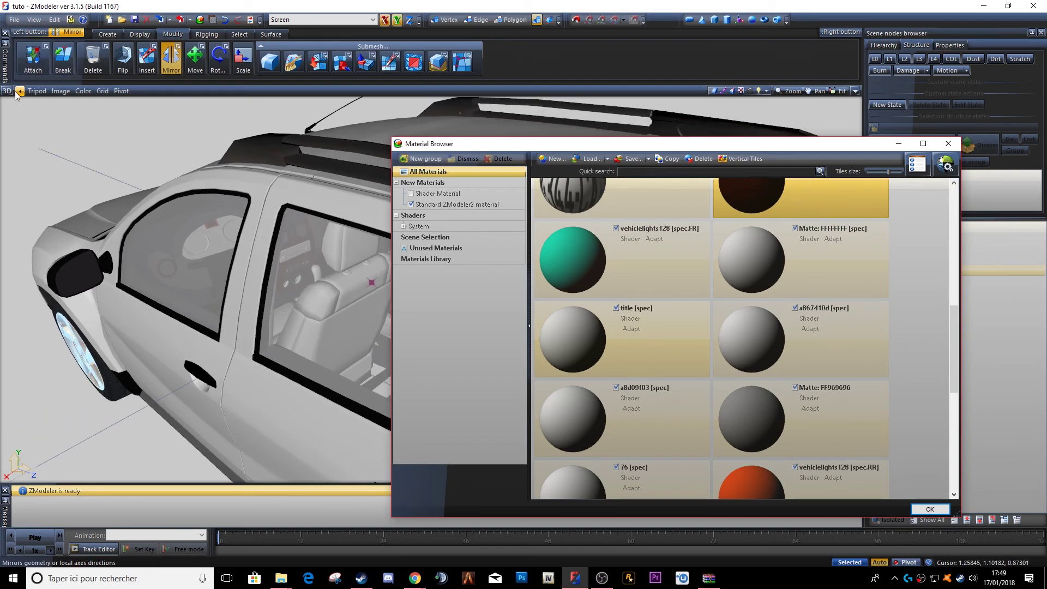
Step: Try to reset the 3D viewport's camera by switching to the Left view and back to 3D
click(6, 93)
click(35, 125)
click(5, 93)
click(21, 104)
scroll(257, 308, up, 6)
scroll(359, 267, up, 5)
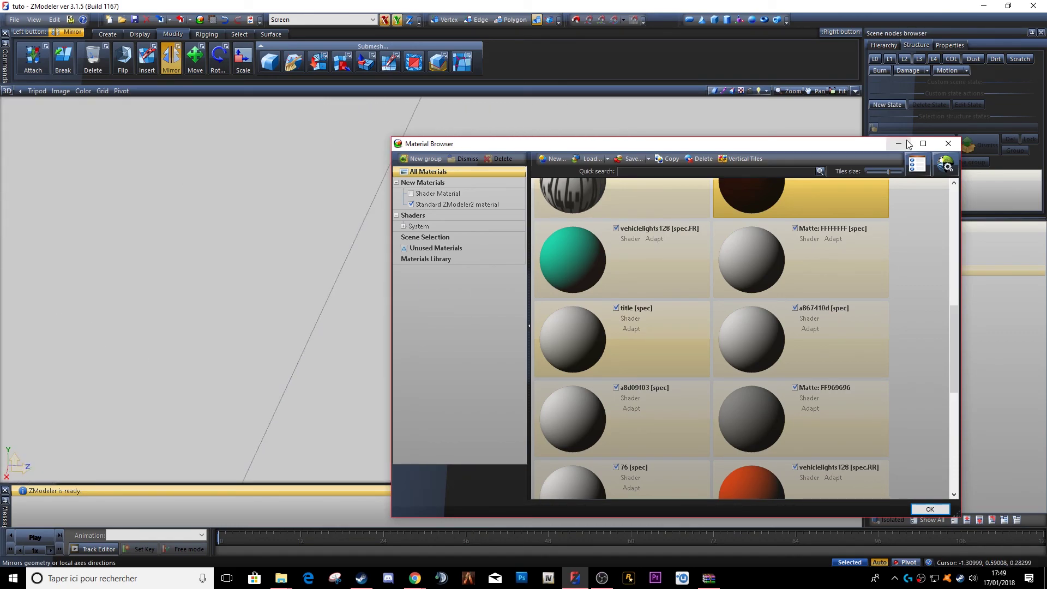
Step: Close the Material Browser and recentre the maximized 3D viewport on the car by switching to the Top view and back to 3D
click(947, 144)
click(855, 91)
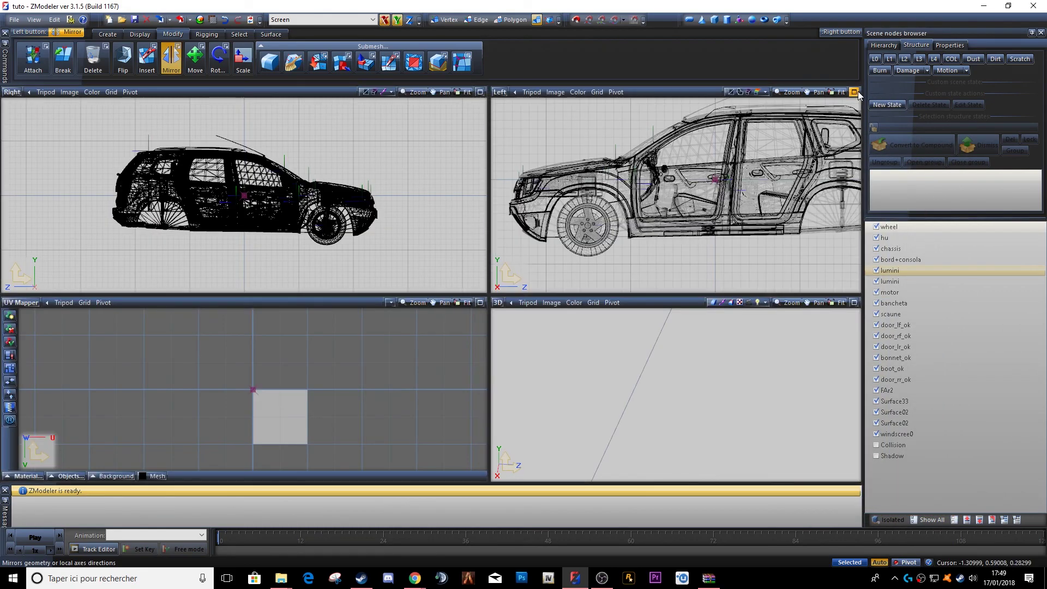
click(853, 303)
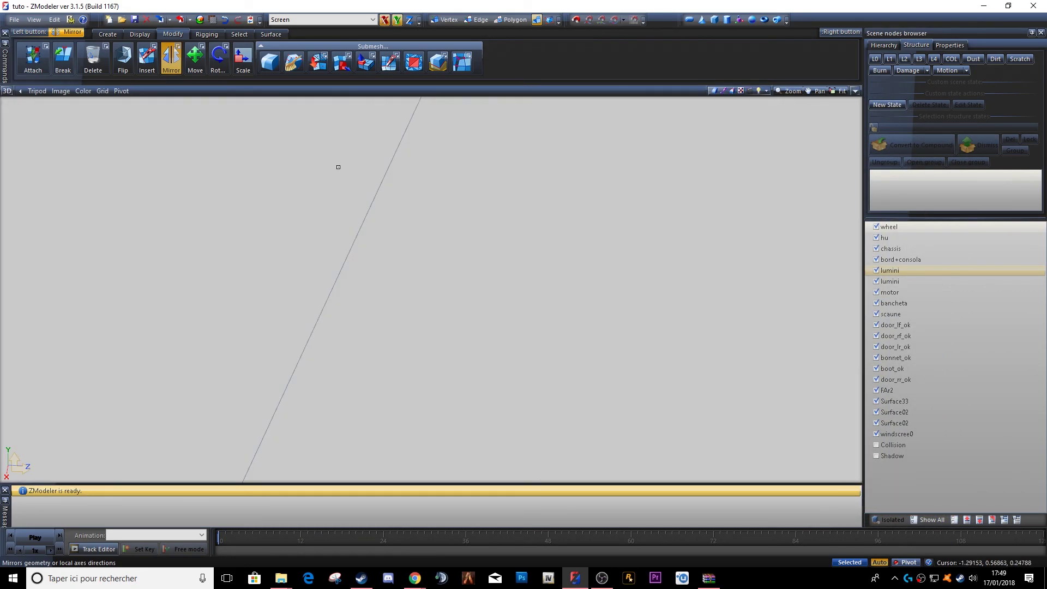
click(7, 92)
click(19, 118)
click(9, 92)
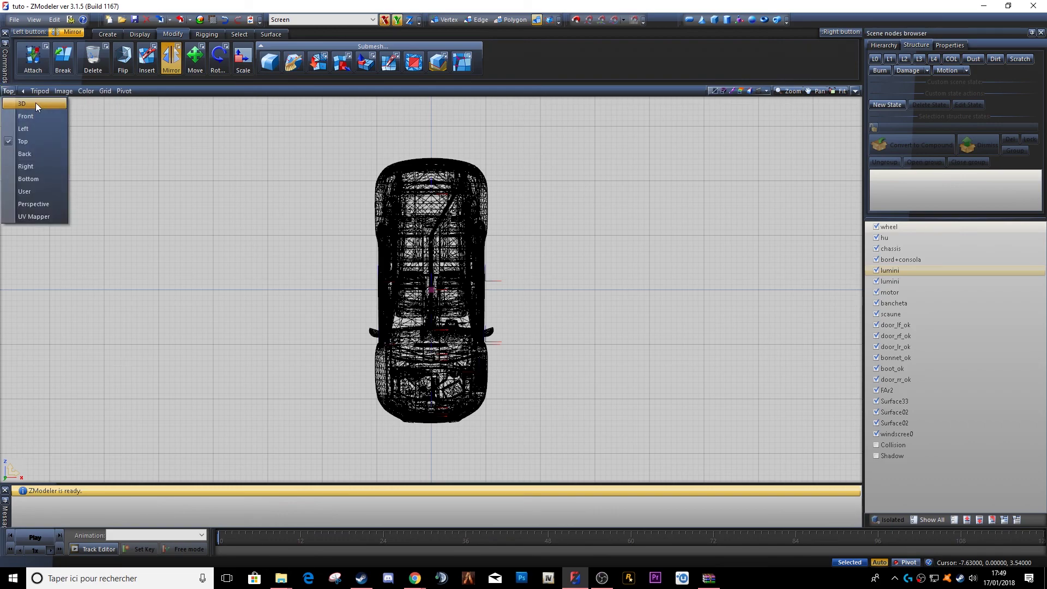
click(16, 103)
middle_drag(359, 243, 425, 264)
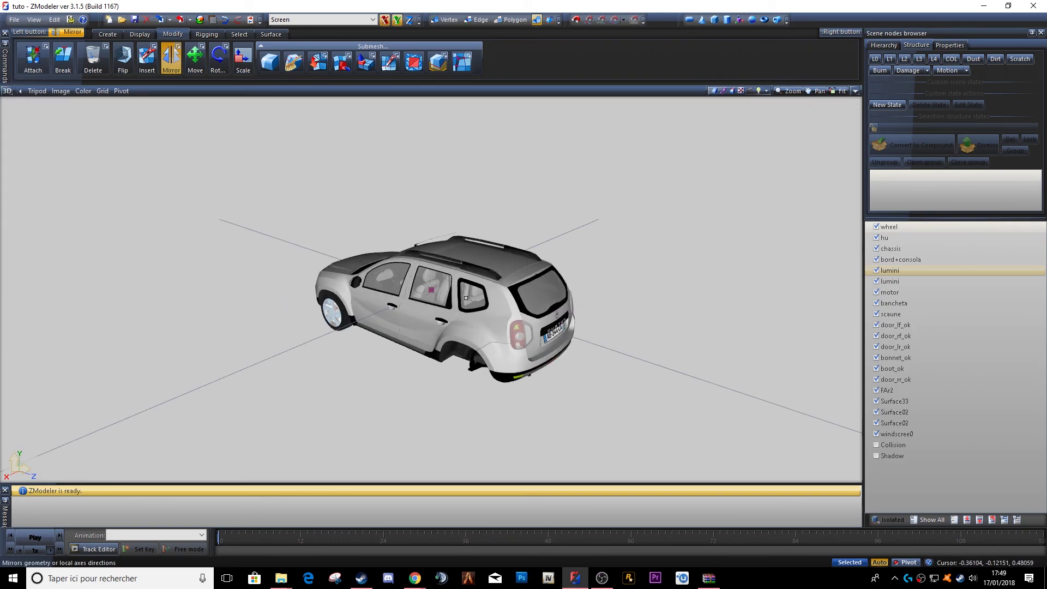
Step: Check where the title [spec] material is used in the interior and apply the GTAV vehicle_interior2 preset to it
scroll(425, 263, up, 8)
scroll(424, 264, up, 5)
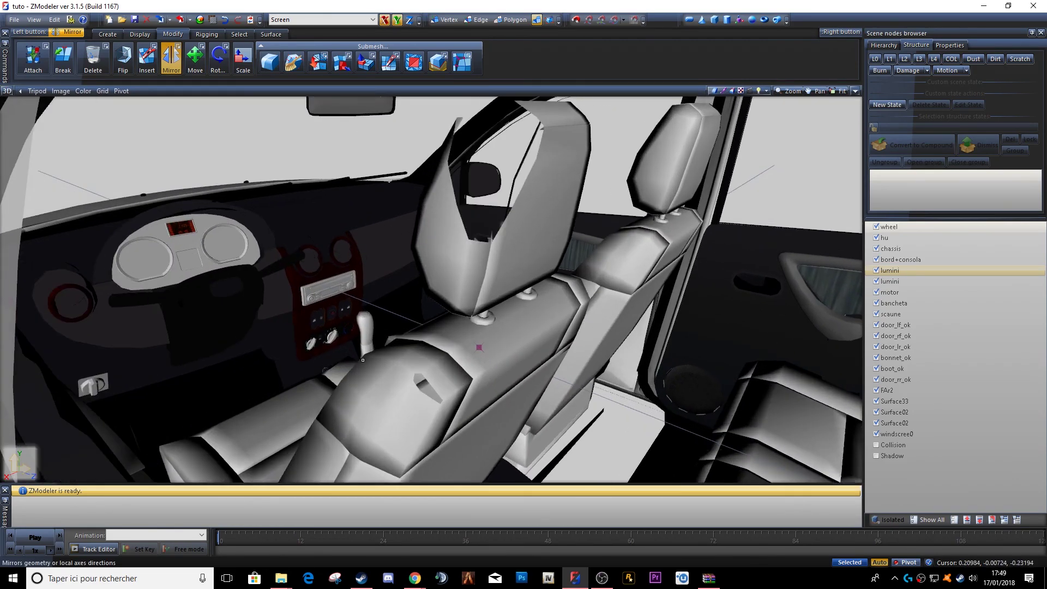
click(200, 19)
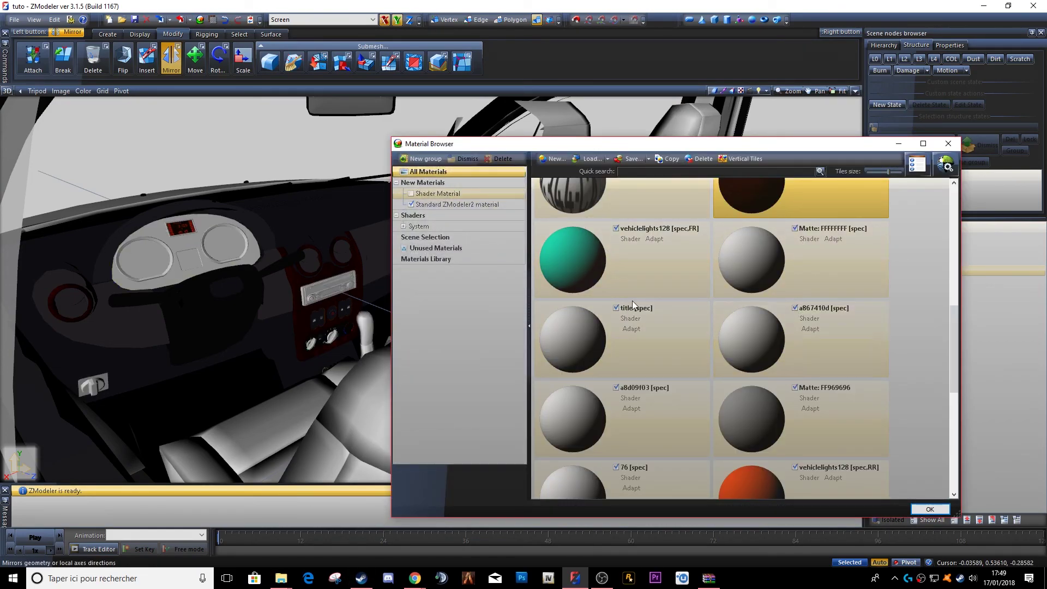
click(616, 309)
click(616, 309)
click(942, 168)
mouse_move(960, 197)
mouse_move(894, 259)
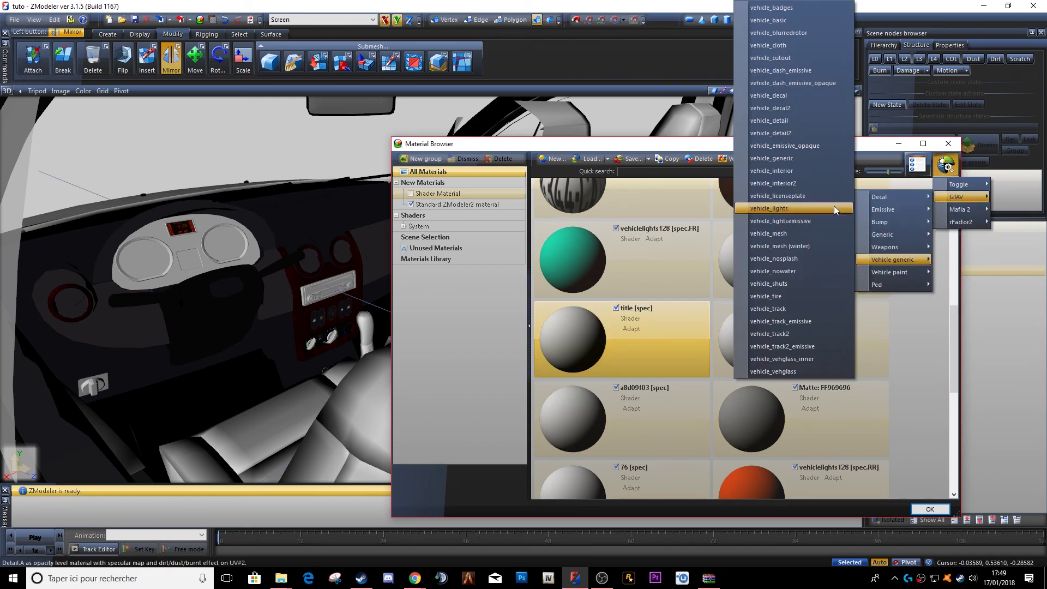
click(839, 172)
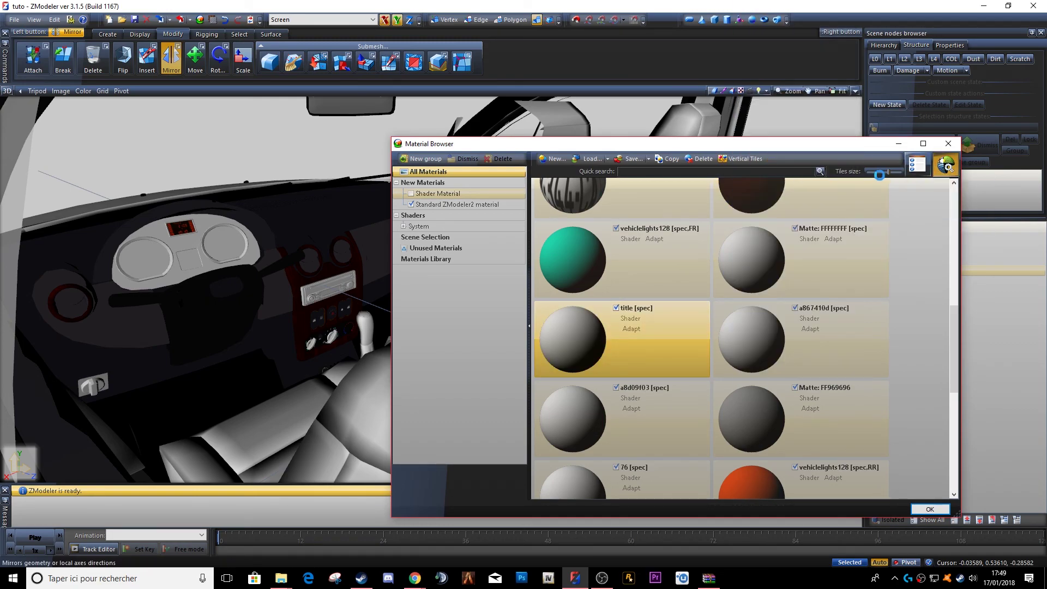
Step: Turn off the title [spec] material's specular color and assign title.png as its DETAIL texture map
click(920, 168)
drag(260, 113, 260, 98)
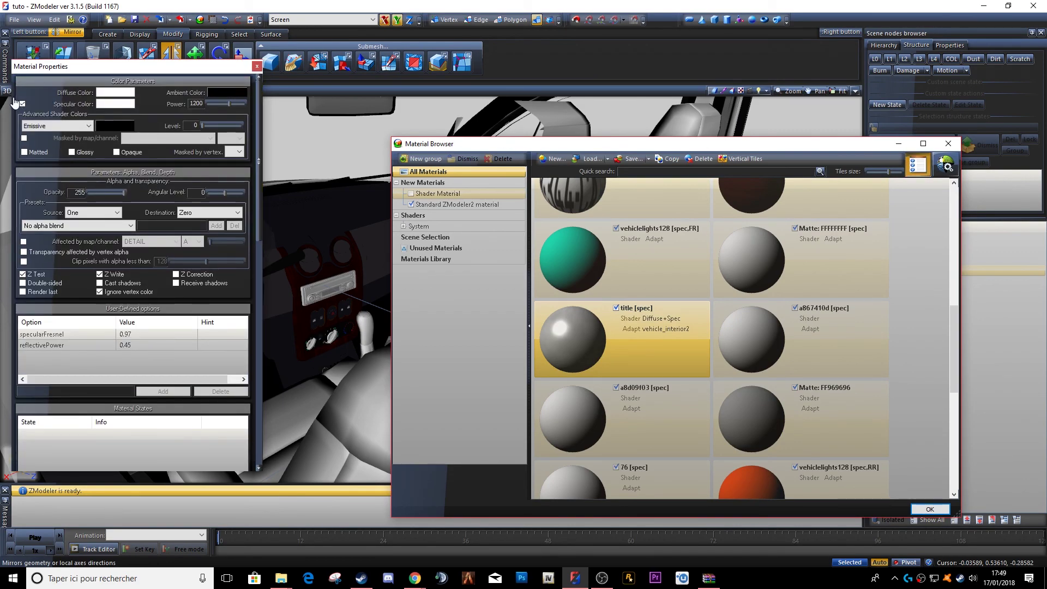
drag(259, 161, 261, 250)
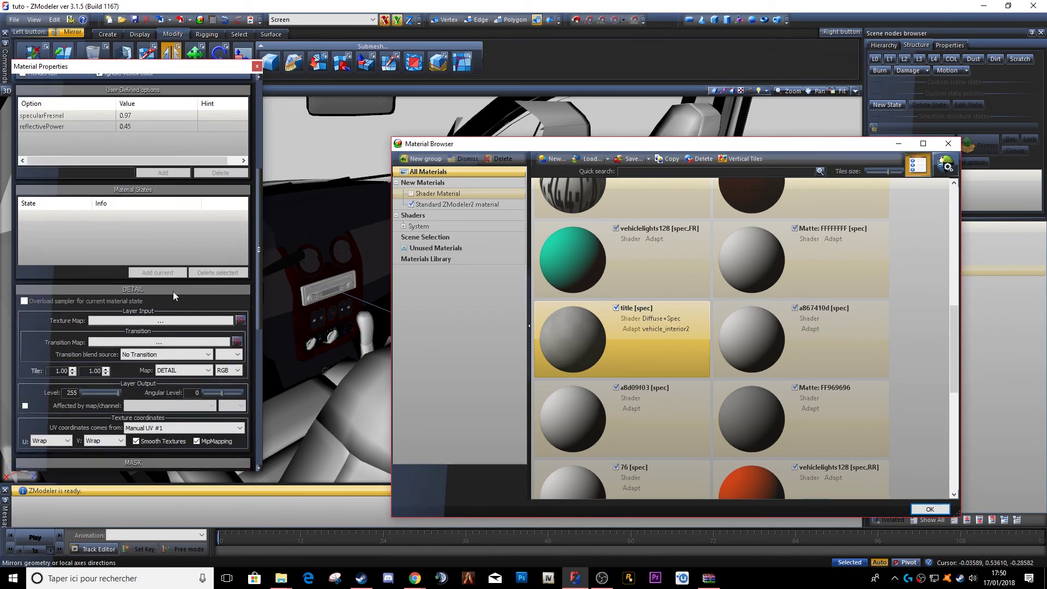
click(159, 320)
scroll(311, 234, up, 3)
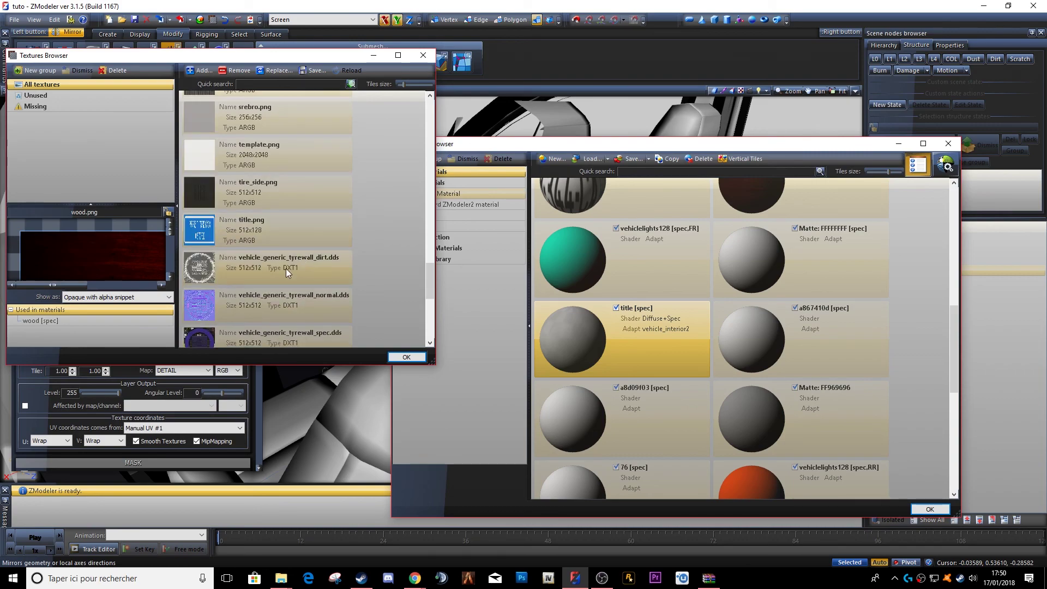
double_click(254, 233)
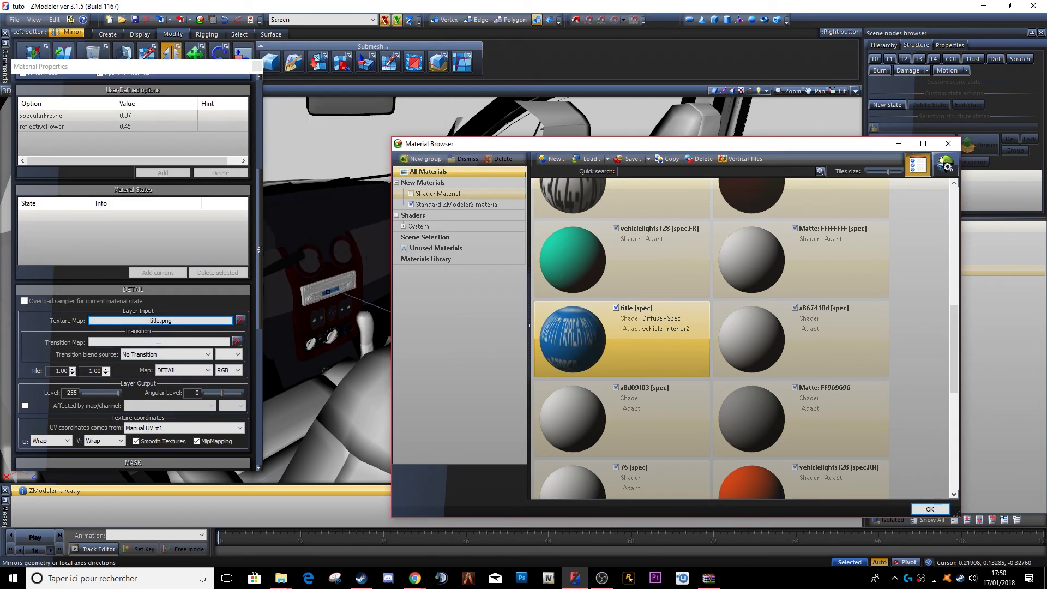
Step: Apply the GTAV vehicle_interior2 preset to the a867410d [spec] material and turn off its specular color
click(794, 308)
click(794, 308)
click(945, 163)
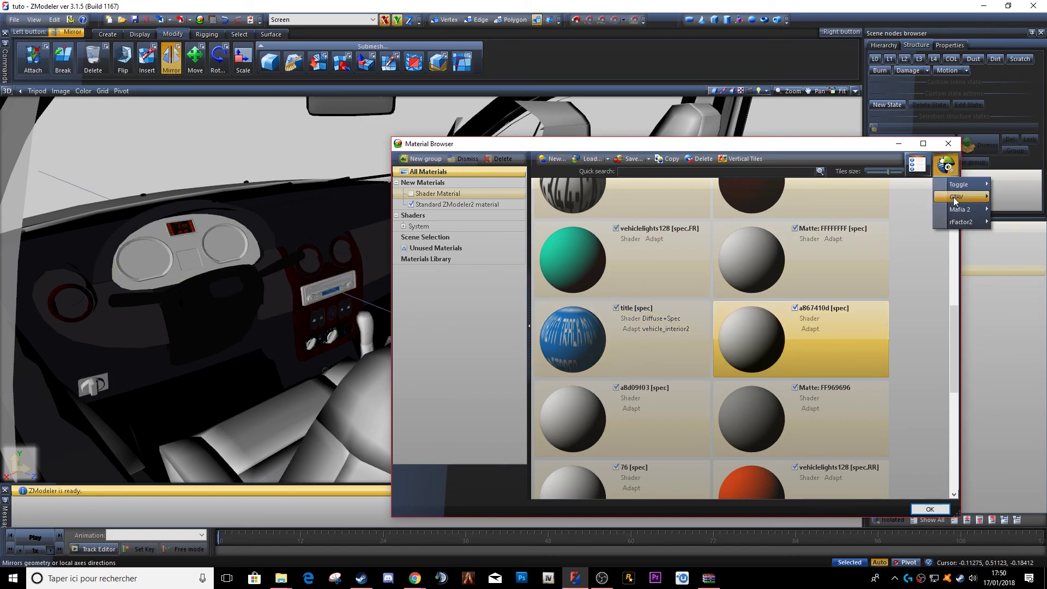
mouse_move(954, 201)
mouse_move(899, 259)
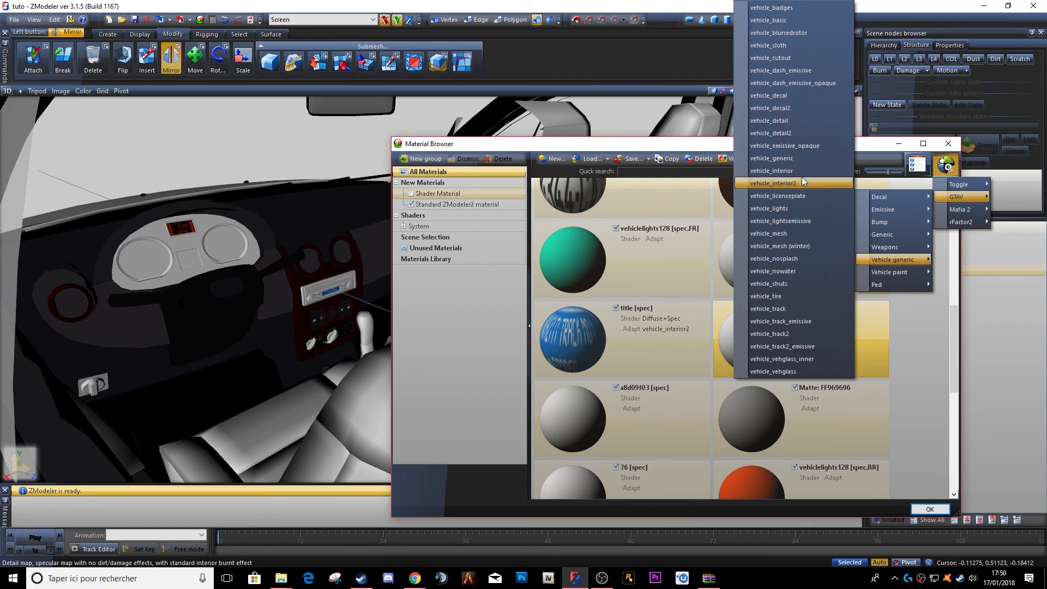
click(802, 179)
click(917, 165)
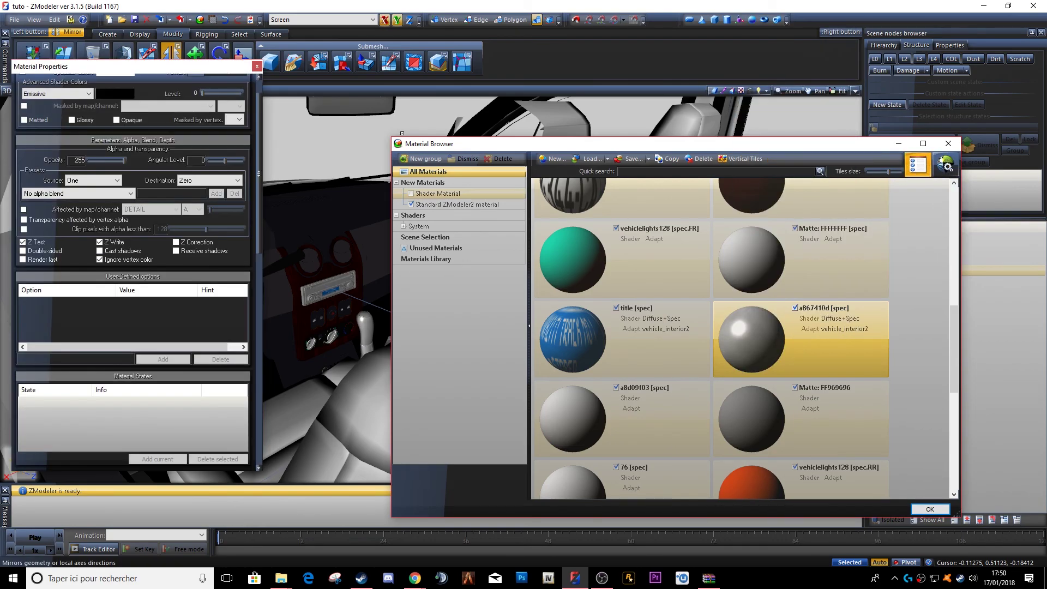
scroll(261, 121, up, 2)
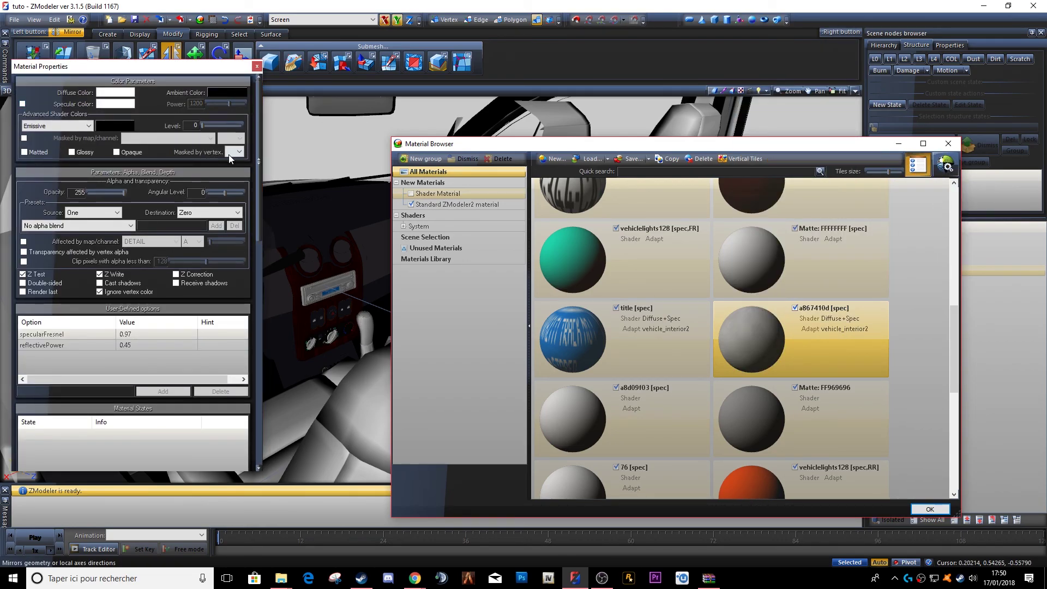
Step: Try a8d09f03.png as the DETAIL texture map of the a867410d [spec] material
drag(260, 149, 254, 290)
click(177, 186)
scroll(338, 182, up, 8)
scroll(338, 182, up, 3)
double_click(284, 194)
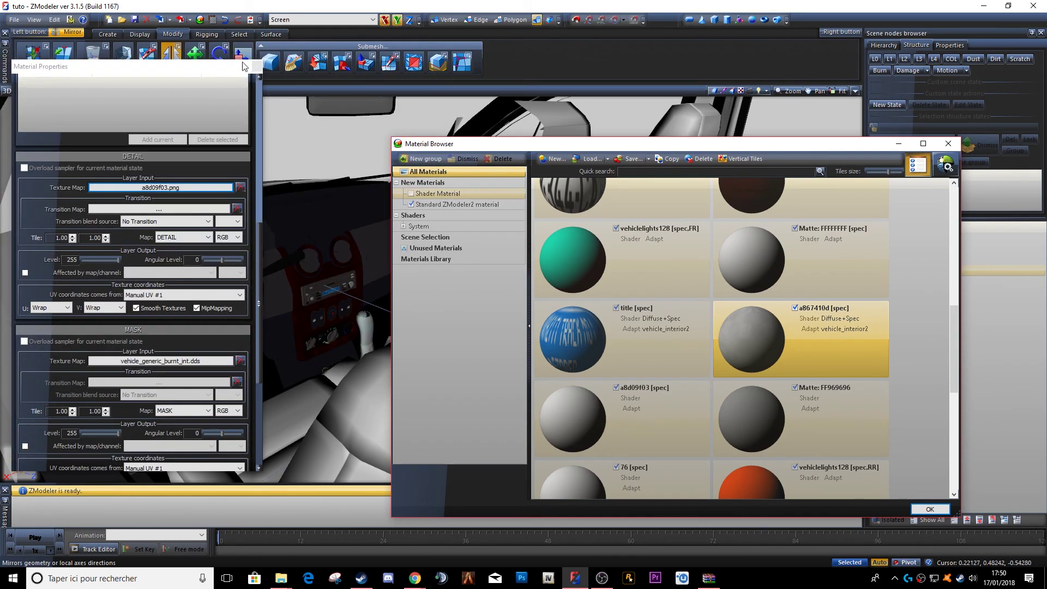
click(248, 68)
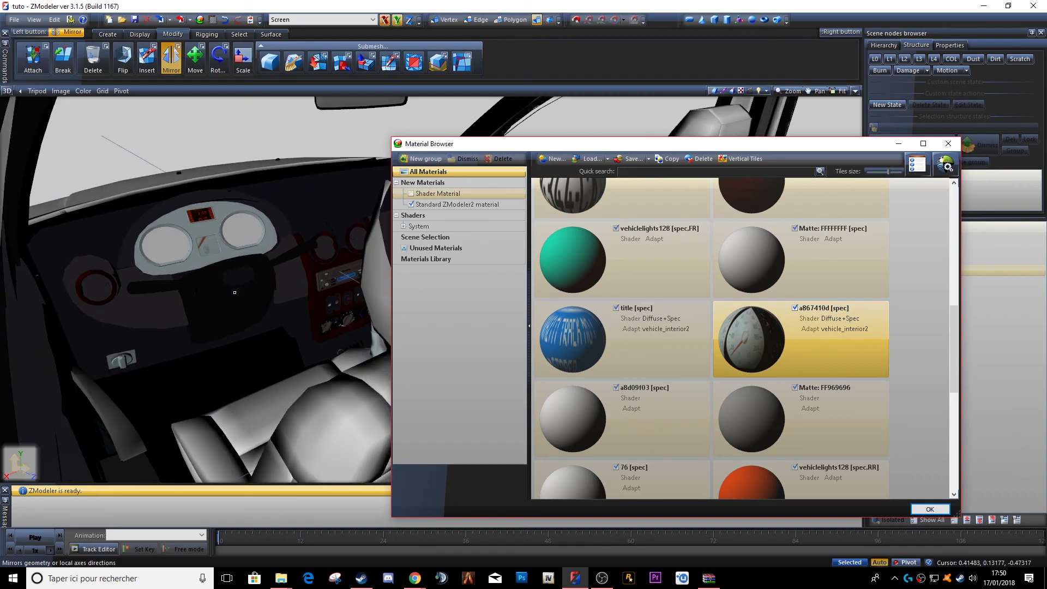
Step: Set the DETAIL texture map of the a867410d [spec] material to a867410d.png and close its properties
click(917, 164)
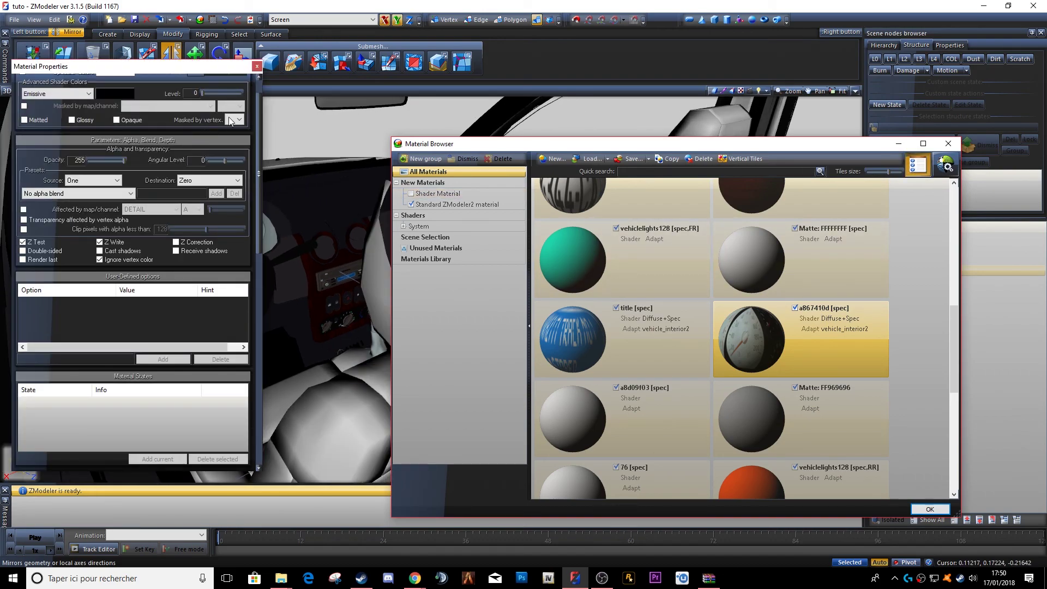
drag(259, 142, 260, 226)
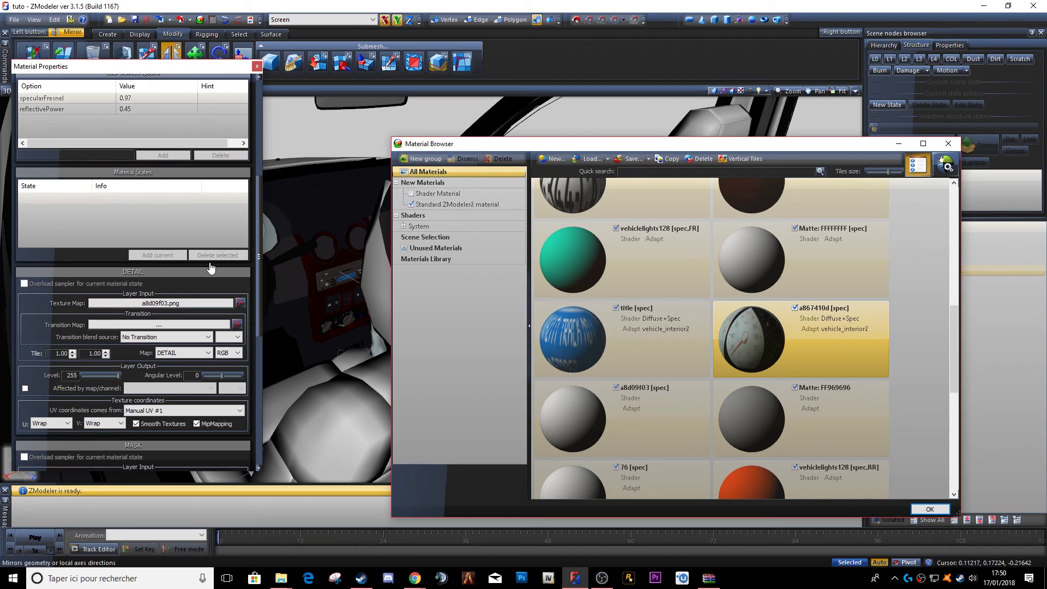
click(161, 303)
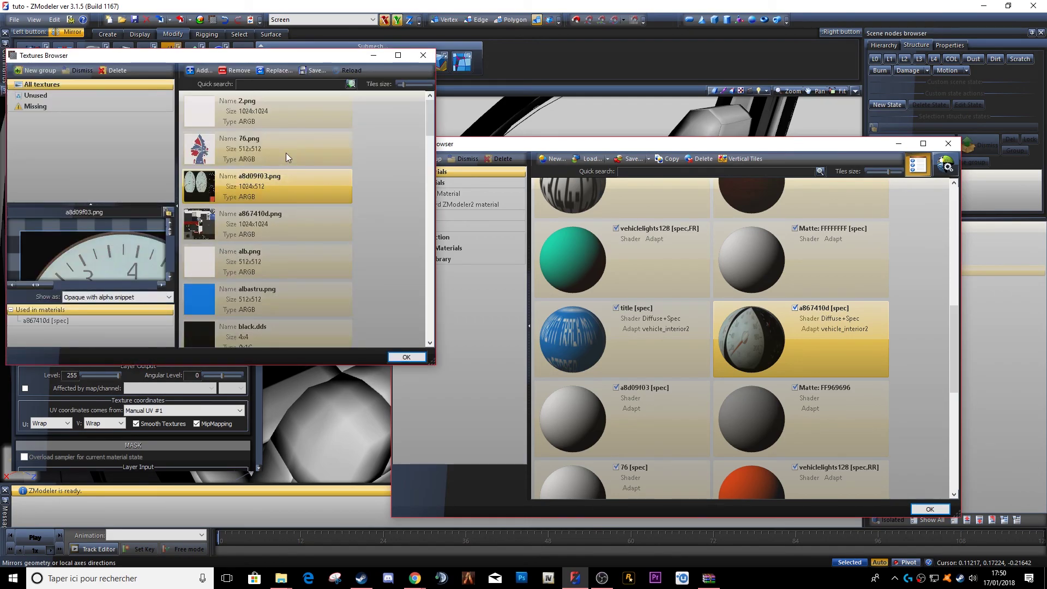
double_click(276, 217)
drag(194, 69, 231, 281)
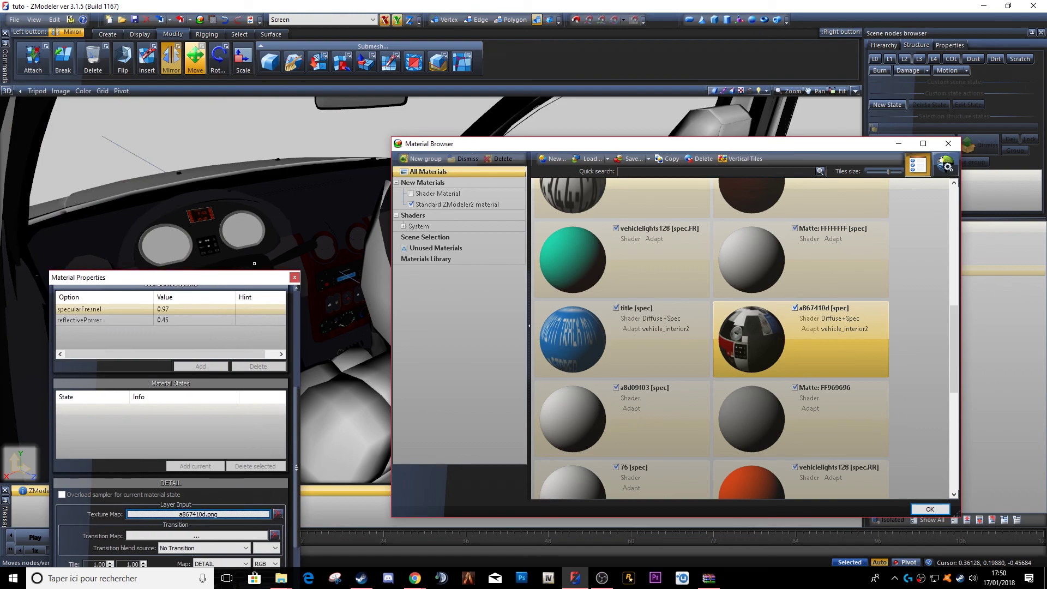
scroll(225, 291, down, 3)
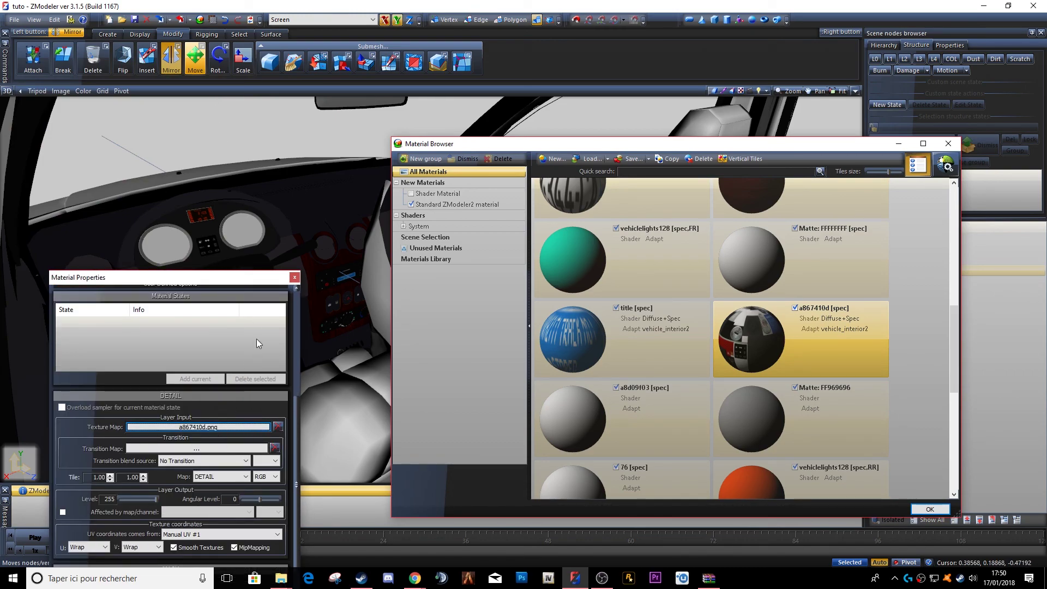
click(294, 278)
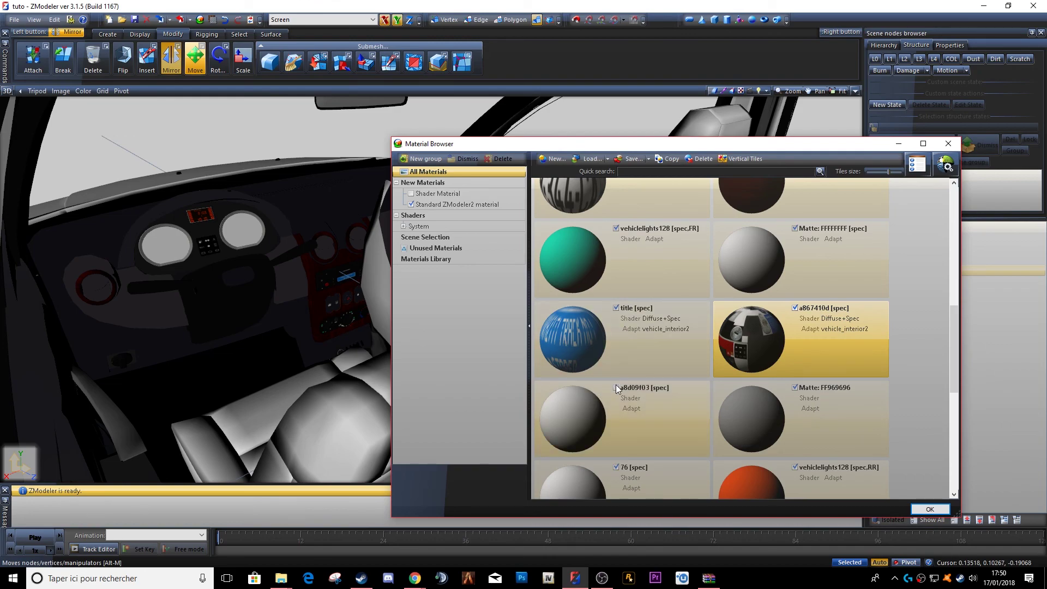
Step: Apply the GTAV vehicle_interior2 preset to the a8d09f03 [spec] material and turn off its specular color
click(646, 416)
click(944, 165)
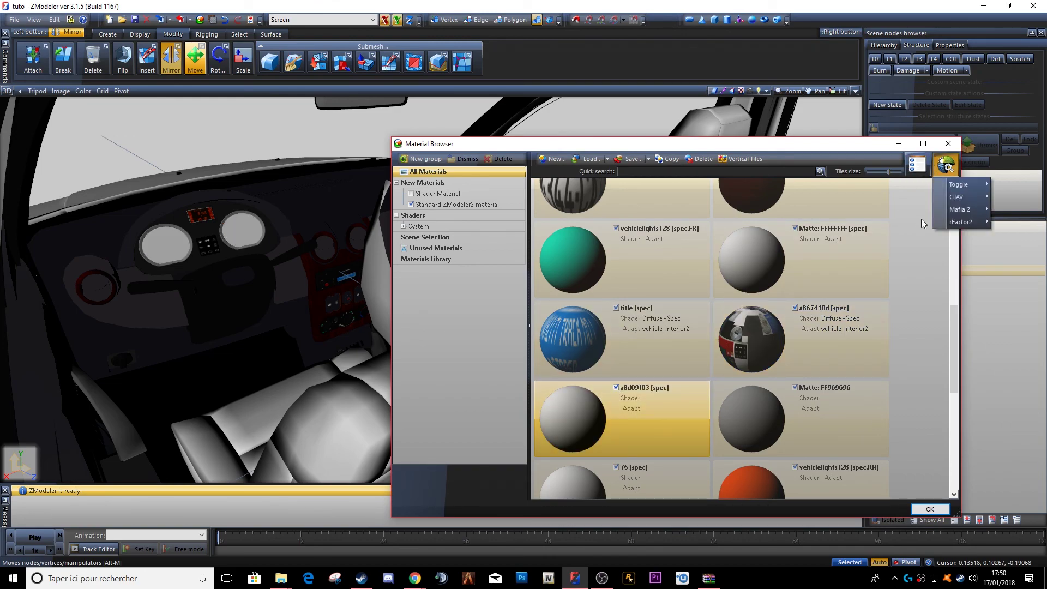
mouse_move(945, 198)
mouse_move(925, 259)
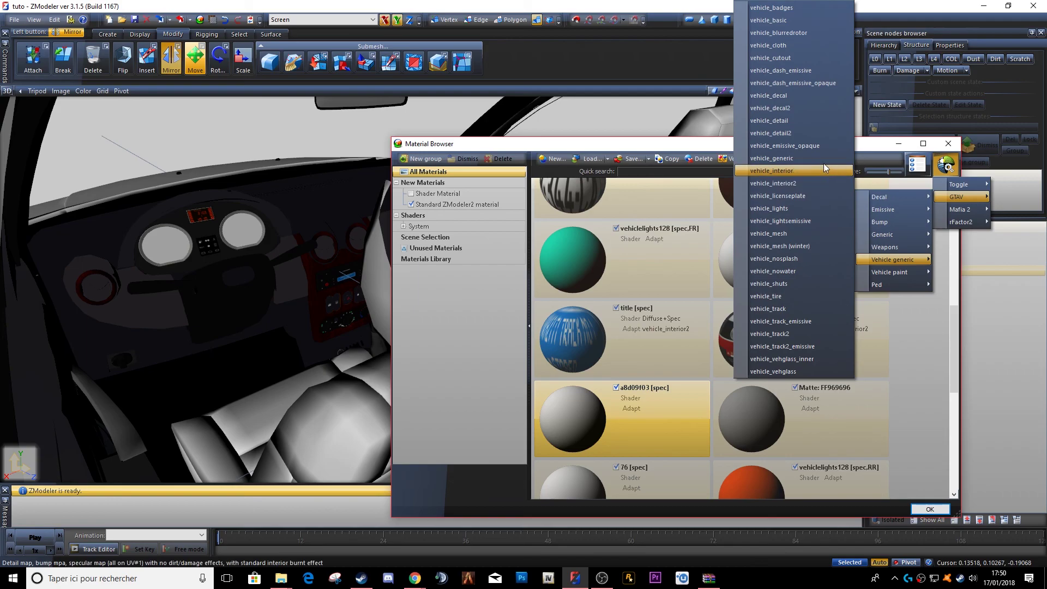
click(812, 181)
click(917, 165)
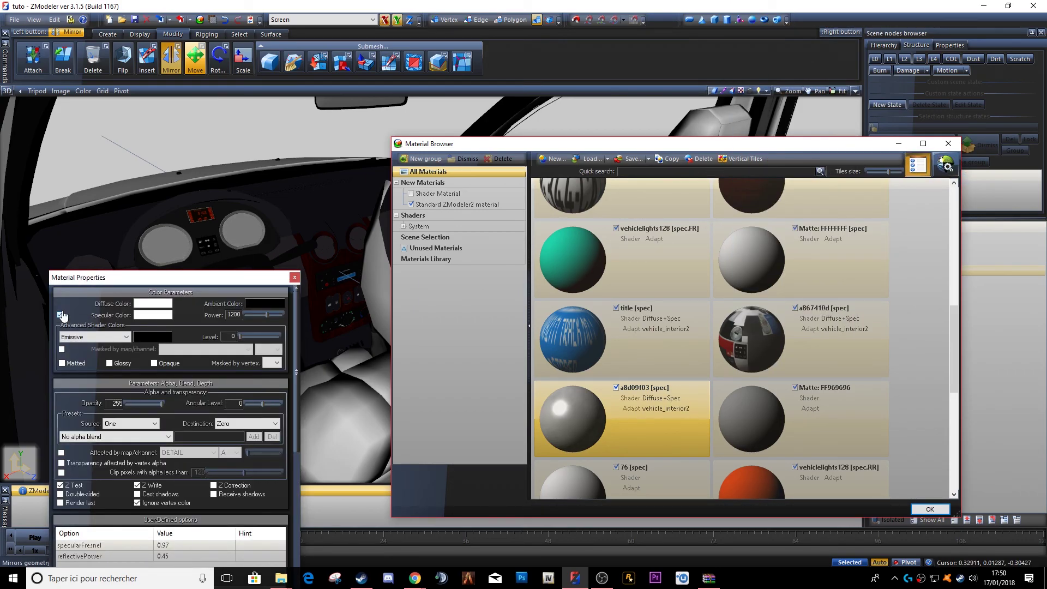
Step: Assign a8d09f03.png as the DETAIL texture map of the a8d09f03 [spec] material and check the dashboard gauges
drag(114, 276, 190, 50)
drag(373, 105, 373, 243)
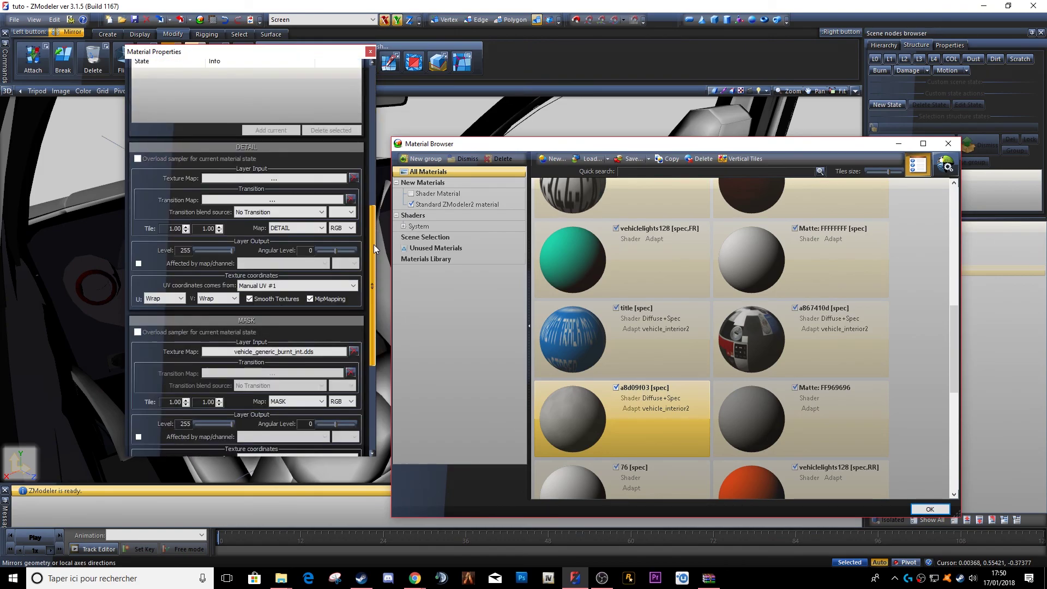
click(273, 200)
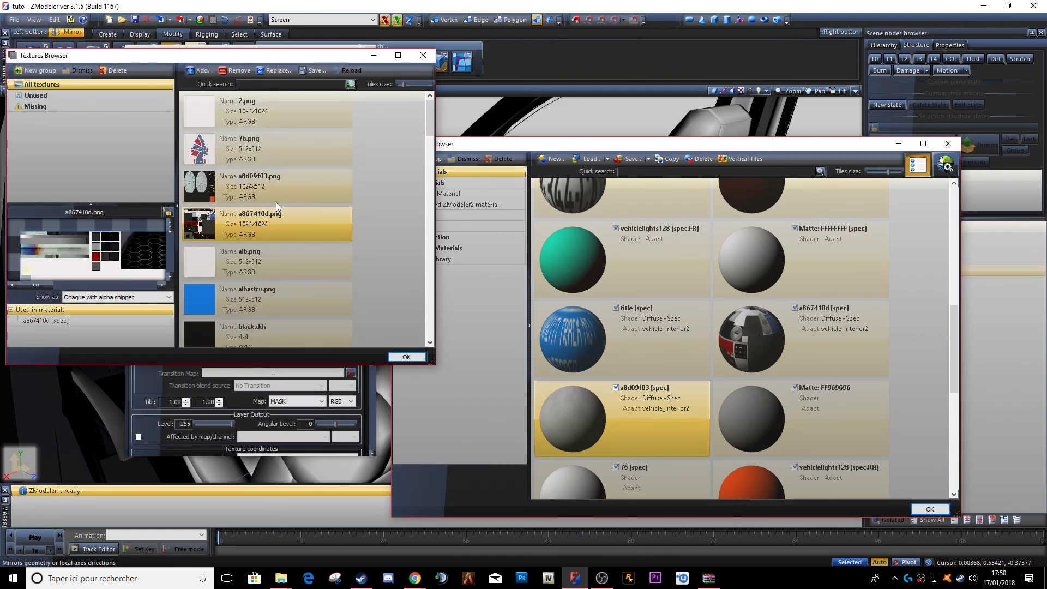
double_click(275, 194)
middle_drag(284, 190, 327, 188)
scroll(689, 266, down, 3)
middle_drag(343, 260, 174, 259)
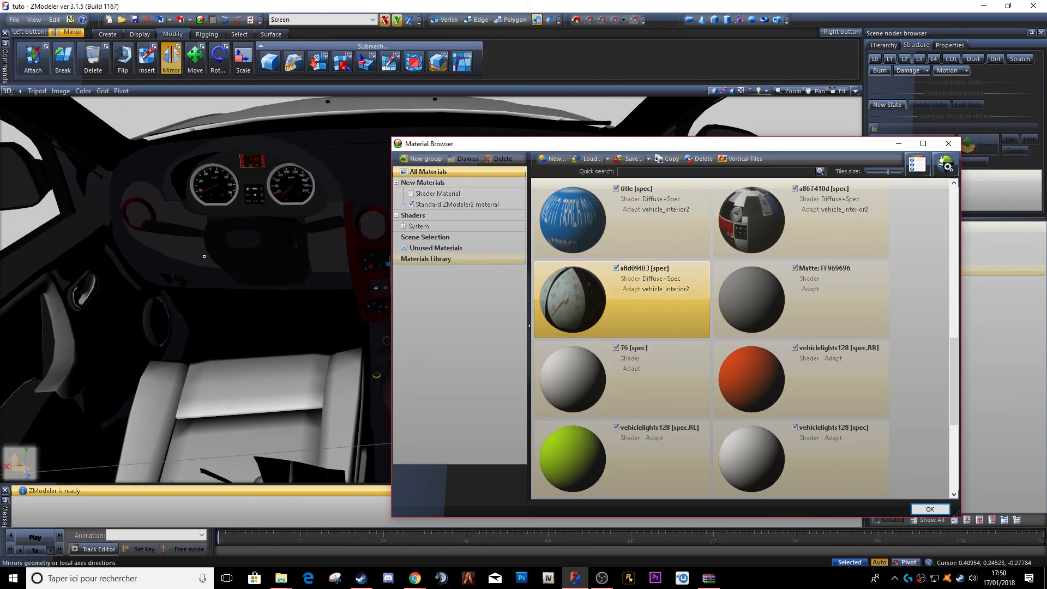
middle_drag(294, 248, 262, 262)
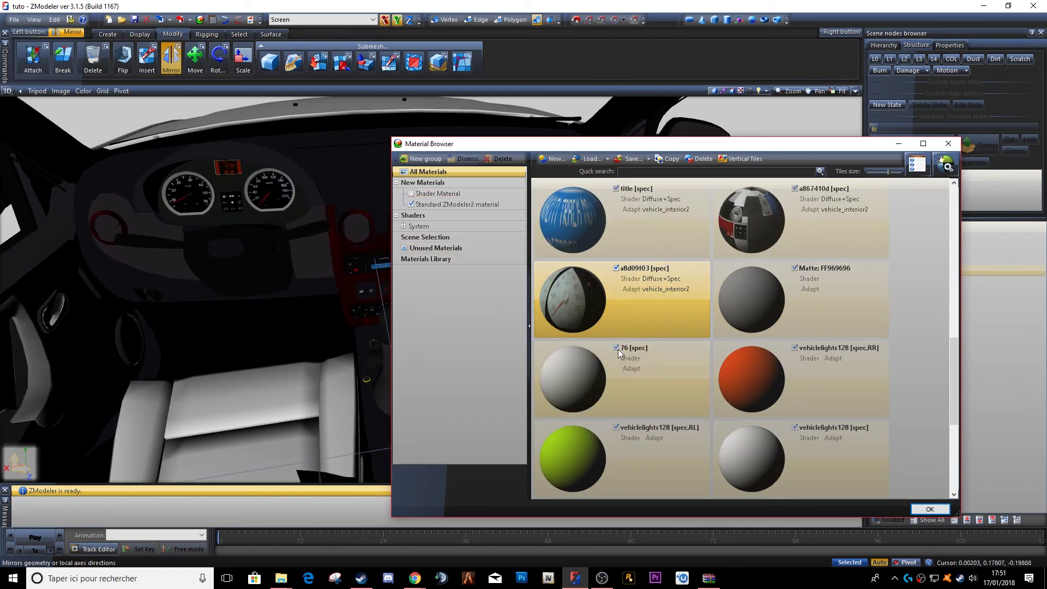
Step: Apply the GTAV vehicle_lights preset to the green vehiclelights128 [spec,FR] material
middle_drag(269, 197, 248, 322)
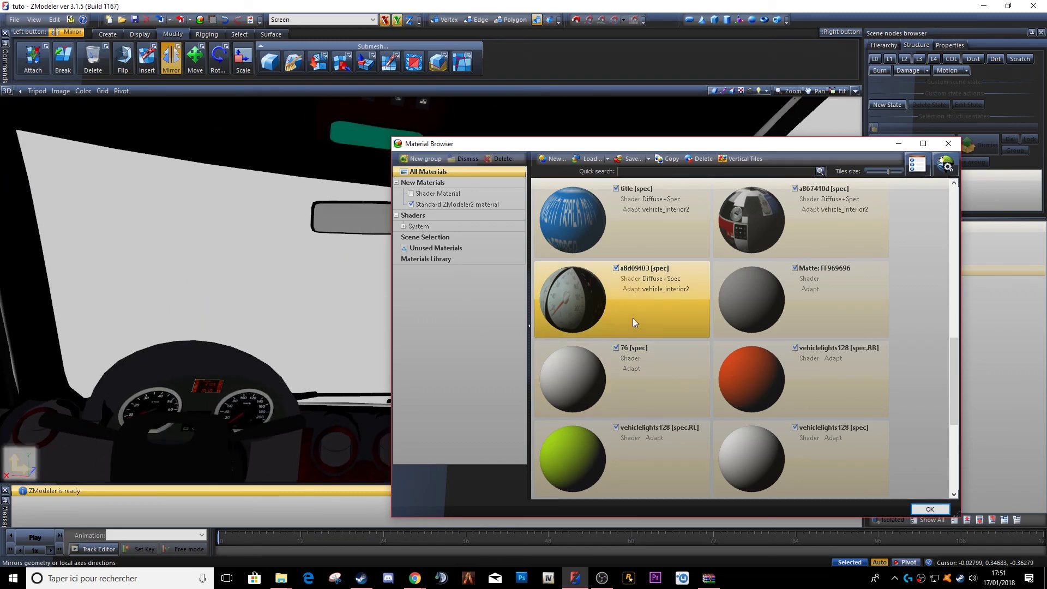
scroll(626, 391, up, 3)
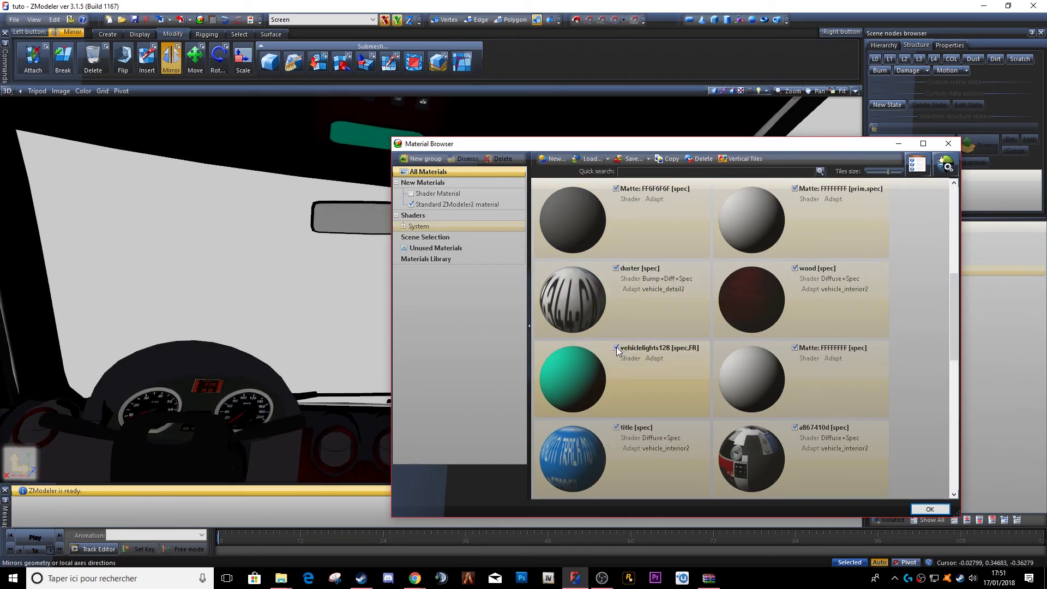
click(616, 348)
click(952, 172)
mouse_move(963, 197)
mouse_move(906, 271)
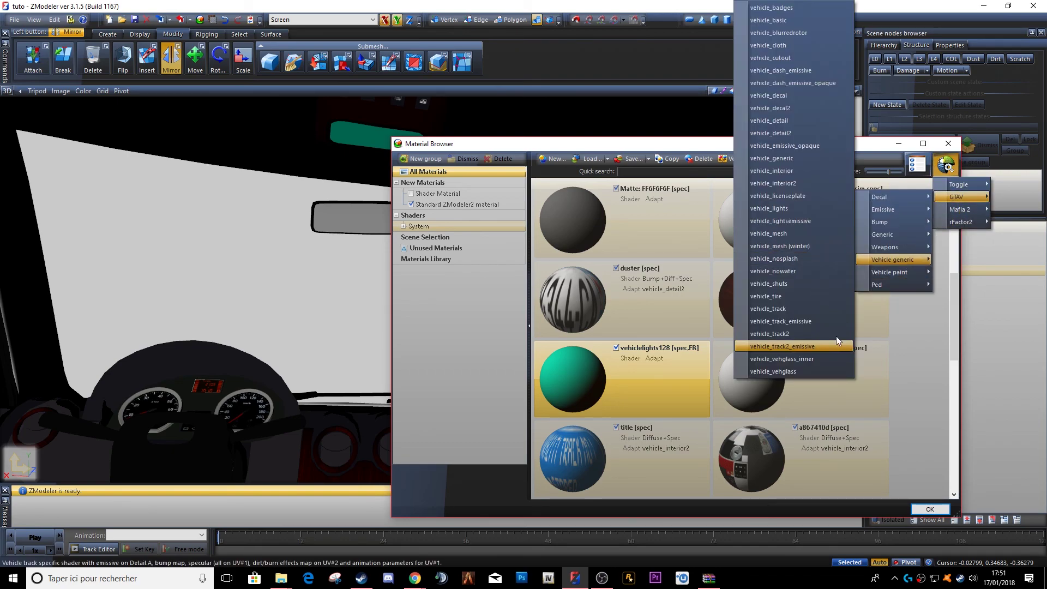
click(791, 209)
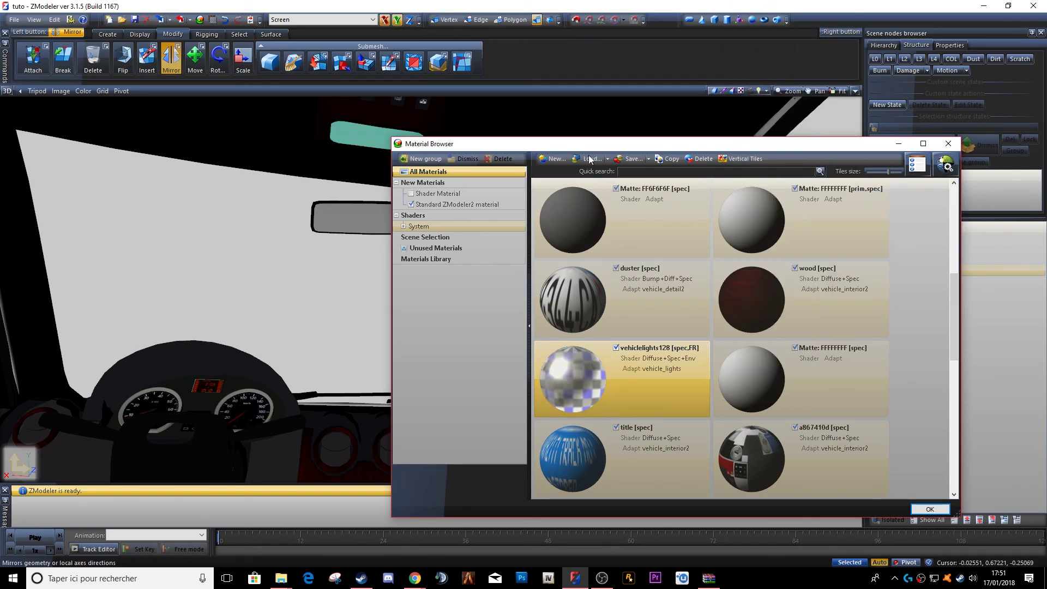
Step: Turn off the specular color of the vehiclelights128 [spec,FR] material and set its diffuse color to white
click(913, 172)
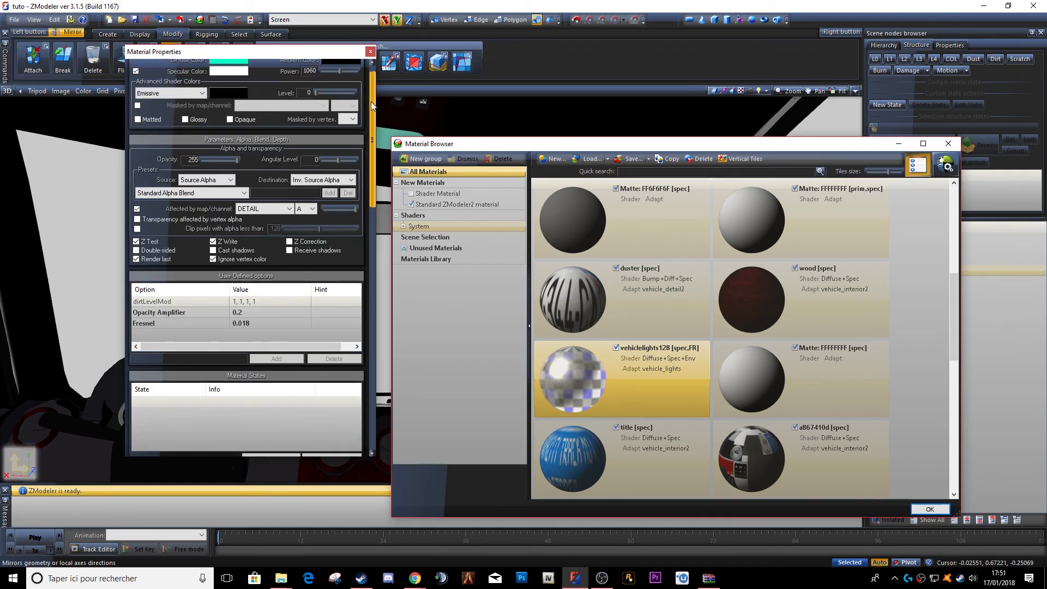
click(137, 90)
click(224, 80)
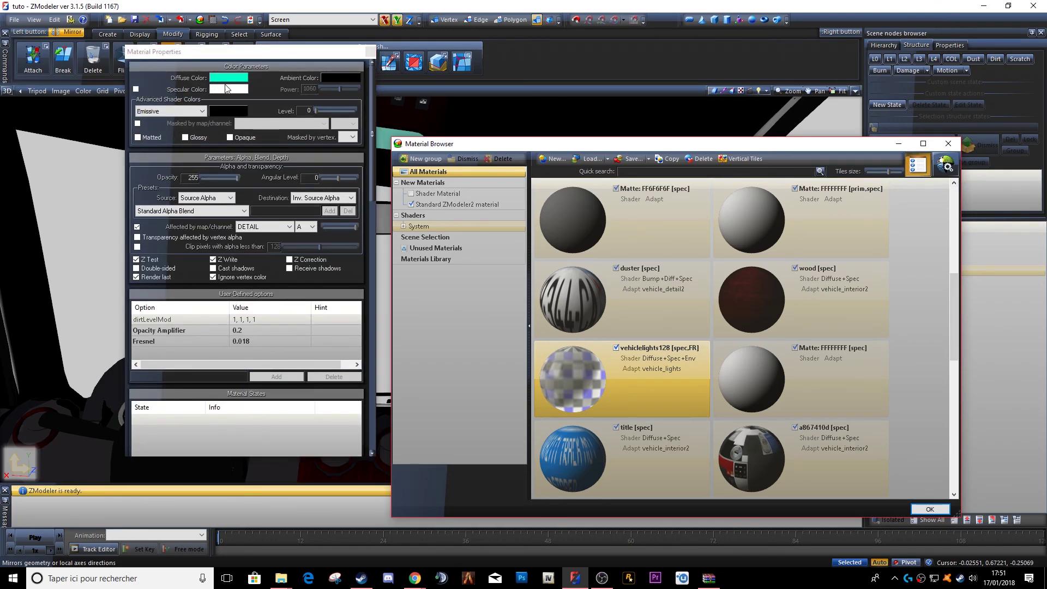
click(139, 284)
click(150, 329)
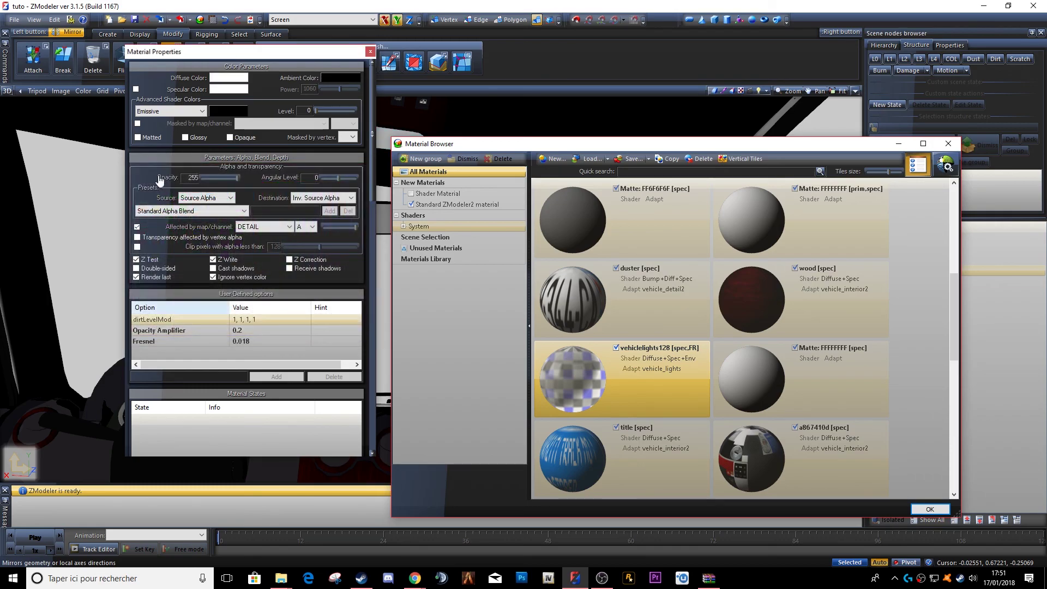
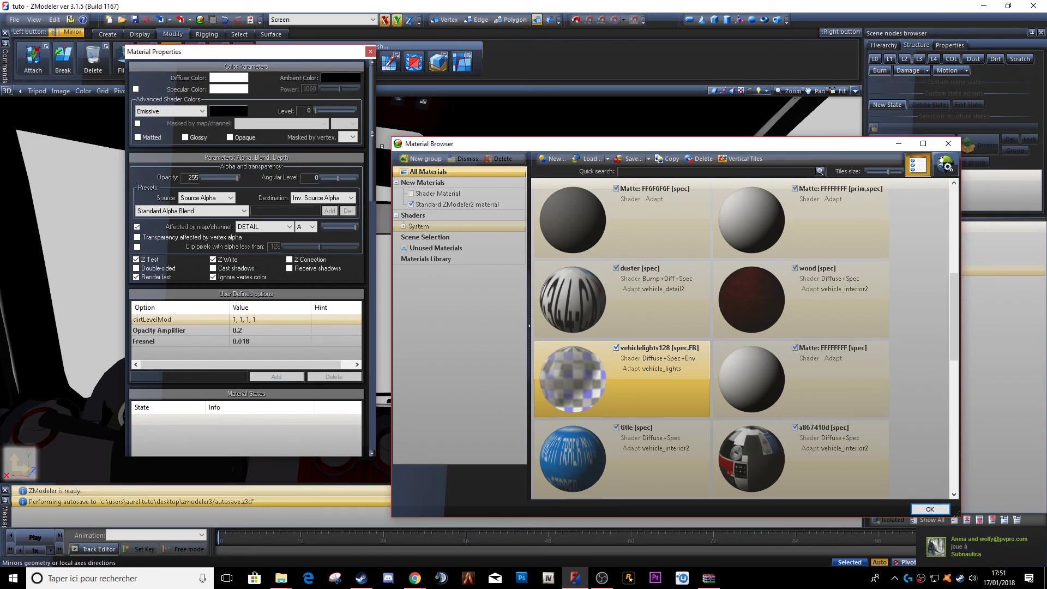
Step: Assign vehiclelights128.png as the DETAIL texture map of the vehiclelights128 [spec,FR] material
drag(373, 129, 374, 233)
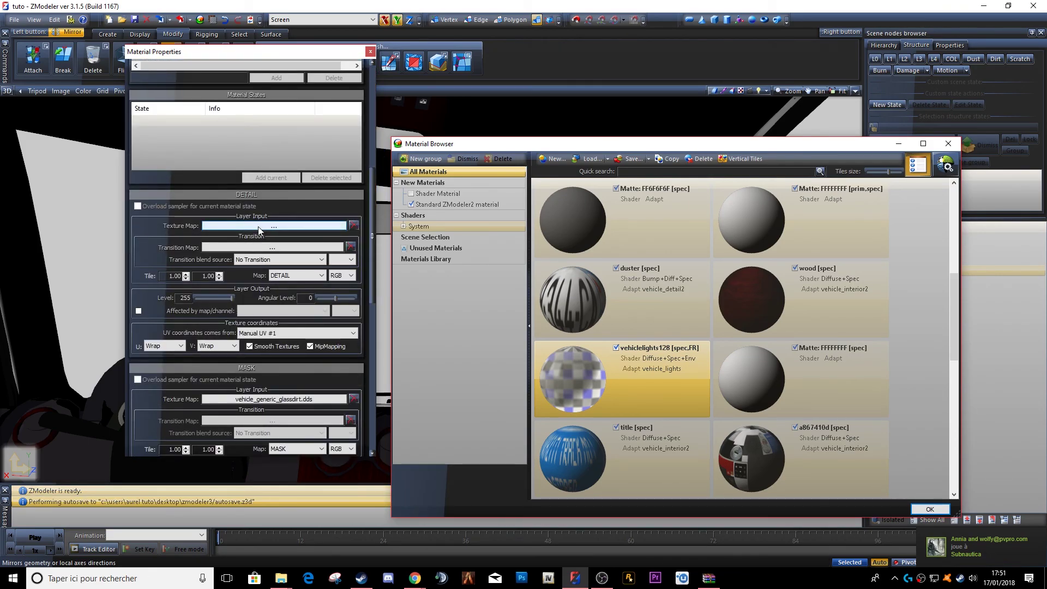
click(259, 228)
scroll(260, 224, down, 5)
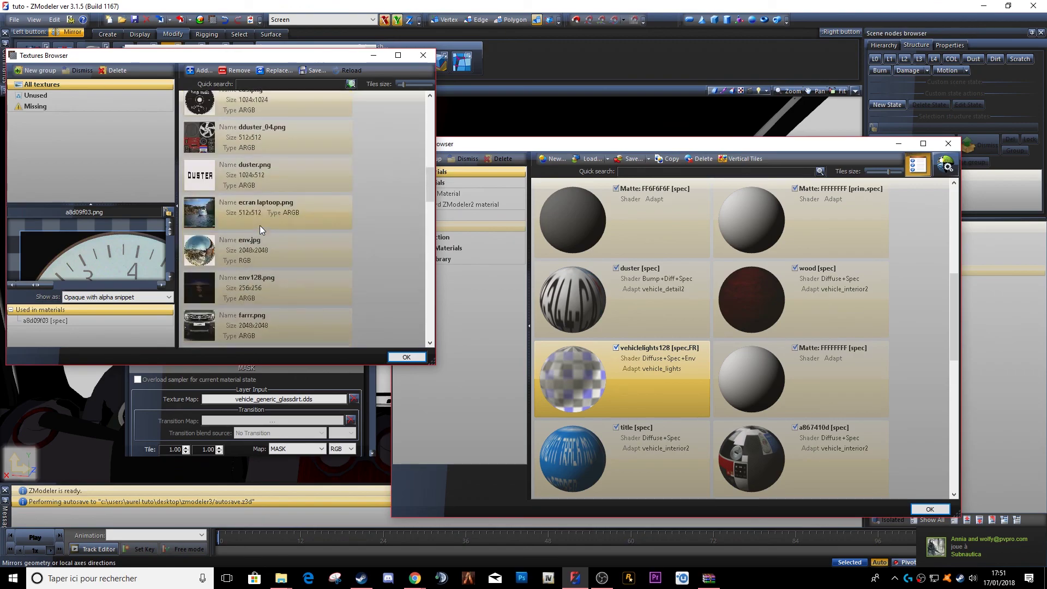
scroll(260, 224, down, 15)
click(257, 247)
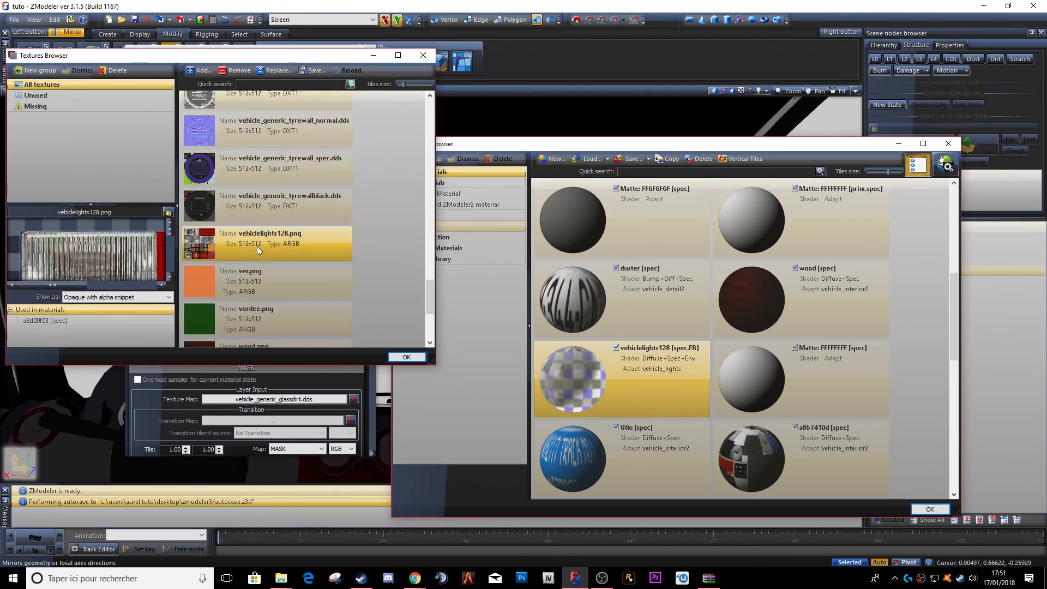
double_click(256, 247)
click(369, 52)
middle_drag(322, 190, 510, 331)
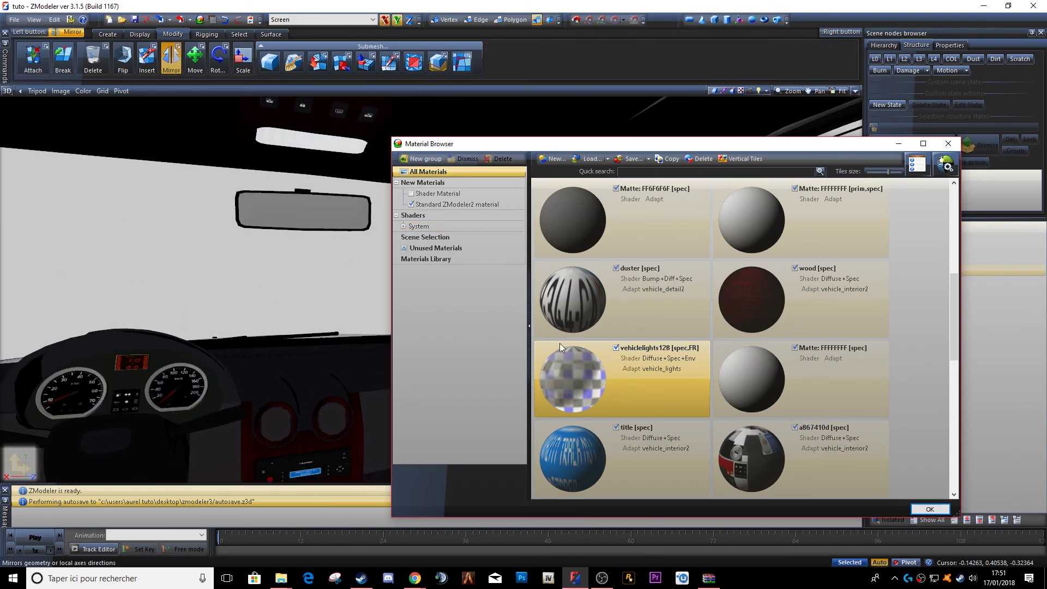
Step: Check the ENVMAP texture of the vehiclelights128 [spec,FR] material and look through the loaded textures
click(916, 173)
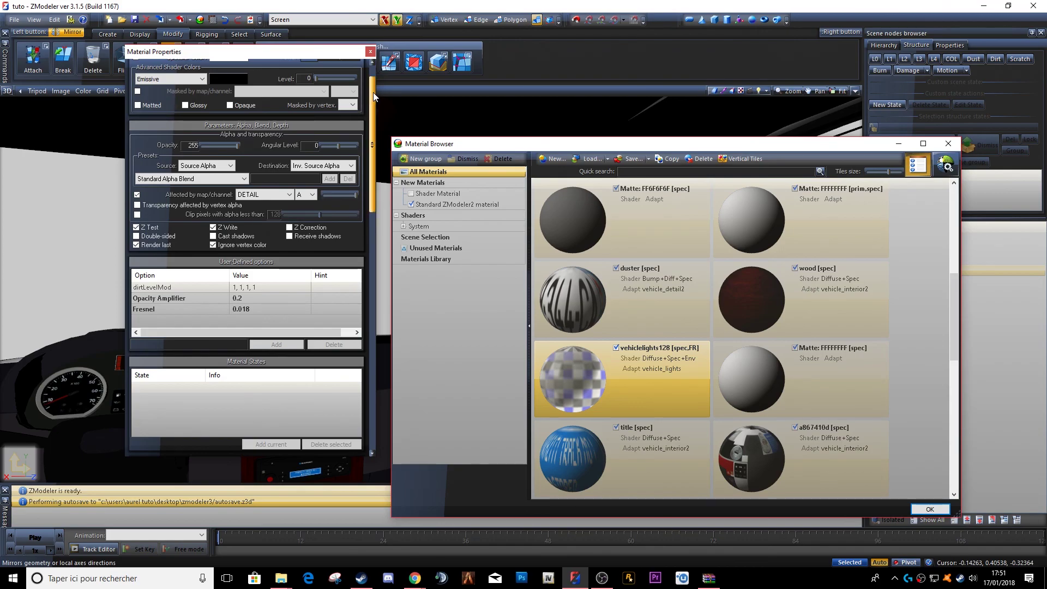
drag(373, 93, 352, 347)
scroll(301, 344, down, 1)
click(278, 320)
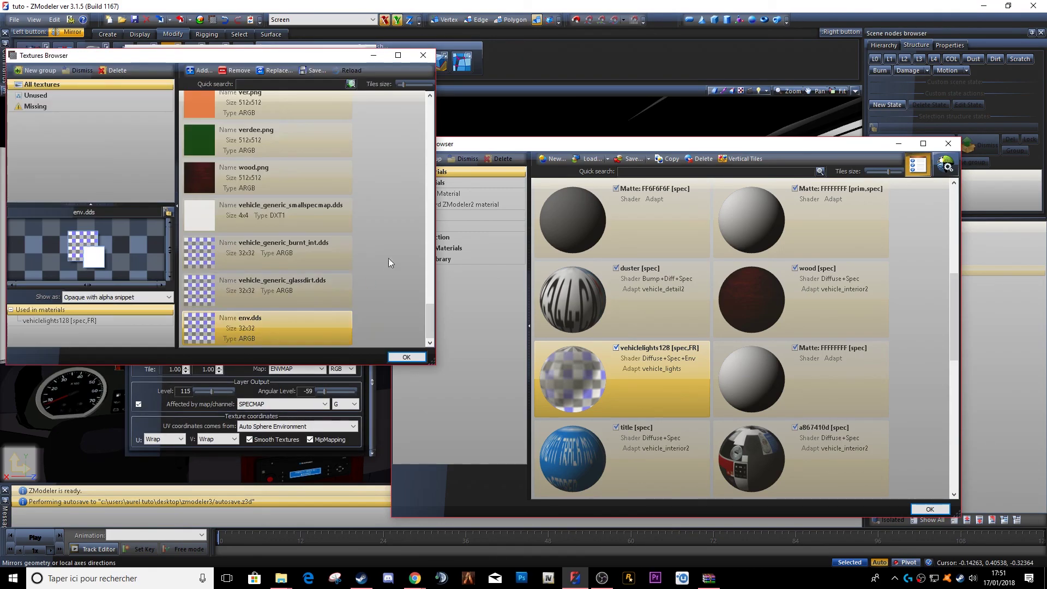
click(423, 55)
click(363, 51)
middle_drag(349, 284, 378, 355)
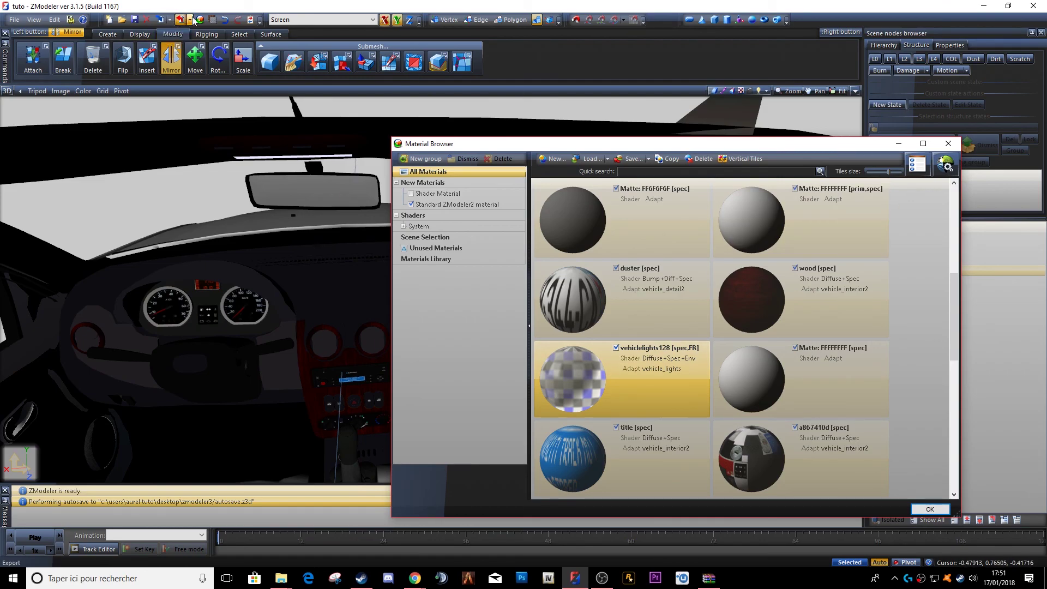
click(213, 21)
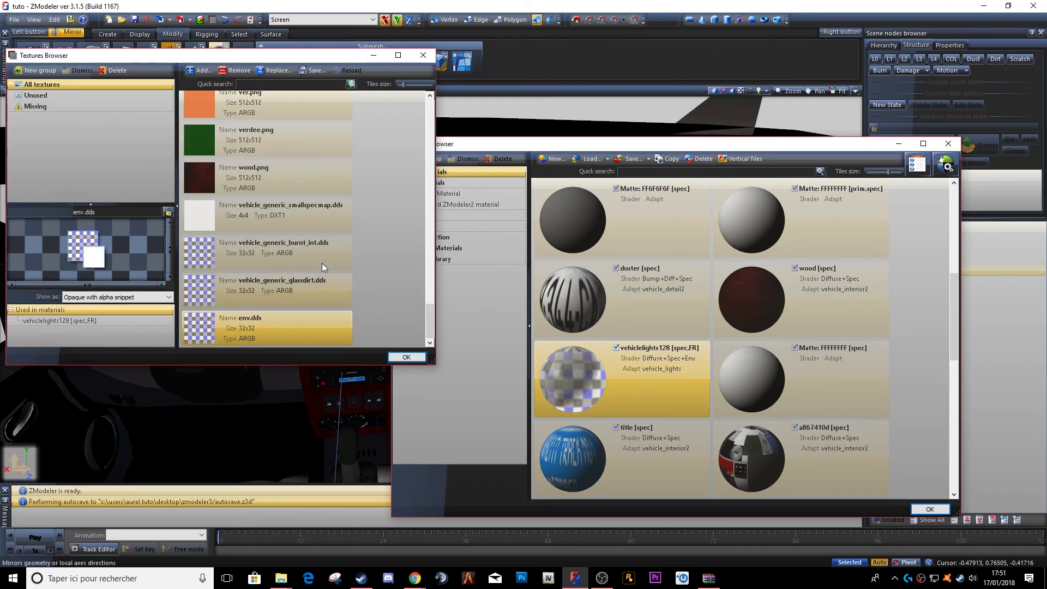
scroll(338, 262, up, 2)
drag(429, 295, 427, 189)
click(421, 55)
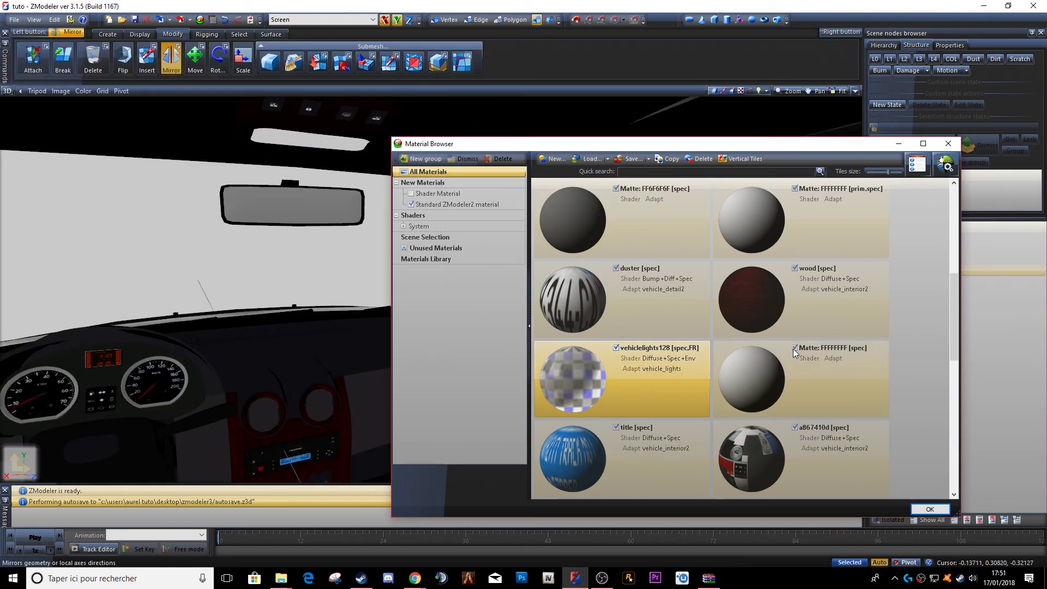
Step: Go through the materials without a preset, including 76 [spec], and examine which parts of the car use them
scroll(226, 378, down, 3)
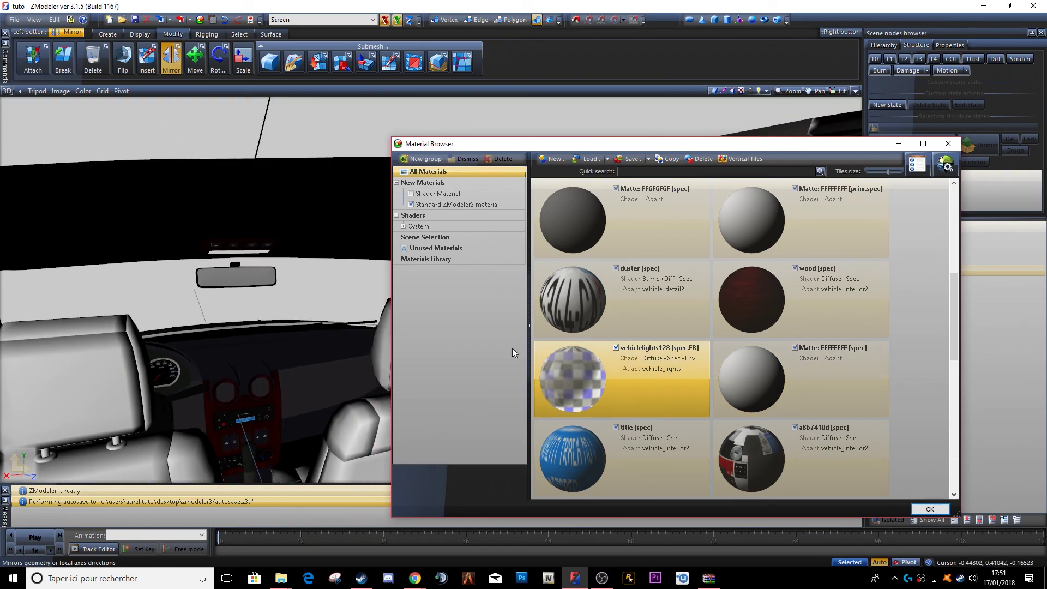
scroll(732, 417, down, 3)
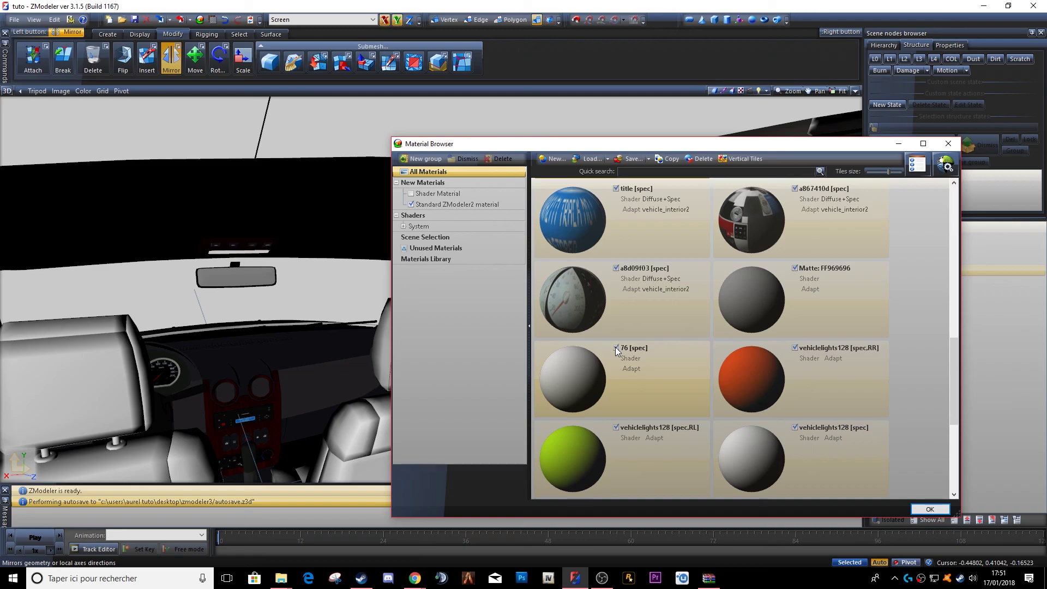
scroll(202, 349, down, 8)
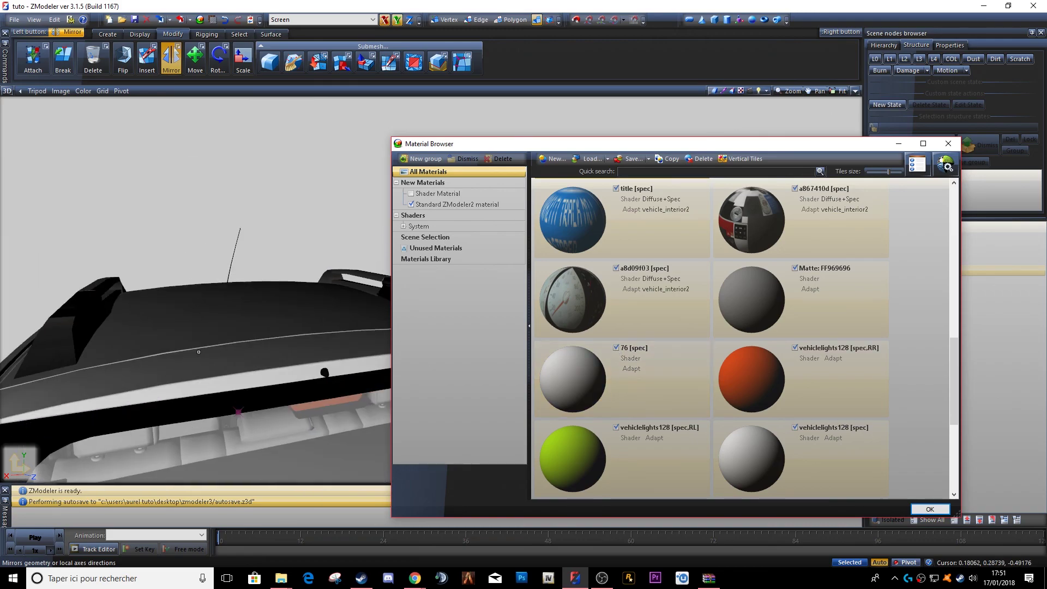
middle_drag(223, 240, 261, 248)
double_click(625, 345)
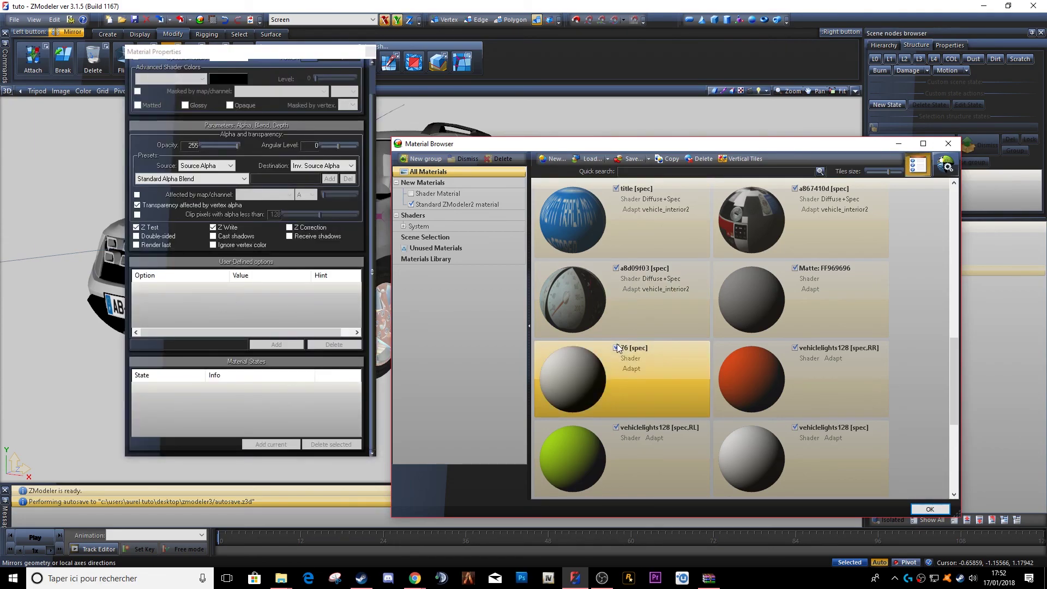
click(370, 52)
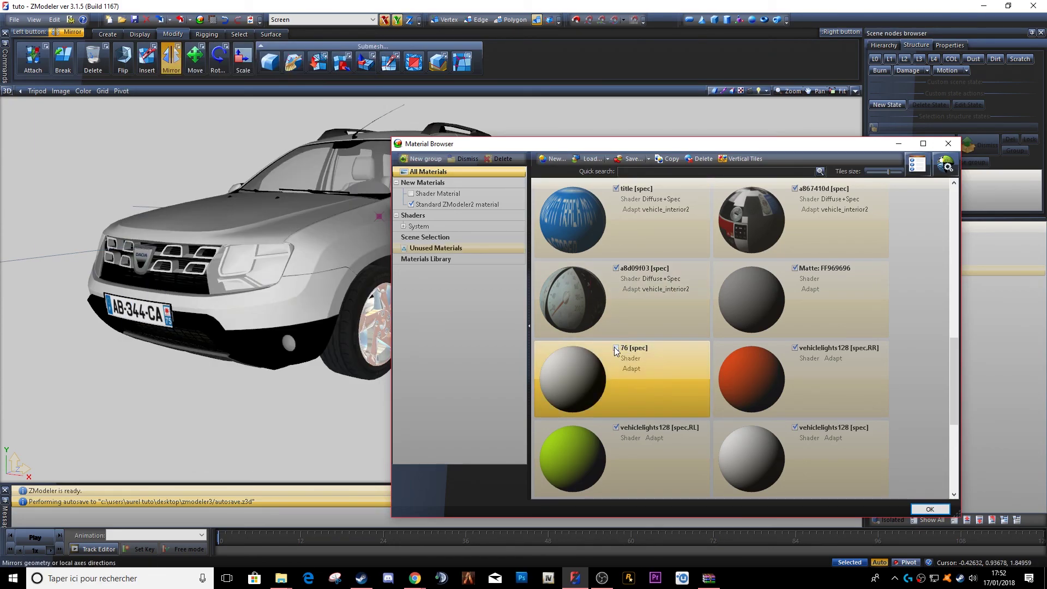
middle_drag(327, 245, 283, 246)
scroll(670, 358, down, 3)
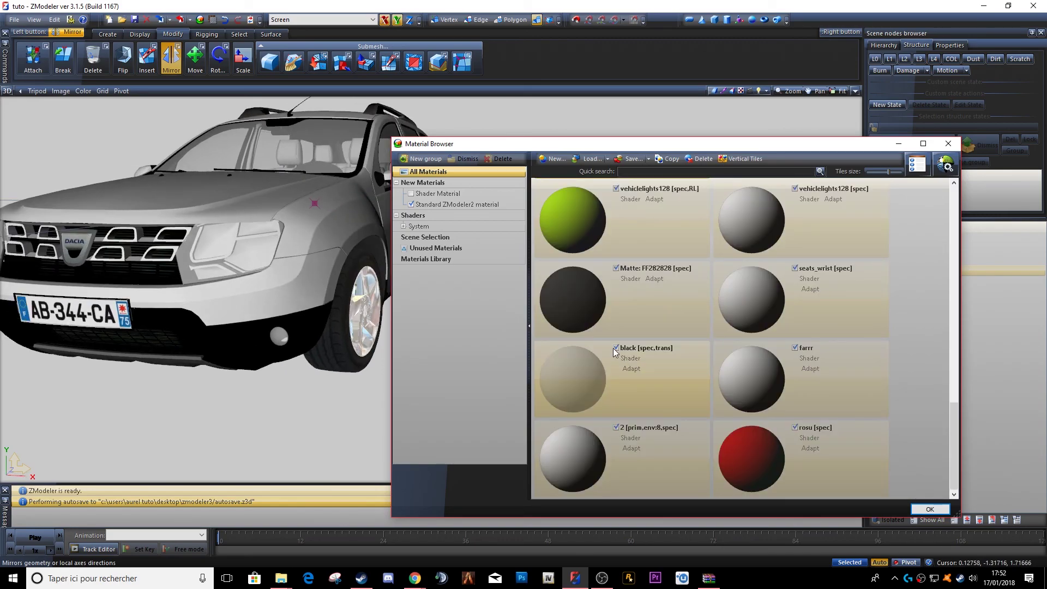
Step: Apply the GTAV vehicle_vehglass preset to the black [spec,trans] material used on the windows and headlight covers
click(647, 373)
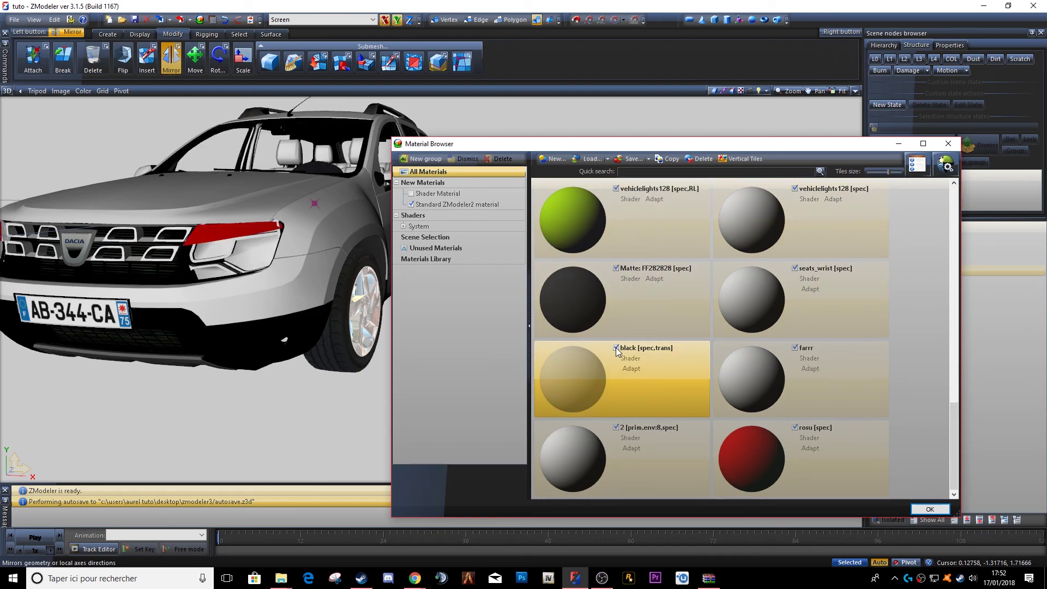
click(946, 164)
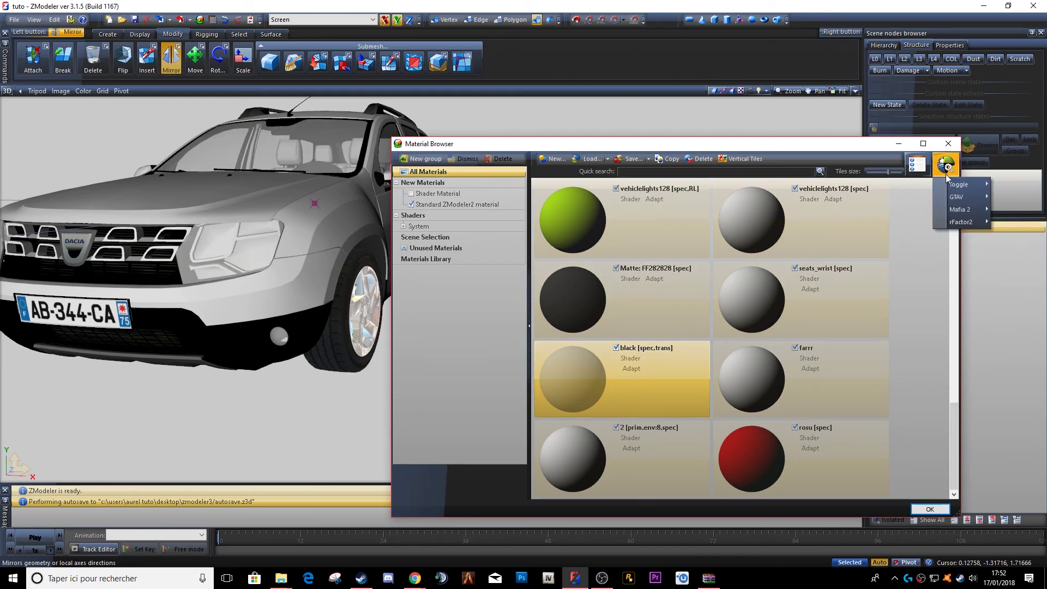
mouse_move(956, 196)
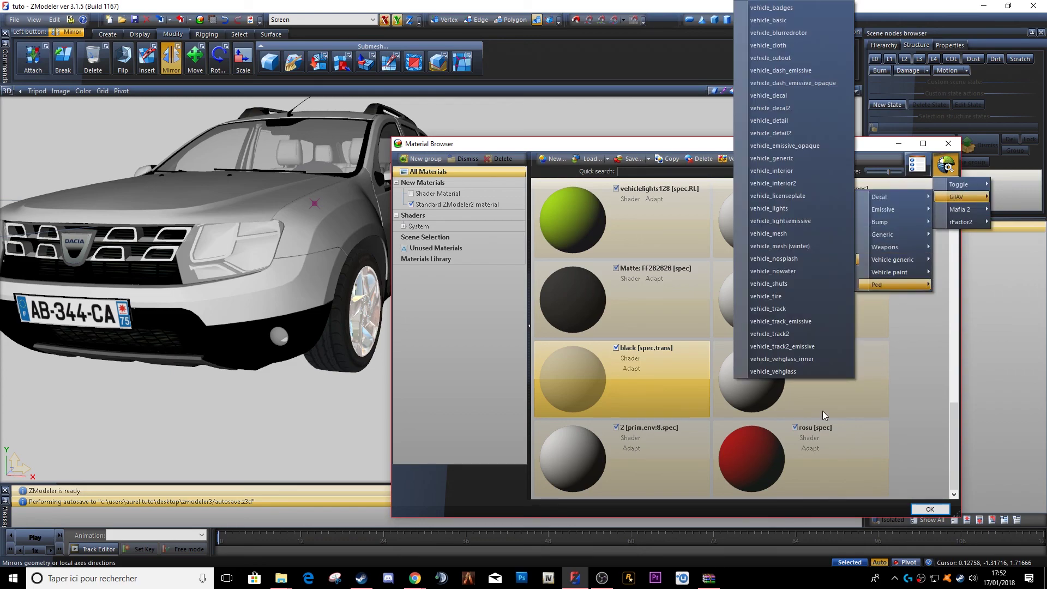
mouse_move(891, 265)
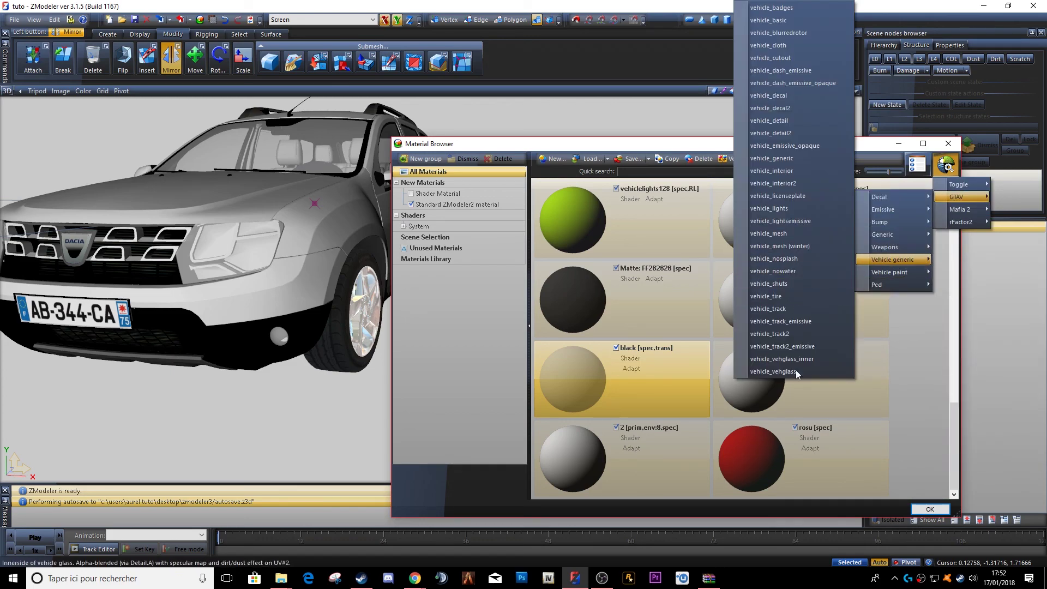
click(789, 371)
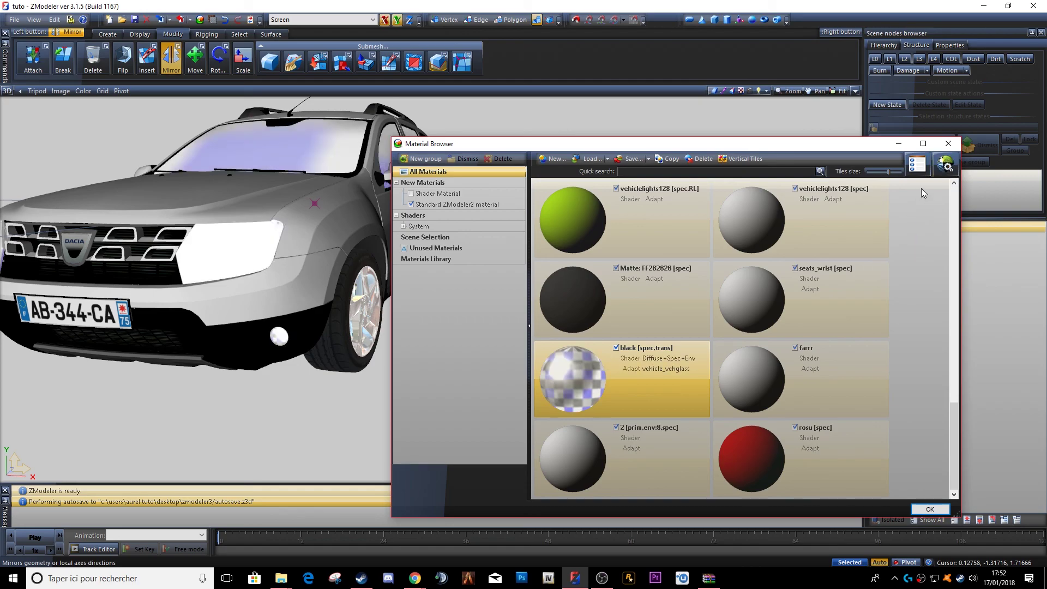
Step: Turn off the specular color of the black [spec,trans] material
click(917, 164)
scroll(370, 88, down, 2)
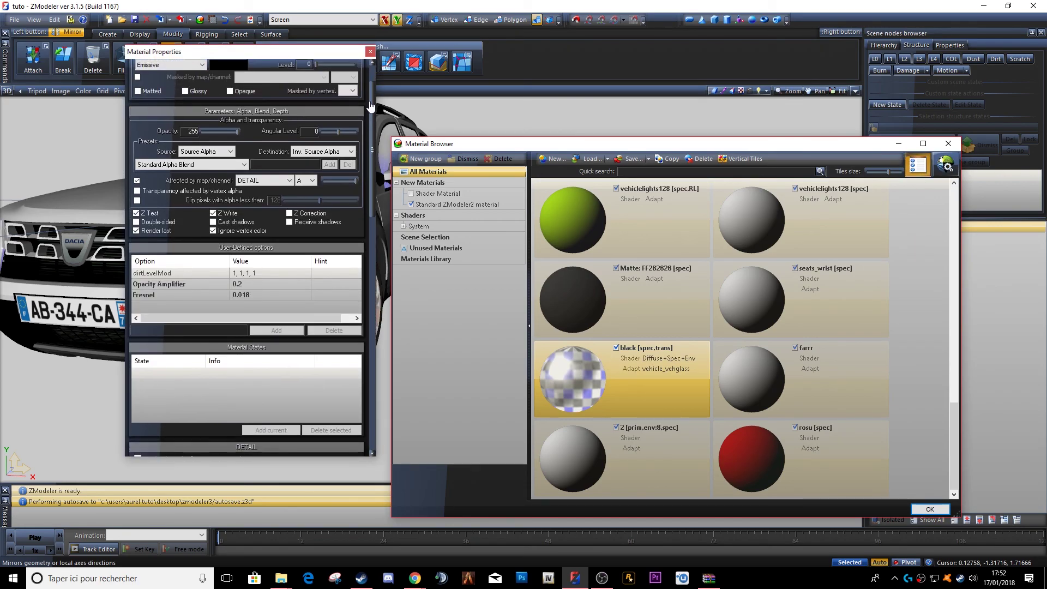
scroll(370, 89, up, 4)
click(137, 89)
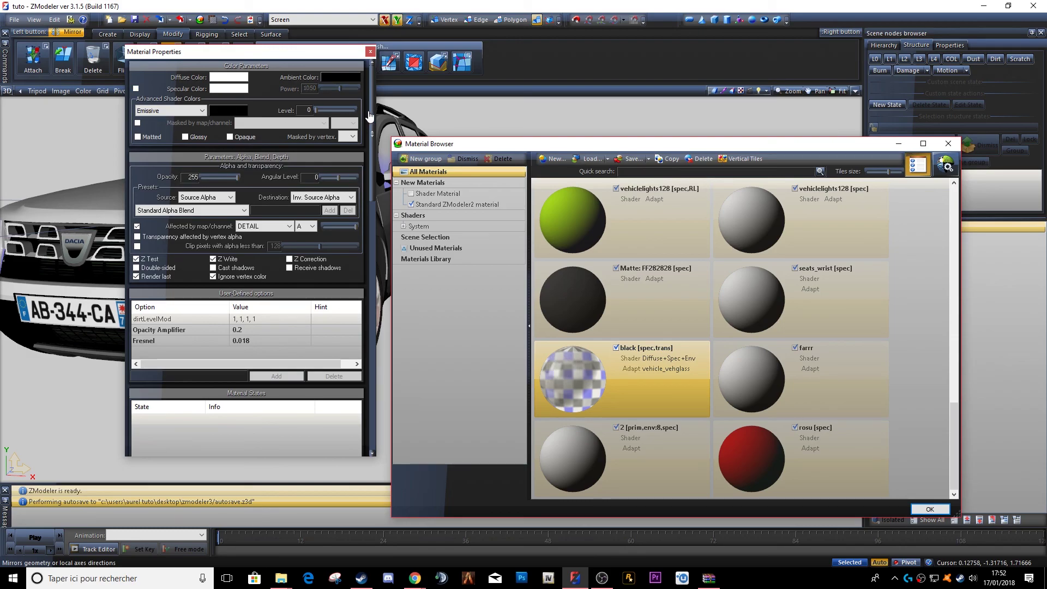
Step: Assign glass.dds as the DETAIL texture map of the black [spec,trans] material and check the glass on the car's front
drag(372, 127, 373, 274)
click(289, 98)
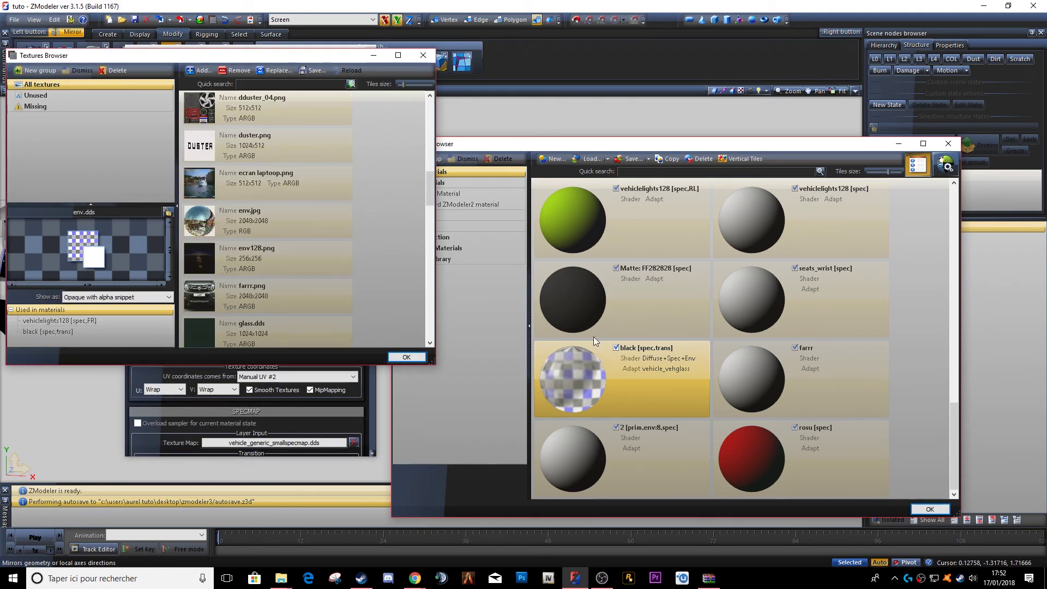
click(260, 331)
double_click(259, 332)
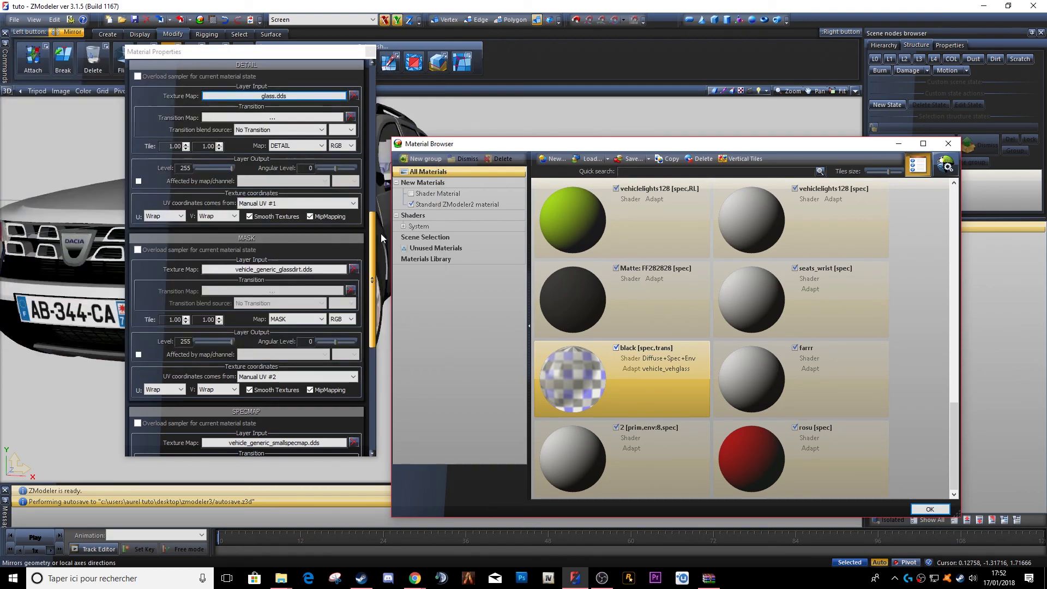
click(370, 51)
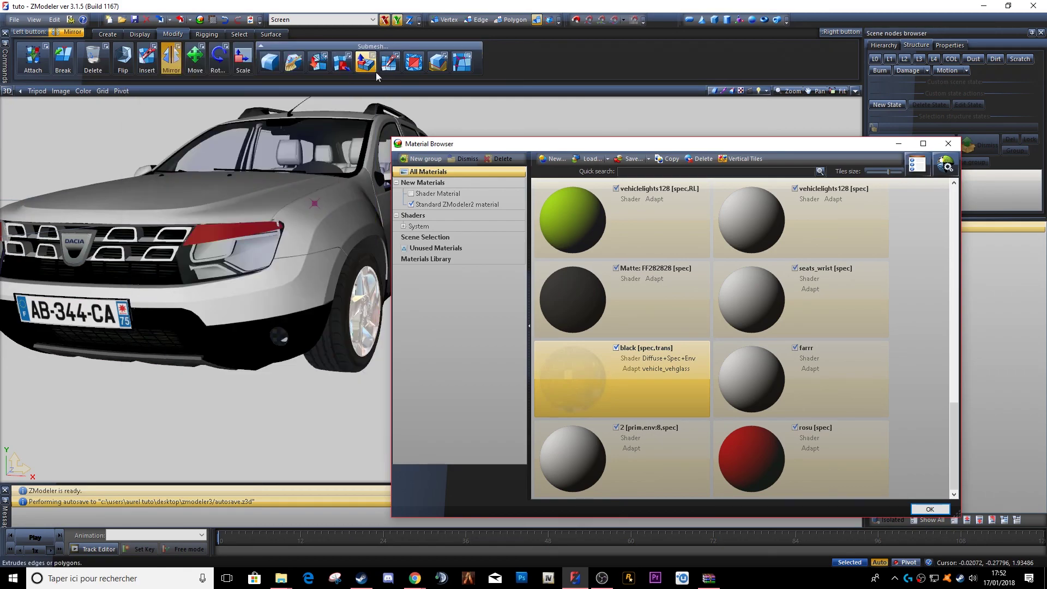
middle_drag(207, 245, 297, 245)
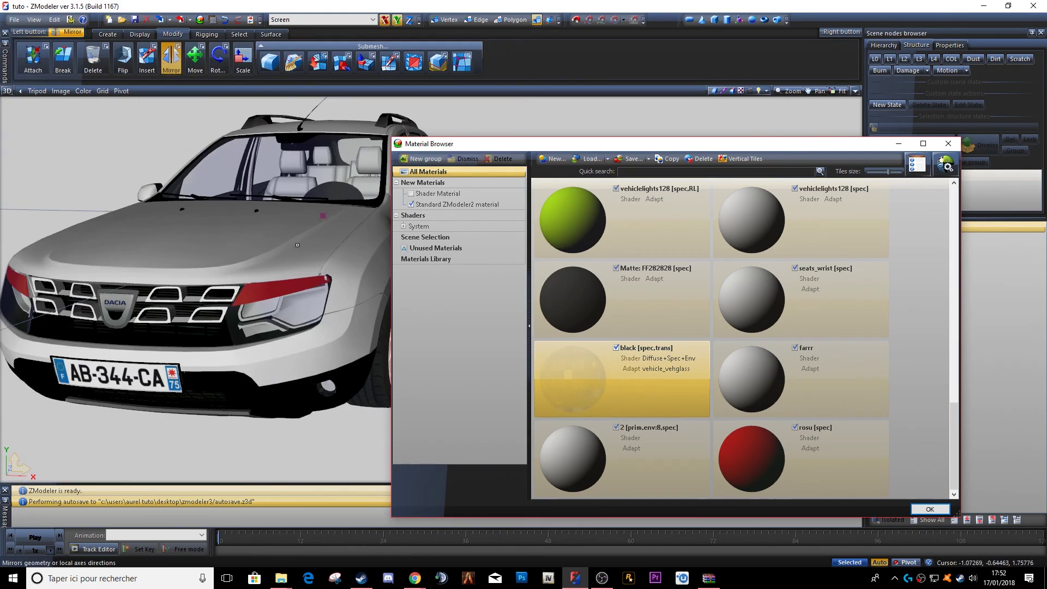
scroll(310, 314, up, 4)
scroll(317, 269, down, 4)
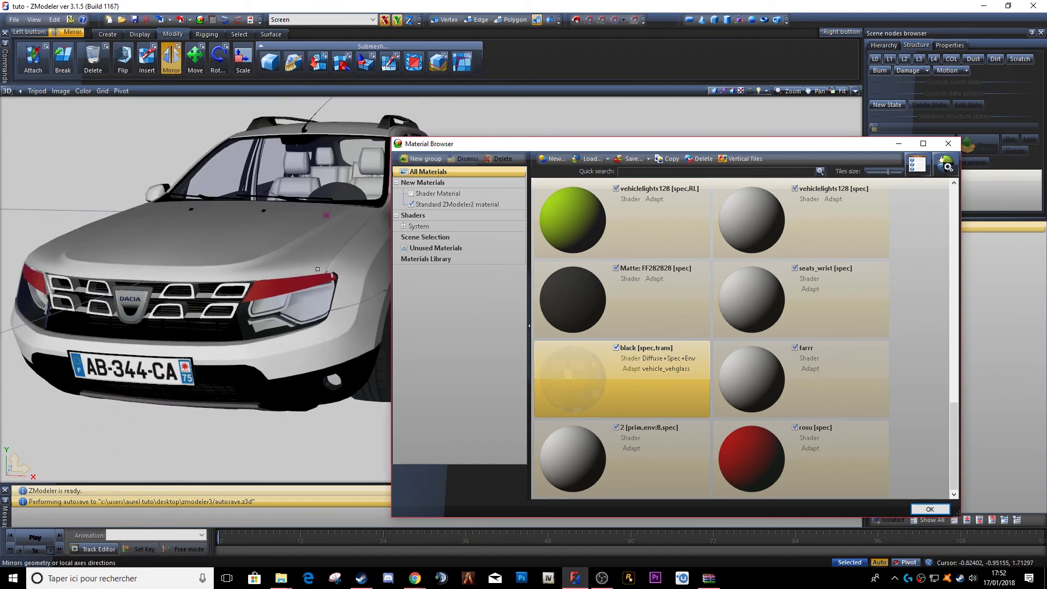
Step: Review the color, alpha and texture map settings of the black [spec,trans] glass material
click(918, 162)
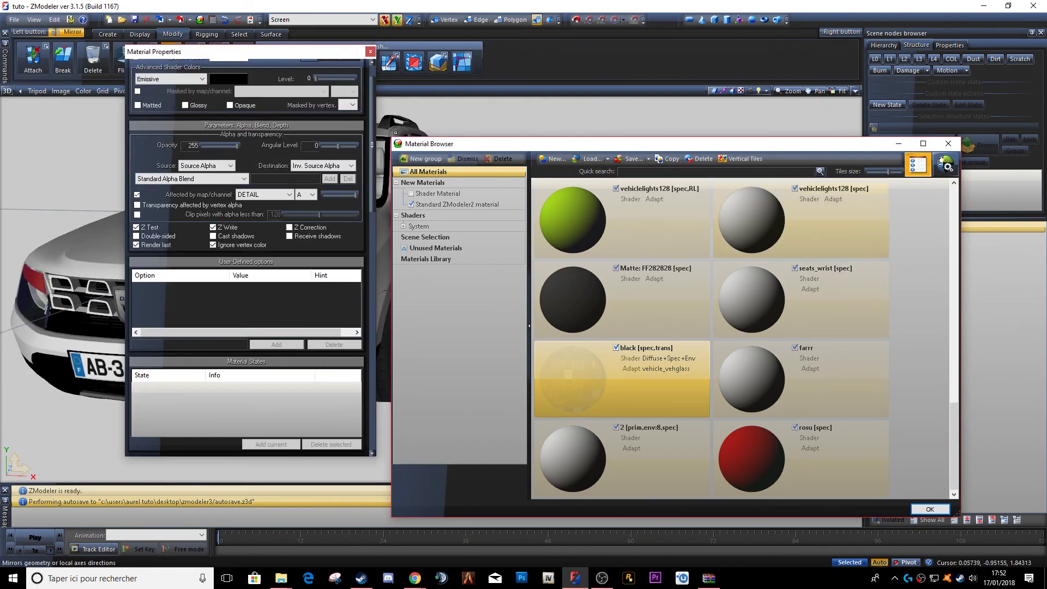
drag(370, 103, 375, 84)
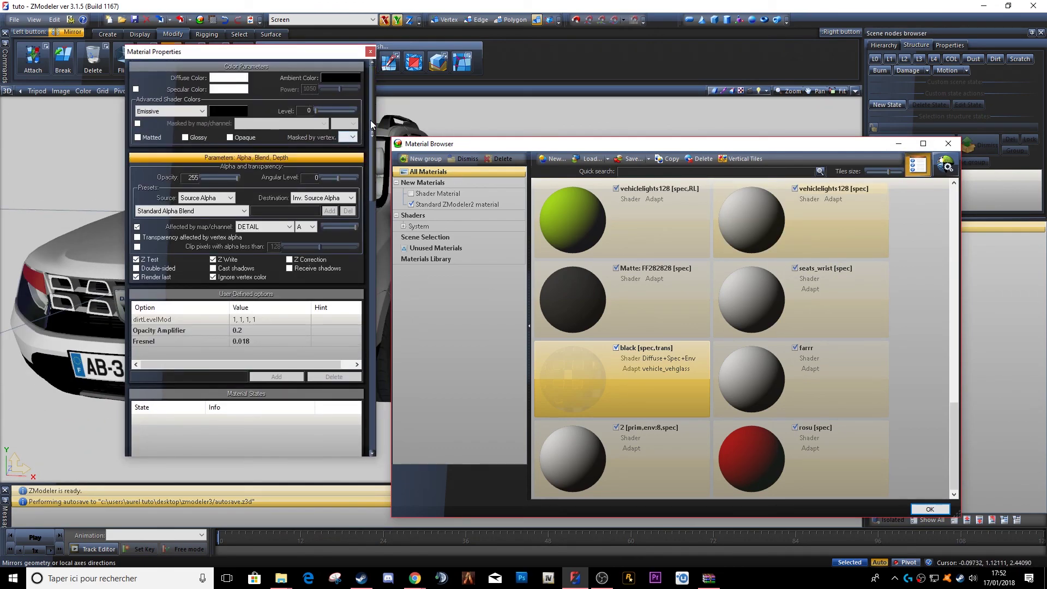
drag(370, 129, 368, 271)
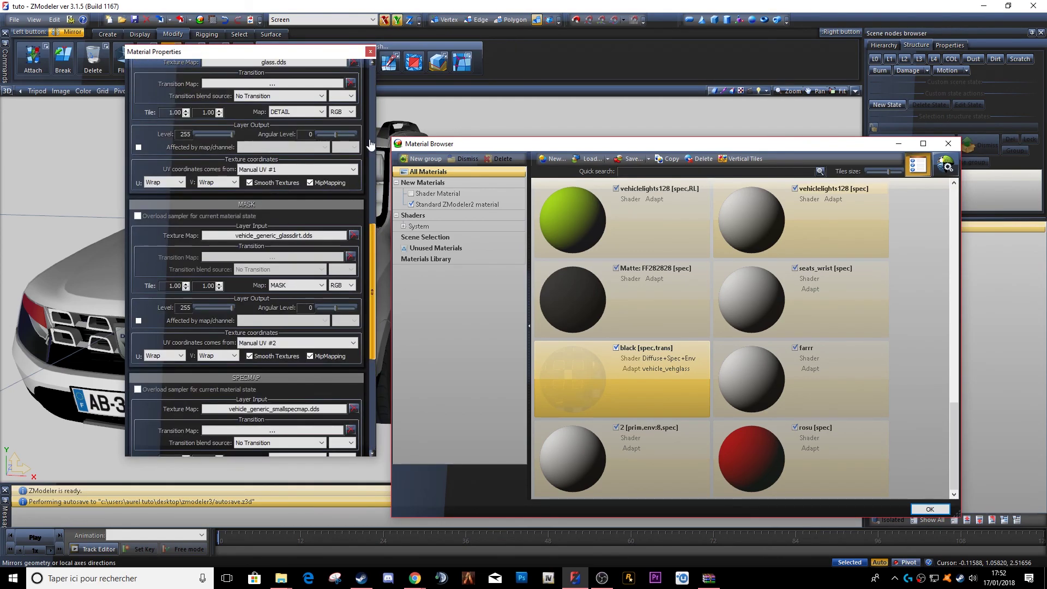
click(371, 51)
scroll(279, 294, up, 3)
middle_drag(279, 294, 344, 262)
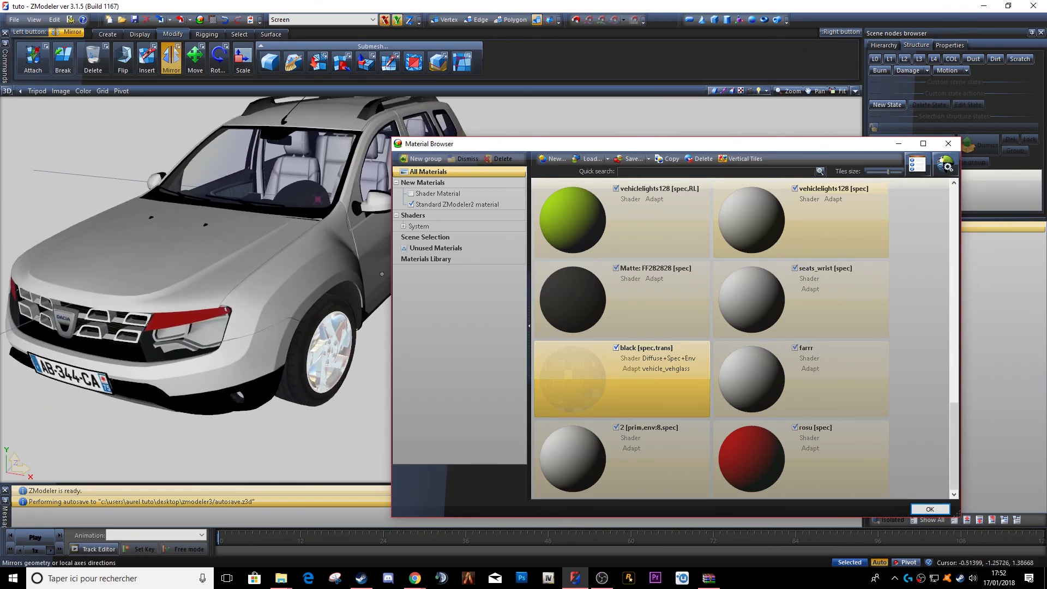
Step: Examine the car's front and rear lights to find where the orange vehiclelights128 [spec,RR] material is used
scroll(631, 227, up, 3)
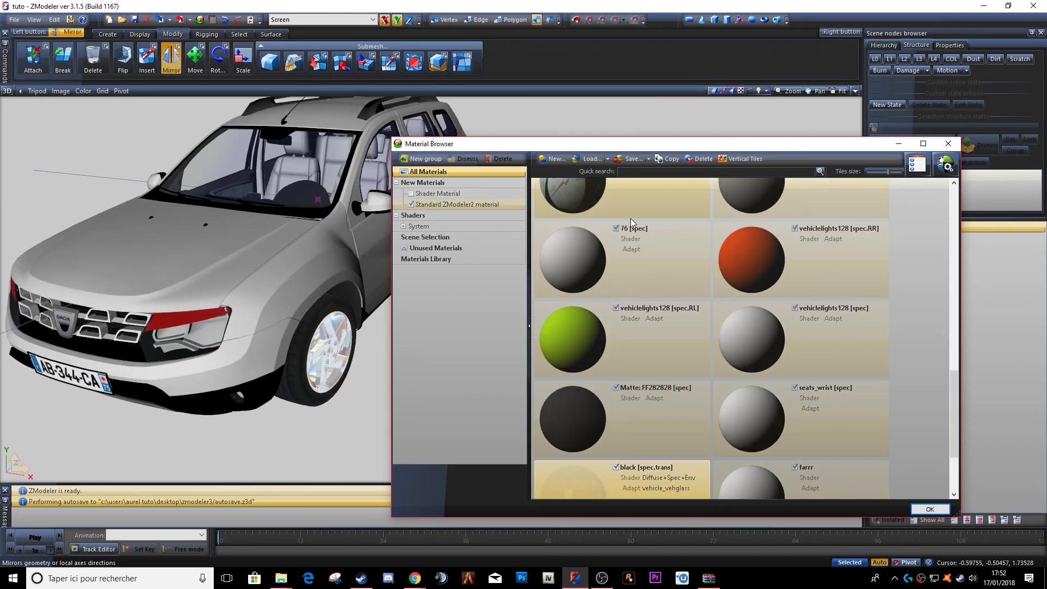
middle_drag(183, 250, 232, 252)
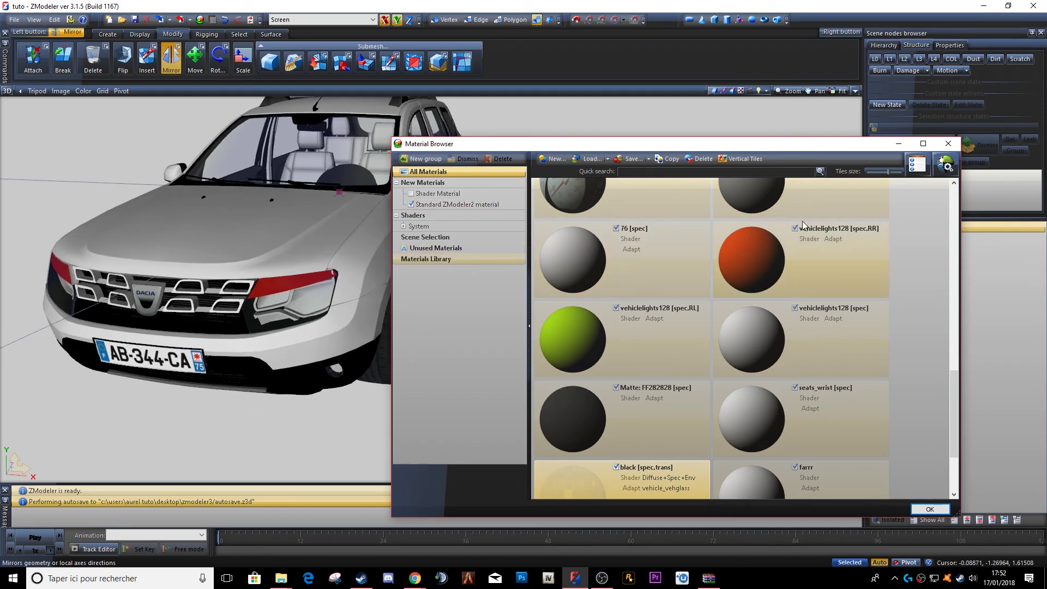
middle_drag(327, 262, 150, 273)
scroll(150, 274, up, 5)
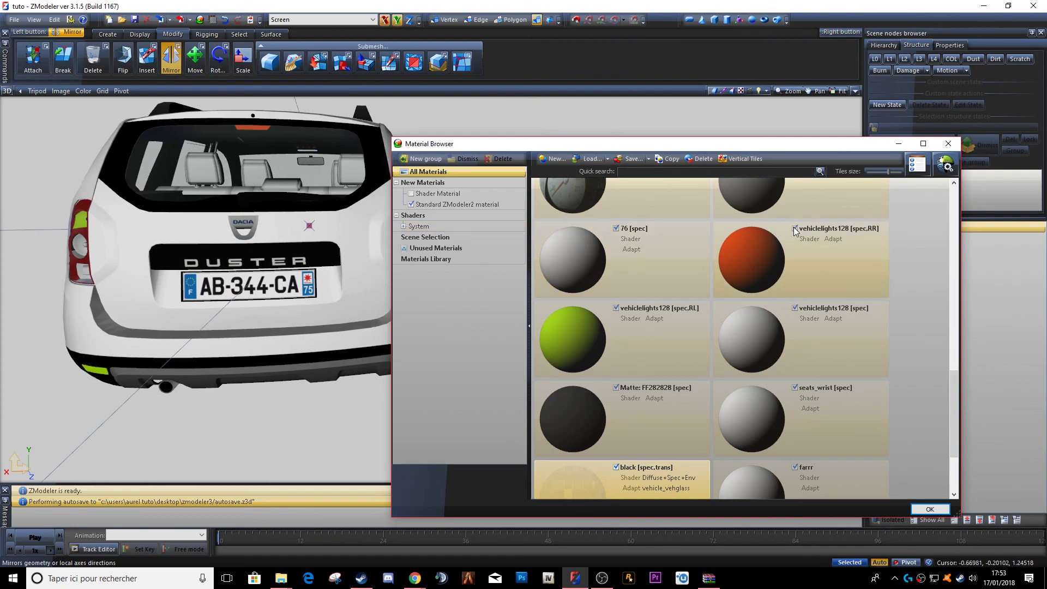
middle_drag(349, 212, 302, 210)
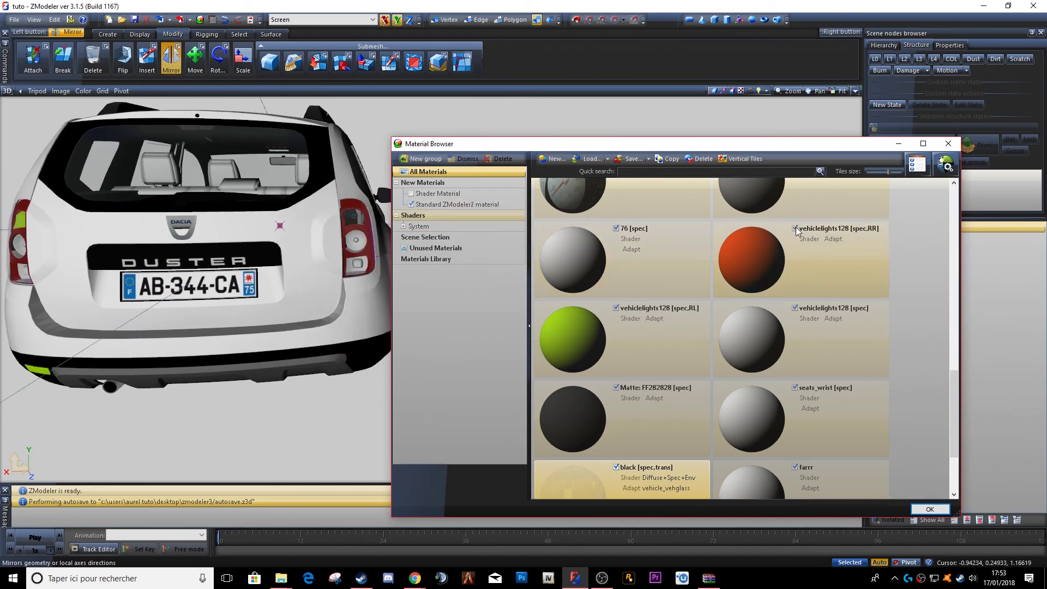
Step: Apply the GTAV vehicle_lightsemissive shader preset to the orange vehiclelights128 [spec,RR] material
click(828, 263)
click(947, 167)
mouse_move(956, 197)
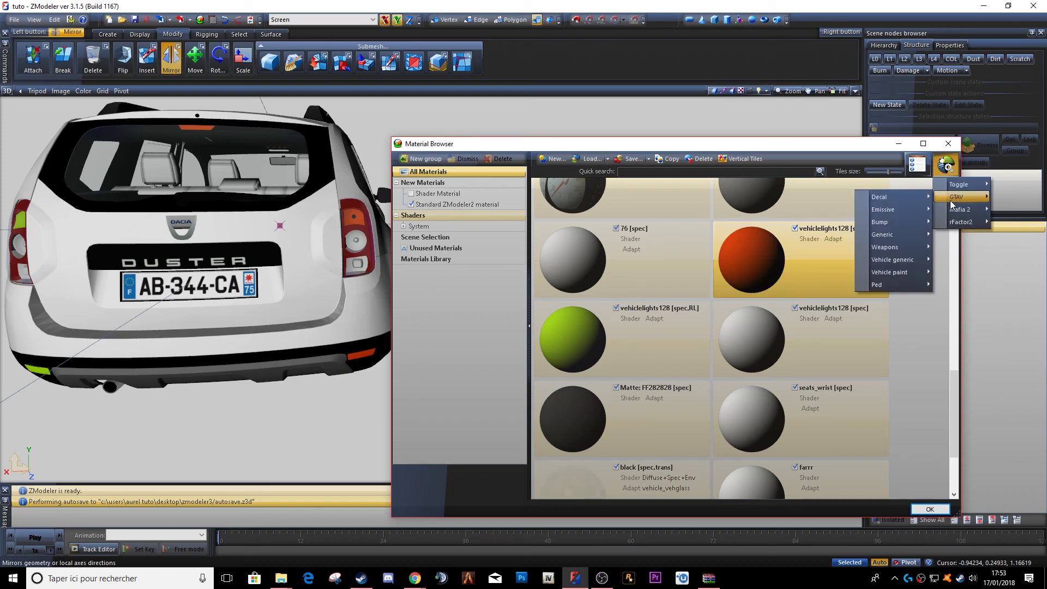
mouse_move(877, 258)
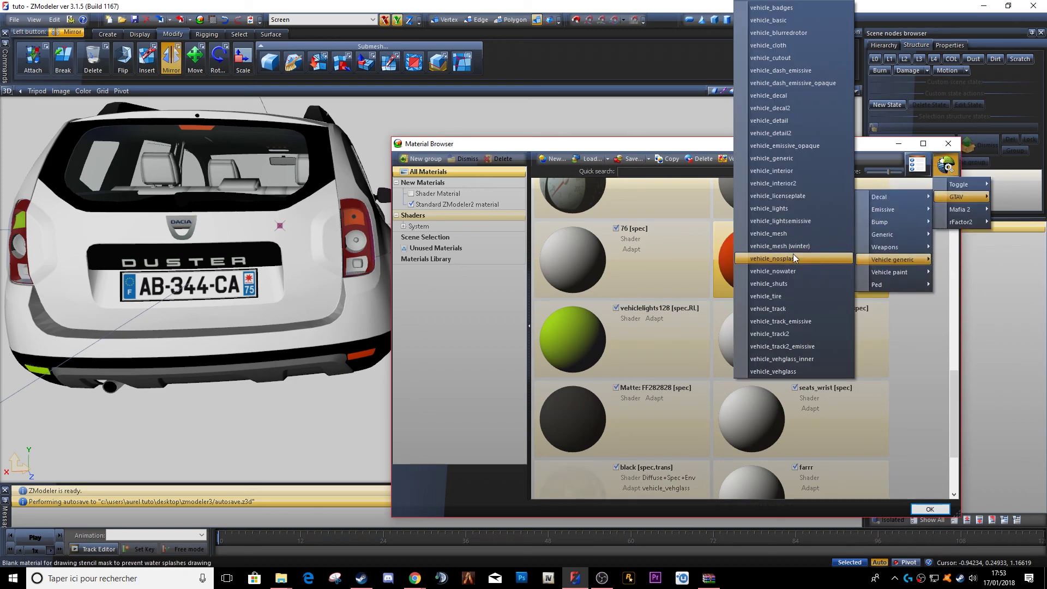
click(790, 224)
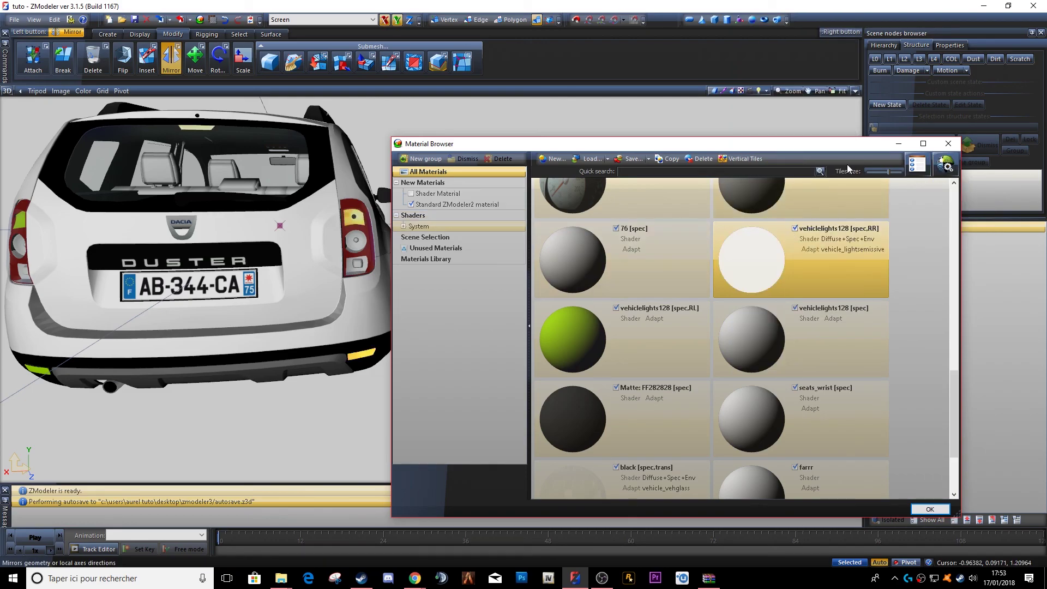
Step: Turn off the specular color of the vehiclelights128 [spec,RR] material
click(917, 165)
scroll(225, 89, up, 1)
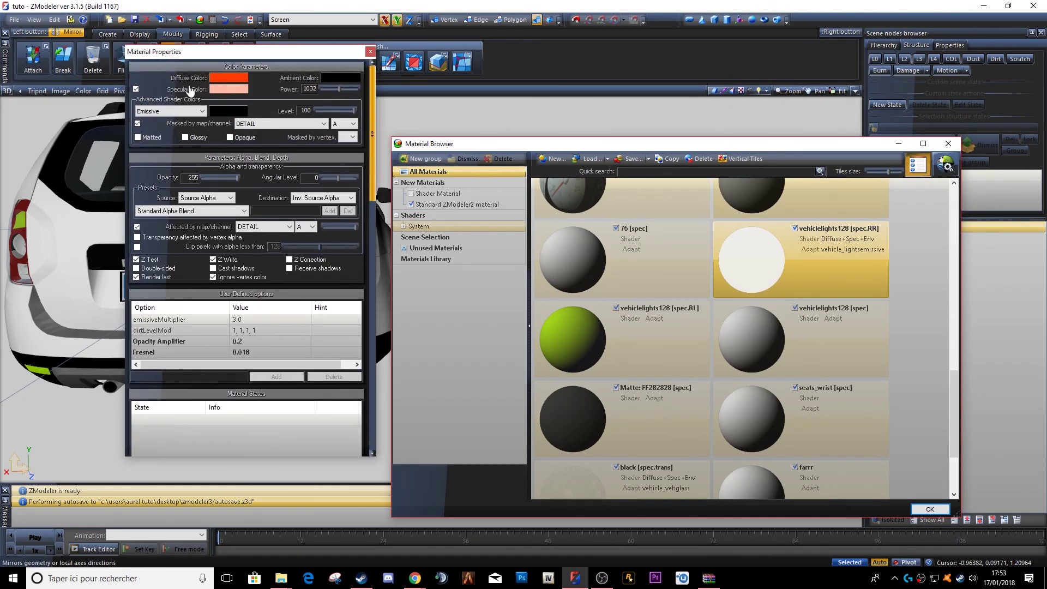
drag(236, 52, 87, 146)
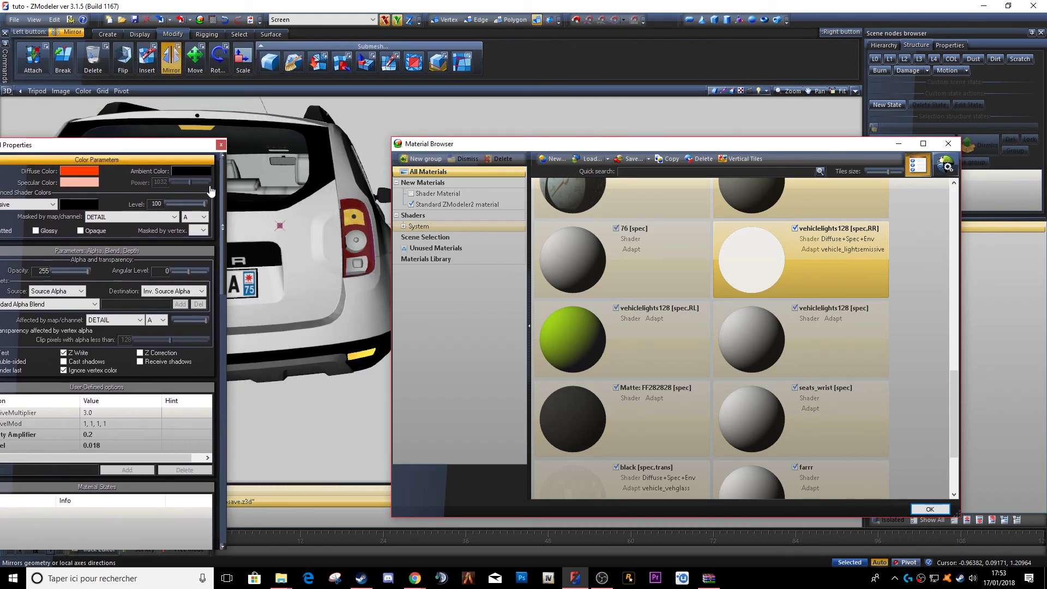
scroll(121, 313, down, 5)
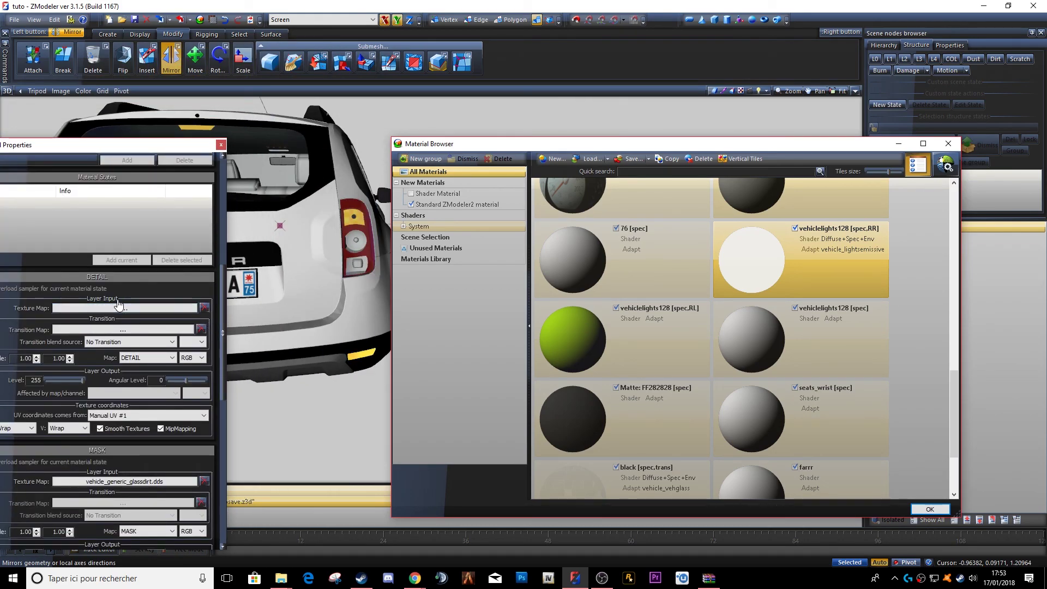
Step: Start adding a new texture for the DETAIL map of vehiclelights128 [spec,RR] and browse to the Zmodler3 folder
click(117, 303)
scroll(297, 254, down, 5)
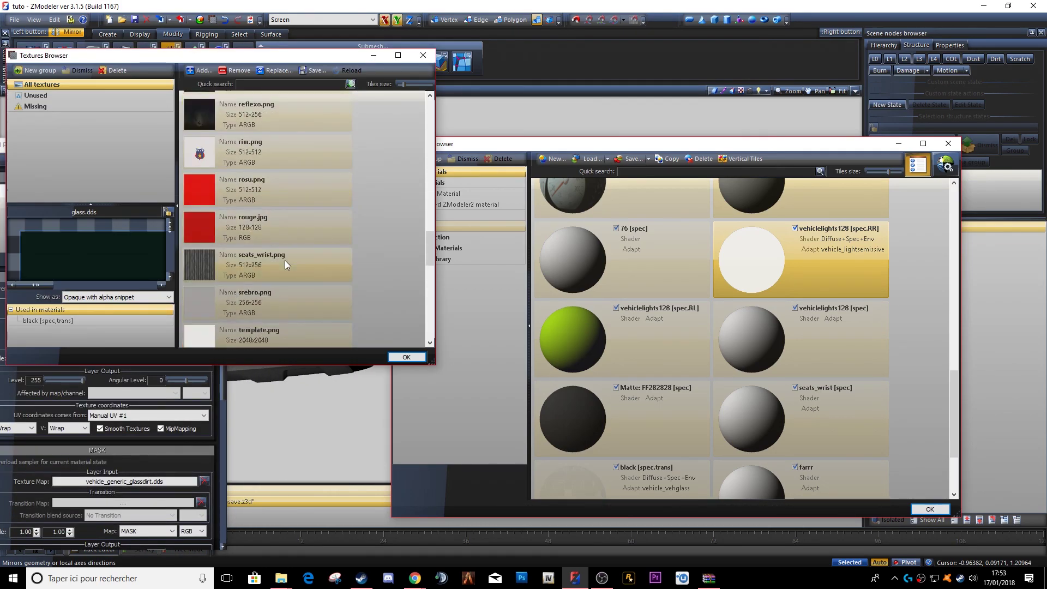
click(201, 70)
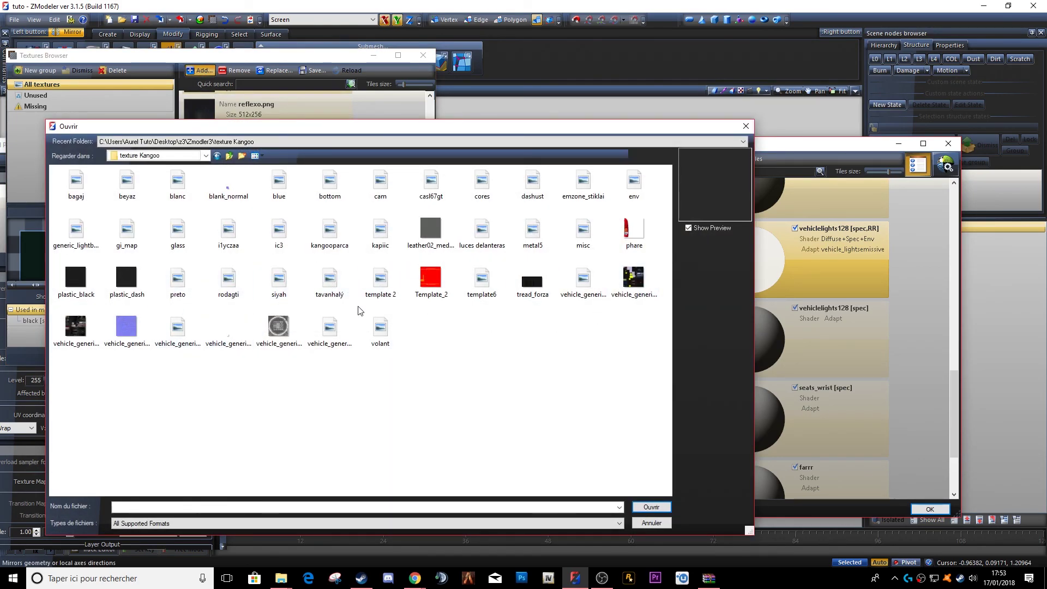
click(174, 156)
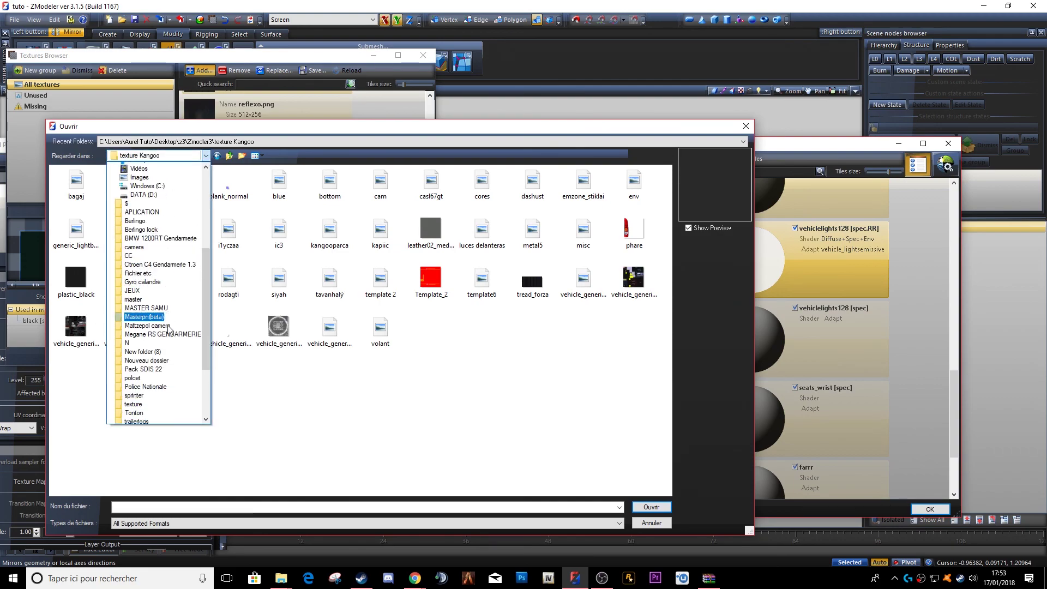
scroll(164, 338, down, 3)
click(132, 395)
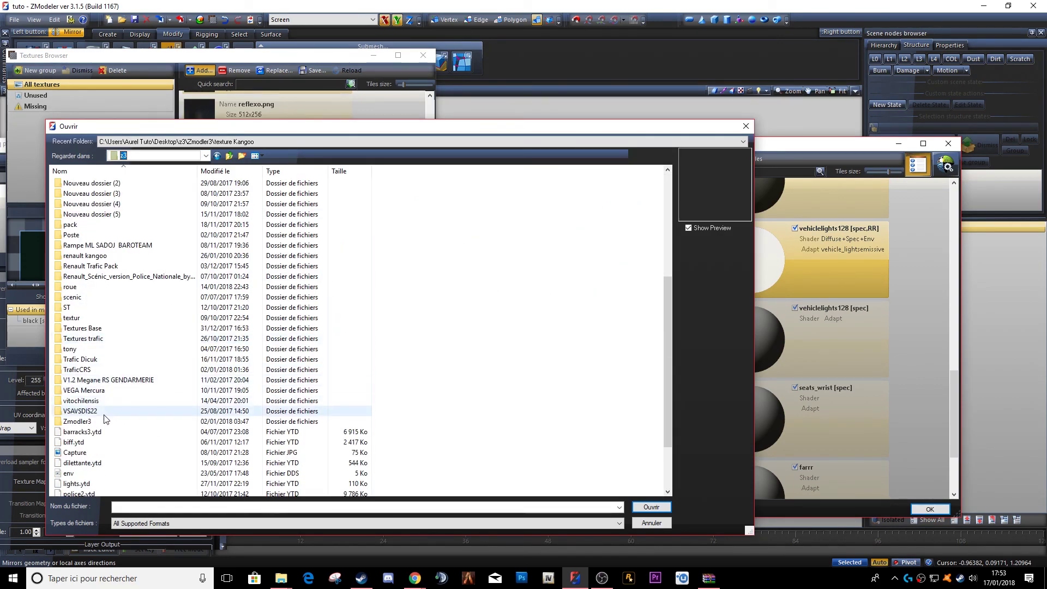
double_click(105, 355)
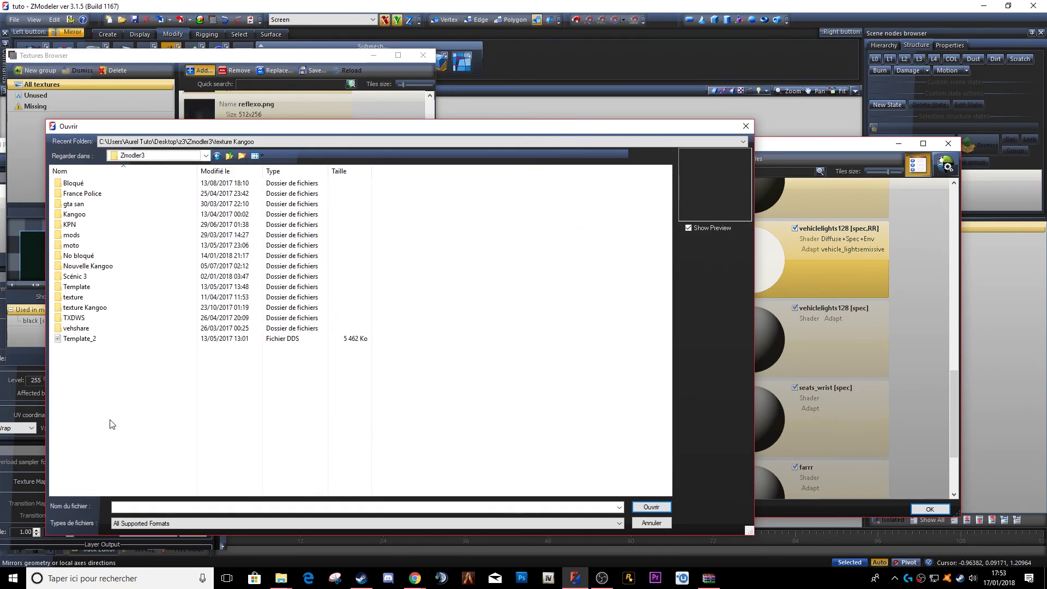
Step: Look through the texture Kangoo and texture folders for the vehicle lights texture
double_click(93, 310)
key(BackSpace)
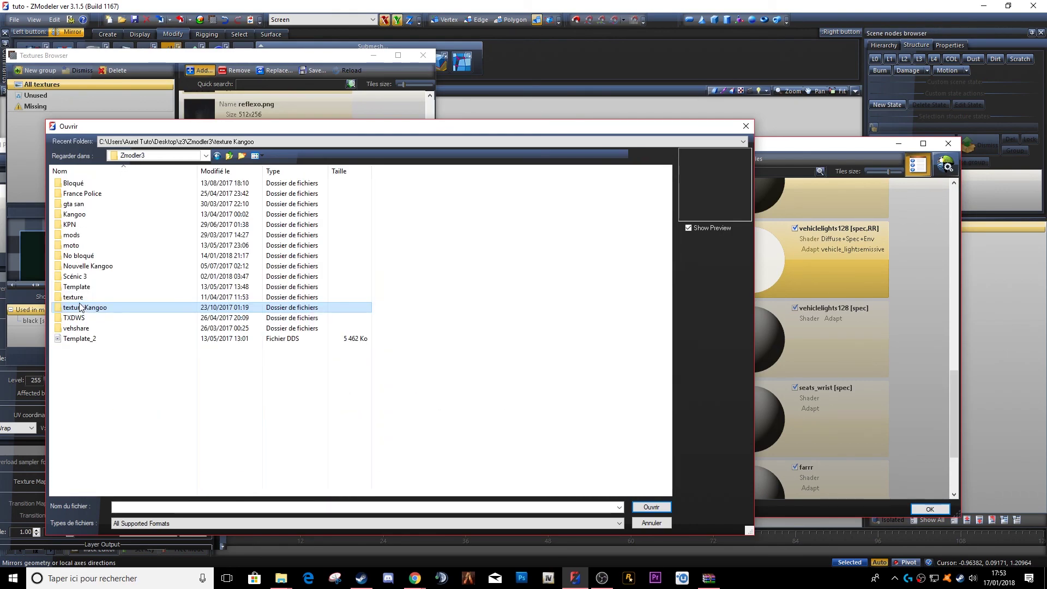
double_click(80, 300)
key(BackSpace)
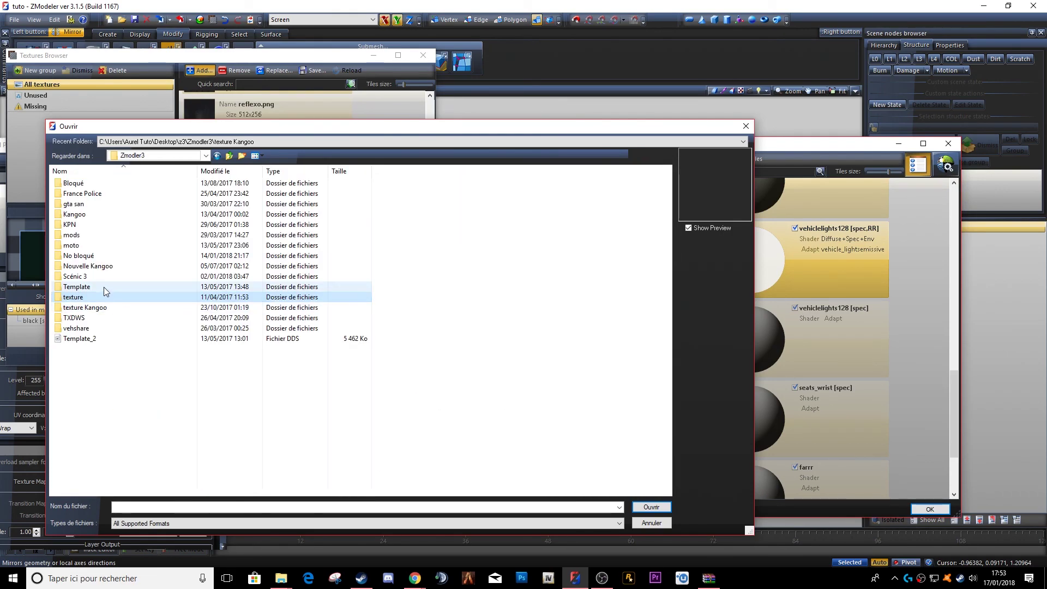
Step: Add vehiclelights128.dds from Nouveau dossier inside Nouvelle Kangoo and assign it as the DETAIL texture map of vehiclelights128 [spec,RR]
double_click(100, 266)
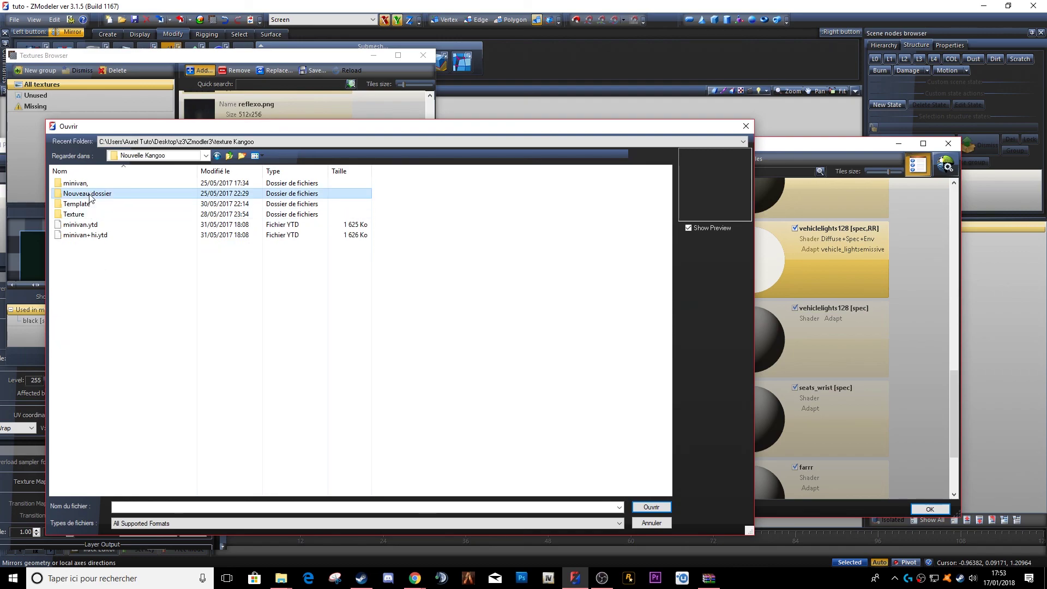
double_click(79, 193)
double_click(193, 357)
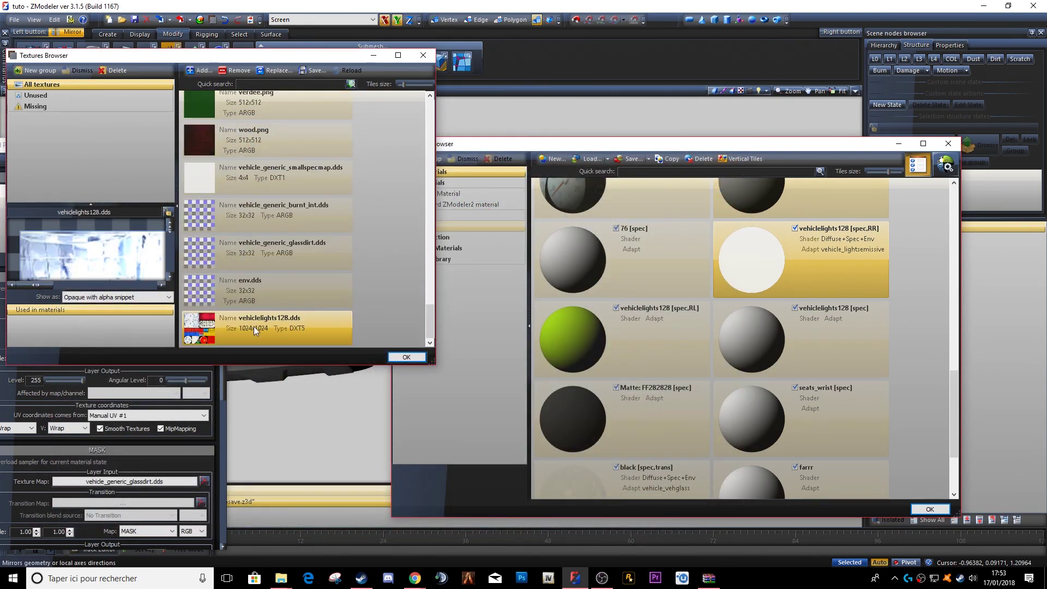
double_click(254, 326)
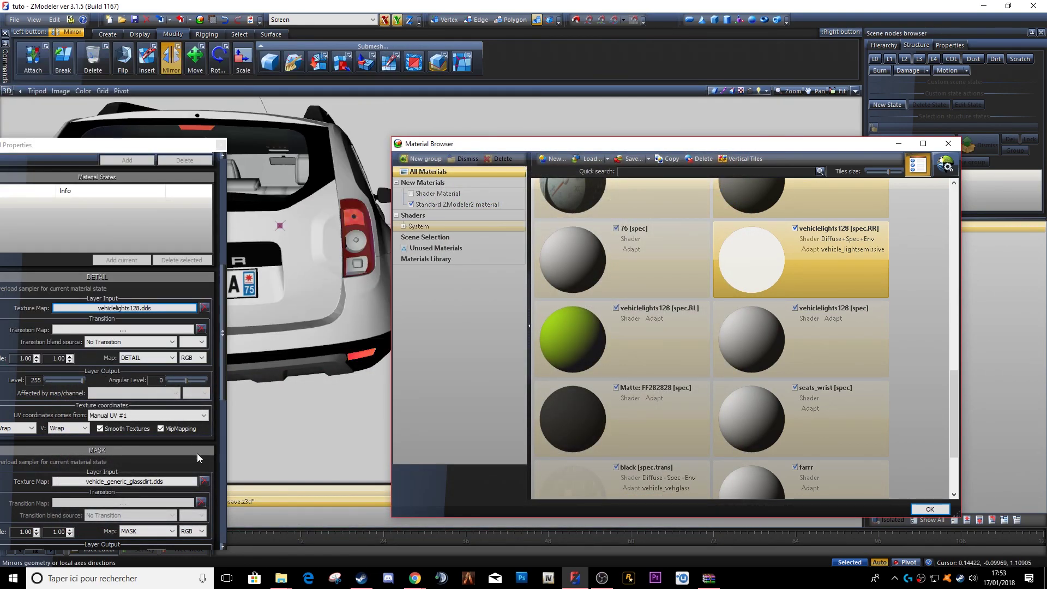
click(221, 146)
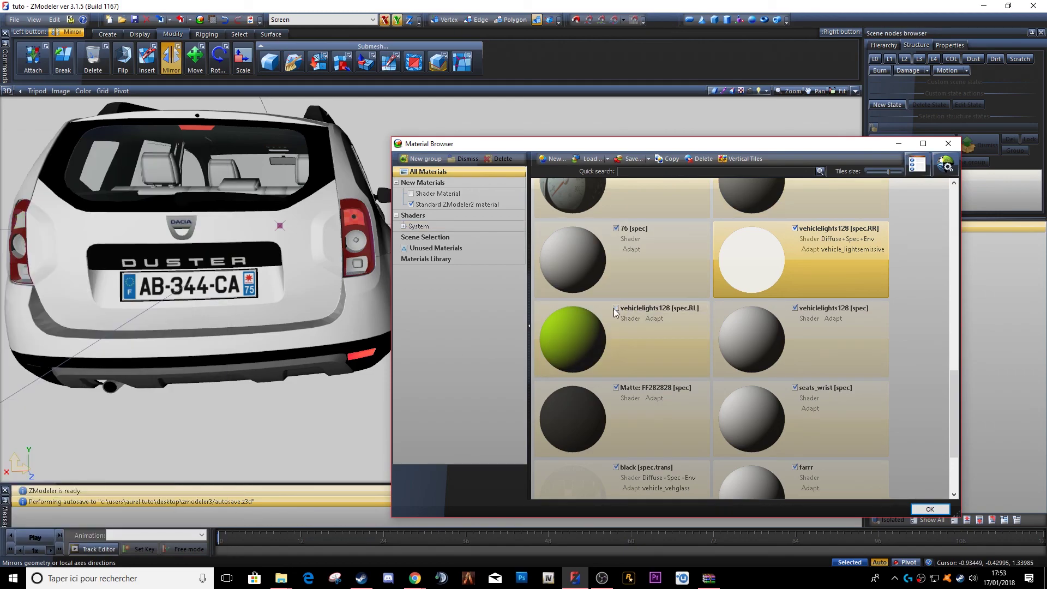
Step: Apply the GTAV vehicle_lightsemissive shader preset to the green vehiclelights128 [spec,RL] material
click(689, 309)
click(946, 163)
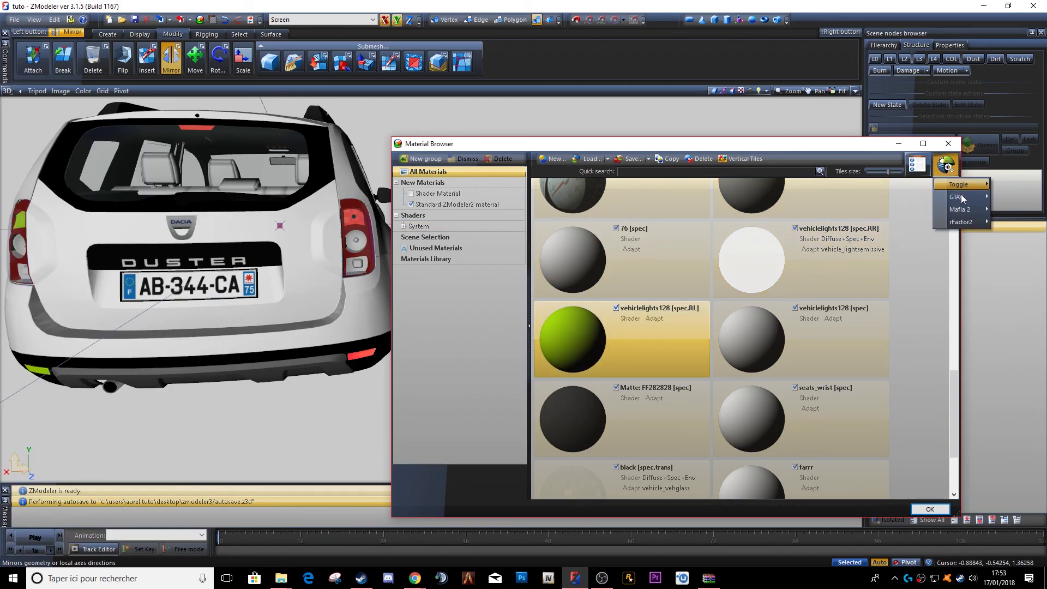
mouse_move(958, 196)
mouse_move(916, 261)
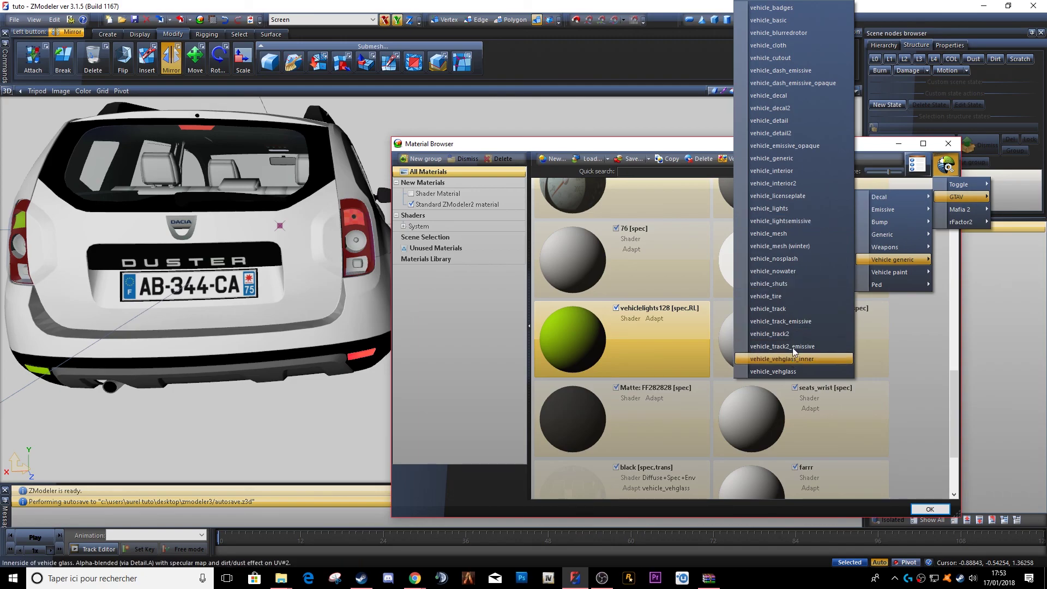
click(800, 225)
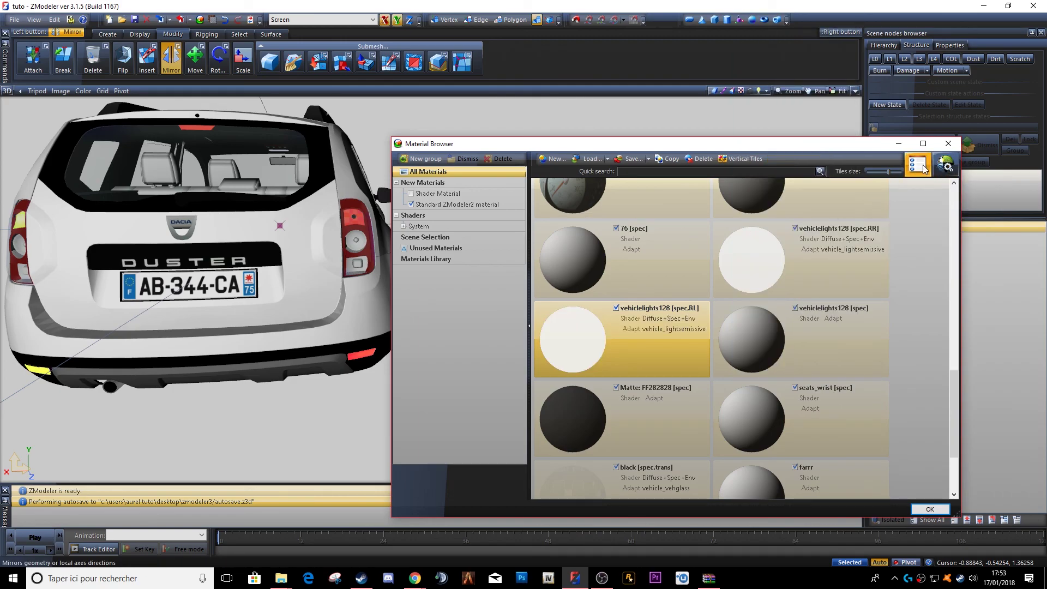
Step: Turn off the specular color of the vehiclelights128 [spec,RL] material and set its diffuse color to white
drag(214, 146, 342, 135)
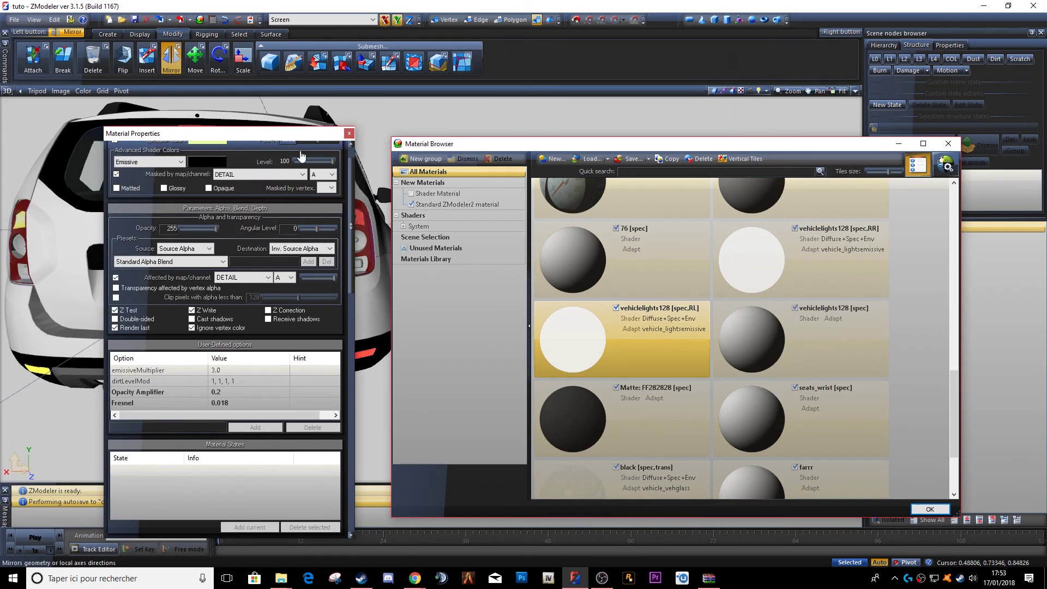
scroll(343, 135, up, 1)
click(114, 171)
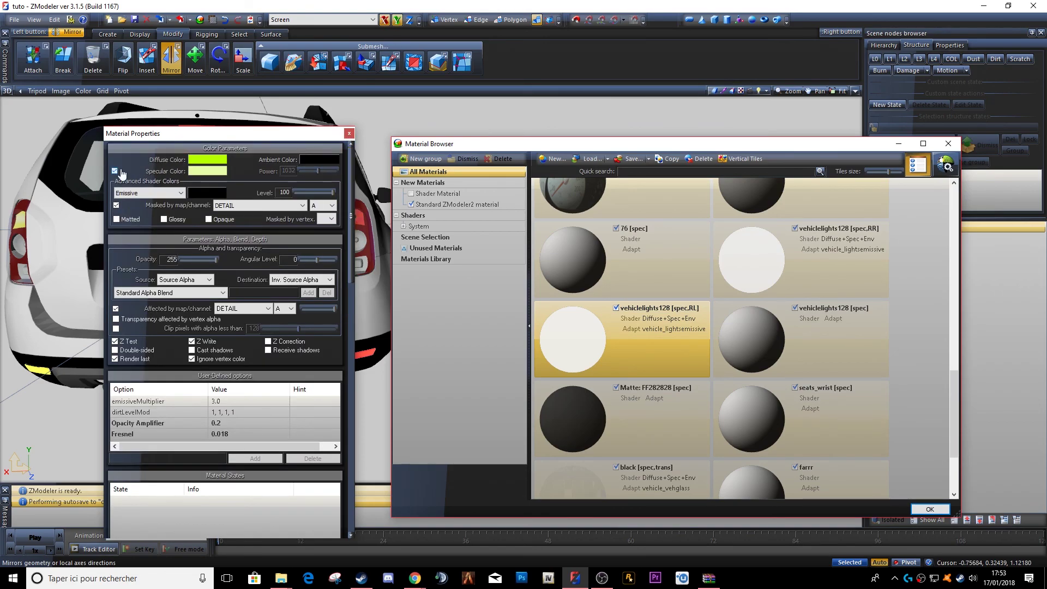
click(208, 159)
click(120, 367)
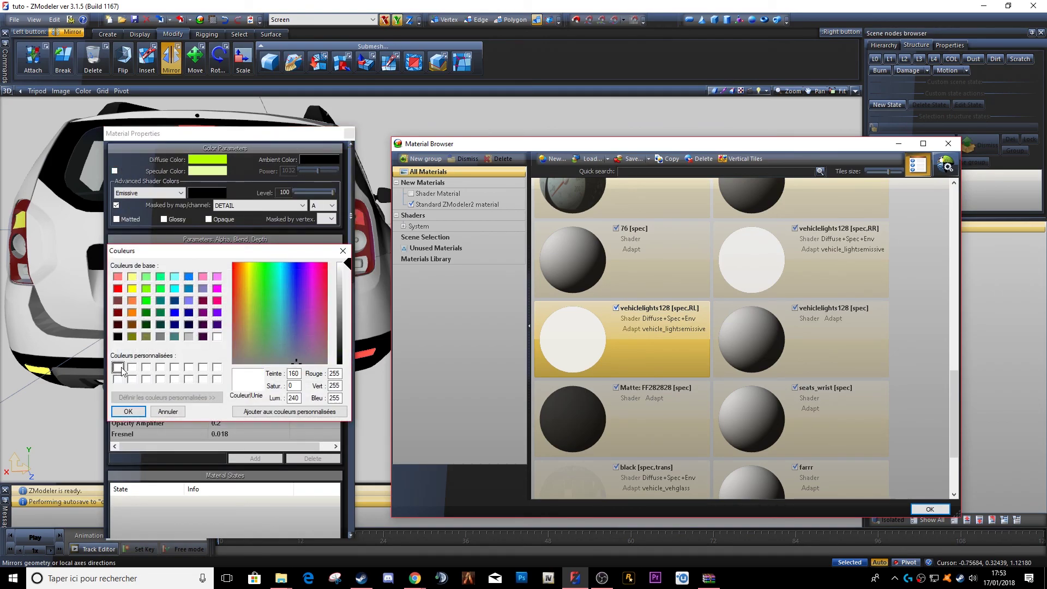
click(129, 412)
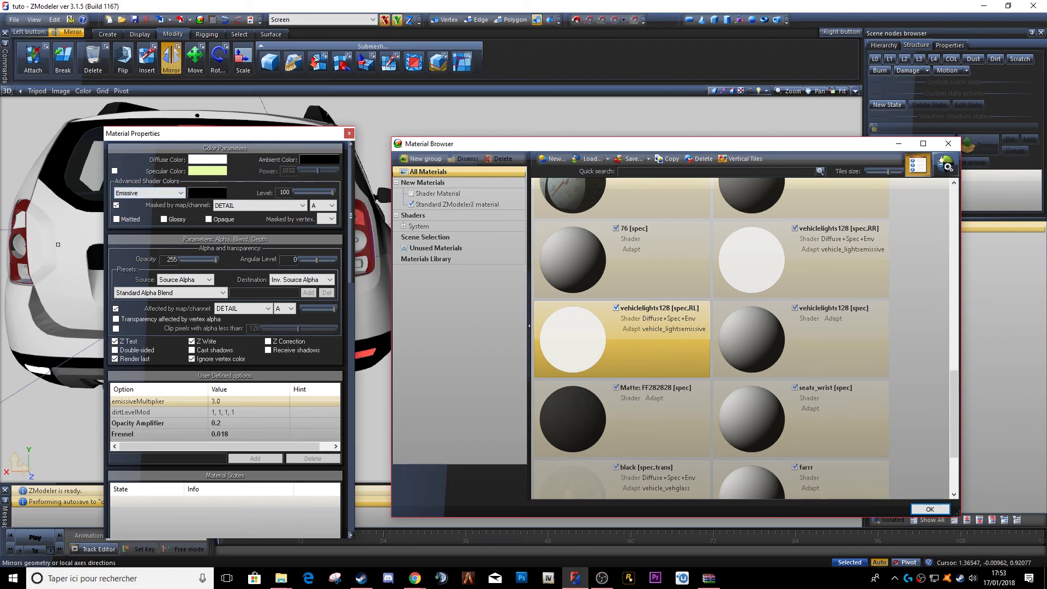
Step: Try vehiclelights128.dds as the DETAIL texture map of vehiclelights128 [spec,RL], check the rear light, and clear the map
scroll(58, 244, up, 3)
middle_drag(58, 244, 69, 245)
drag(352, 214, 357, 314)
click(238, 313)
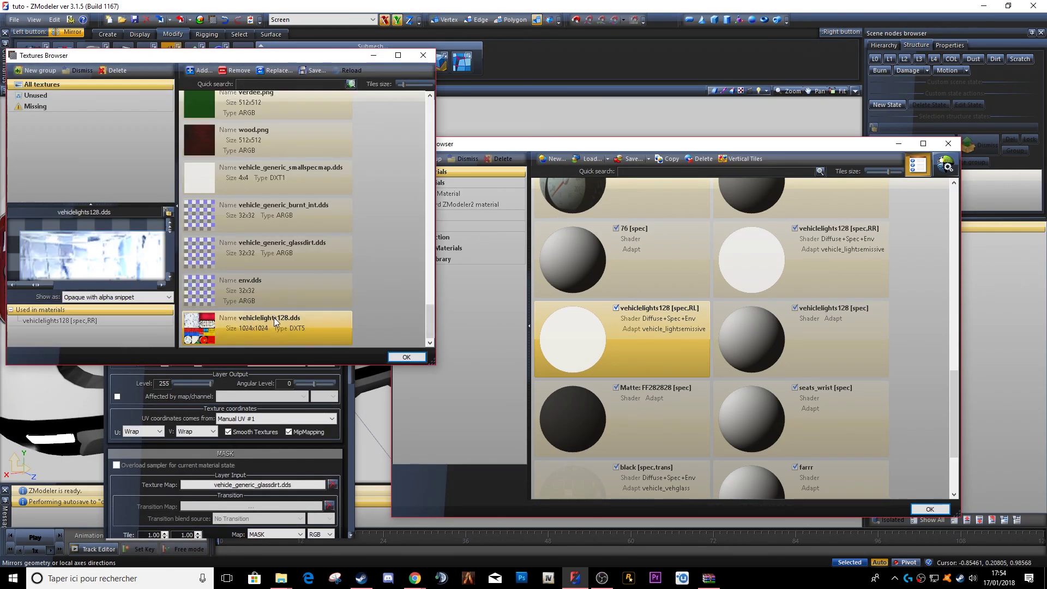
double_click(274, 317)
middle_drag(36, 388, 78, 378)
click(331, 311)
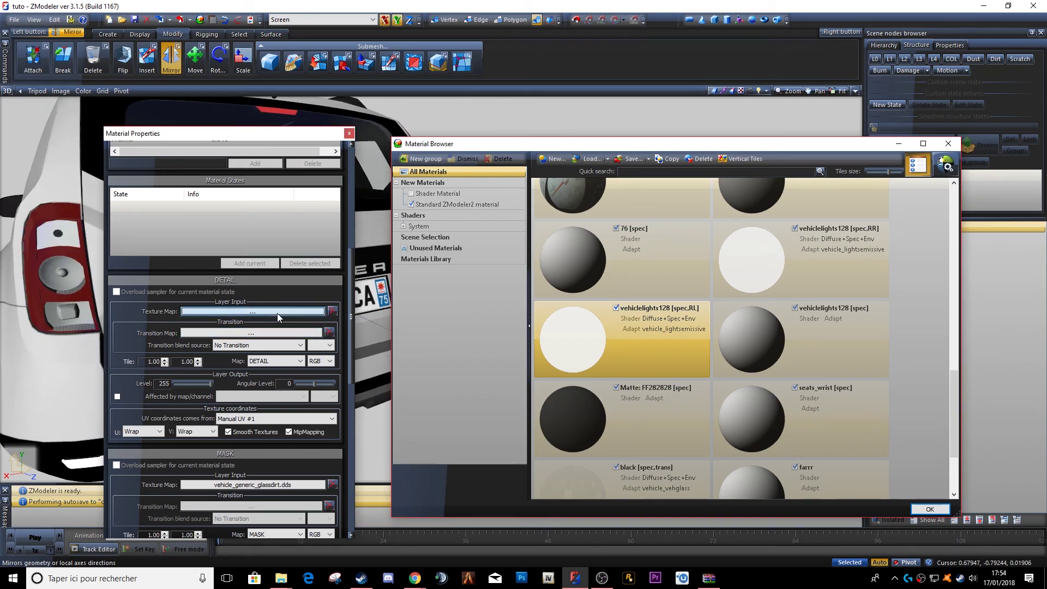
Step: Assign vehiclelights128.png as the DETAIL texture map of vehiclelights128 [spec,RL] and check the car's rear lights
click(278, 312)
scroll(278, 313, up, 2)
double_click(267, 152)
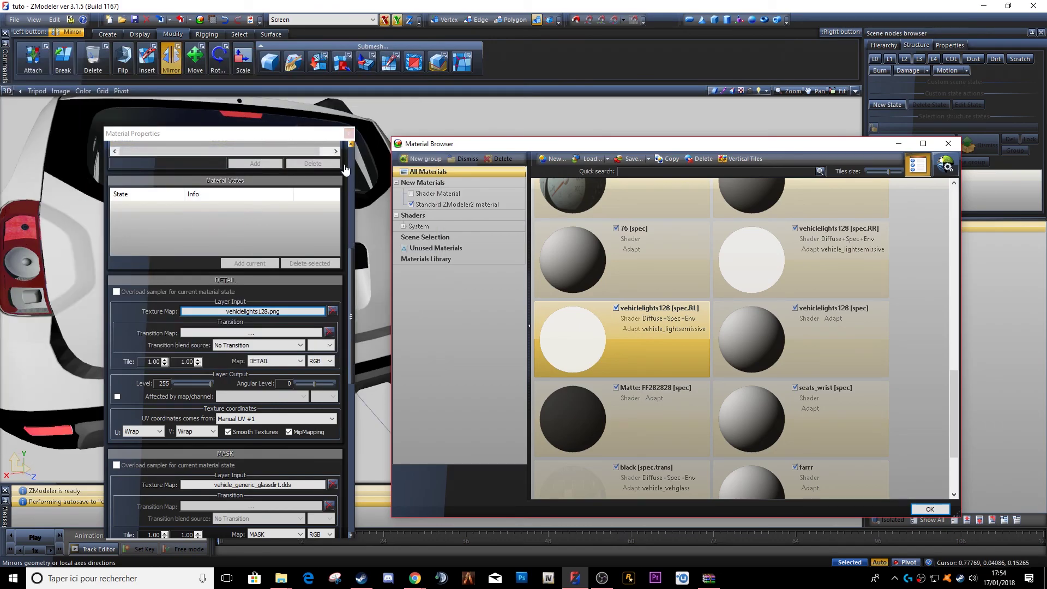
click(350, 133)
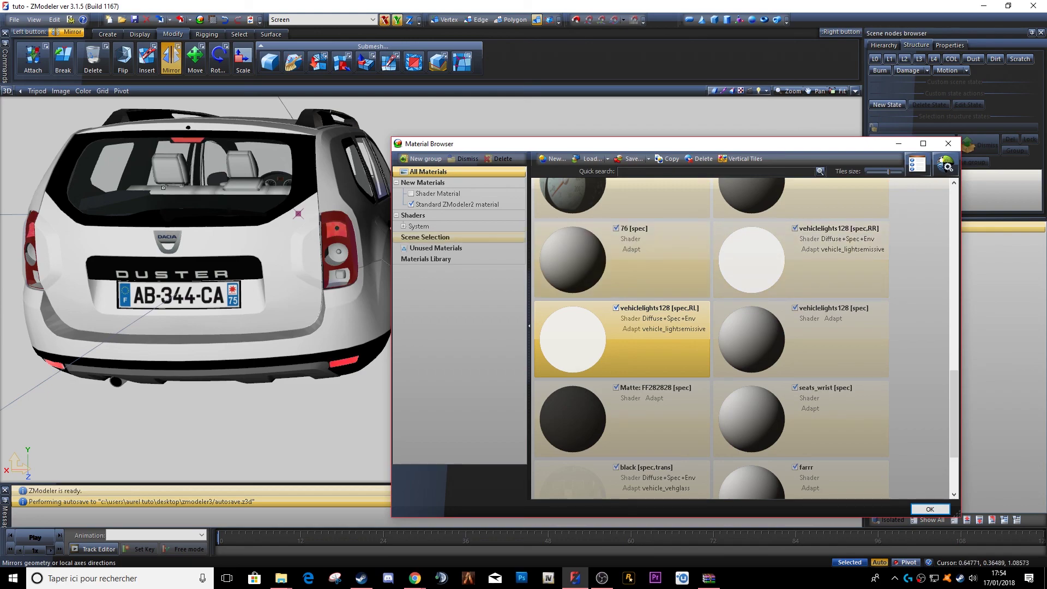
scroll(300, 112, up, 2)
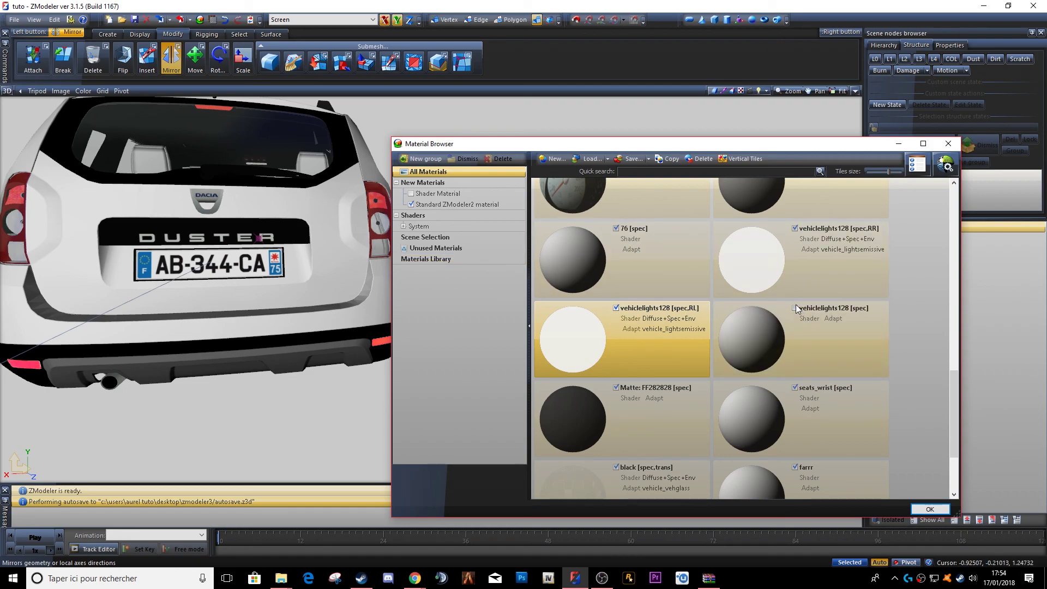
Step: Apply the GTAV vehicle_lightsemissive shader preset to the grey vehiclelights128 [spec] material
click(799, 325)
click(948, 167)
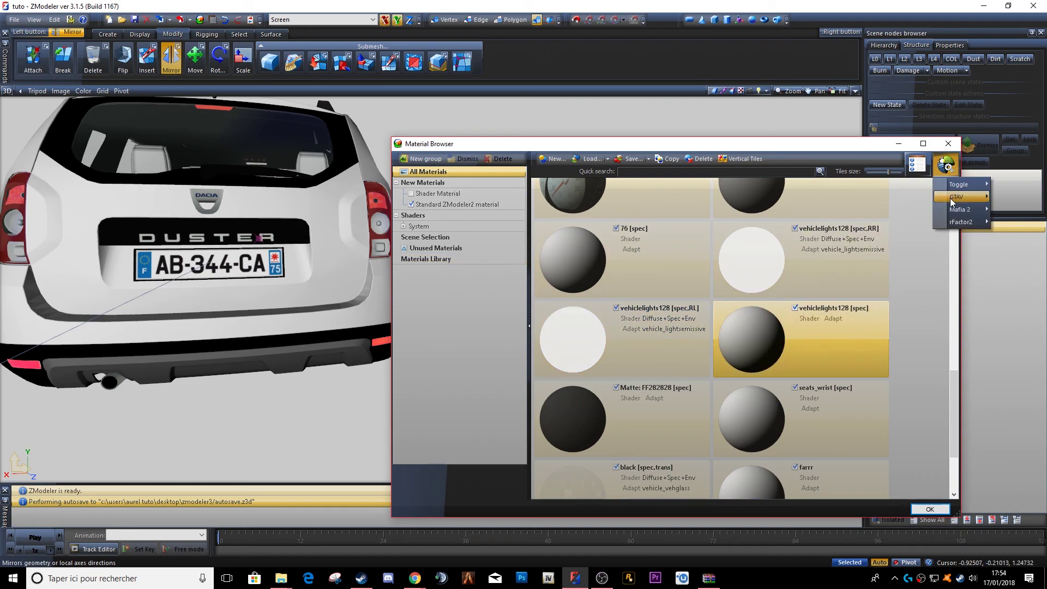
mouse_move(960, 196)
mouse_move(894, 259)
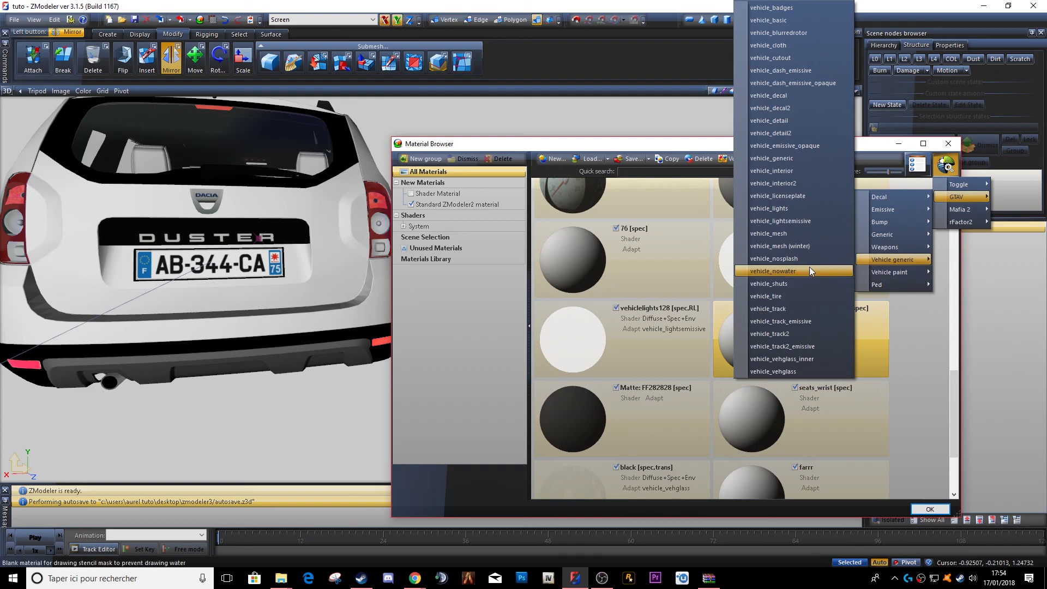
click(806, 221)
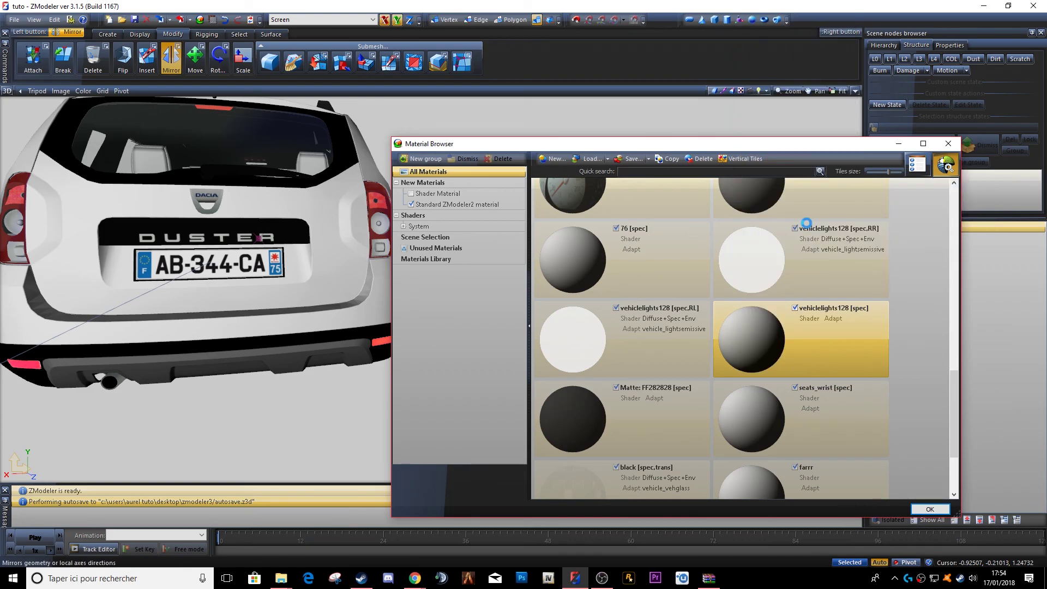
Step: Turn off the specular color of vehiclelights128 [spec] and assign vehiclelights128.png as its DETAIL texture map
click(913, 166)
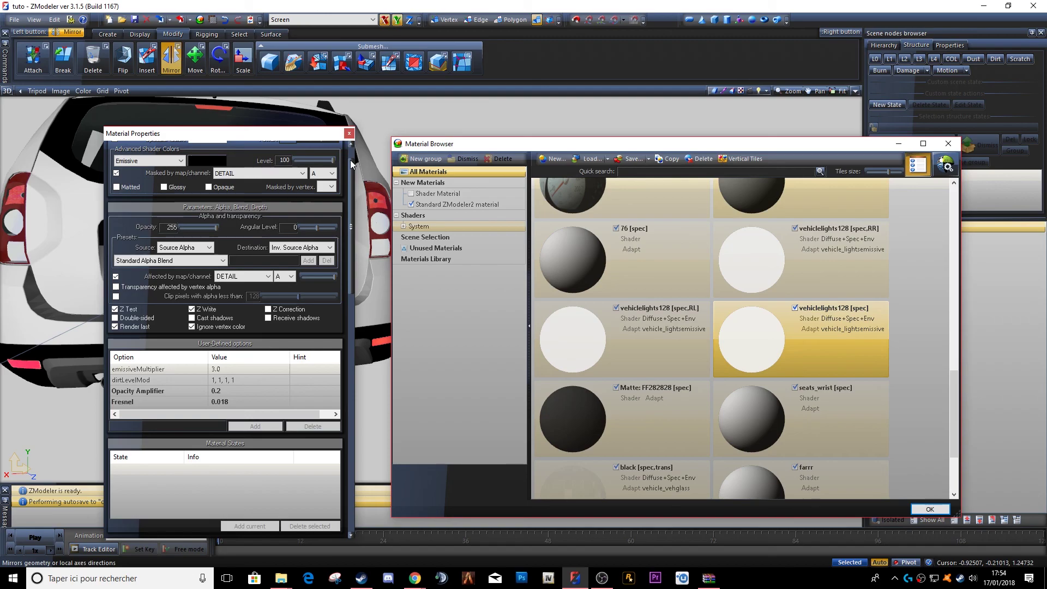
scroll(338, 153, up, 1)
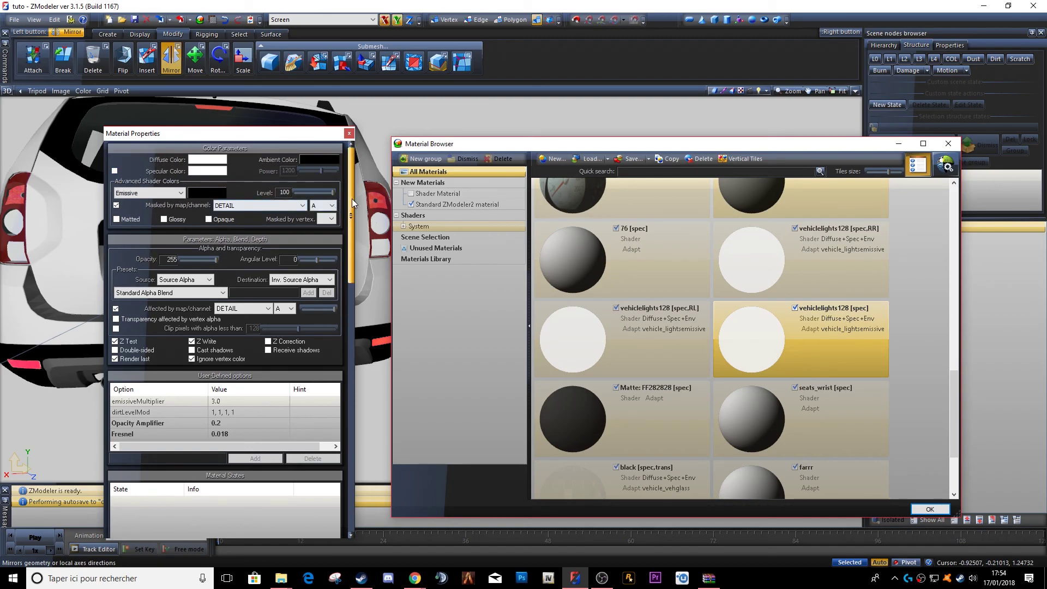
scroll(351, 199, down, 6)
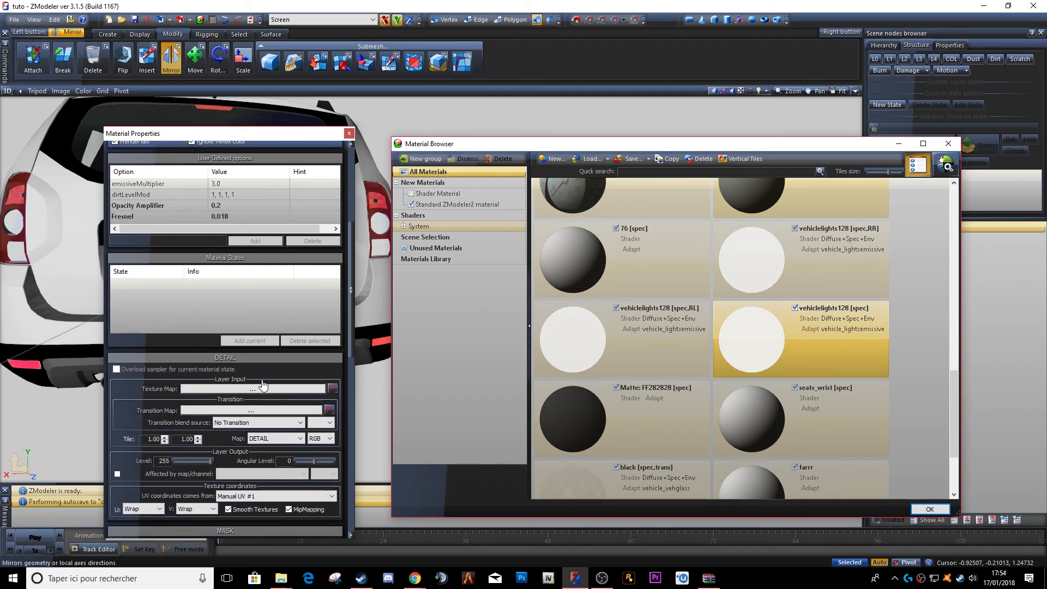
click(262, 384)
double_click(269, 183)
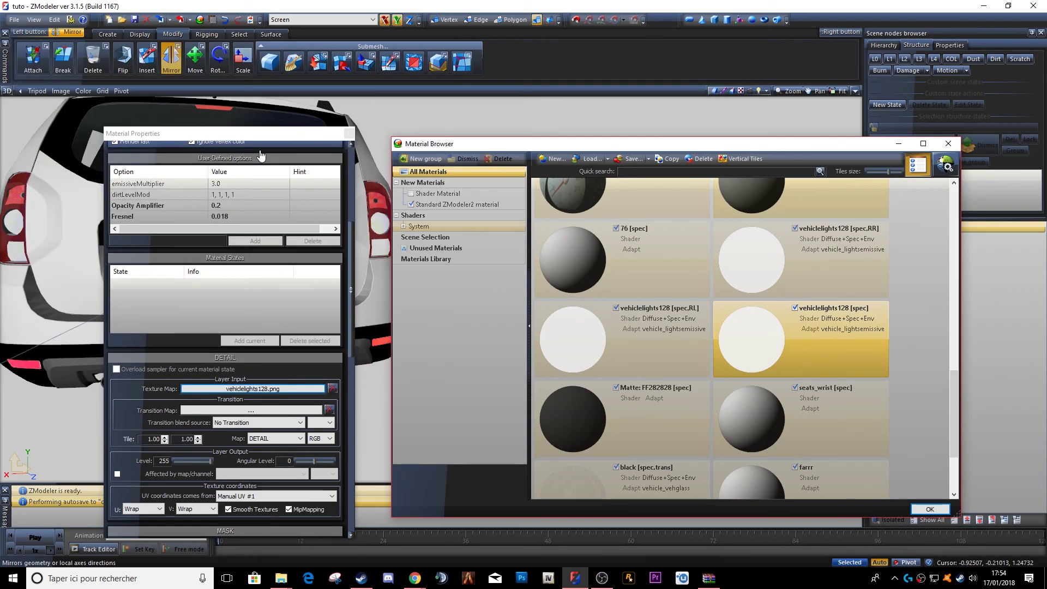
click(349, 133)
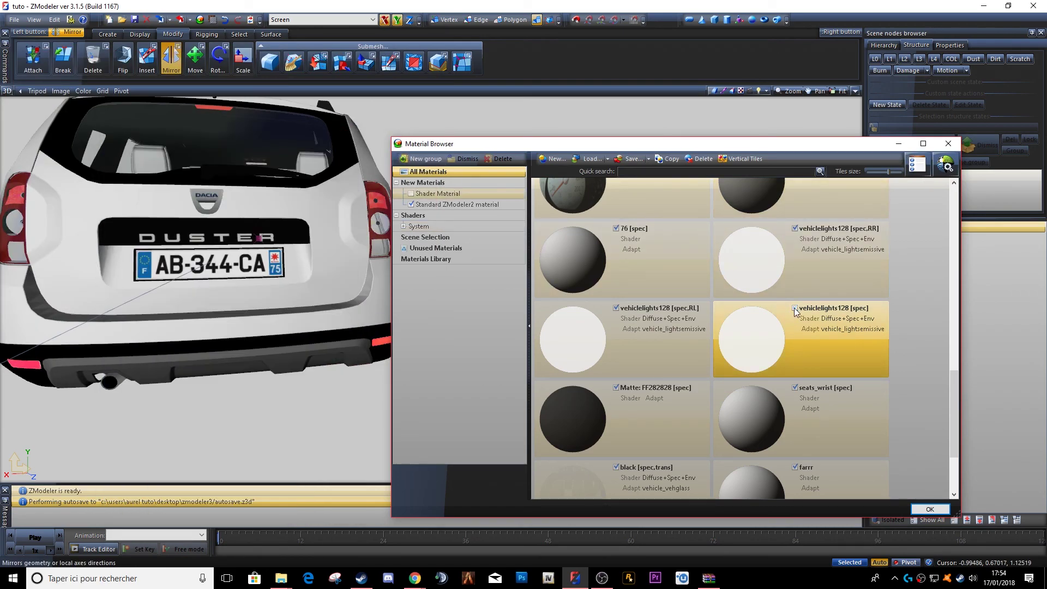
Step: Switch vehiclelights128 [spec] to the GTAV vehicle_lights preset, turn off its specular color, and check the rear light up close
click(946, 165)
mouse_move(894, 260)
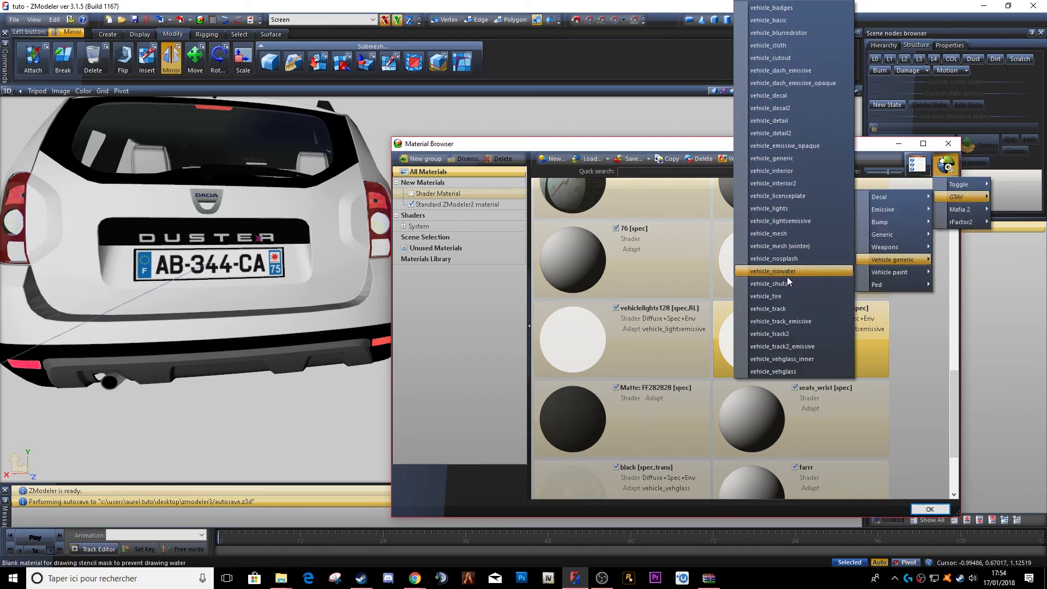
click(782, 211)
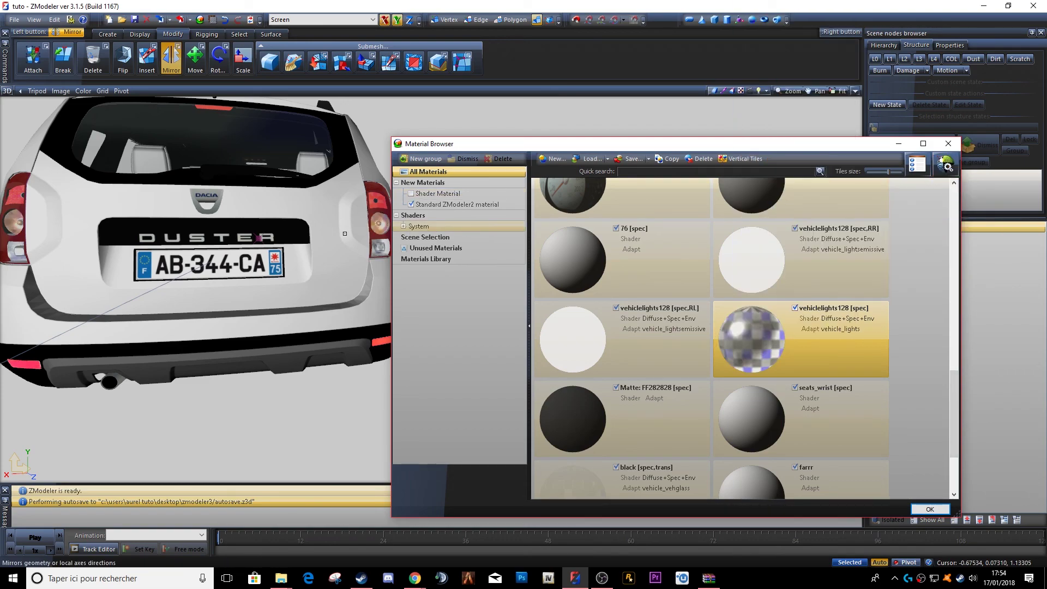
click(917, 165)
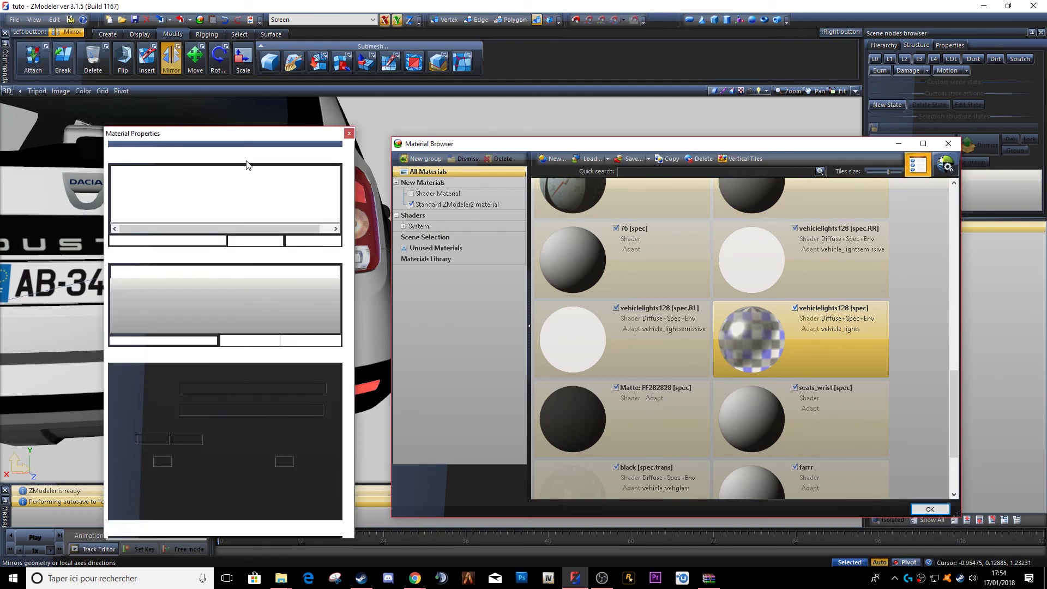
drag(349, 183, 348, 168)
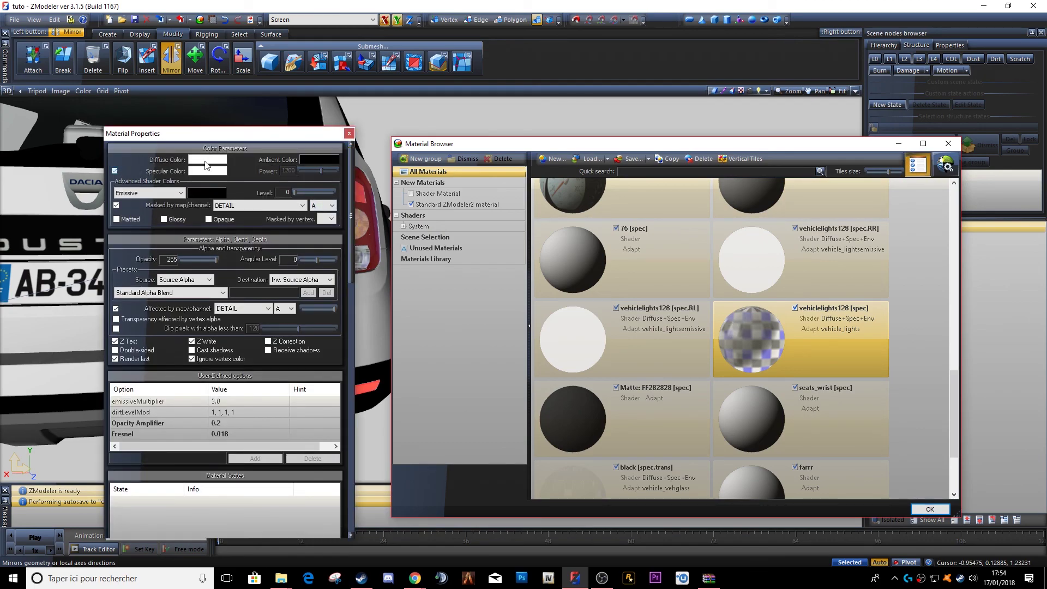
click(349, 133)
scroll(343, 230, up, 5)
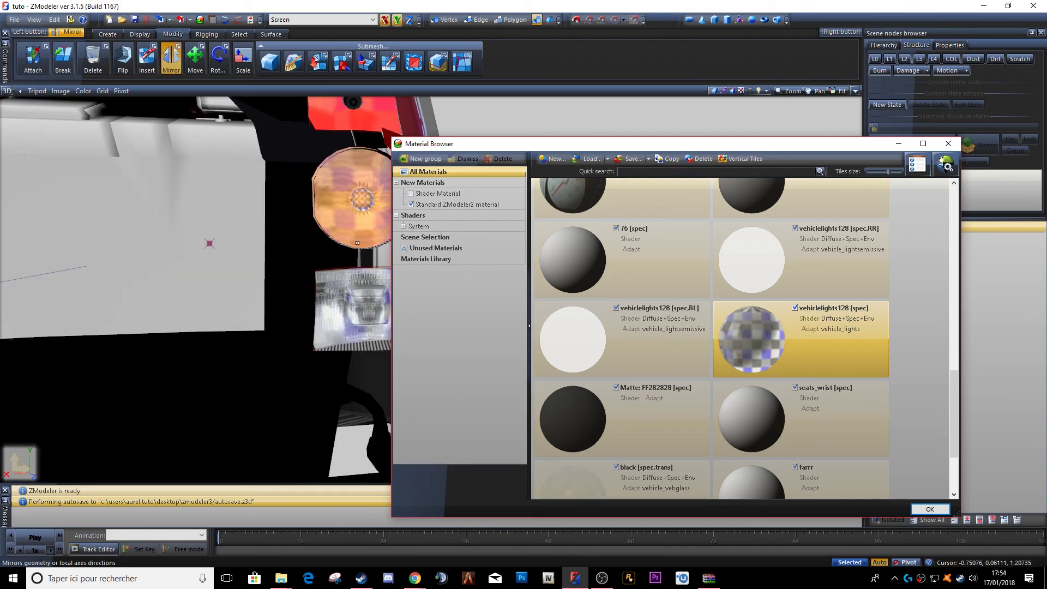
scroll(311, 207, down, 8)
middle_drag(273, 224, 266, 193)
Step: Toggle the rosu [spec] material's visibility to locate it on the front of the car, and leave it hidden
scroll(359, 275, down, 5)
scroll(779, 390, down, 3)
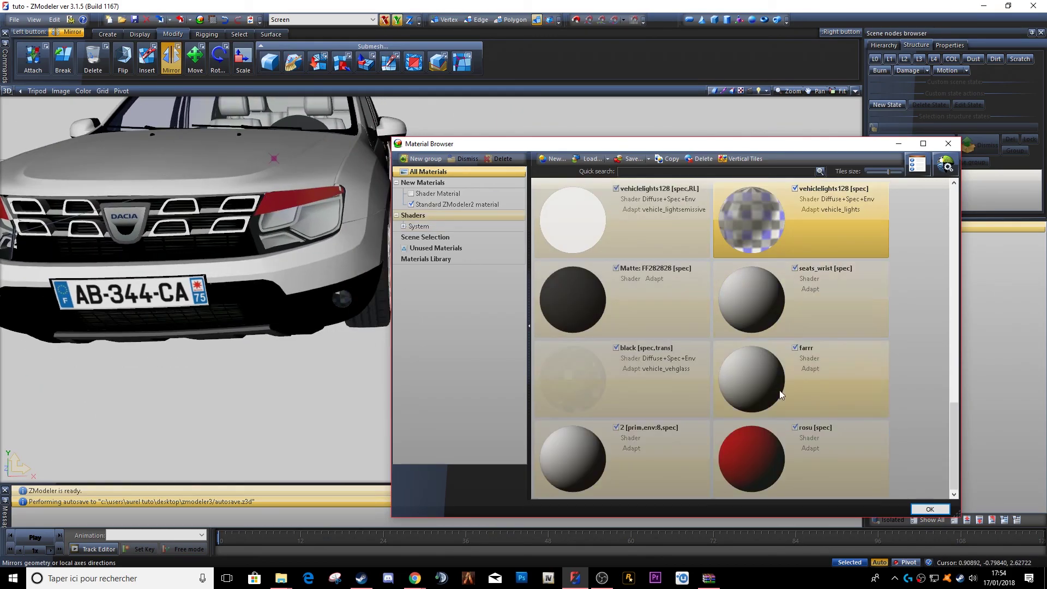
click(793, 427)
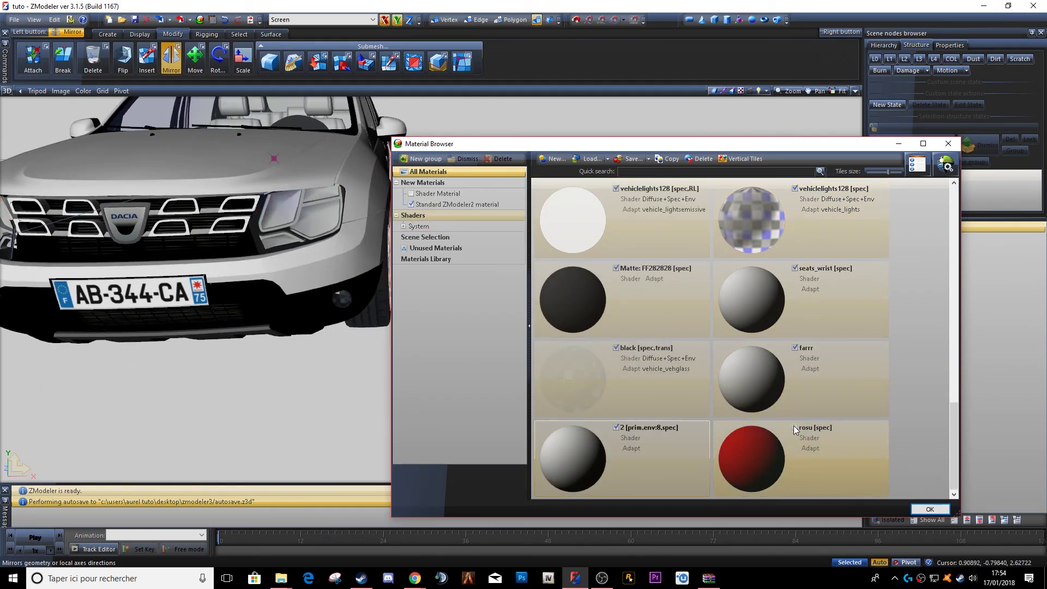
click(793, 427)
click(793, 427)
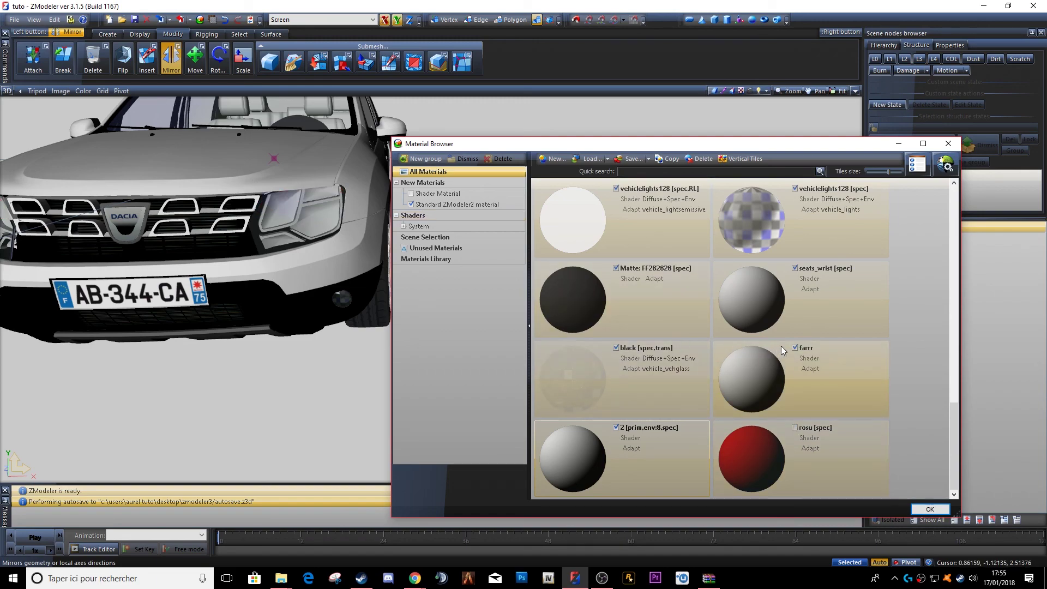
Step: Apply the GTAV vehicle_detail2 shader preset to the farrr material
click(823, 373)
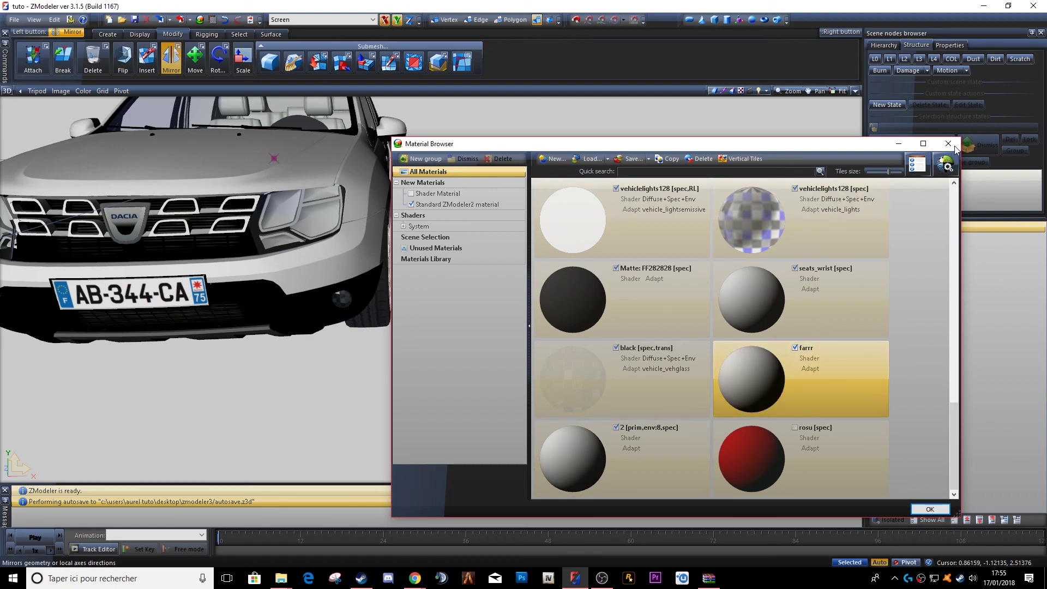
click(951, 164)
mouse_move(959, 197)
mouse_move(894, 259)
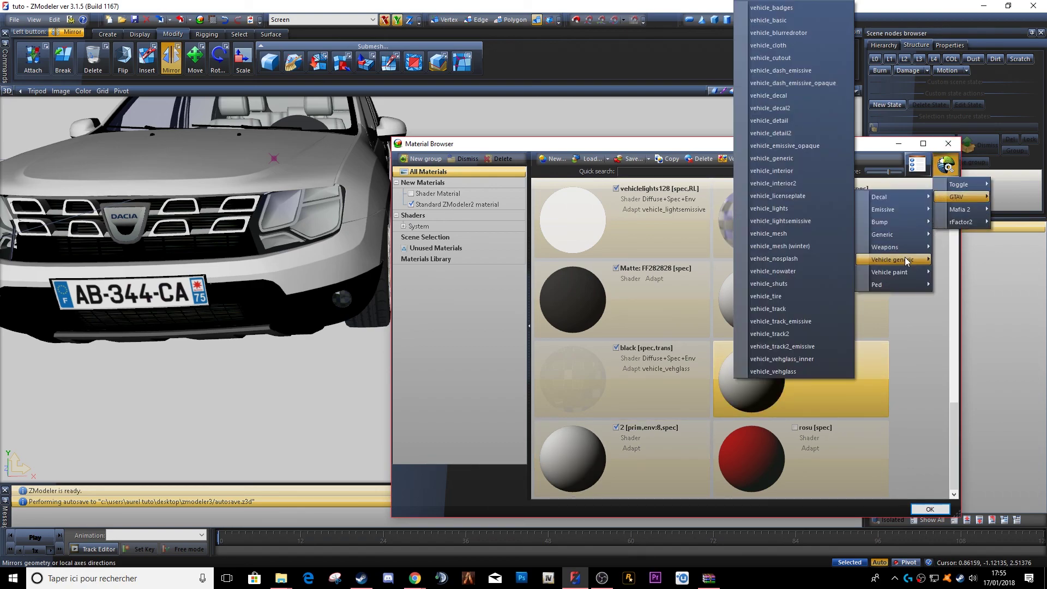
click(796, 133)
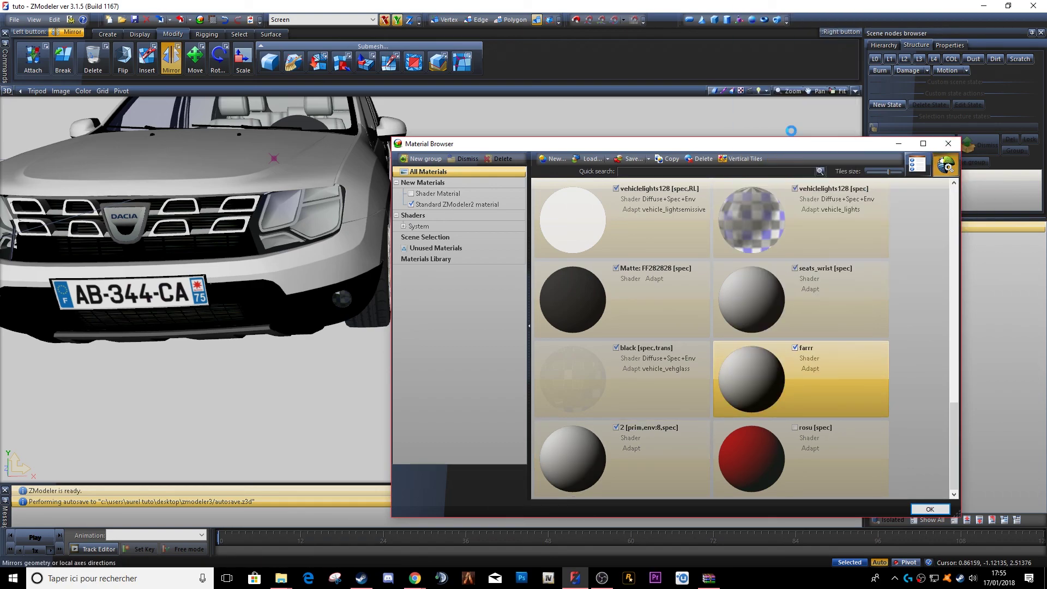
Step: Turn off the specular color of the farrr material and assign farrr.png as its DETAIL texture map
click(917, 164)
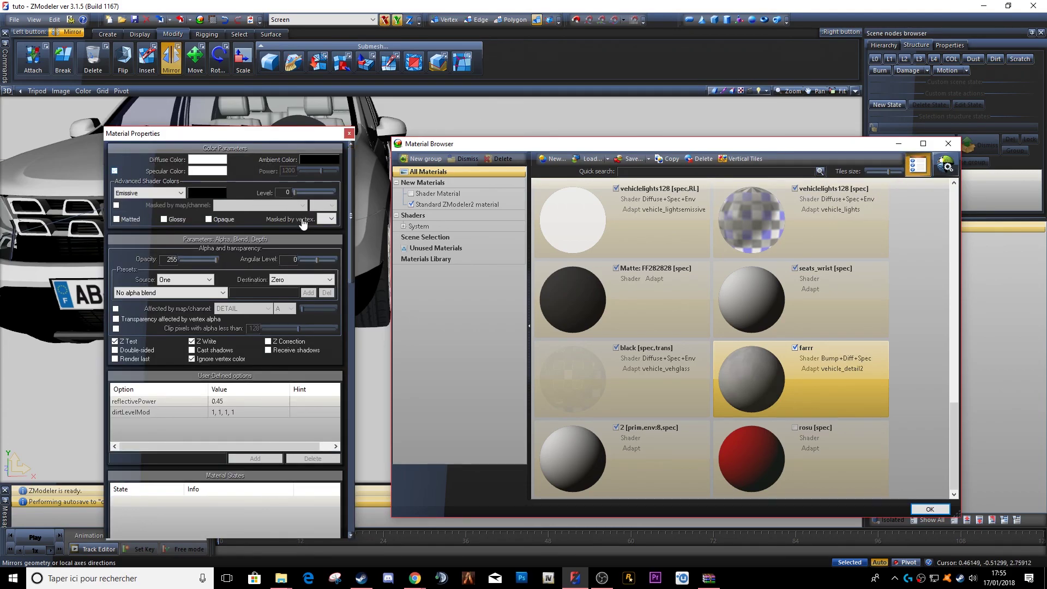
drag(349, 211, 349, 324)
click(252, 229)
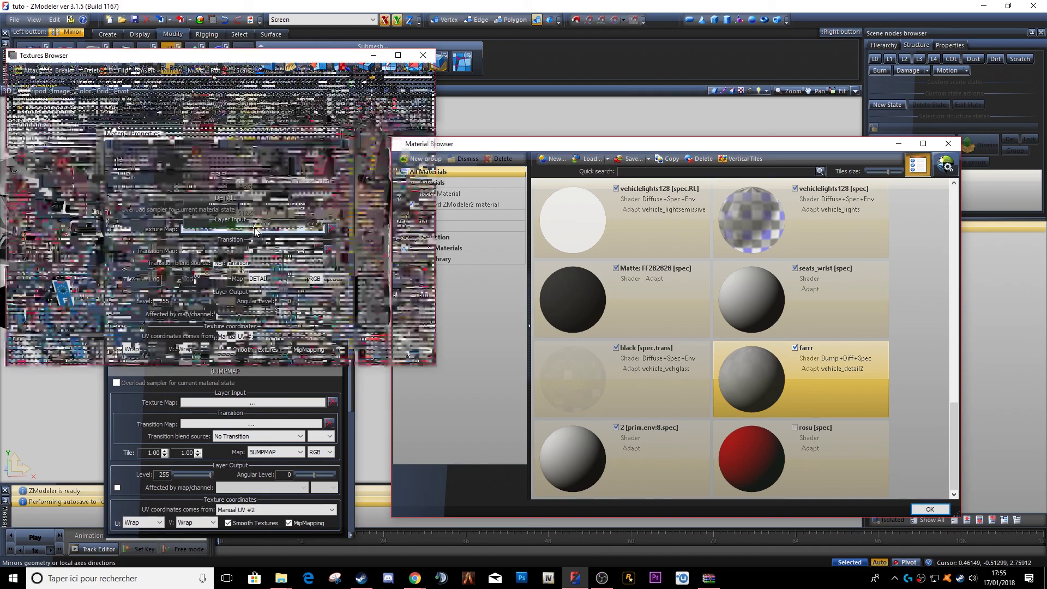
scroll(297, 231, down, 10)
scroll(276, 220, up, 5)
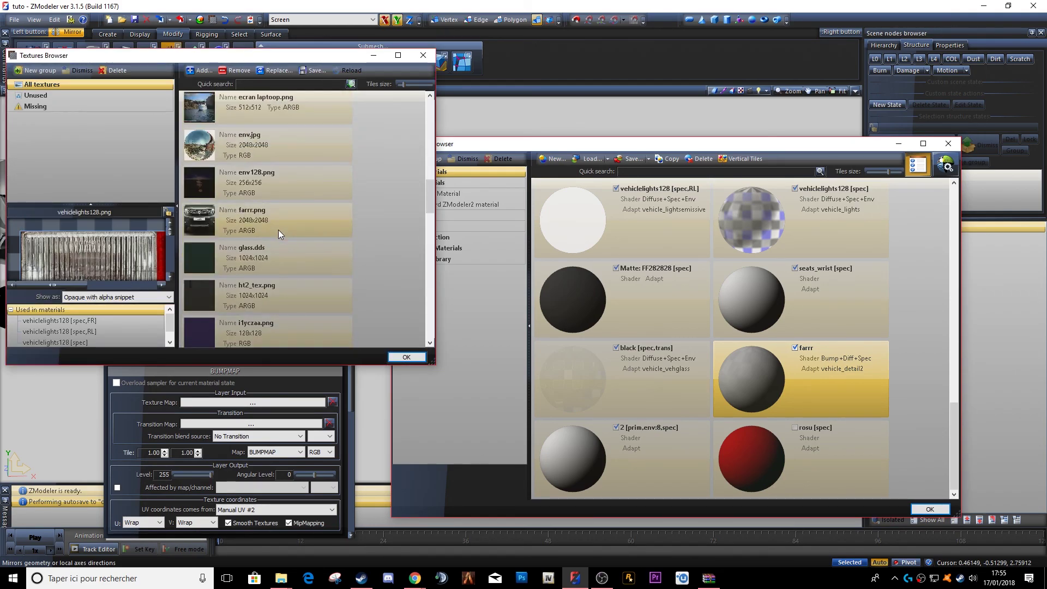
double_click(278, 230)
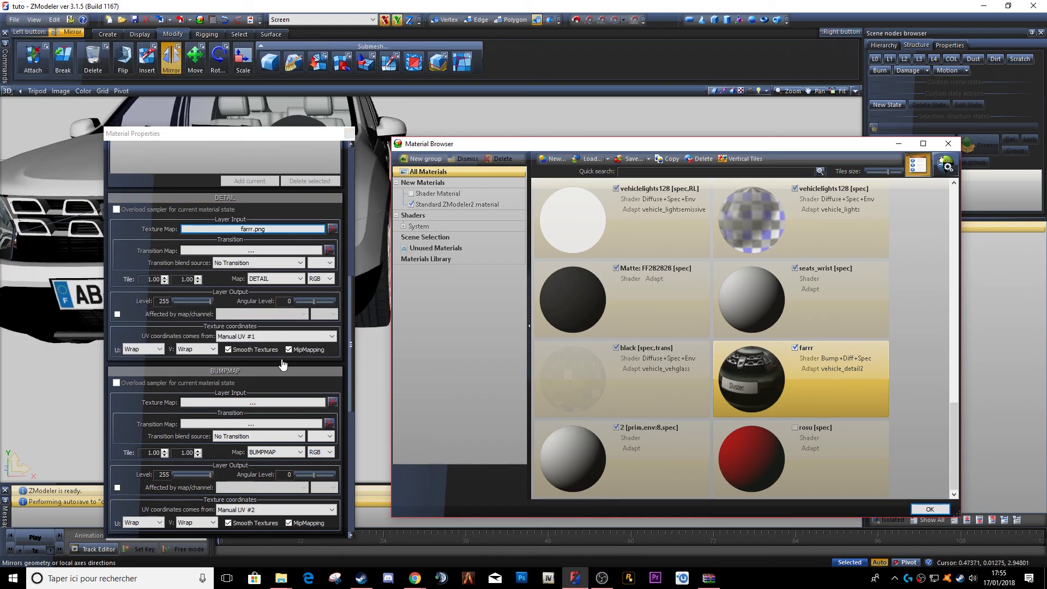
Step: Assign blank_normal.dds as the BUMPMAP texture map of the farrr material
click(265, 402)
scroll(304, 279, down, 1)
scroll(260, 224, up, 5)
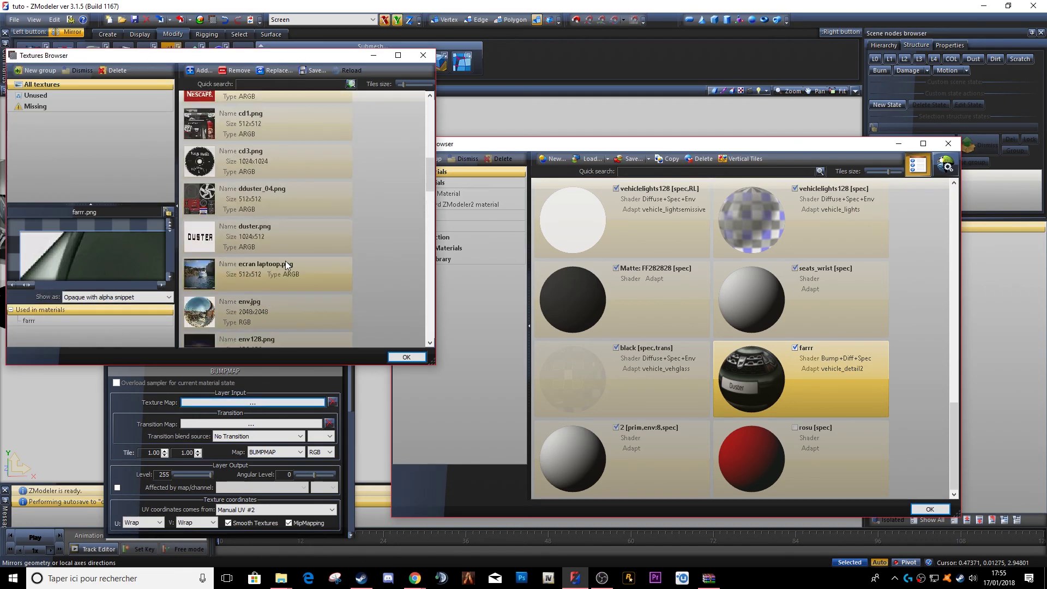
double_click(257, 146)
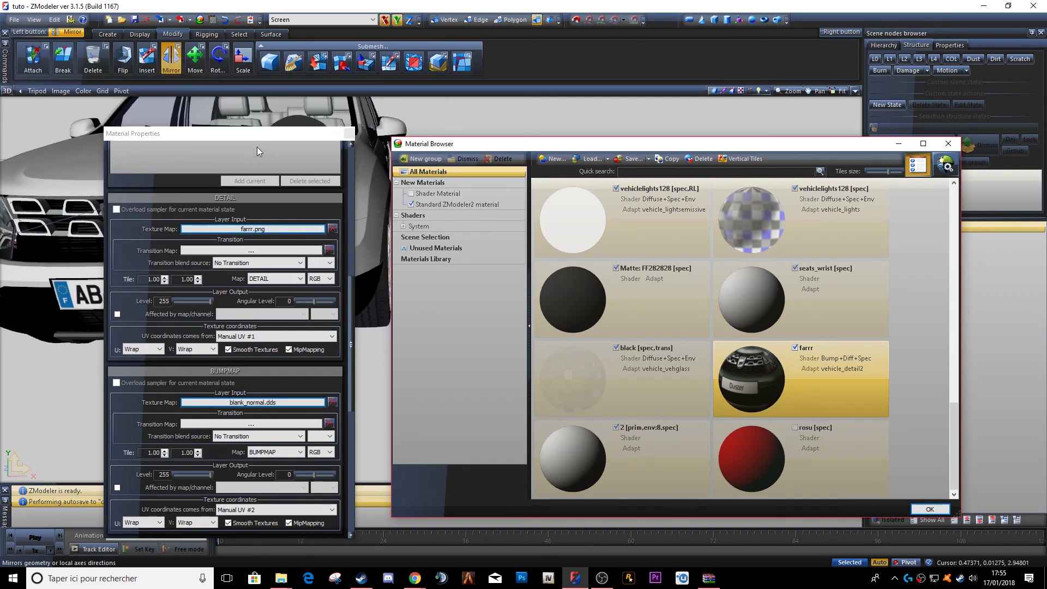
click(349, 134)
Step: View the car from its front corner and toggle the 2 [prim,env:8,spec] material to locate the parts using it
mouse_move(333, 295)
middle_down()
mouse_move(332, 258)
mouse_move(334, 301)
mouse_move(311, 297)
mouse_move(334, 296)
middle_up()
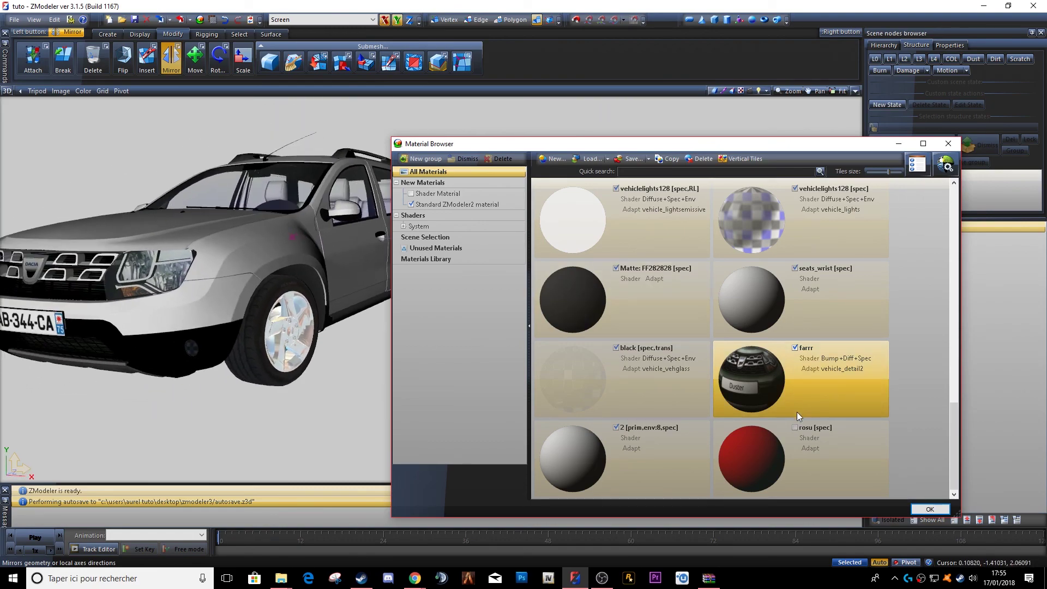
click(615, 427)
click(615, 427)
click(615, 427)
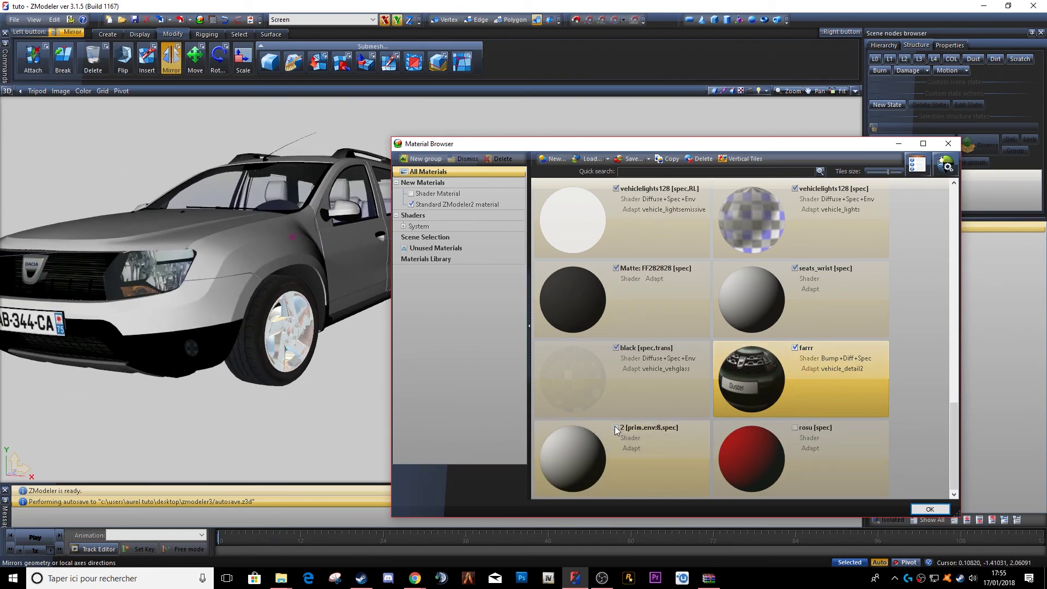
click(615, 427)
Step: Apply the GTAV vehicle_detail2 shader preset to the 2 [prim,env:8,spec] material
click(648, 445)
double_click(647, 445)
click(945, 163)
mouse_move(954, 197)
mouse_move(891, 261)
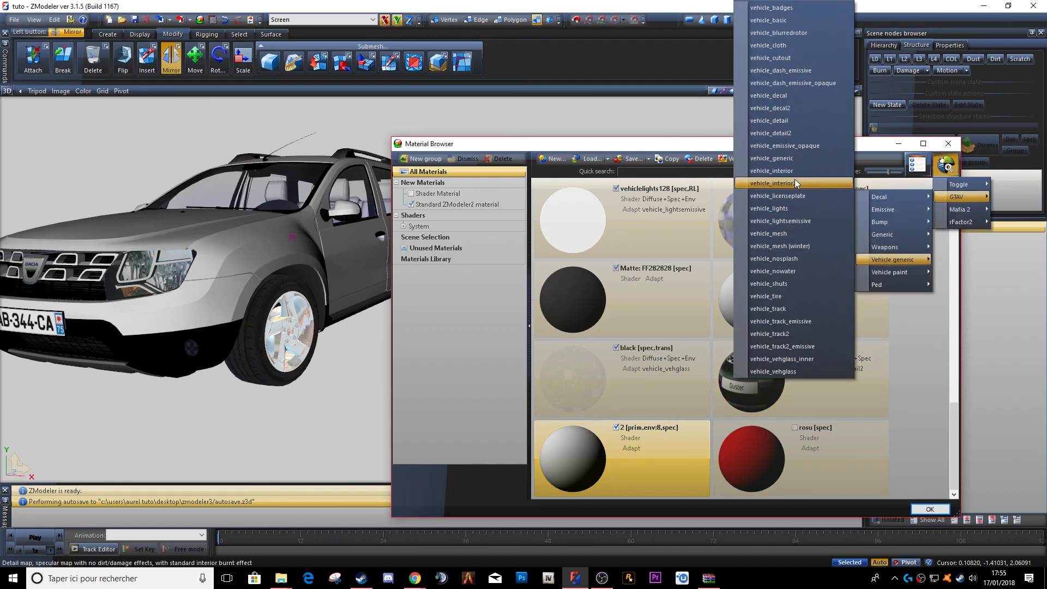
click(790, 133)
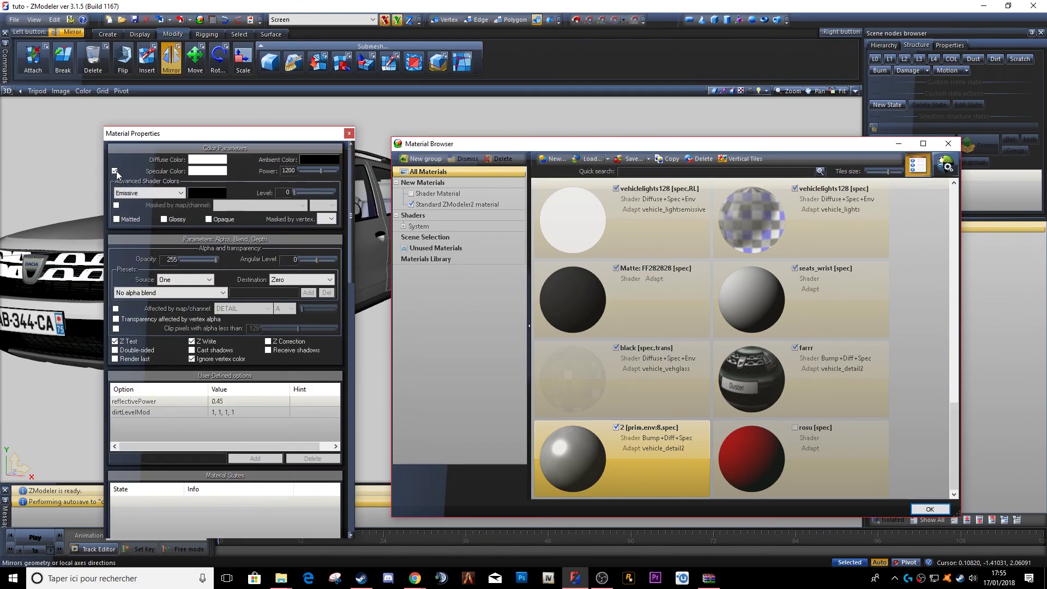
Step: Turn off the specular color of the 2 [prim,env:8,spec] material and assign 2.png as its DETAIL texture map
drag(352, 195, 352, 298)
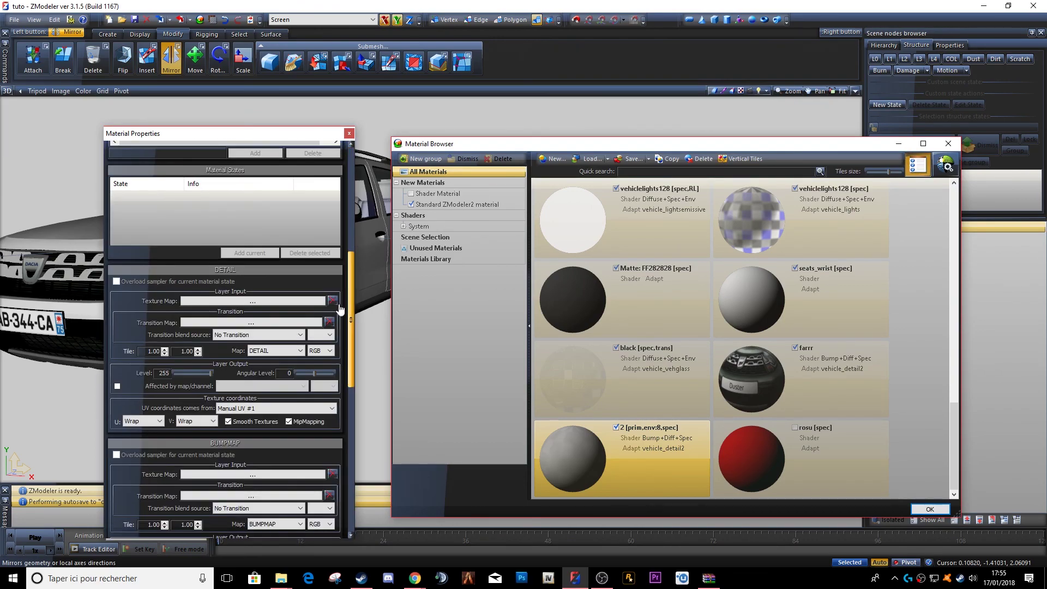
click(265, 302)
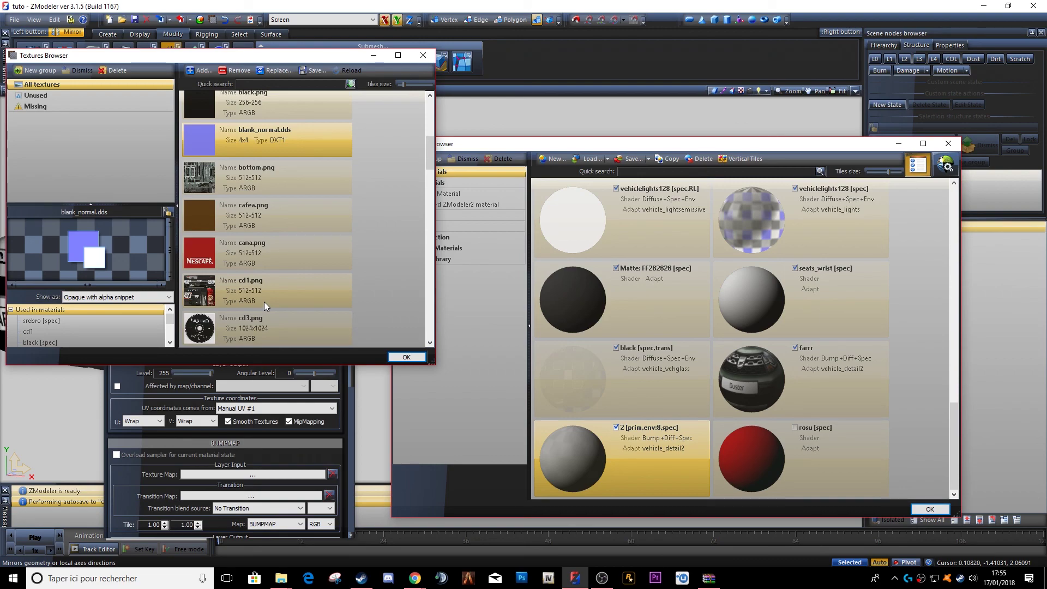
scroll(286, 253, down, 8)
scroll(283, 254, up, 10)
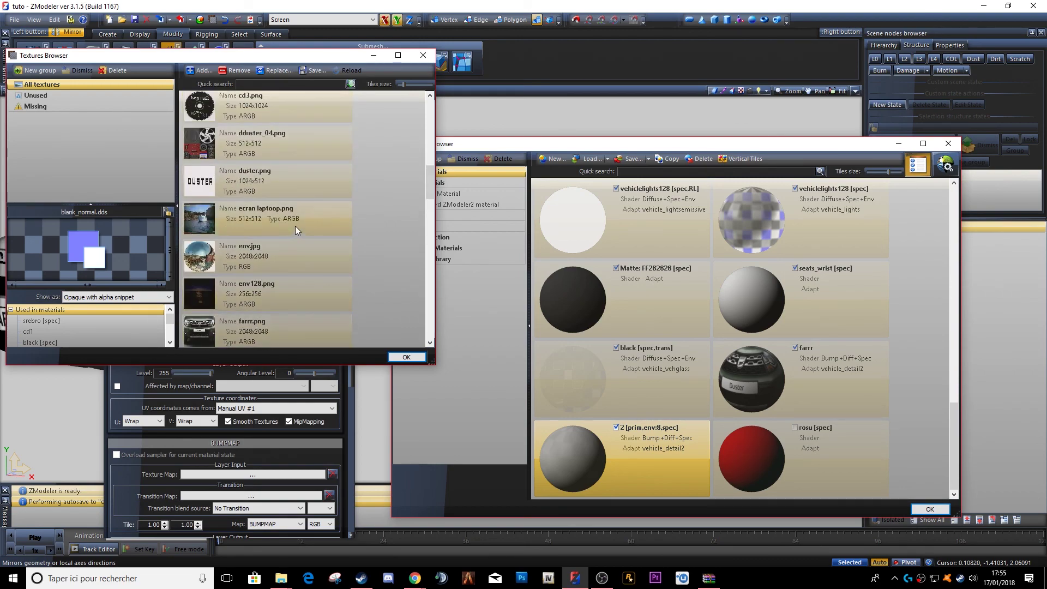
double_click(248, 111)
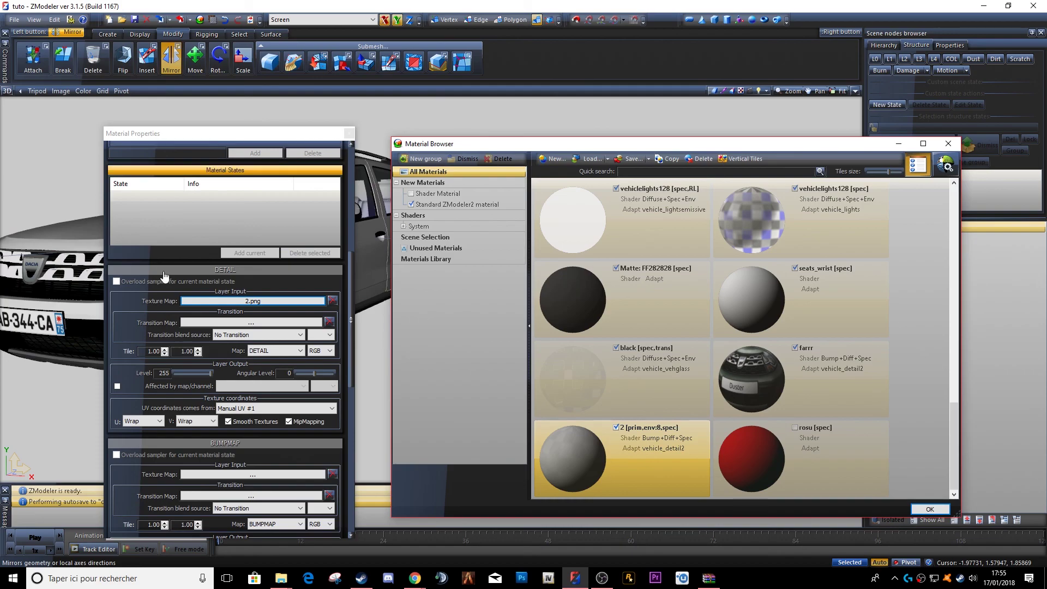
Step: Assign blank_normal.dds as the BUMPMAP texture map of the 2 [prim,env:8,spec] material
click(253, 474)
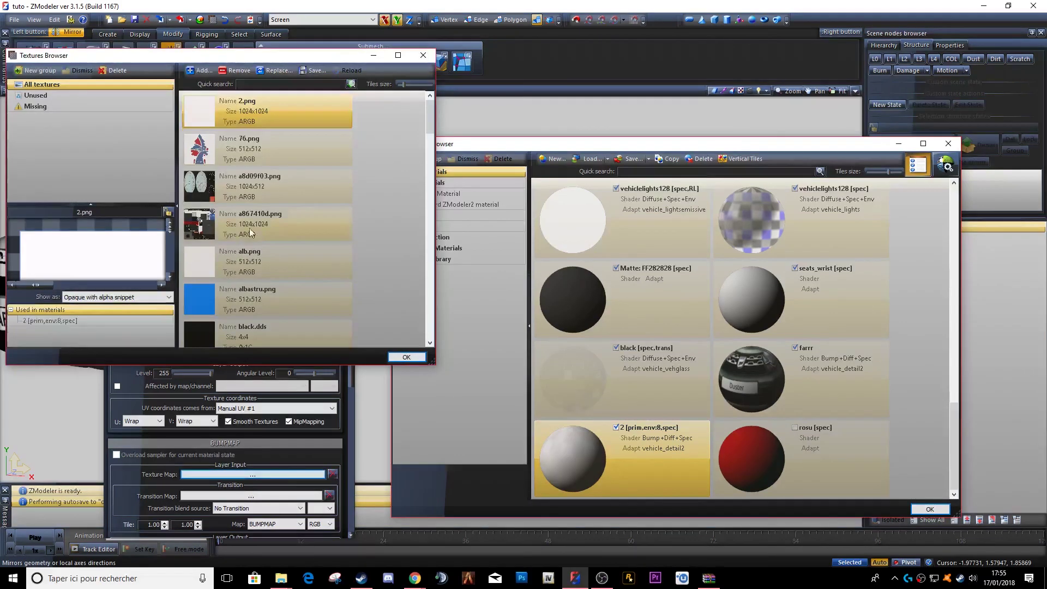
scroll(276, 252, down, 3)
double_click(276, 252)
click(343, 133)
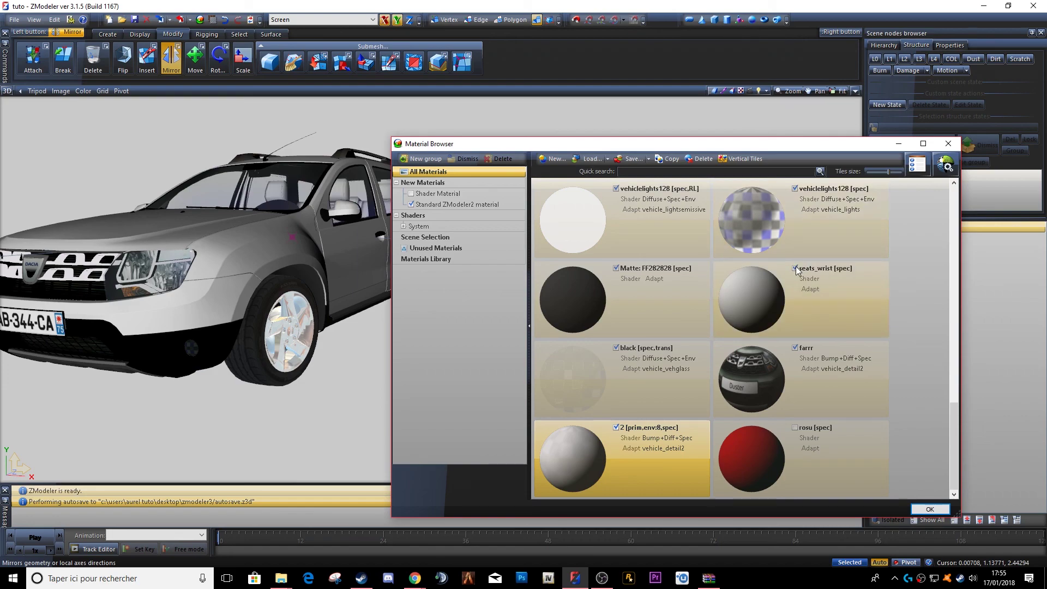
Step: Apply the GTAV vehicle_interior2 shader preset to the seats_wrist [spec] material
click(838, 264)
click(946, 163)
mouse_move(959, 196)
mouse_move(905, 257)
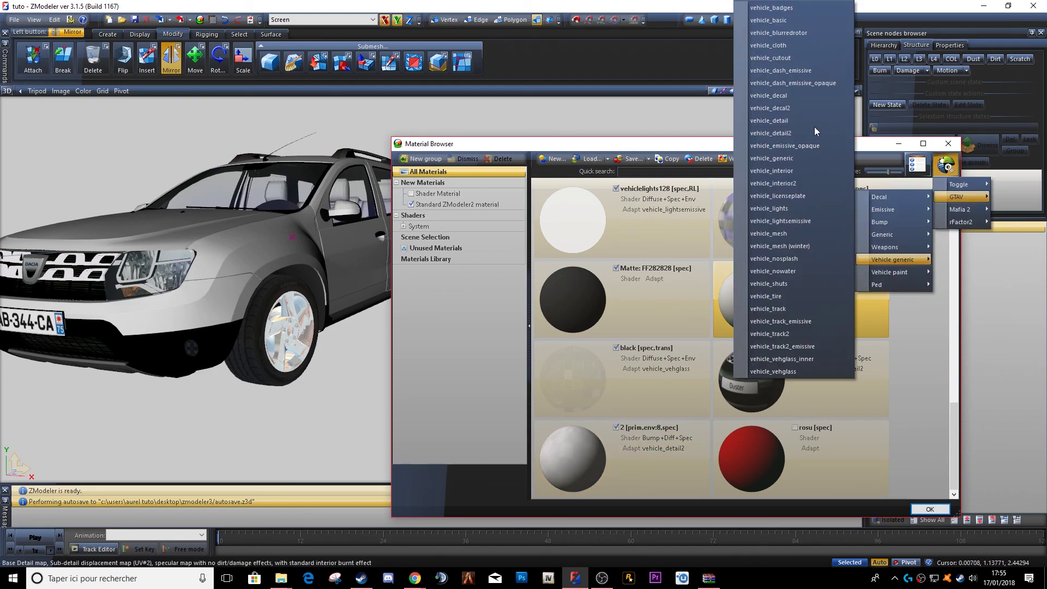
click(797, 192)
Step: Turn off the specular color of the seats_wrist [spec] material
click(922, 169)
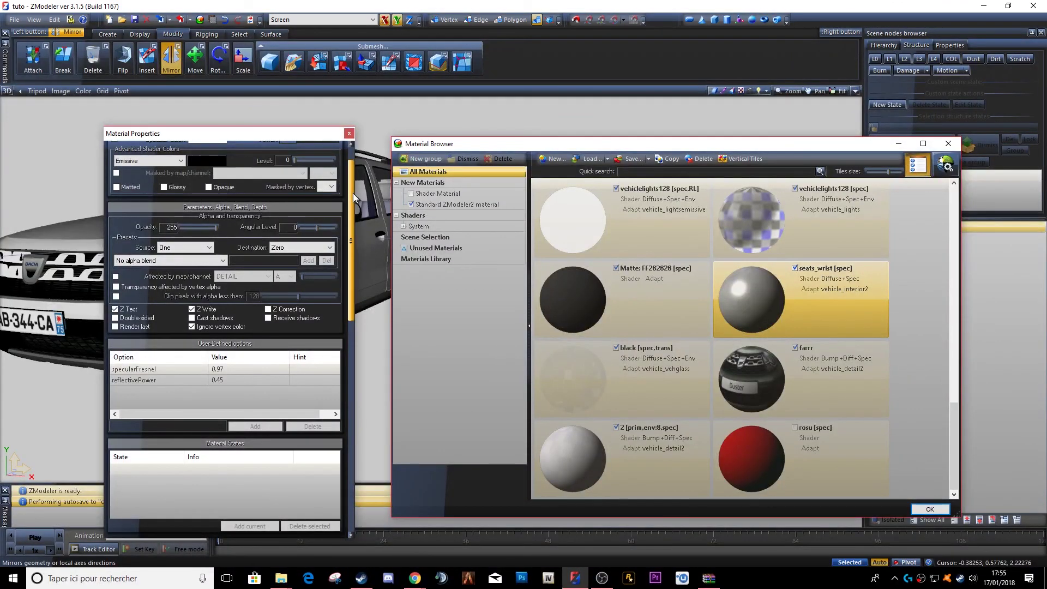
scroll(170, 191, up, 2)
scroll(173, 144, down, 1)
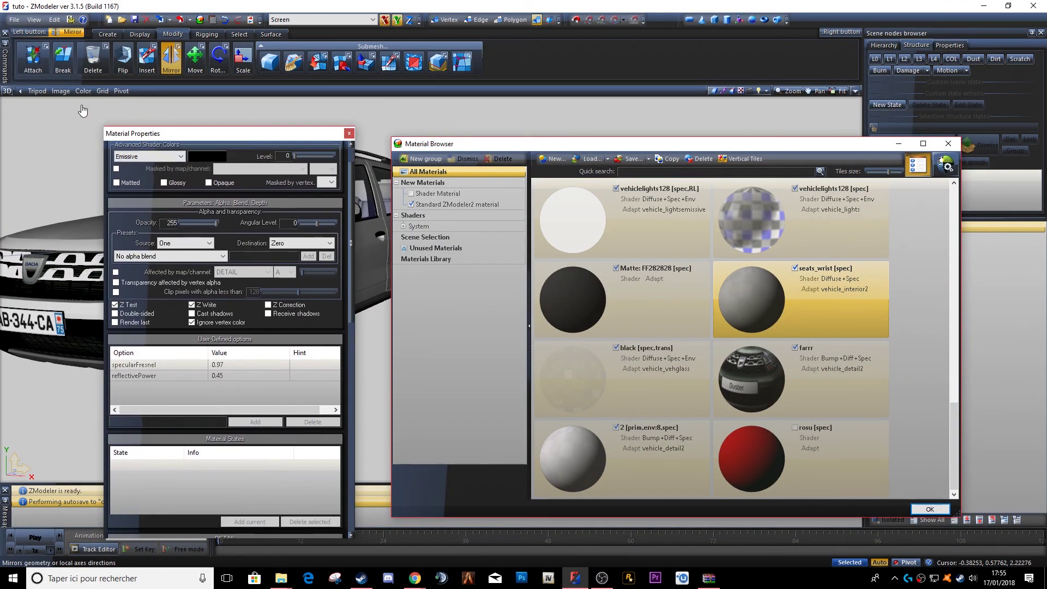
Step: Assign seats_wrist.png as the DETAIL texture map of the seats_wrist [spec] material
scroll(173, 143, down, 1)
drag(271, 133, 168, 103)
scroll(247, 222, down, 3)
scroll(247, 222, down, 2)
click(191, 335)
scroll(299, 191, down, 3)
scroll(299, 191, down, 5)
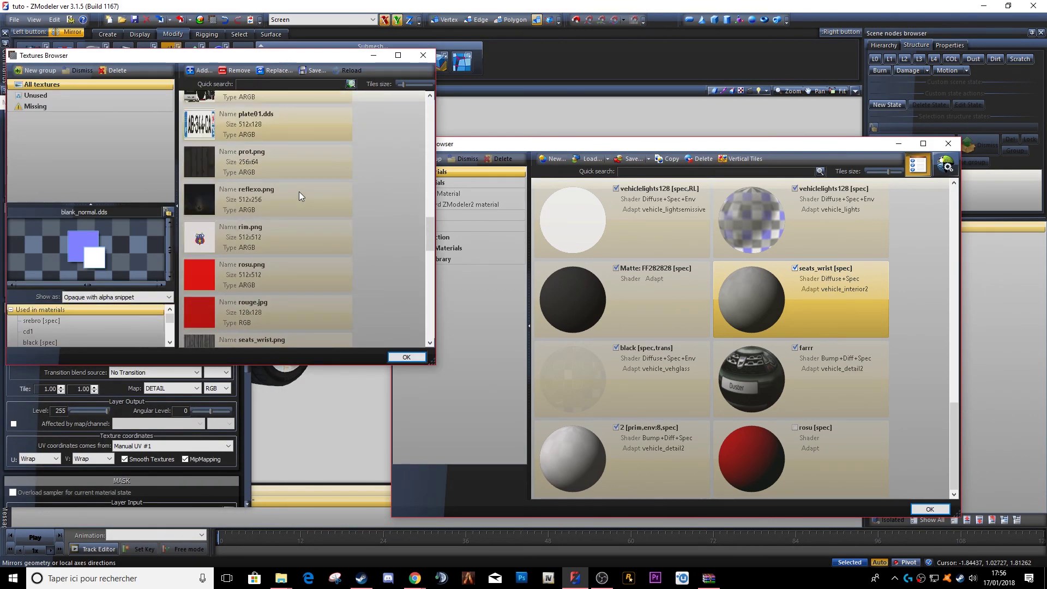
double_click(289, 223)
click(245, 102)
Step: Examine the textured seats up close and check the material list for any materials still without a shader preset
middle_drag(312, 234, 332, 322)
scroll(332, 321, up, 8)
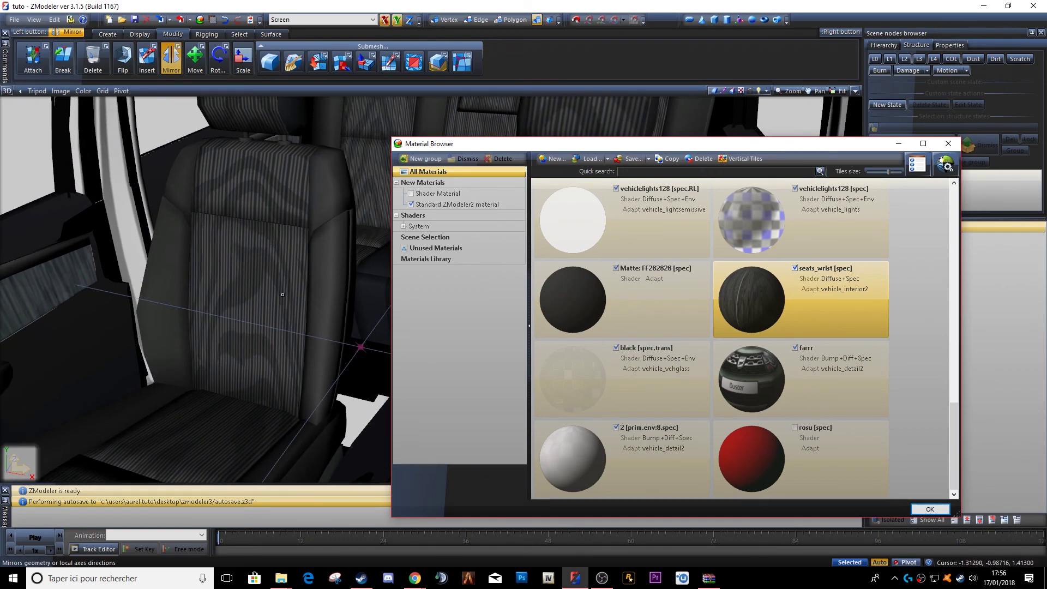
middle_drag(282, 303, 302, 254)
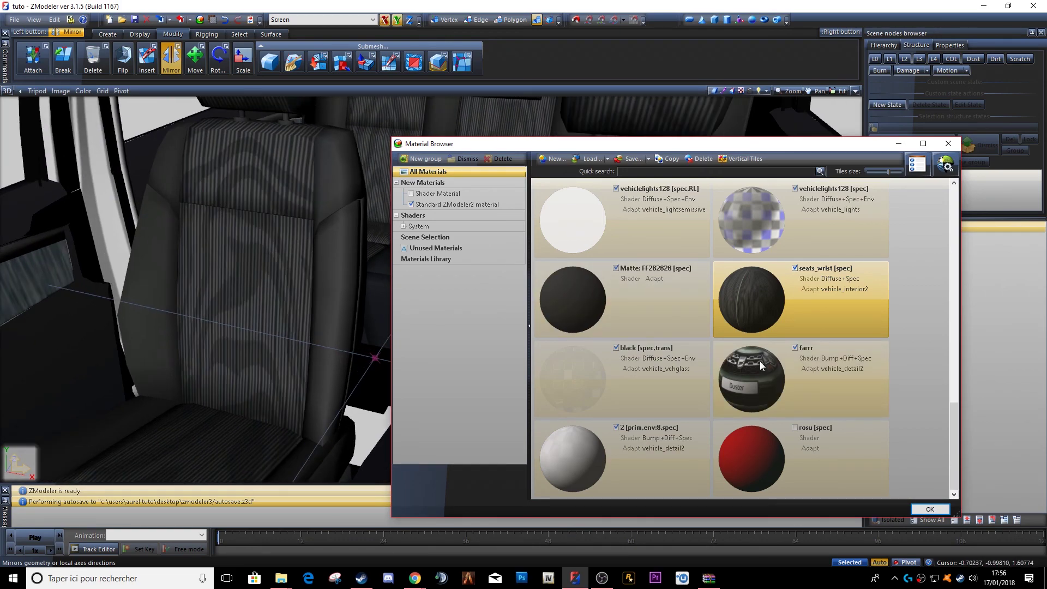
scroll(787, 404, up, 3)
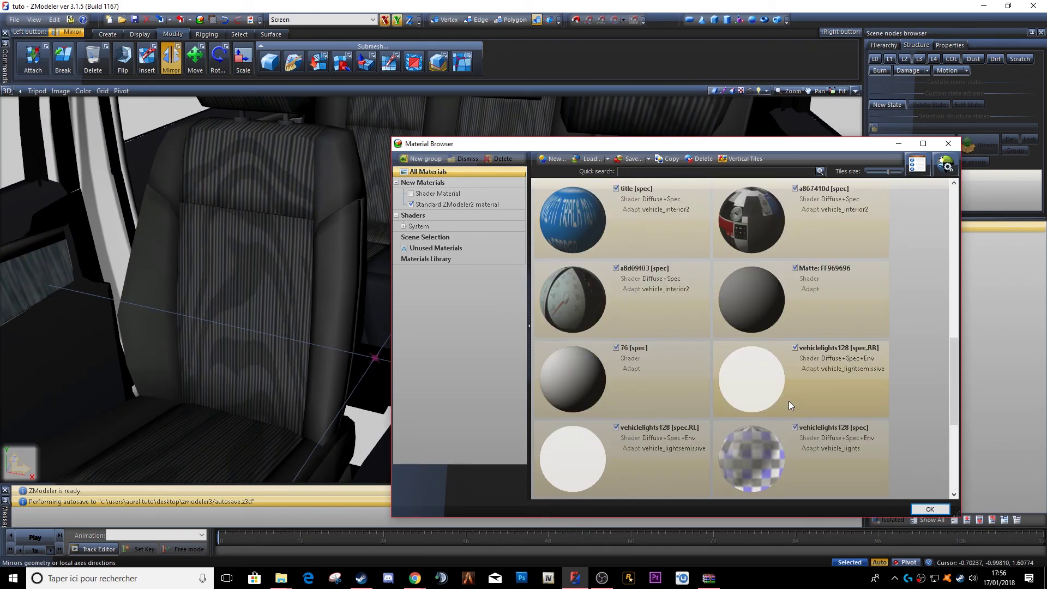
scroll(281, 235, down, 6)
middle_drag(279, 246, 278, 197)
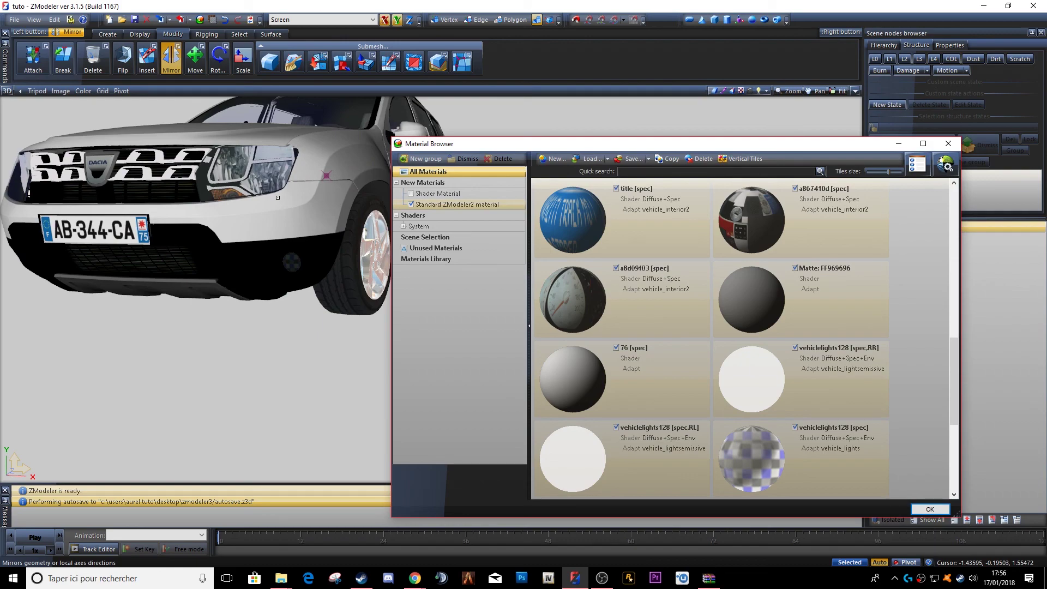
scroll(565, 402, down, 3)
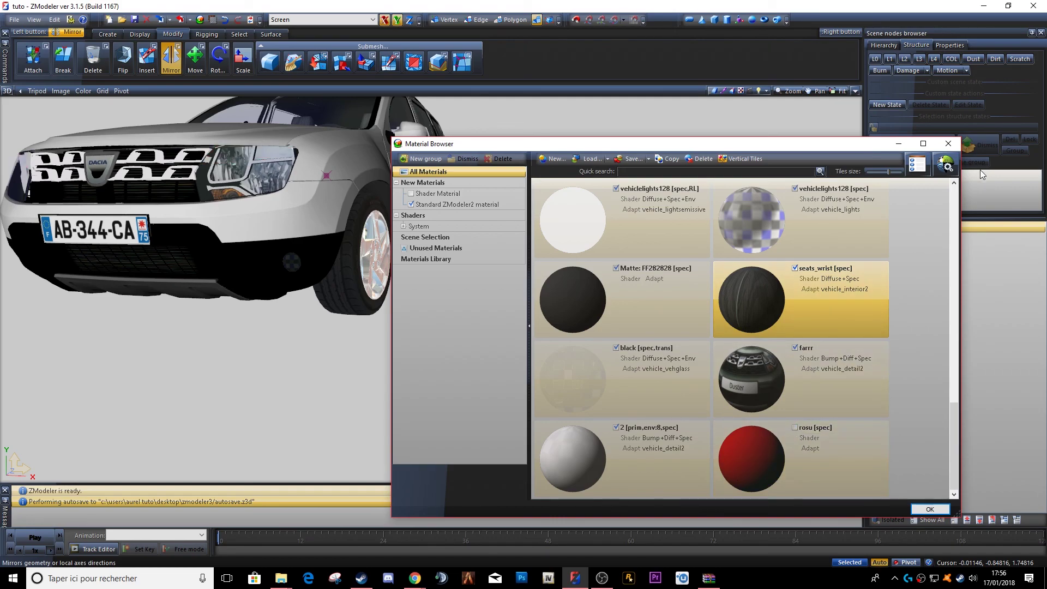
Step: Close the Material Browser and save the scene
click(950, 146)
middle_drag(856, 376, 392, 207)
scroll(525, 327, up, 8)
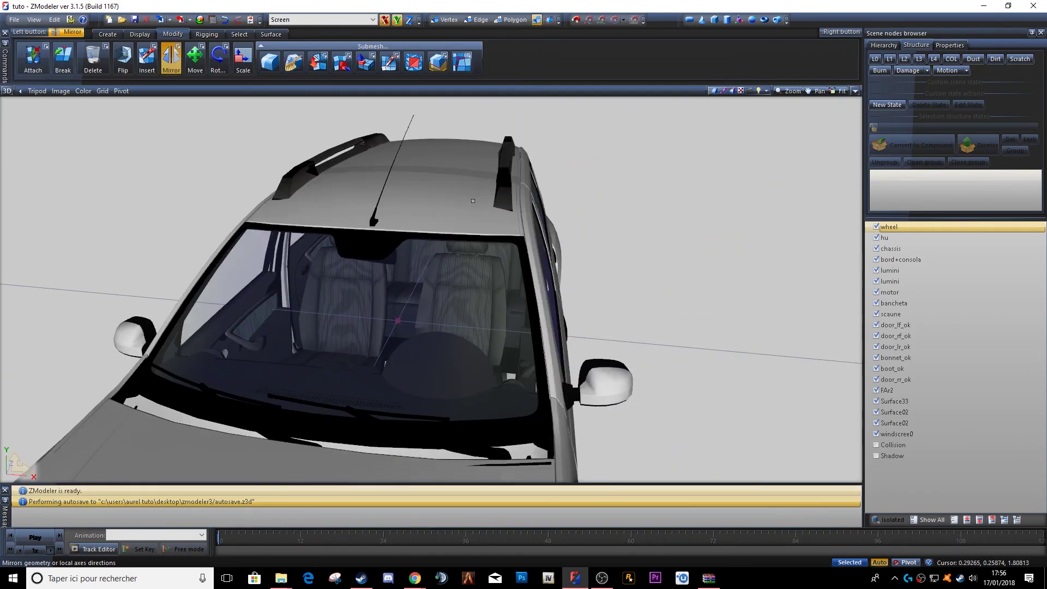
click(133, 20)
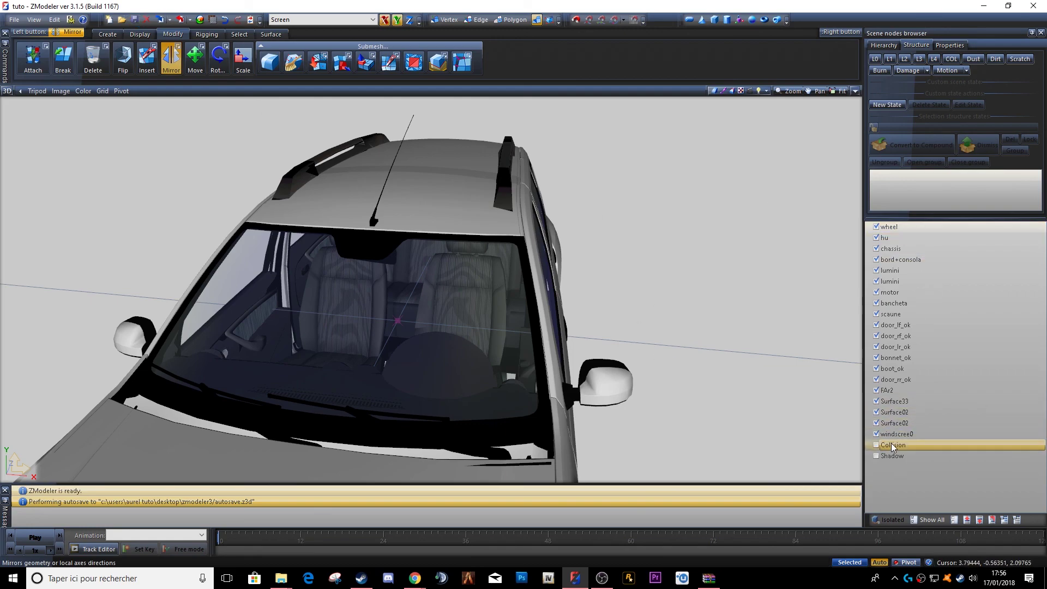
Step: Select the door_lf_ok node and examine the car's exterior and engine bay from the front
click(888, 227)
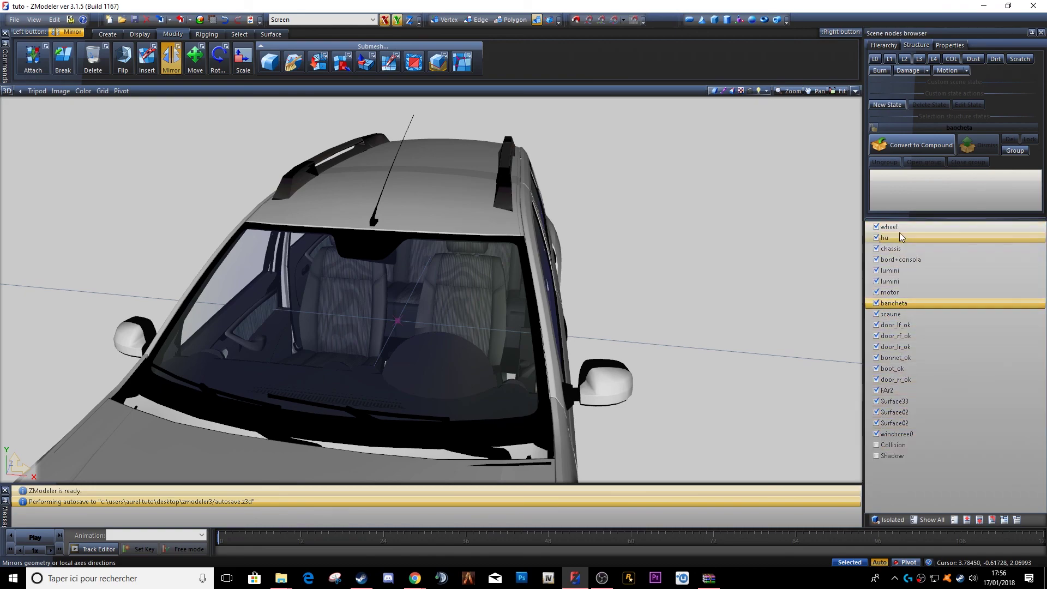
click(895, 325)
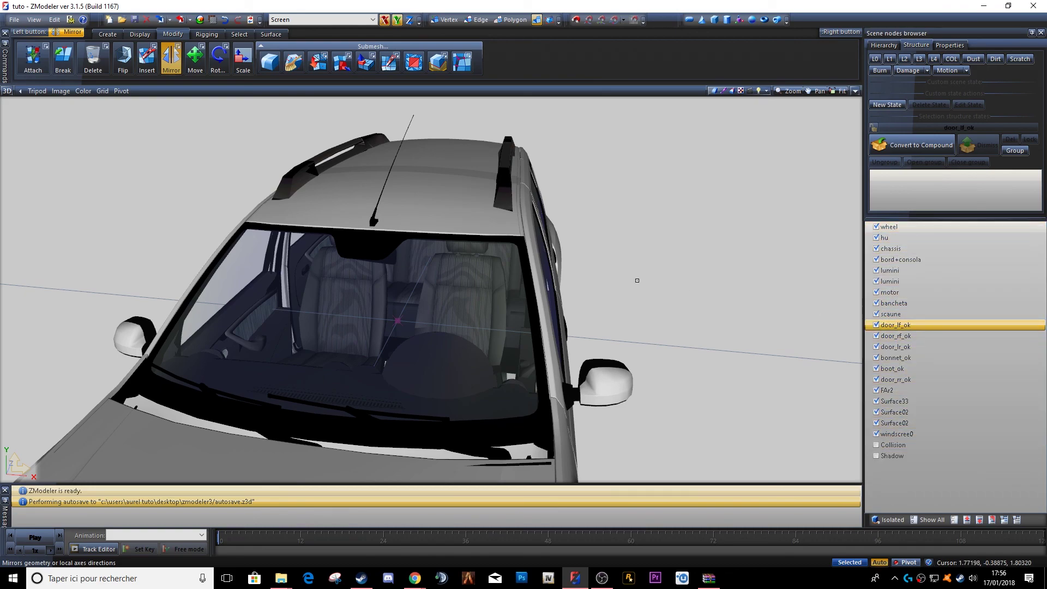
scroll(639, 283, down, 3)
middle_drag(638, 282, 583, 259)
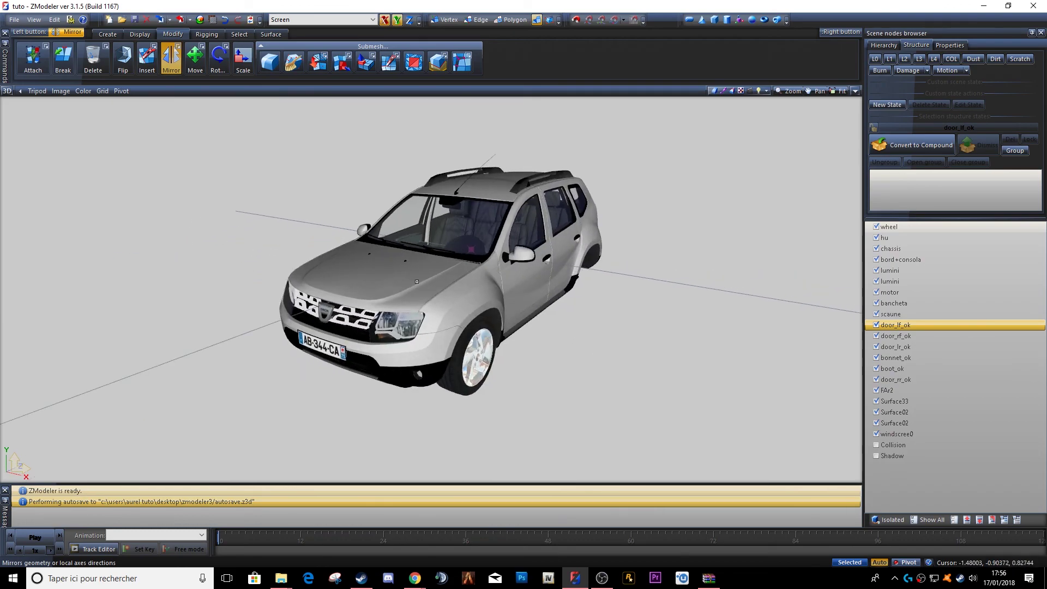
scroll(416, 279, up, 6)
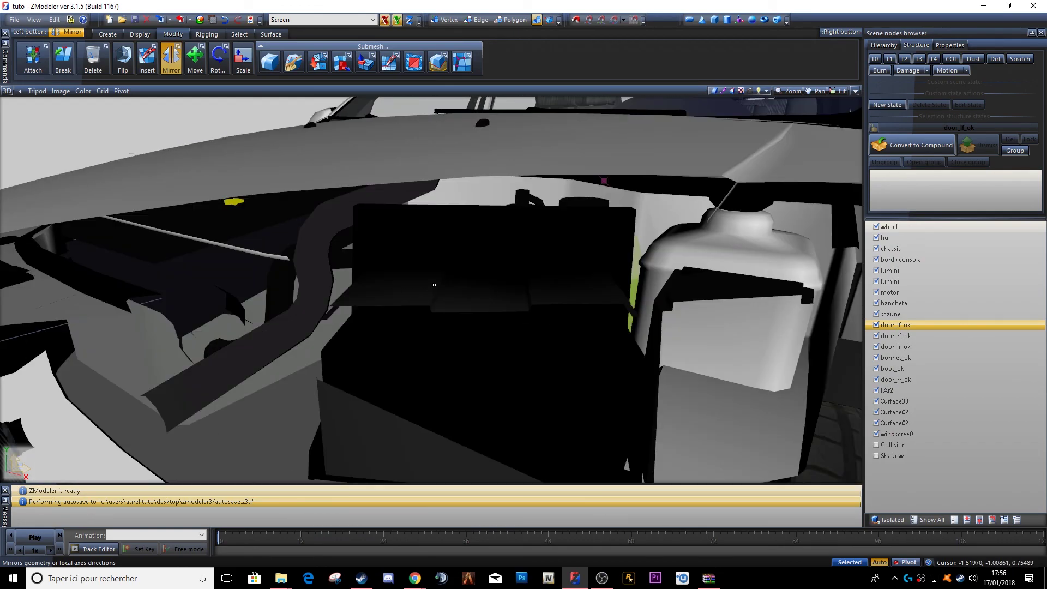
scroll(473, 269, down, 4)
scroll(473, 269, down, 3)
middle_drag(502, 253, 528, 289)
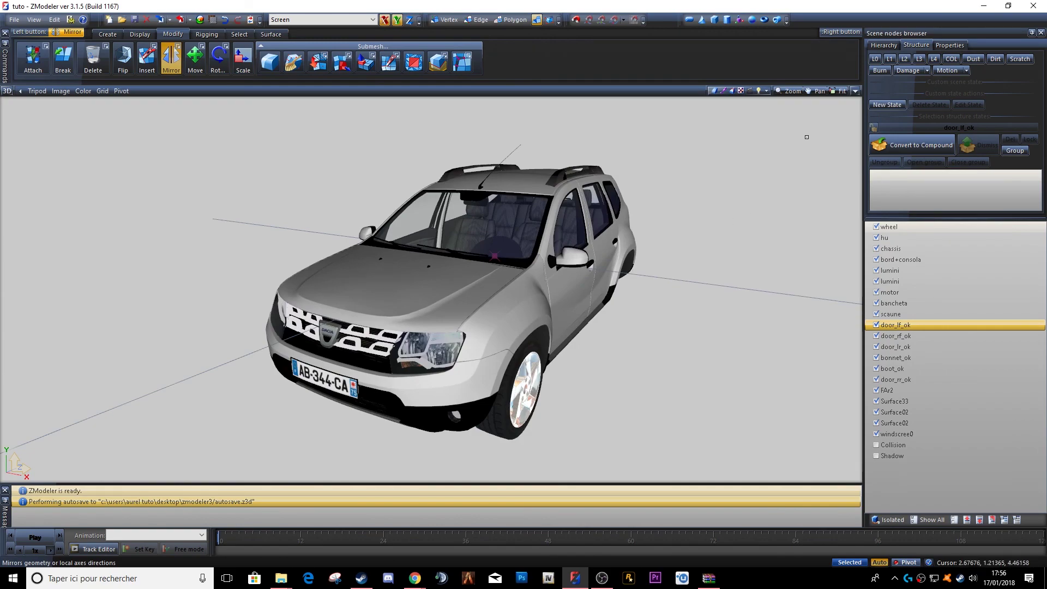
middle_drag(821, 145, 763, 104)
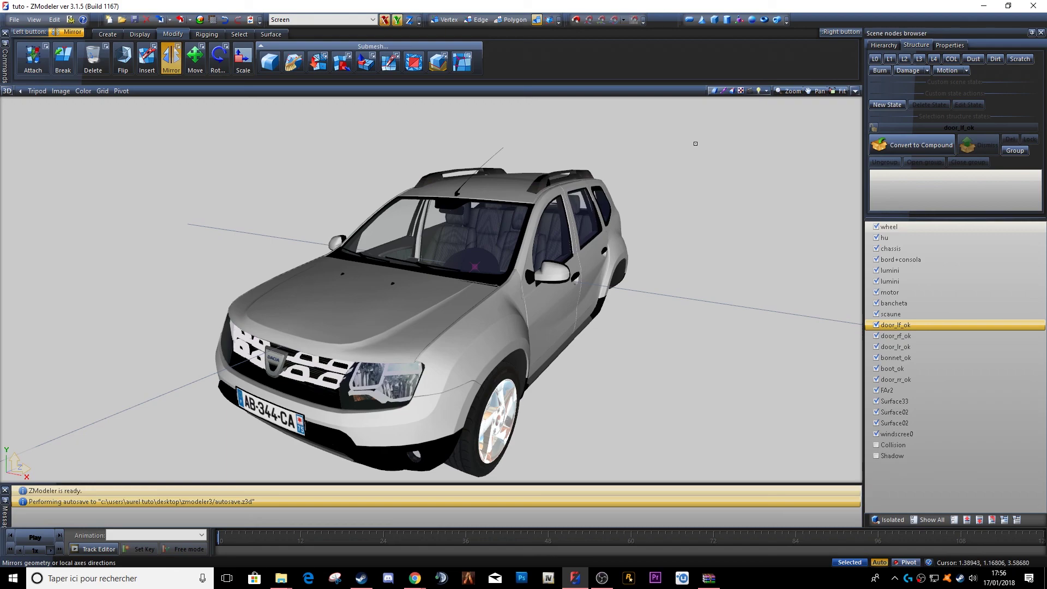